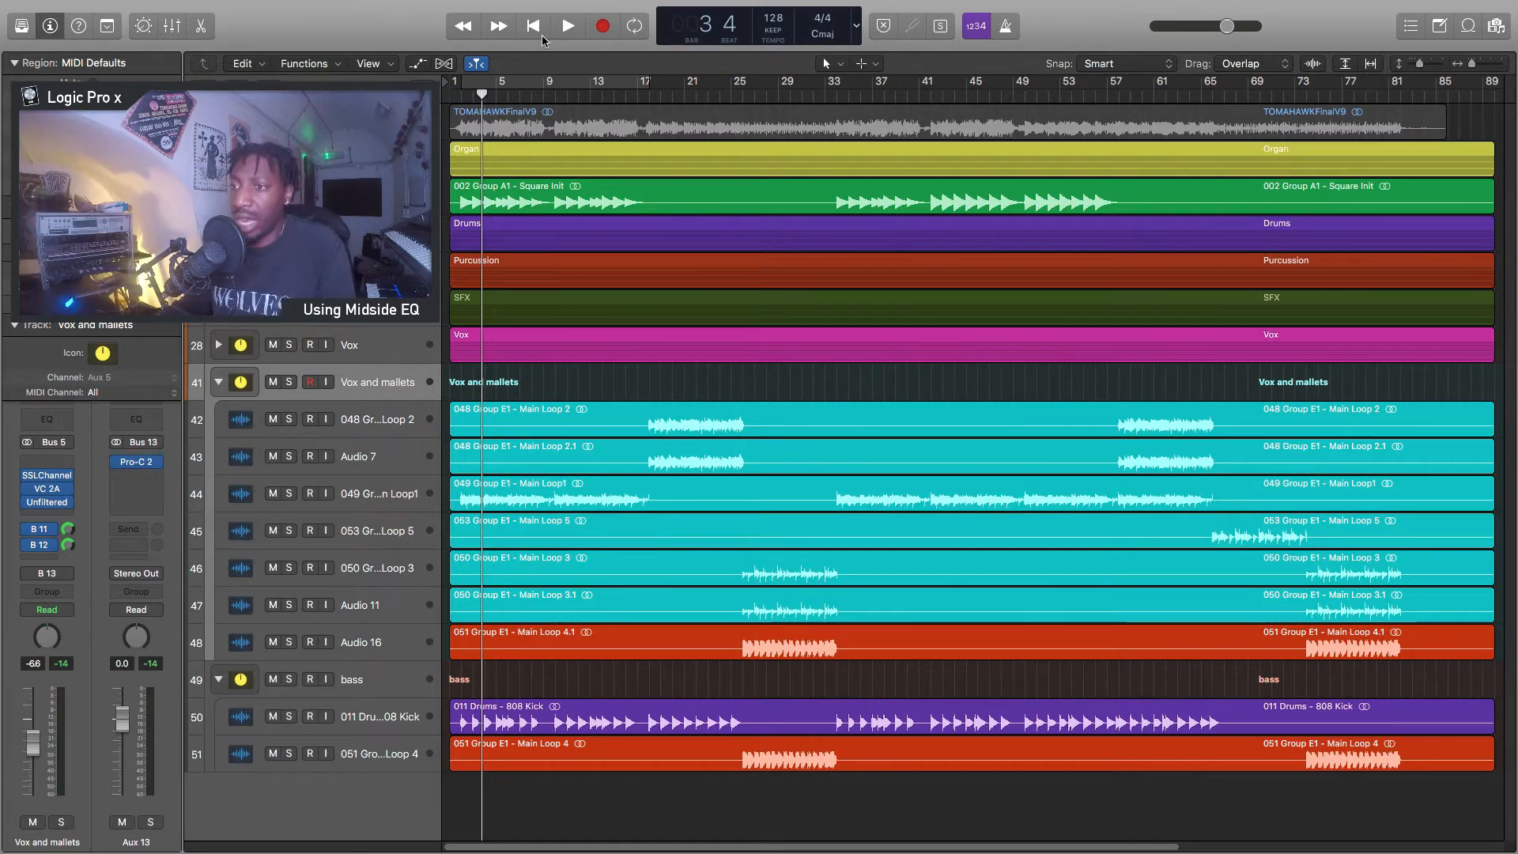
Play the whole arrangement from the beginning to about bar 28 and stop
key("Return")
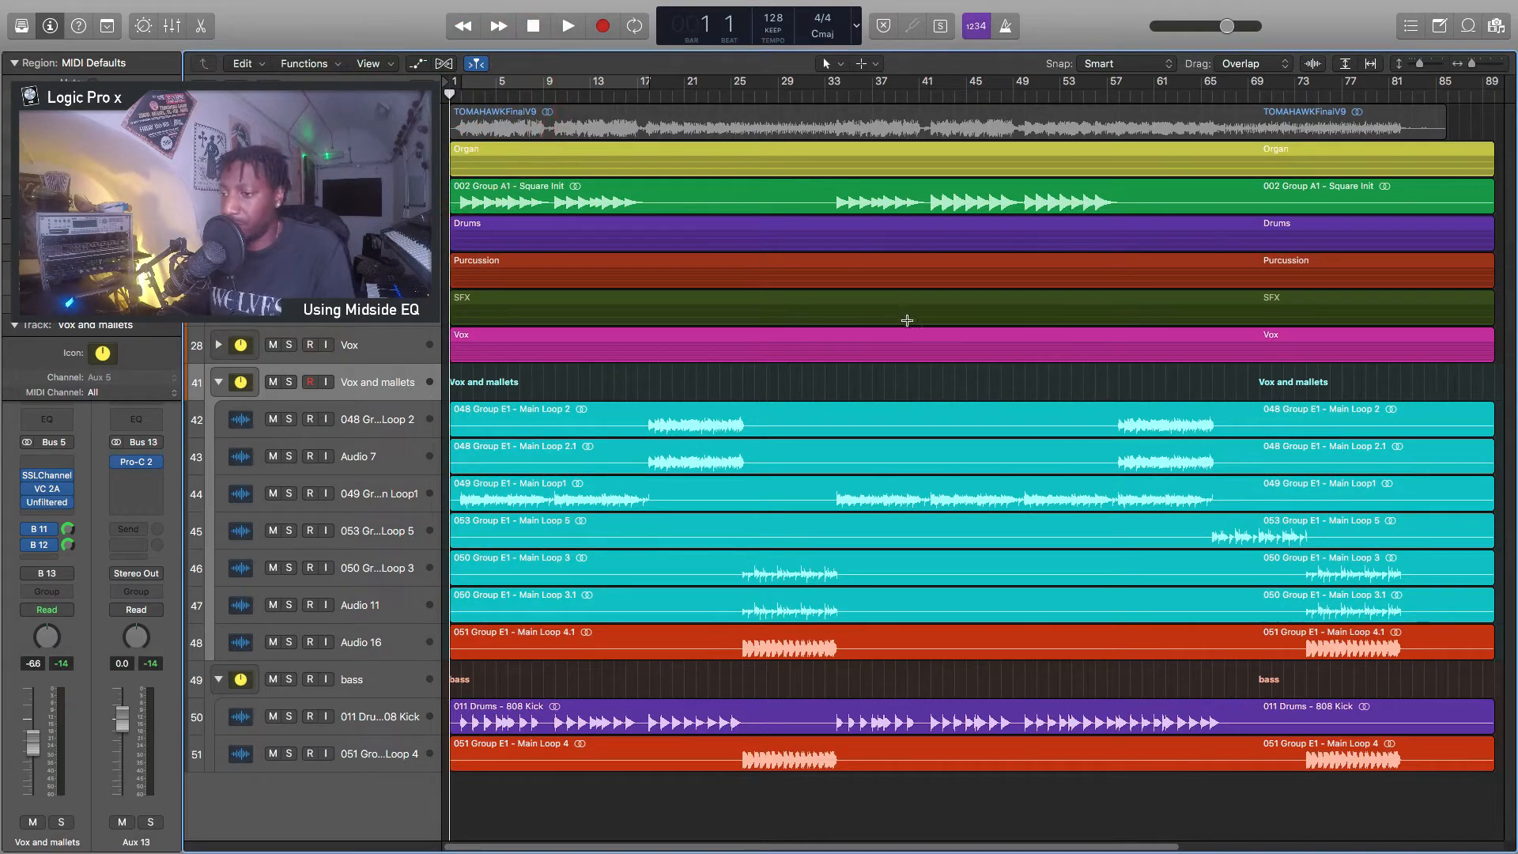
key("space")
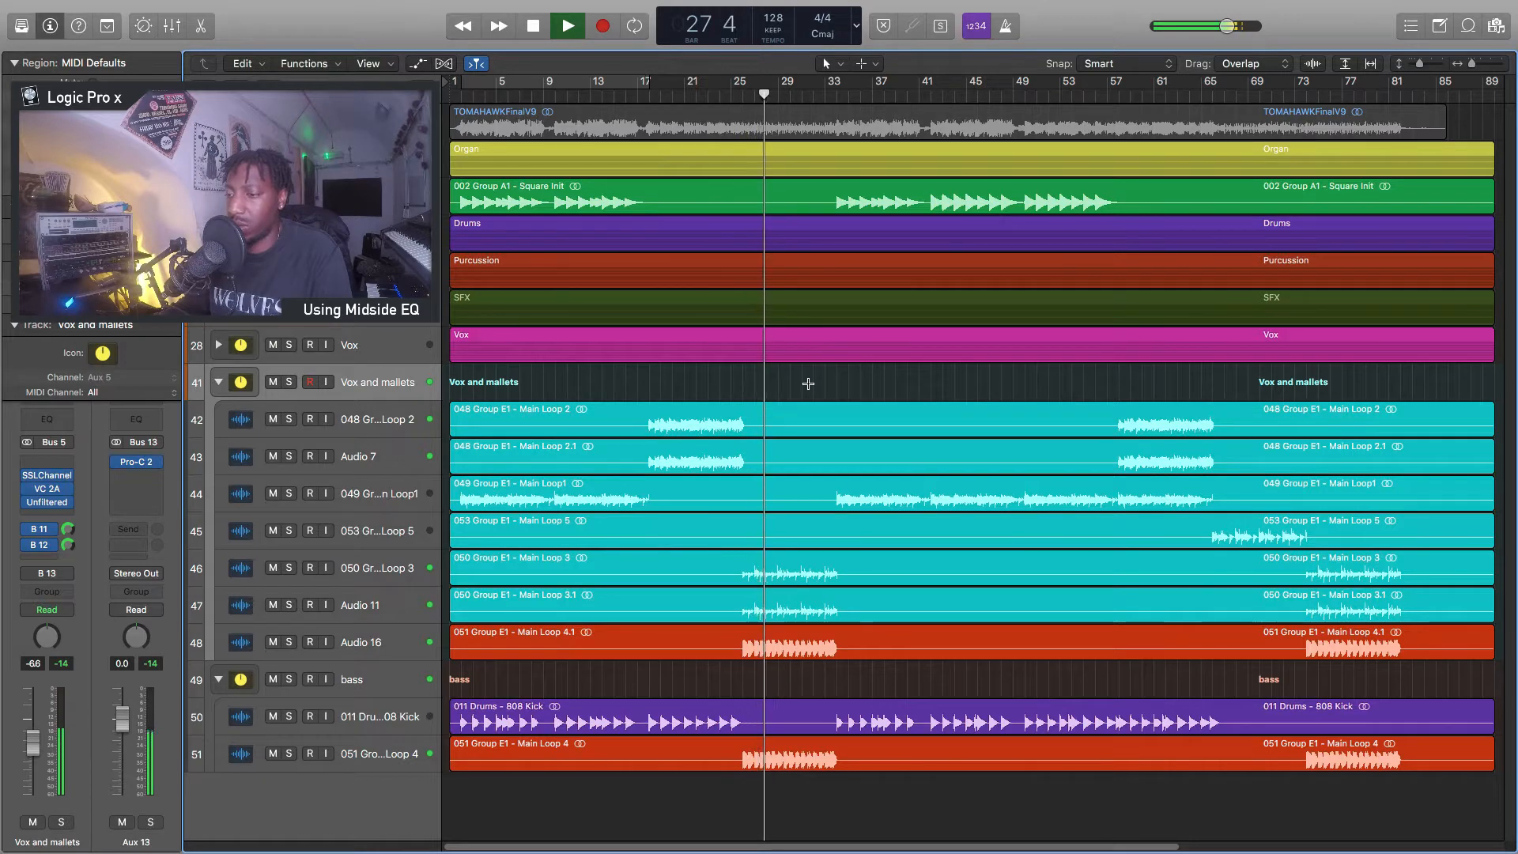
key("space")
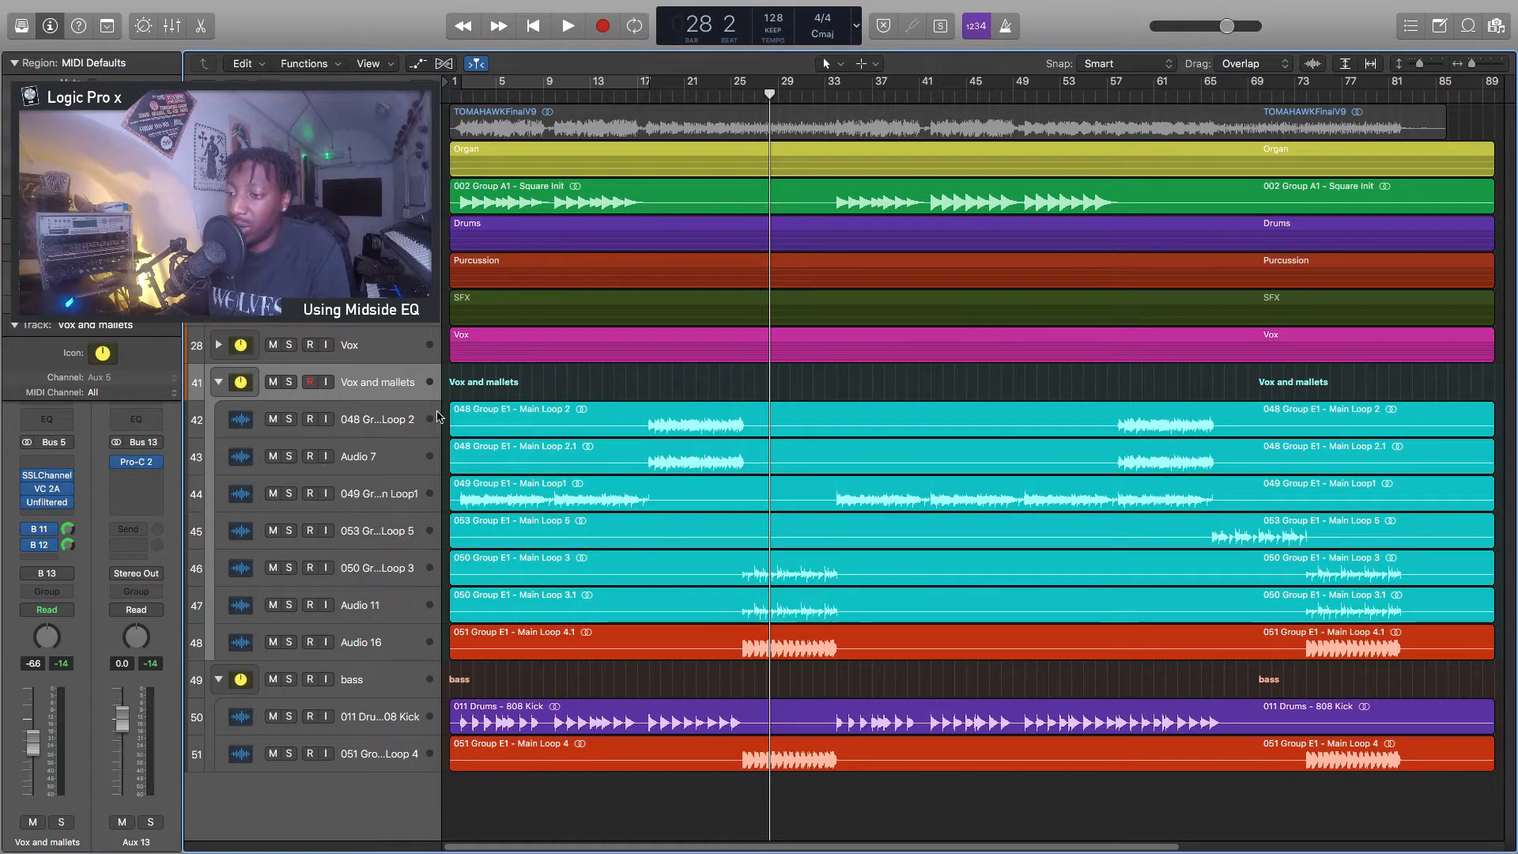
Go through the main loop and duplicate tracks in the Vox and mallets group and the bass group, ending on Audio 16
left_click(365, 427)
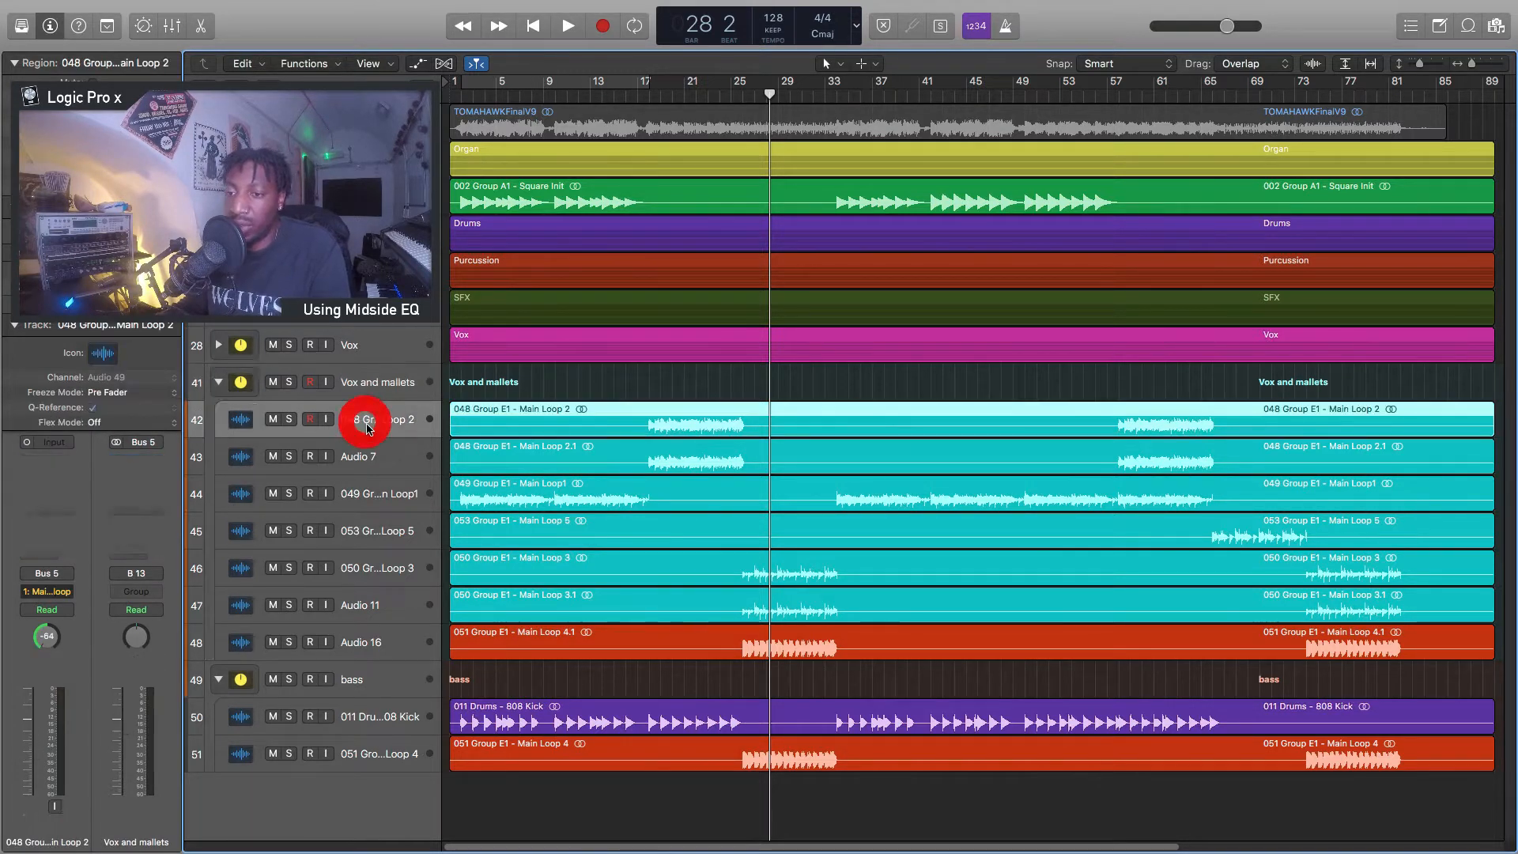
left_click(392, 457)
left_click(405, 571)
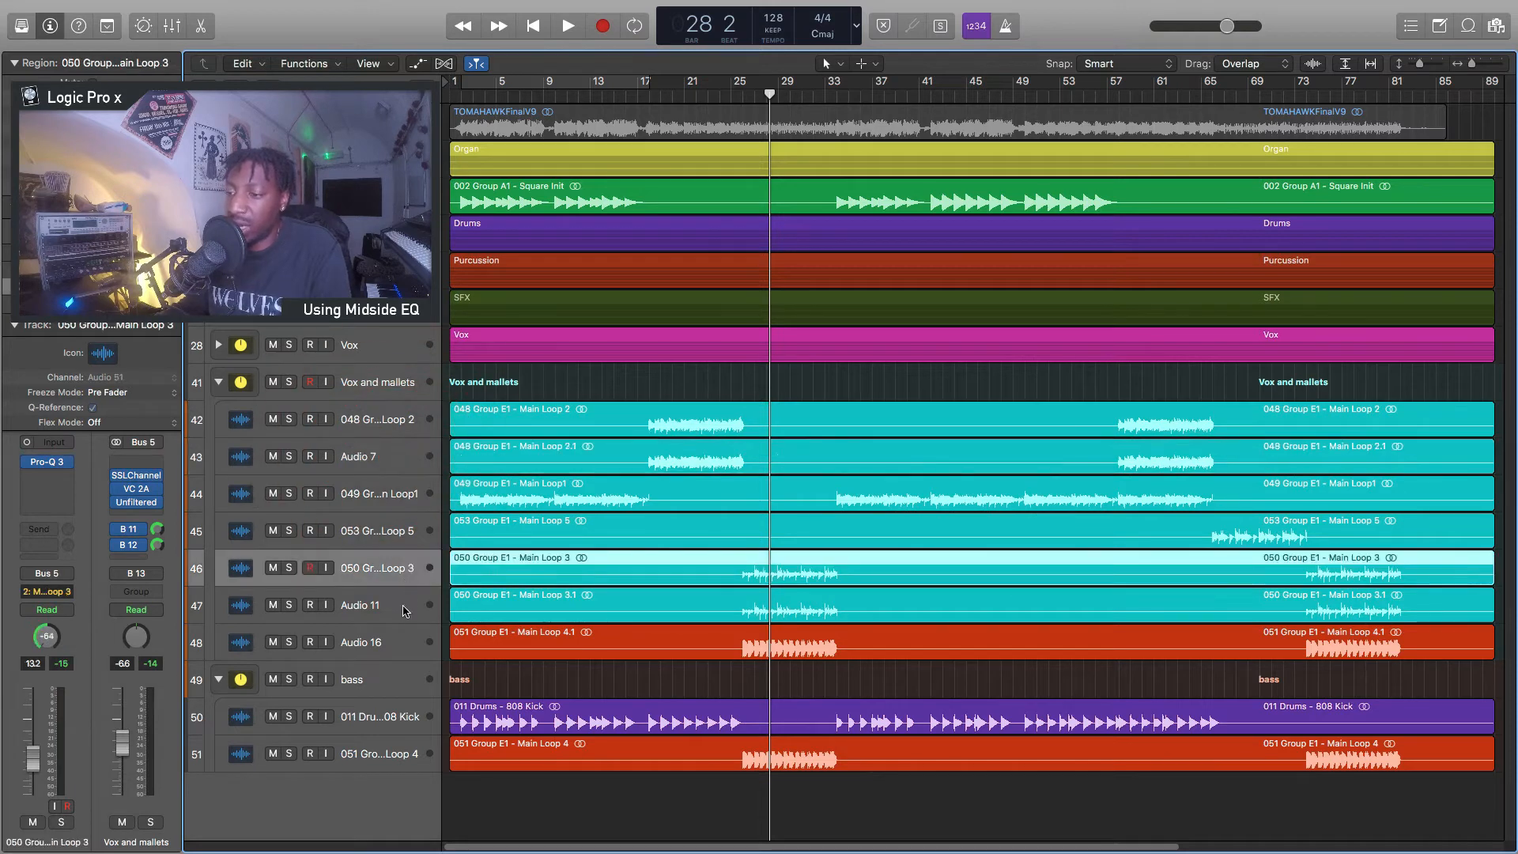
left_click(411, 610)
left_click(393, 648)
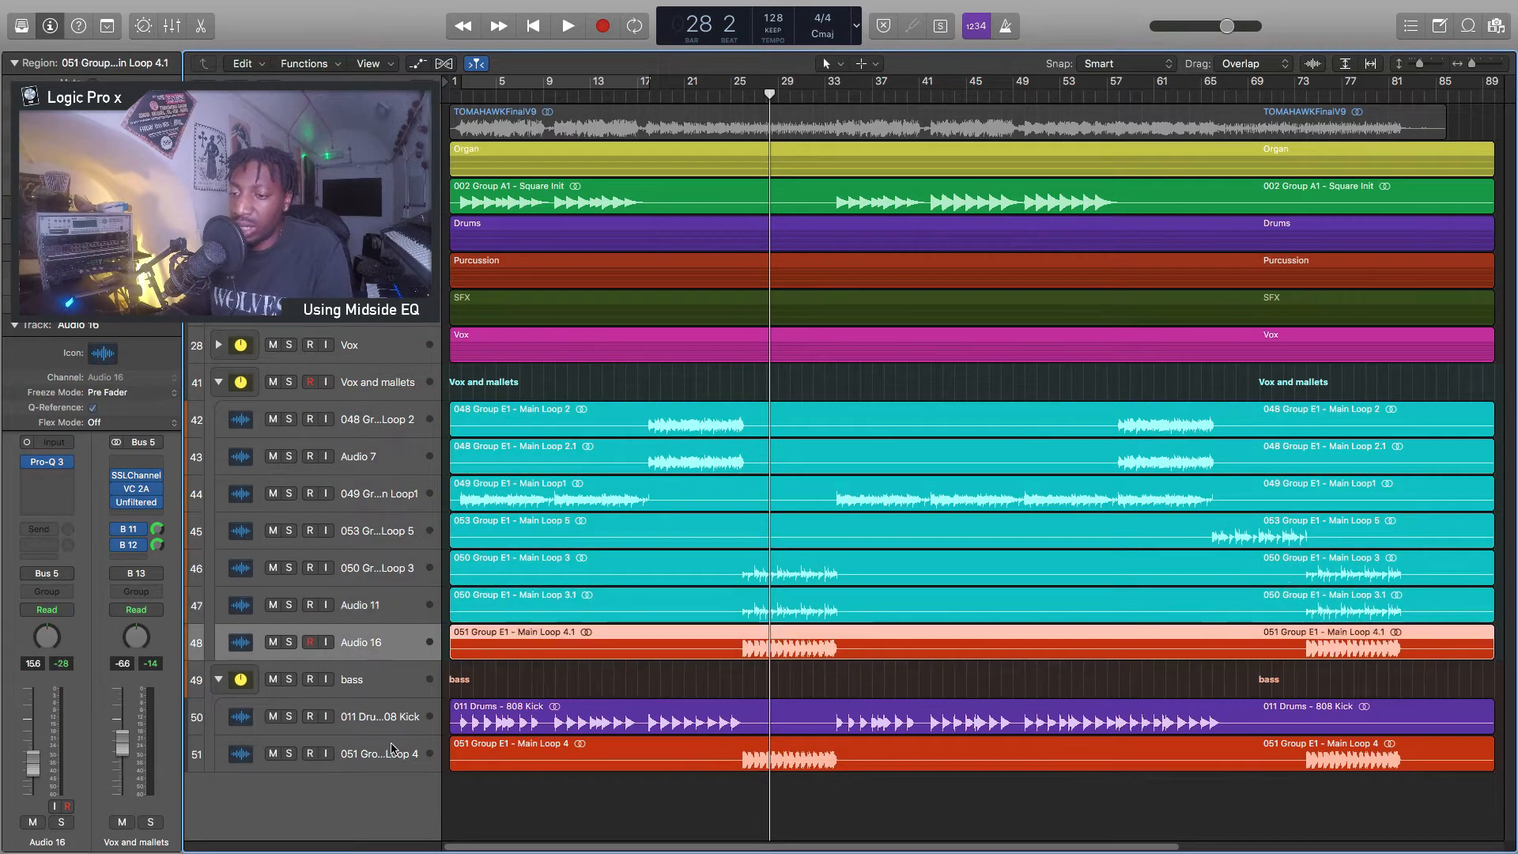
left_click(390, 758)
left_click(395, 645)
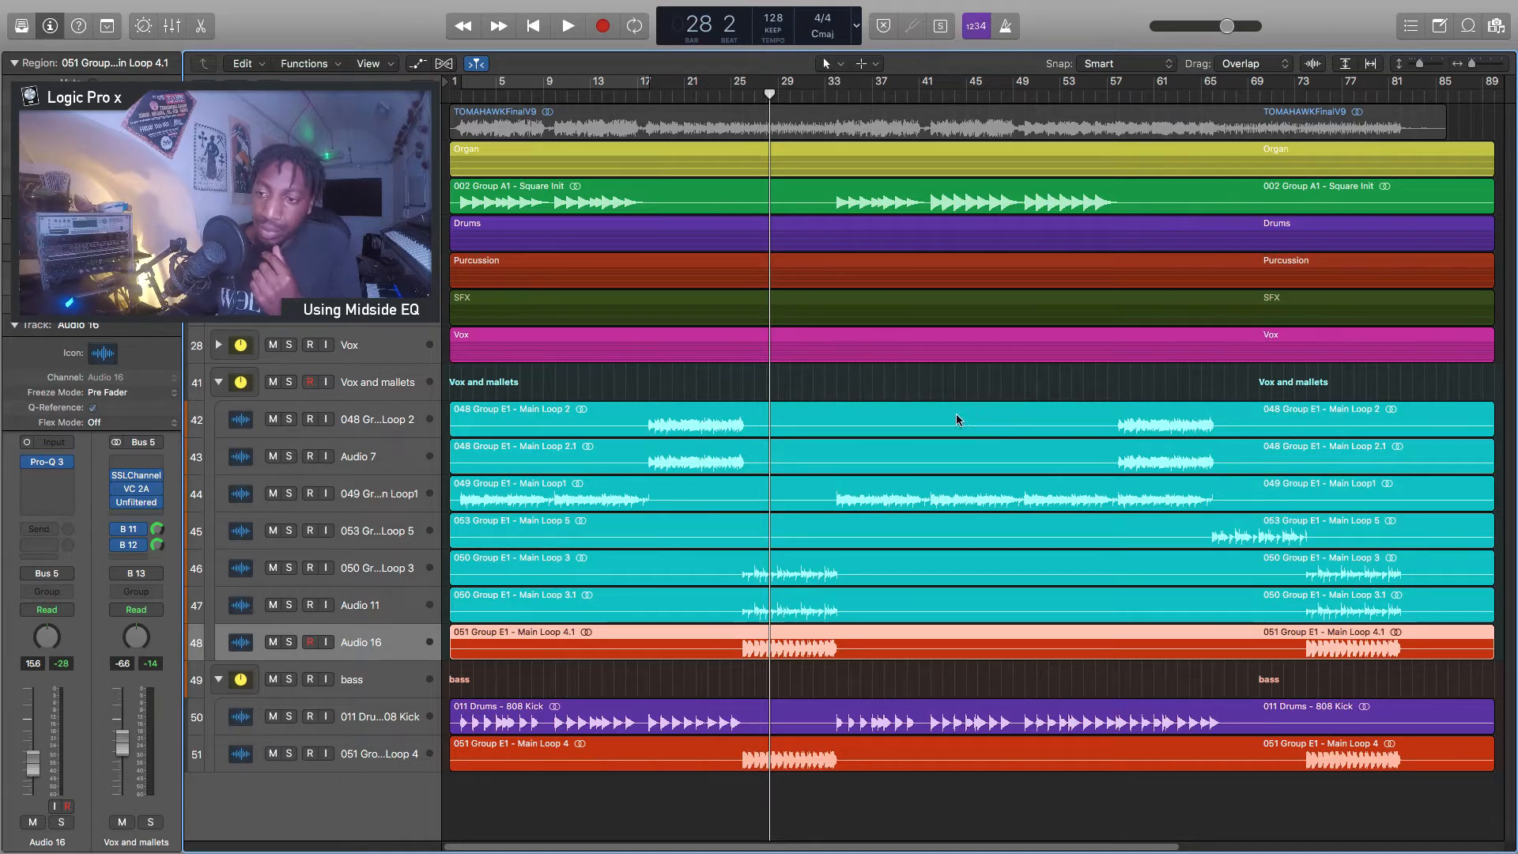
Solo the Vox and mallets group and play it with a cycle range from bar 1 to 17
left_click(367, 386)
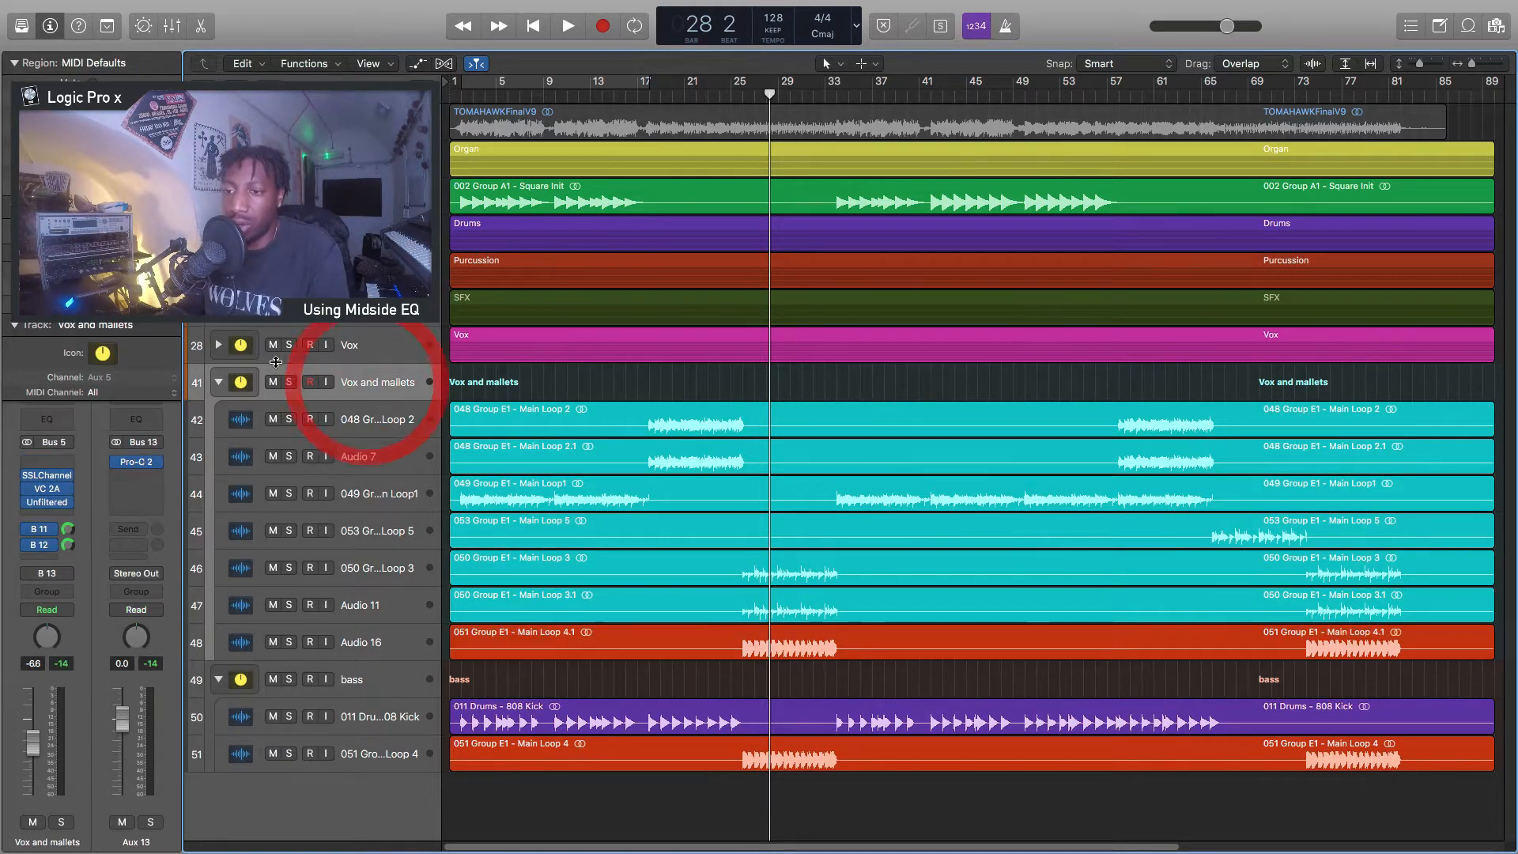
key("s")
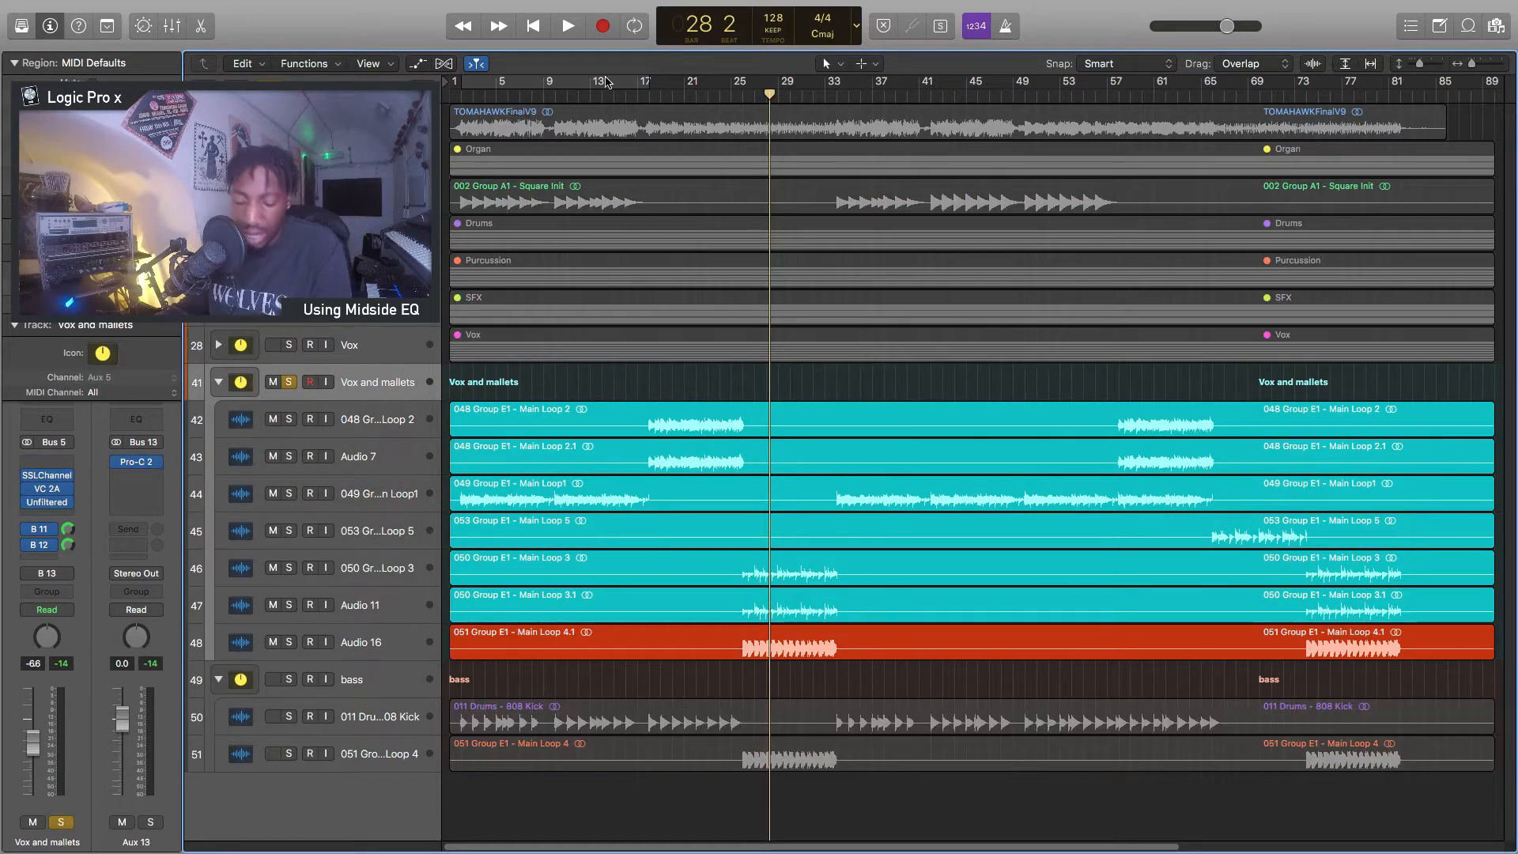
left_click(606, 80)
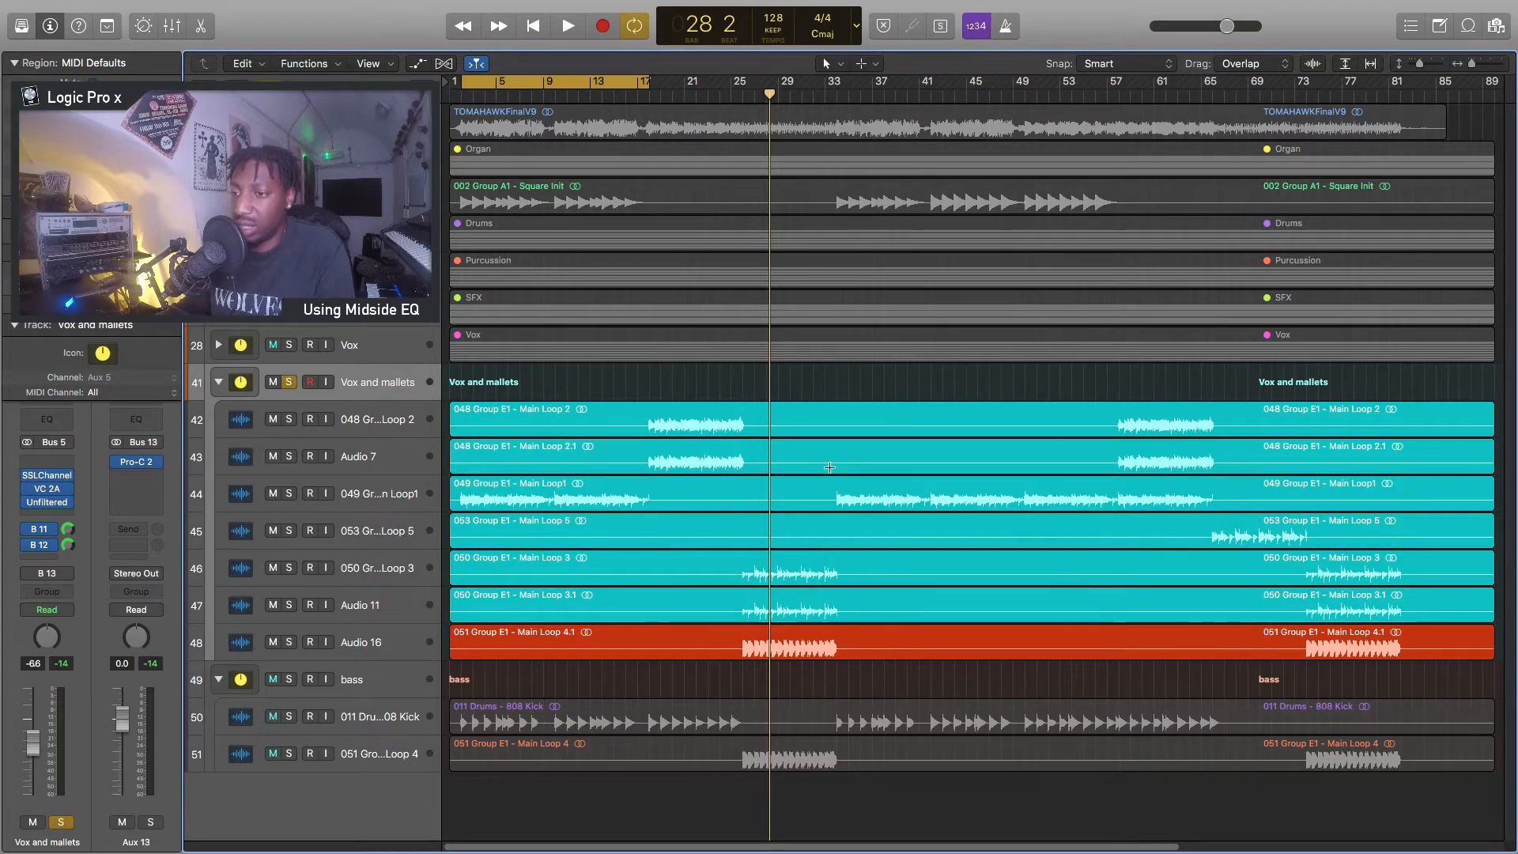
key("space")
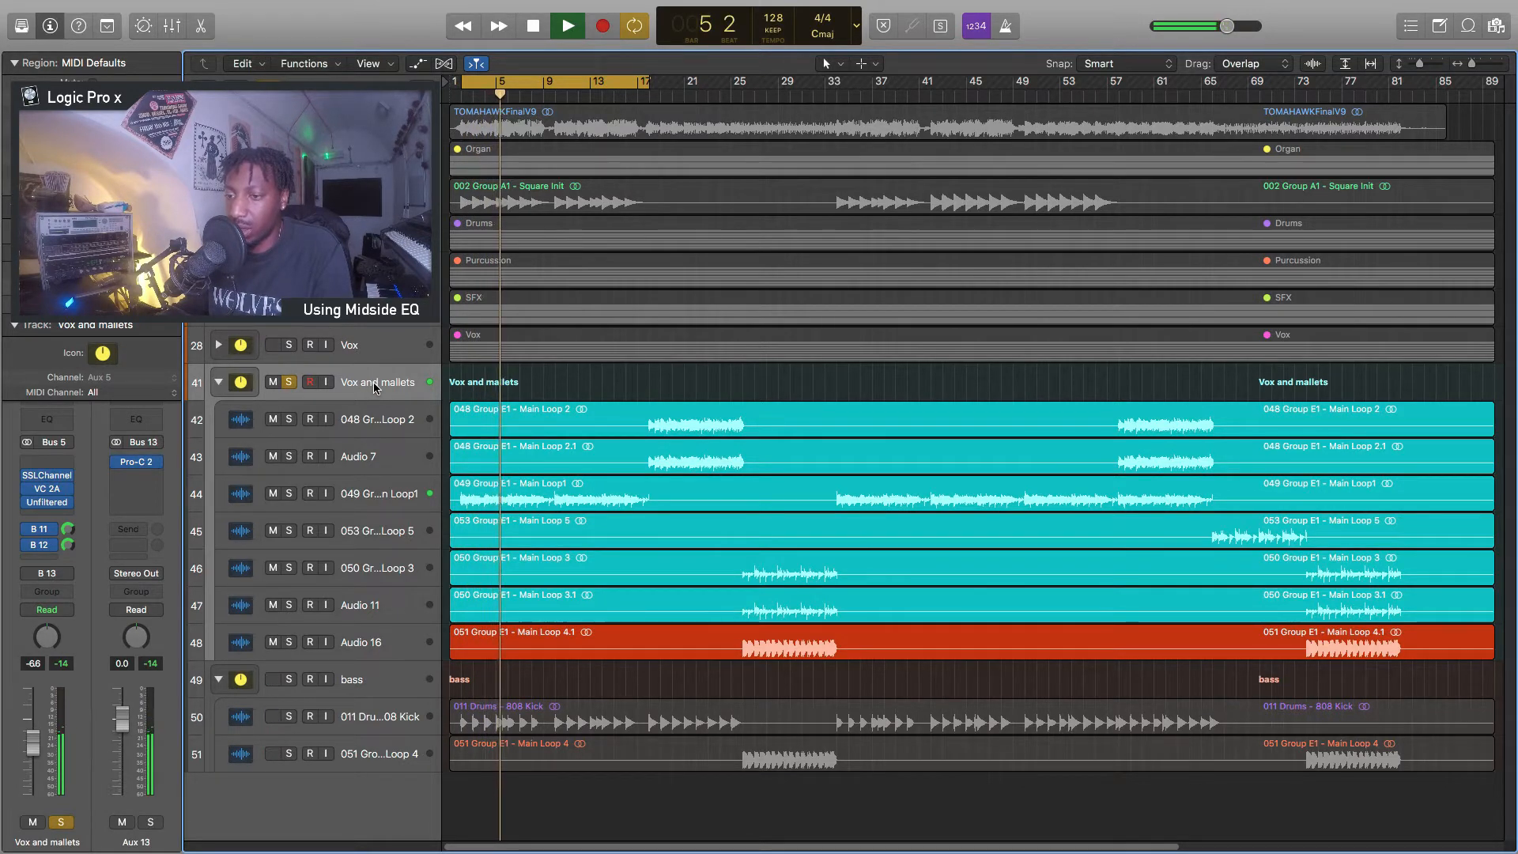
key("space")
Insert a stereo Pro-Q 3 after Unfiltered on the Vox and mallets channel, and move its window clear of the channel strip
left_click(55, 515)
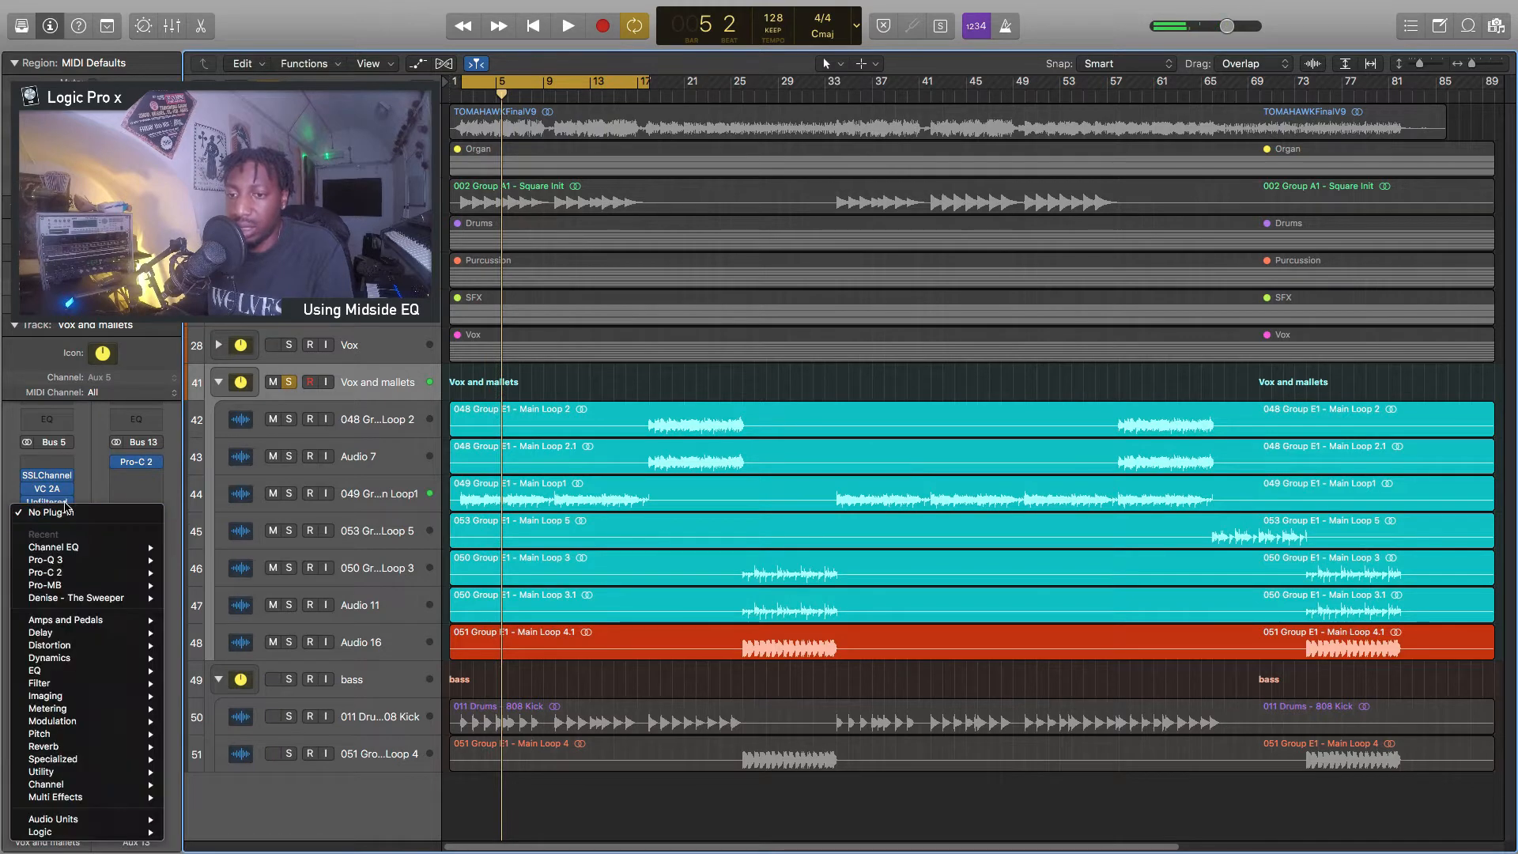
mouse_move(126, 560)
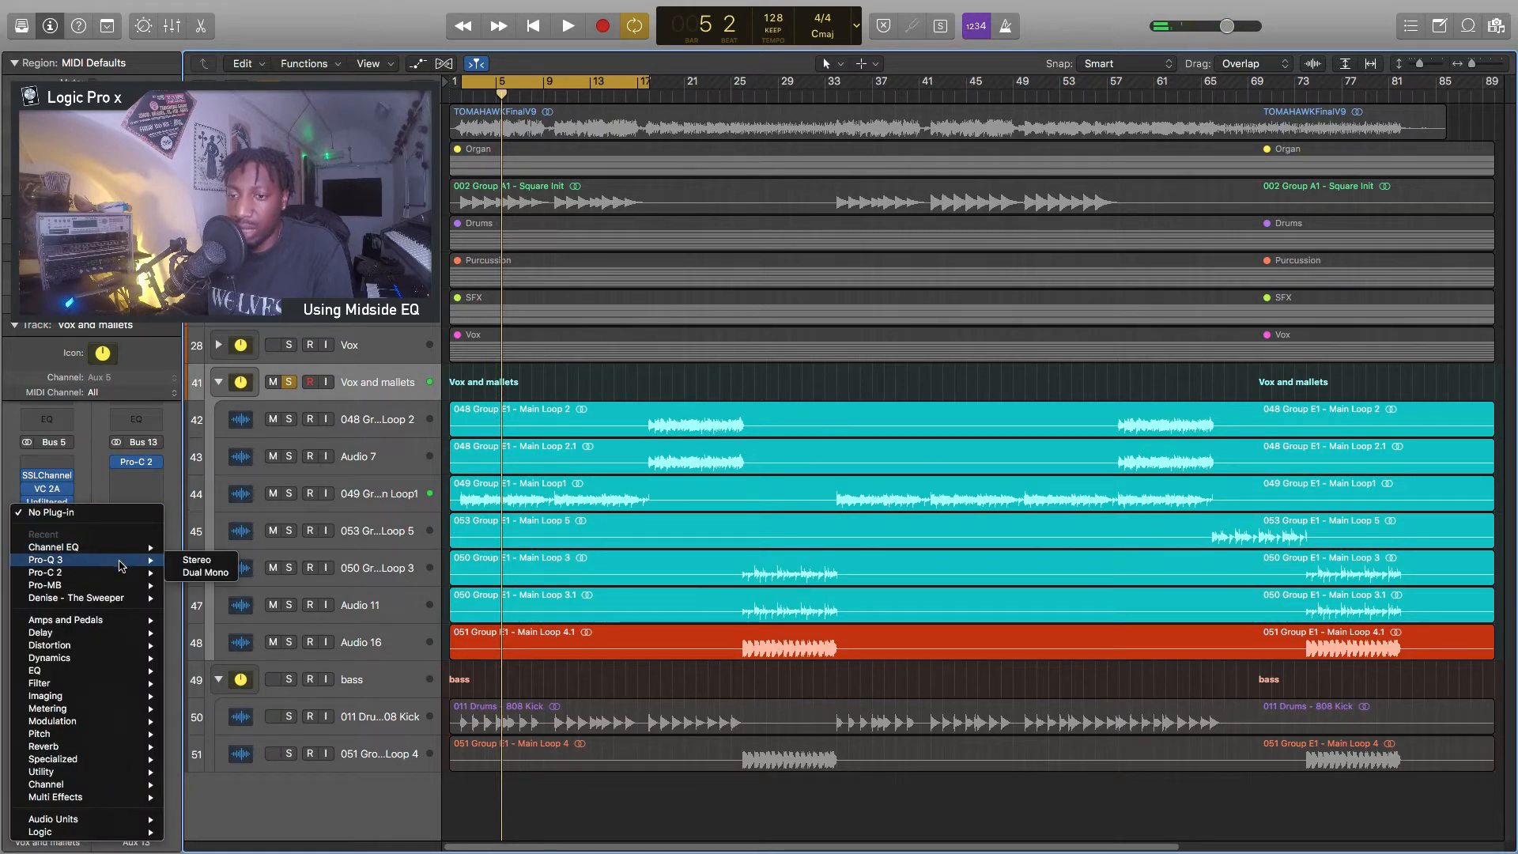
left_click(227, 562)
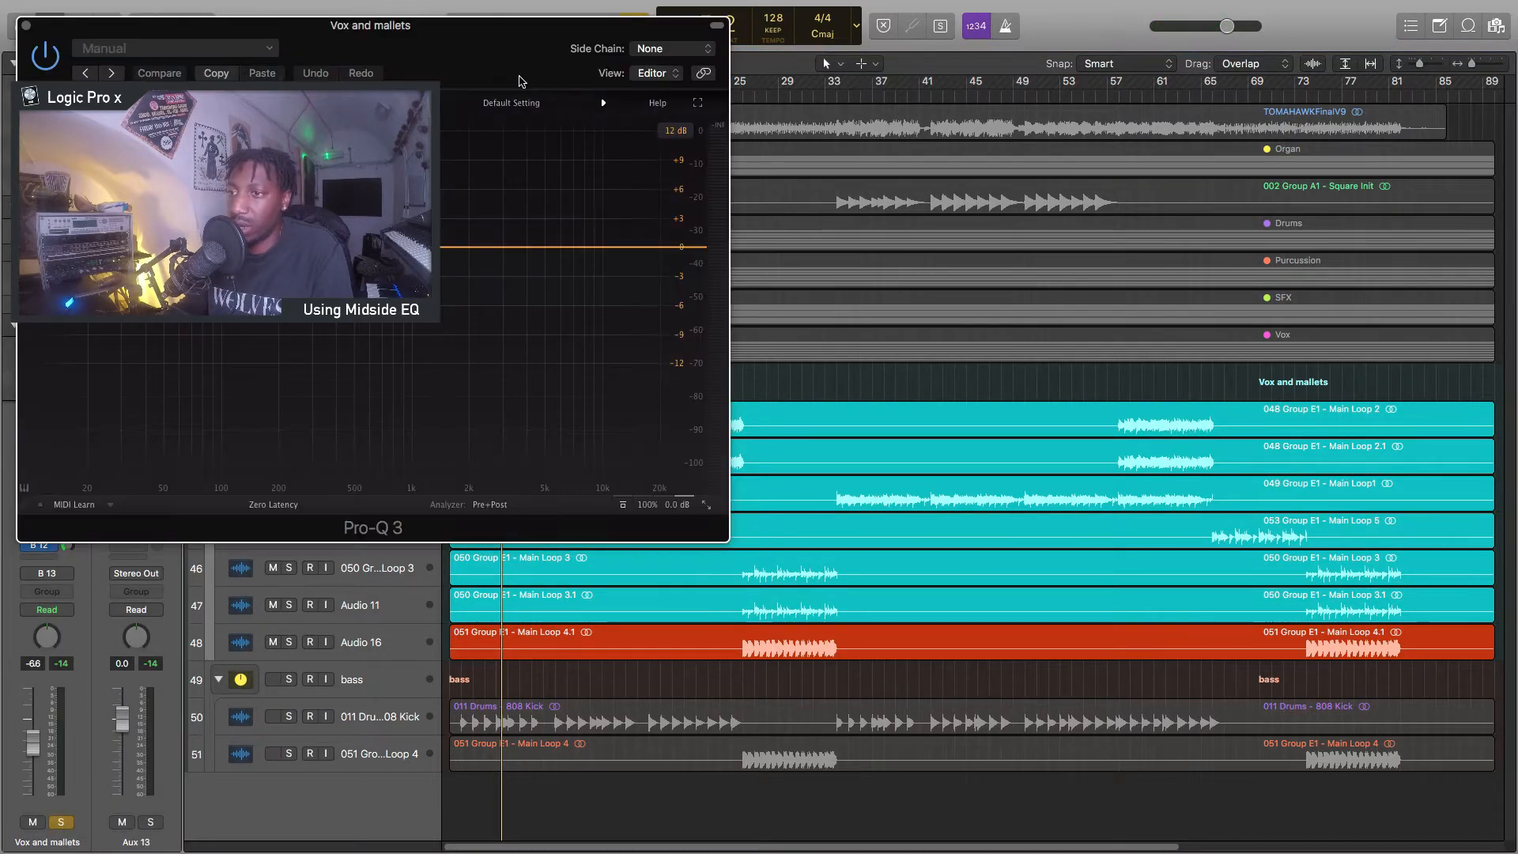
left_click_drag(518, 82, 1118, 236)
Play short passages of the soloed group and watch its frequency spectrum in the EQ
key("space")
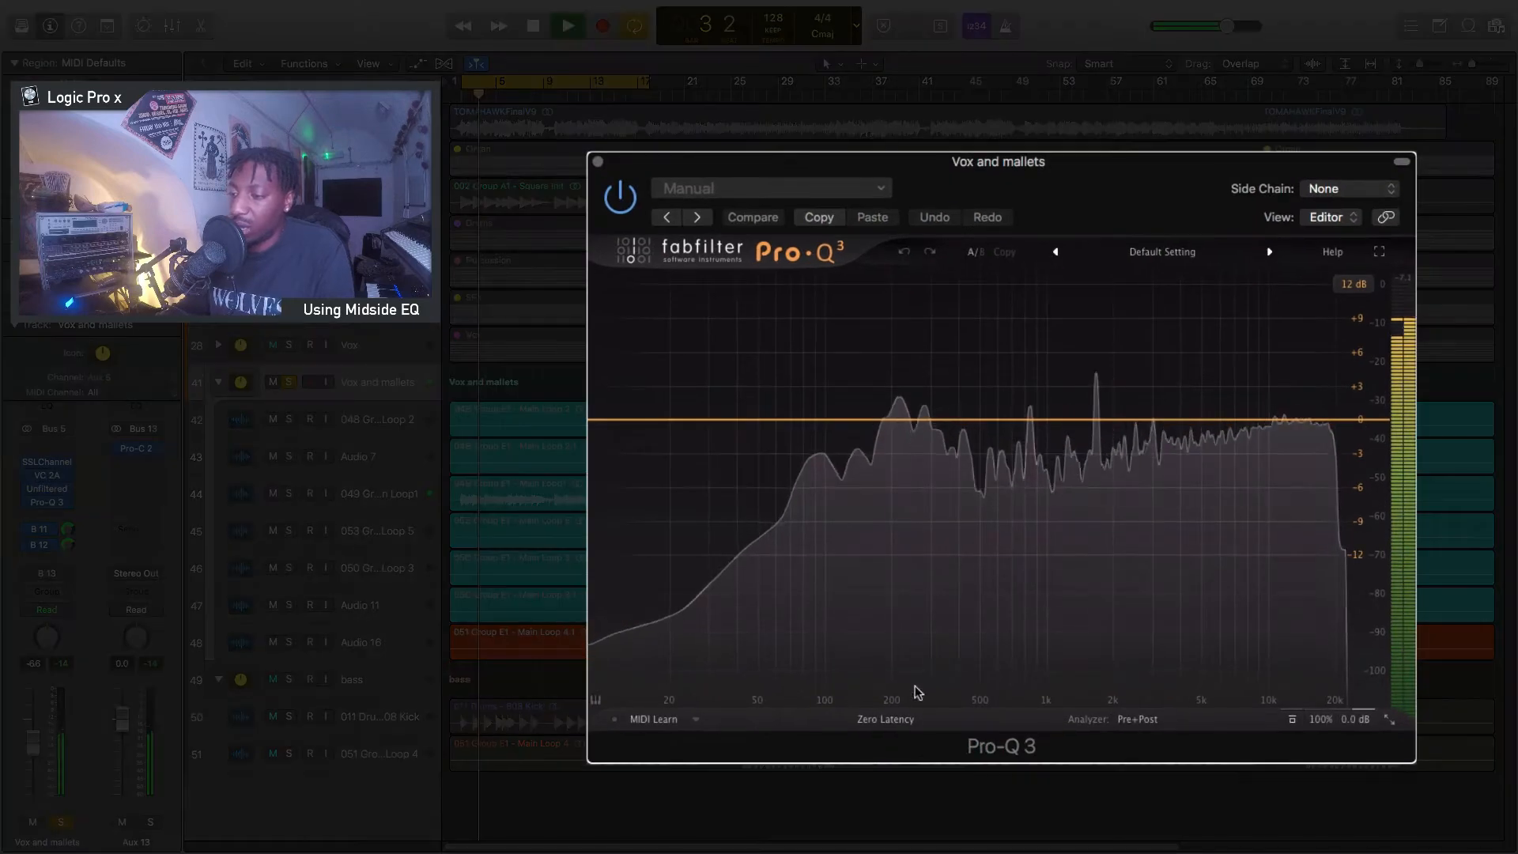
key("space")
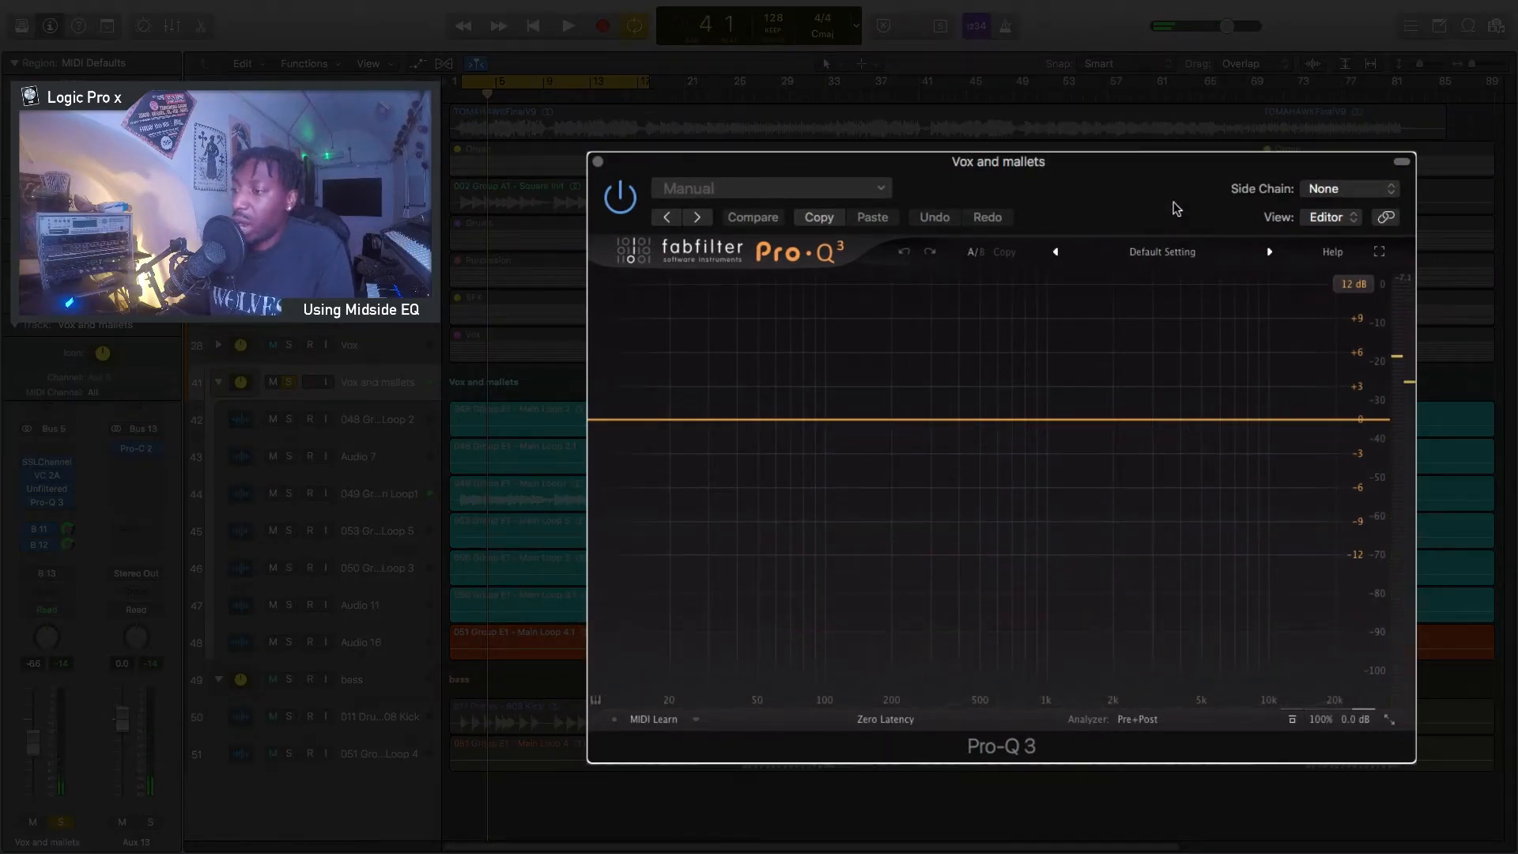
key("space")
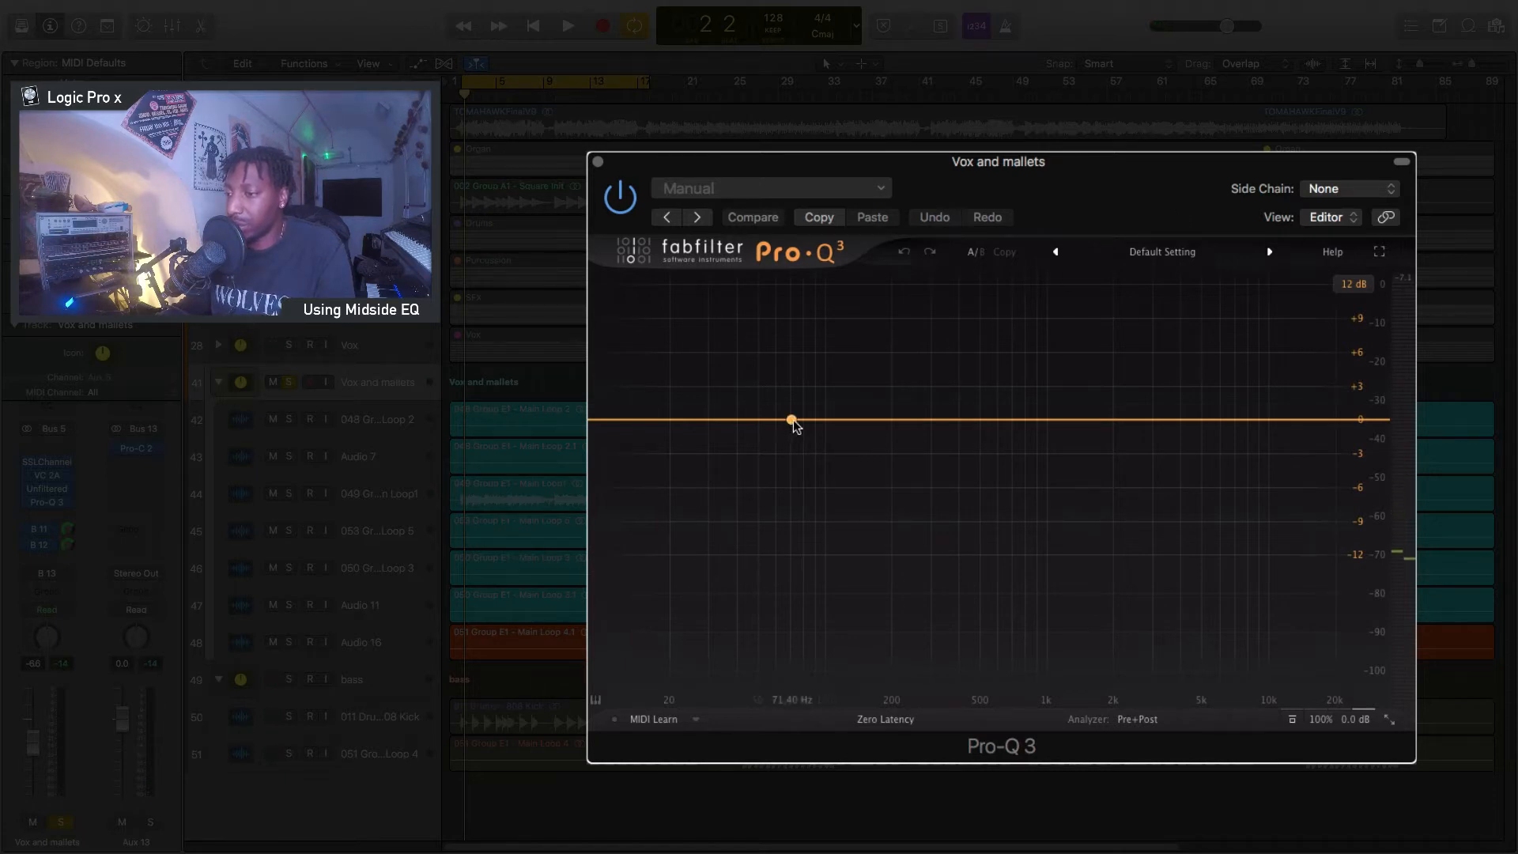
key("space")
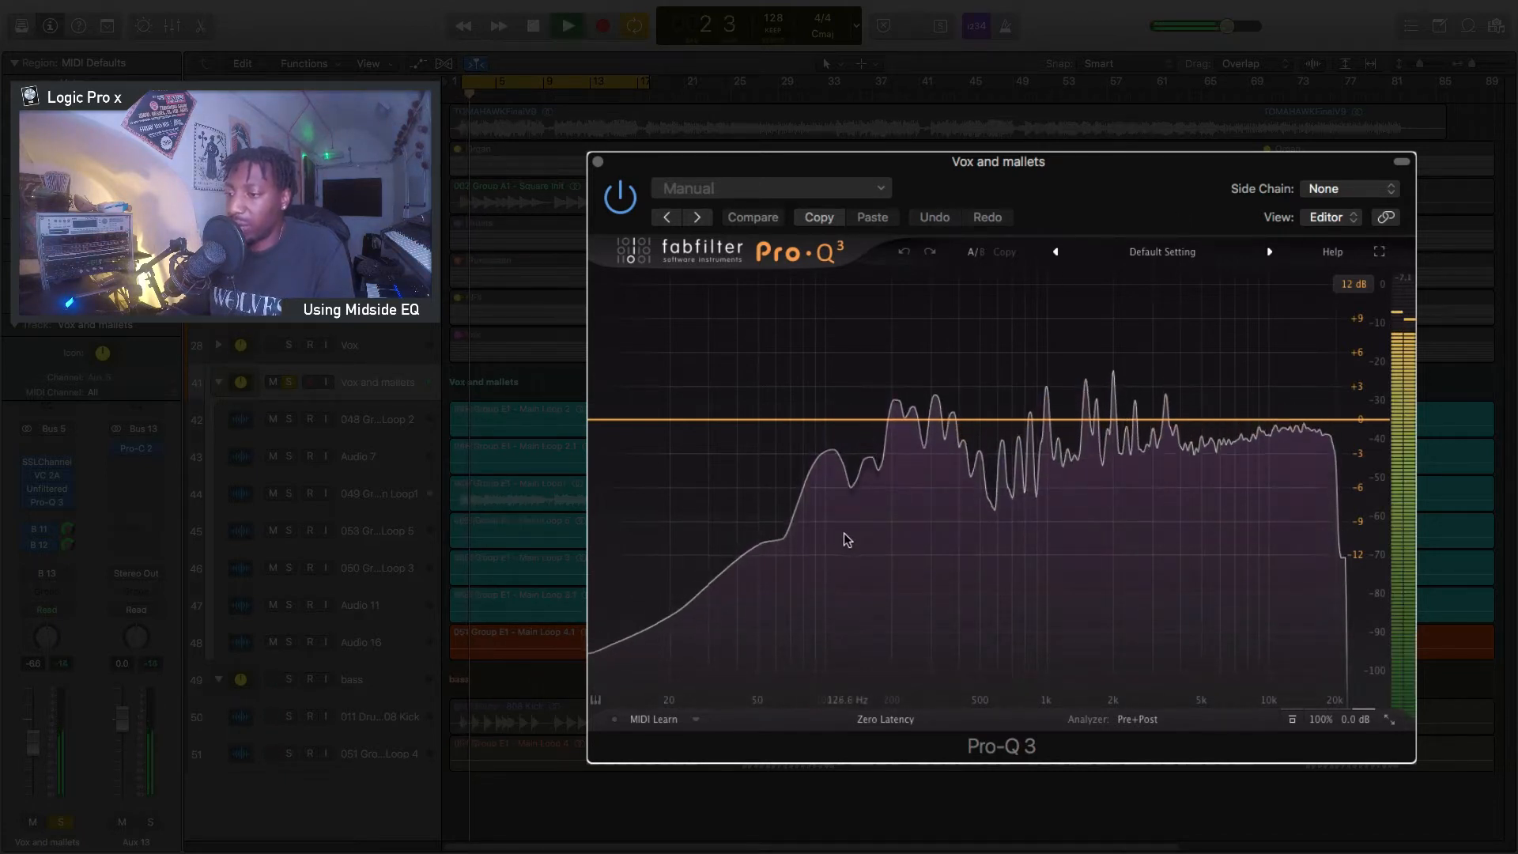
key("space")
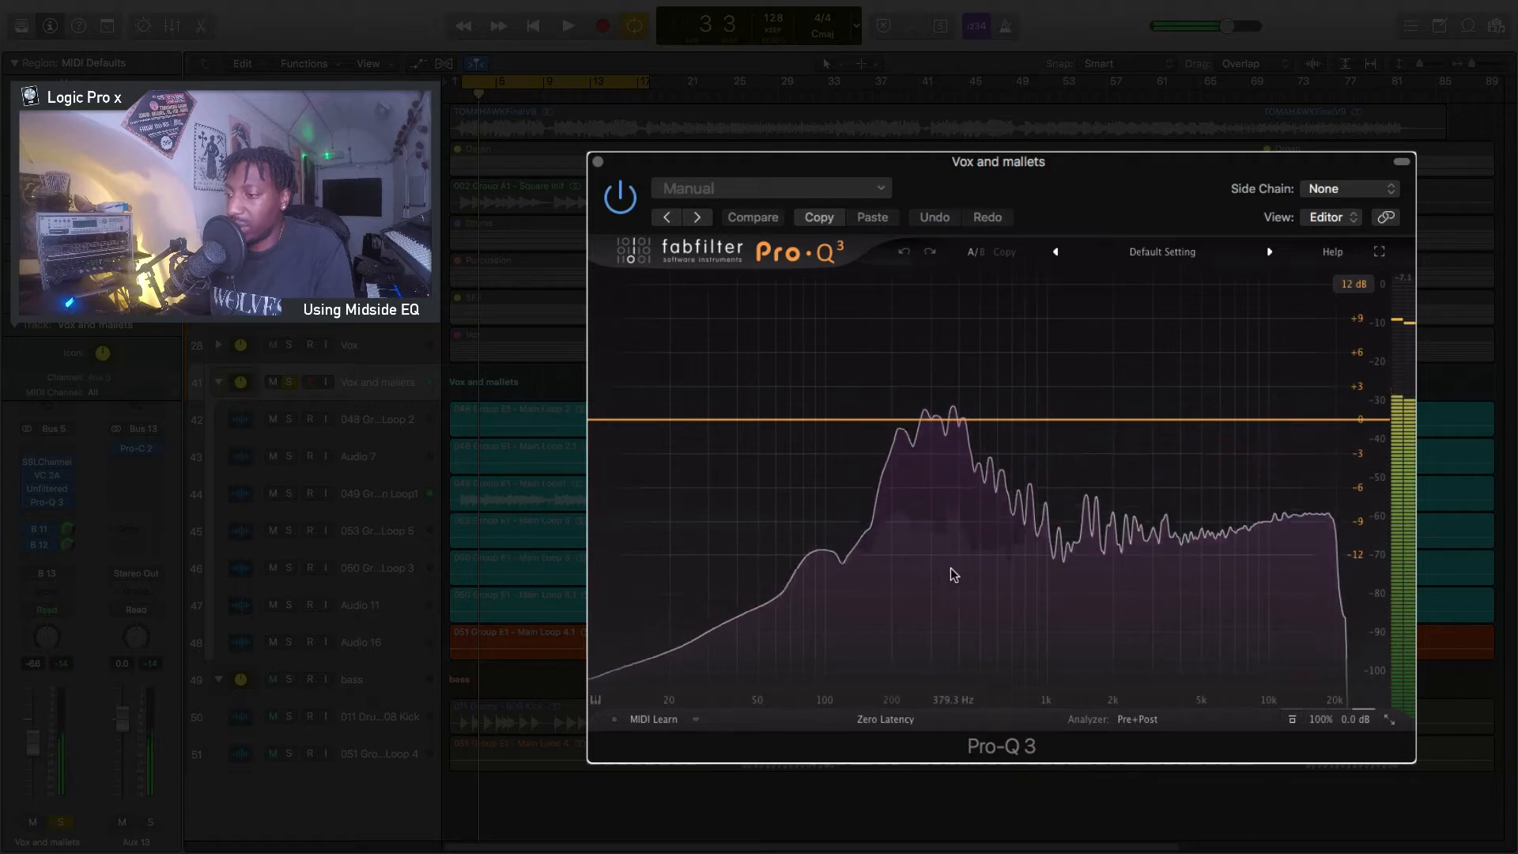
key("space")
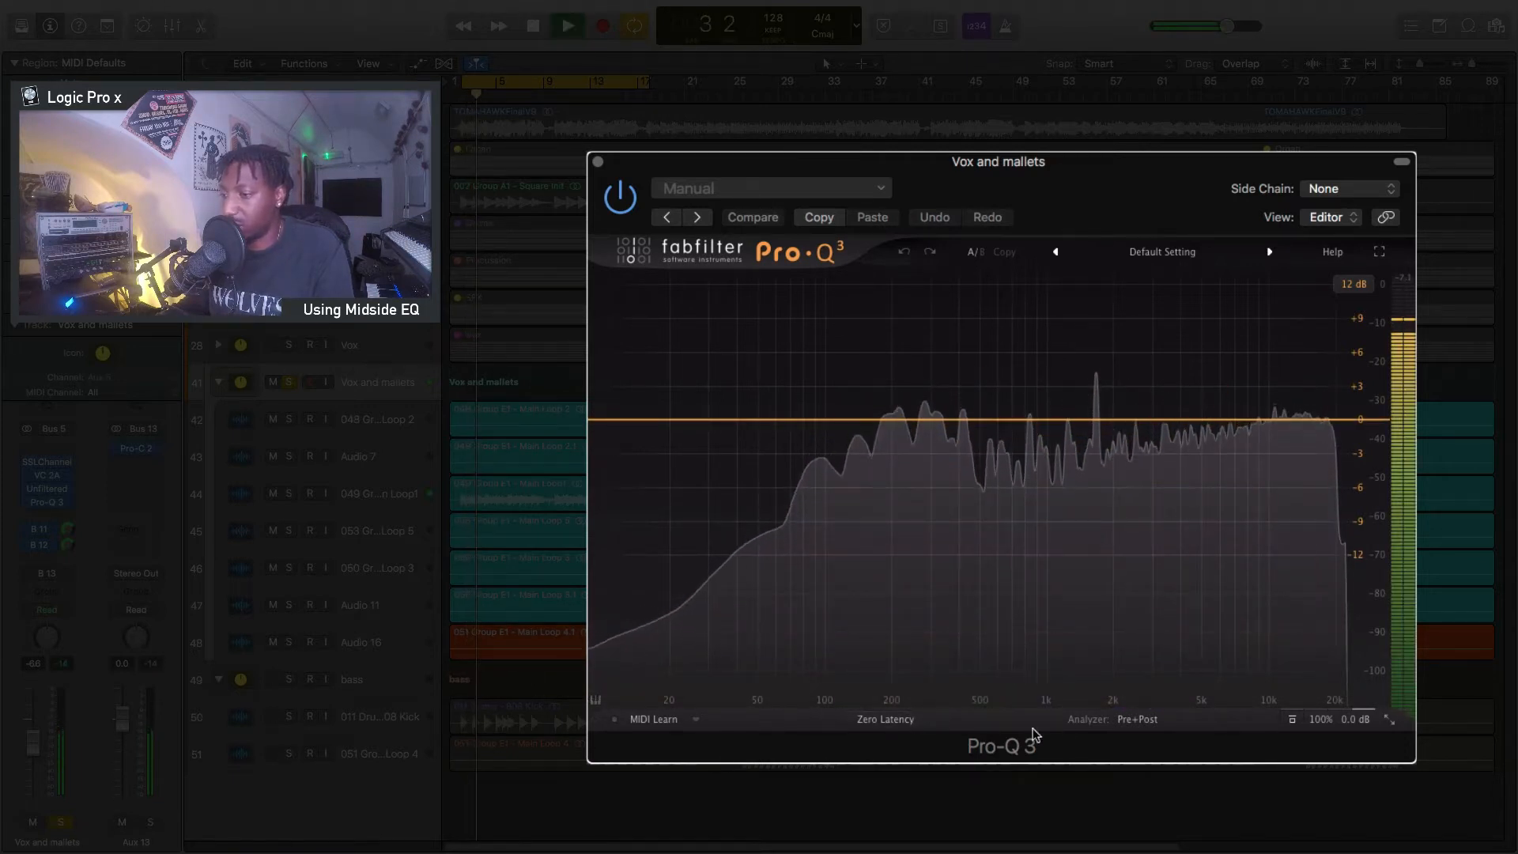
Freeze the analyzer's spectrum to examine the group's frequency content with playback stopped, and release the freeze
left_click(1139, 719)
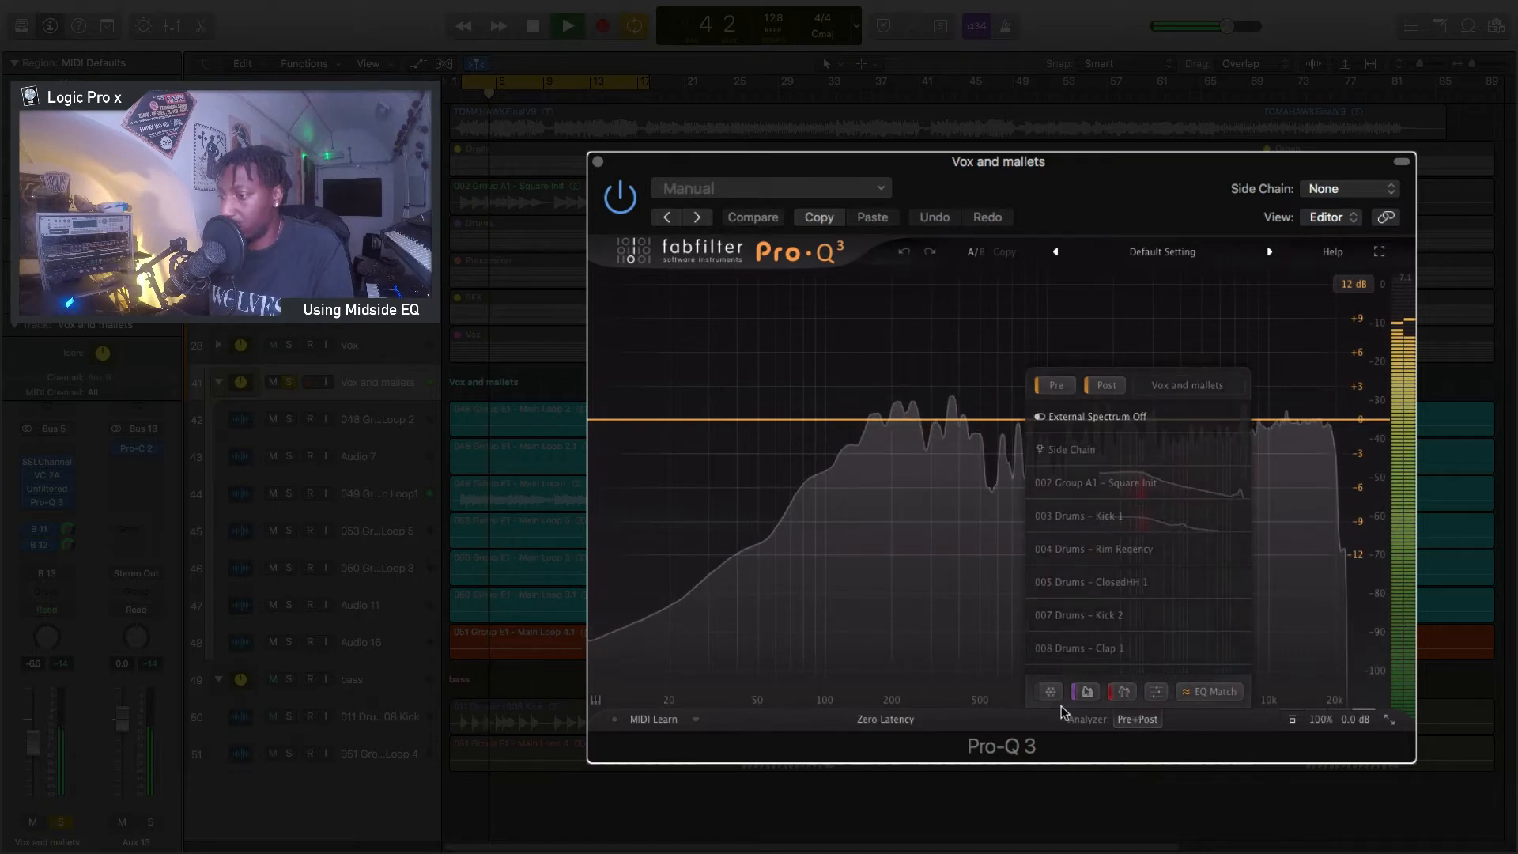
key("space")
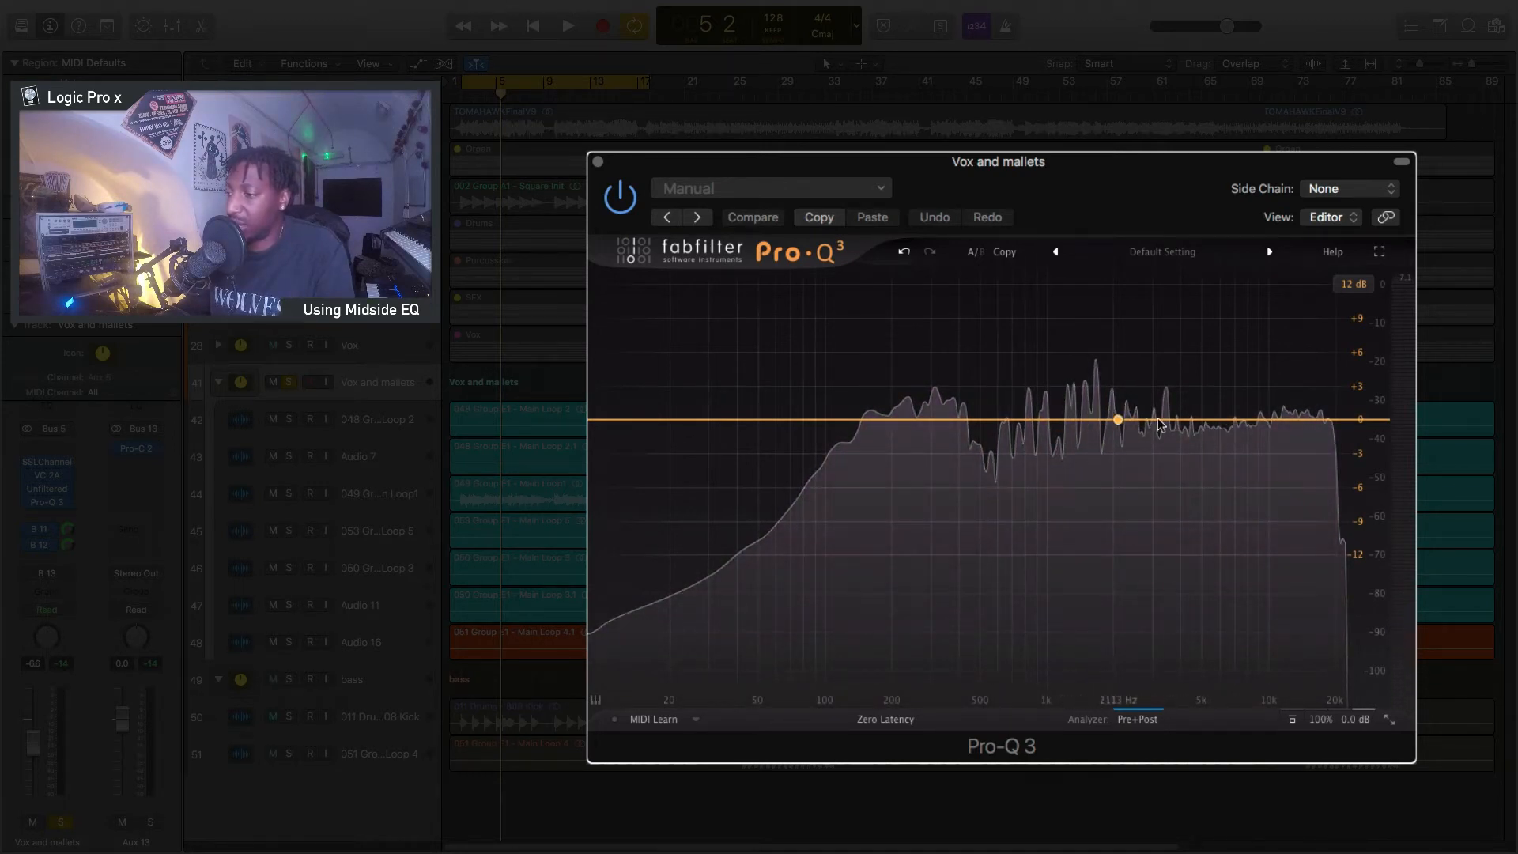
left_click_drag(1299, 457, 1308, 450)
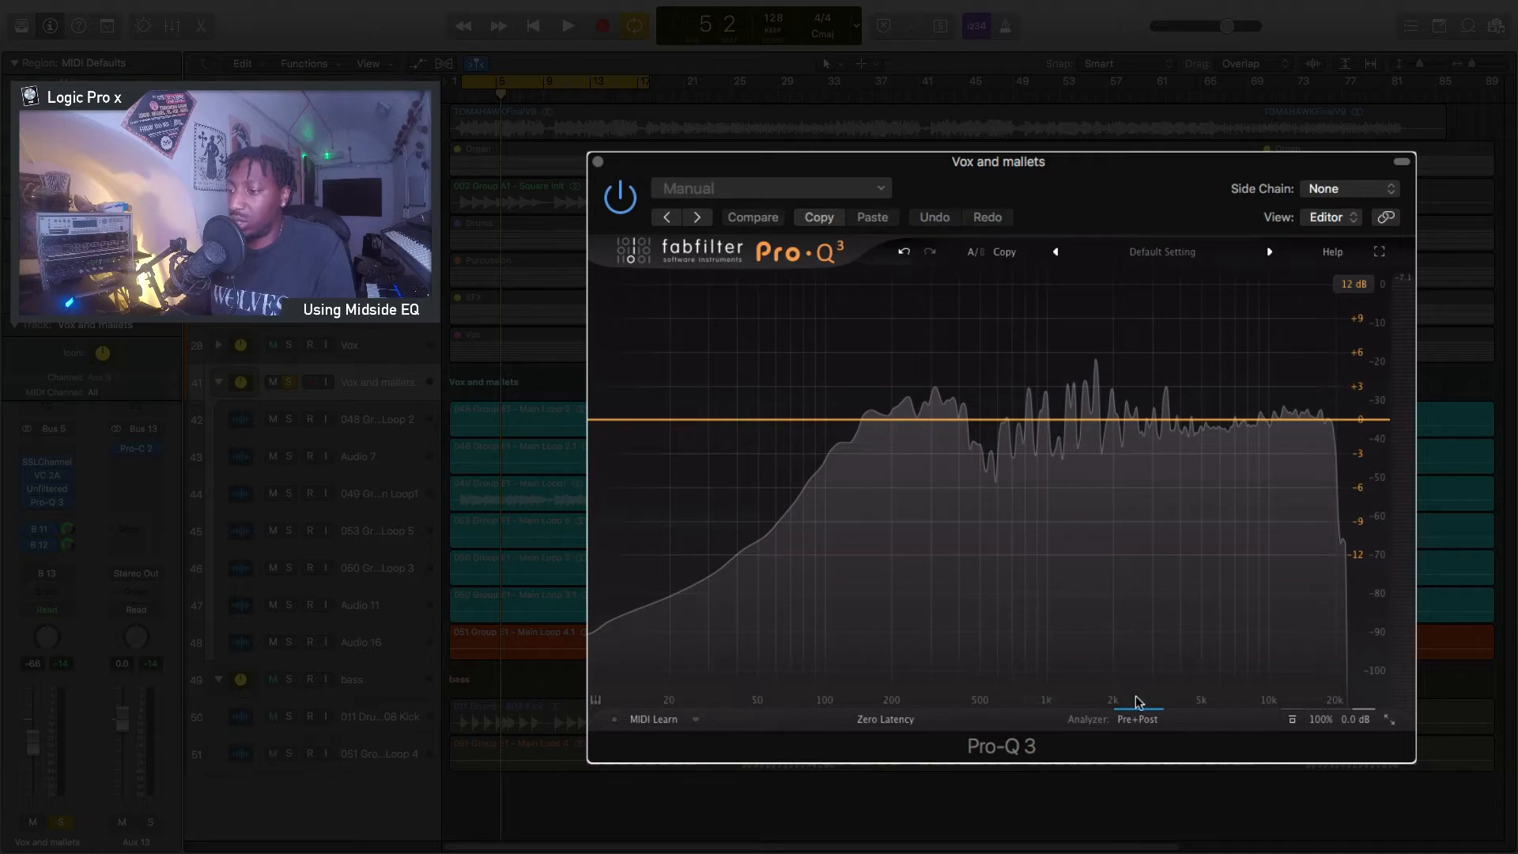
left_click(1137, 718)
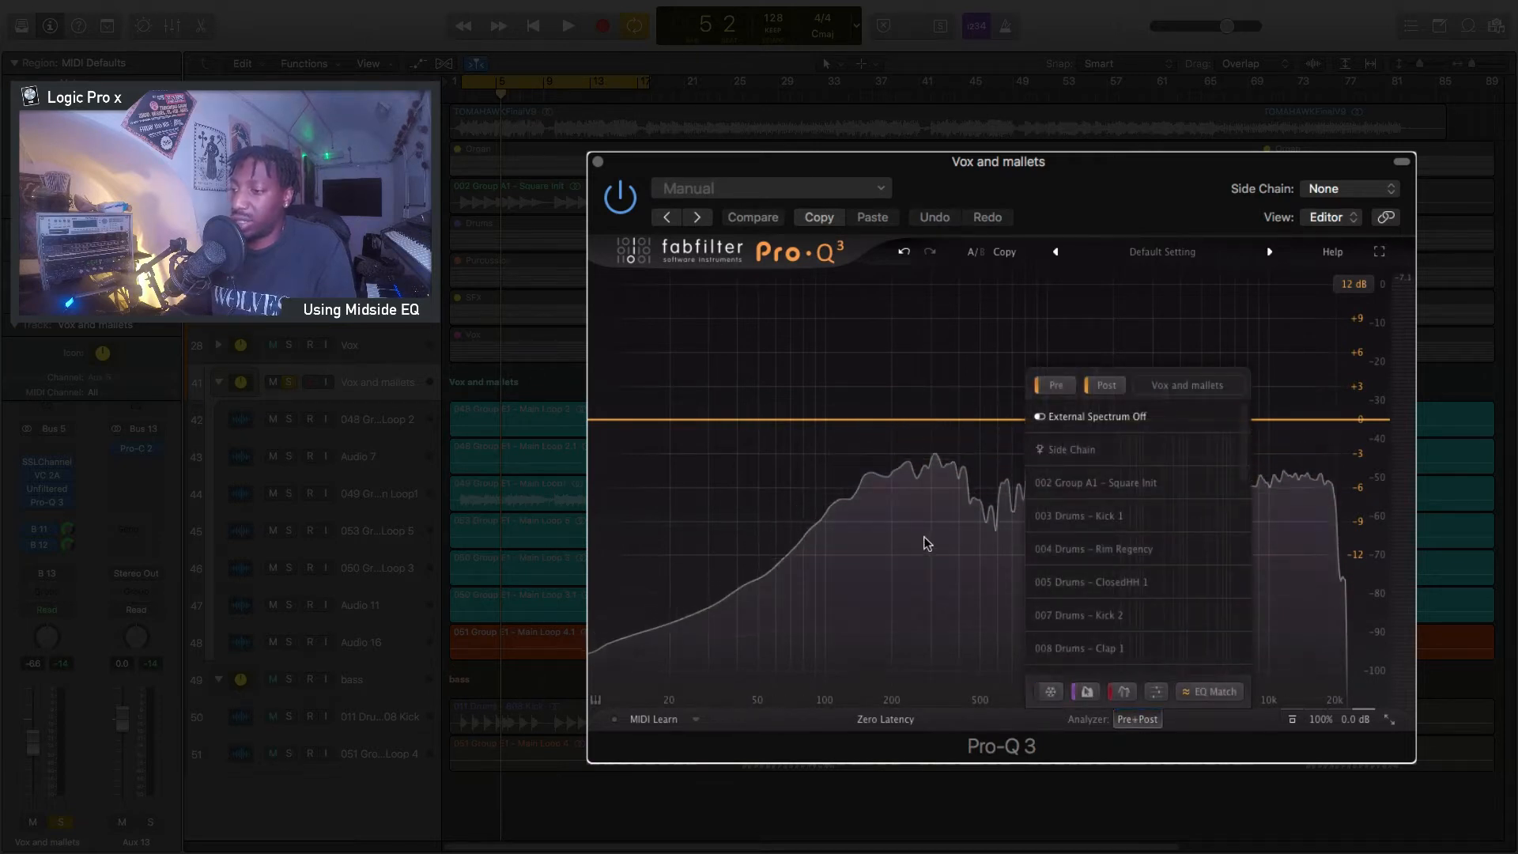
Add an EQ band at about 35 Hz and set its shape to Low Cut at 12 dB/oct
left_click(714, 420)
left_click(1137, 724)
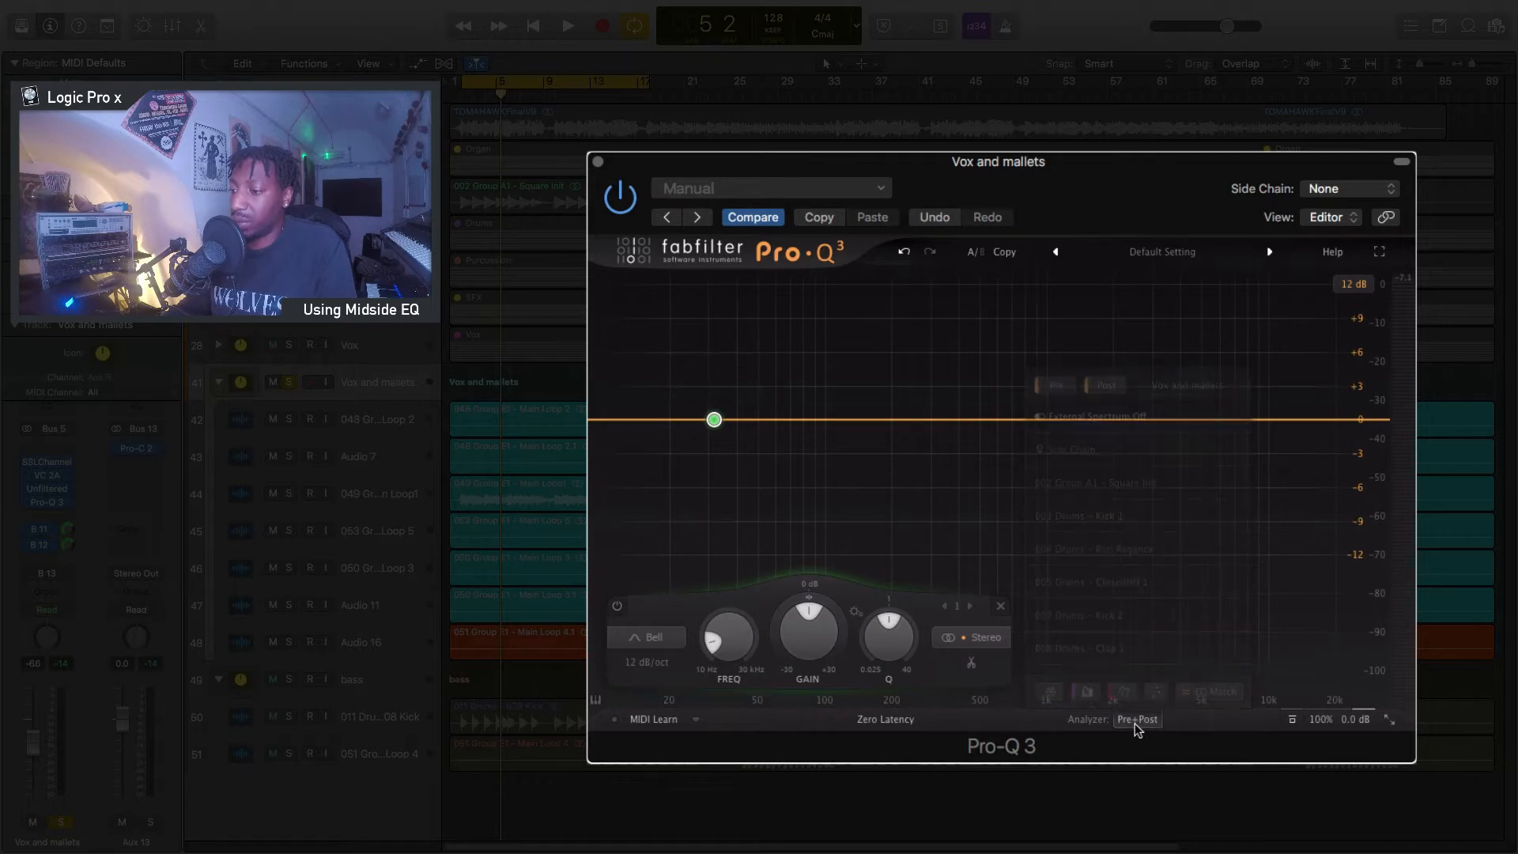
left_click_drag(714, 421, 723, 418)
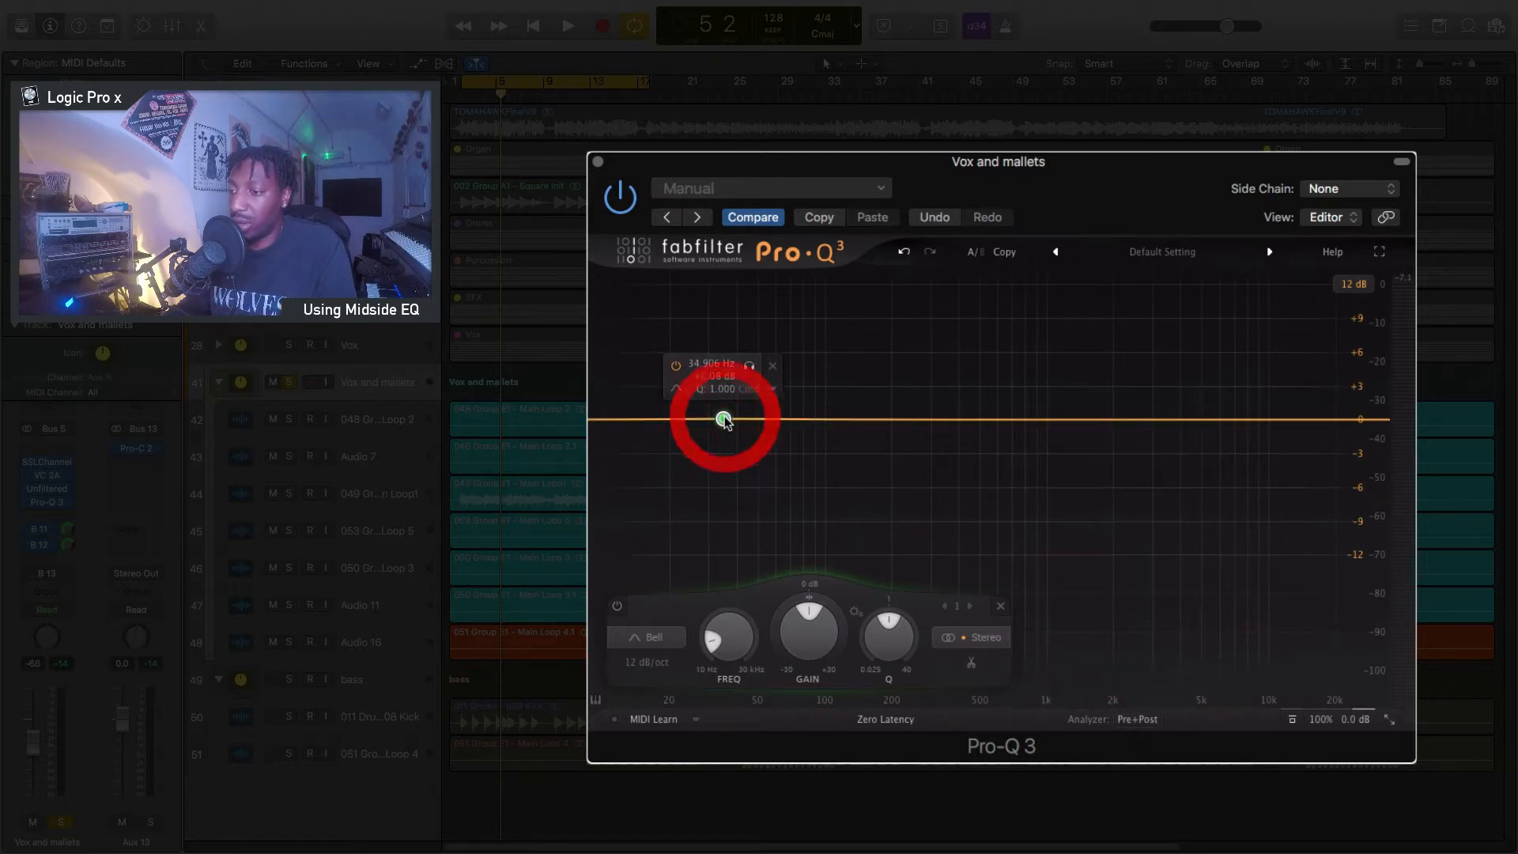
left_click(654, 638)
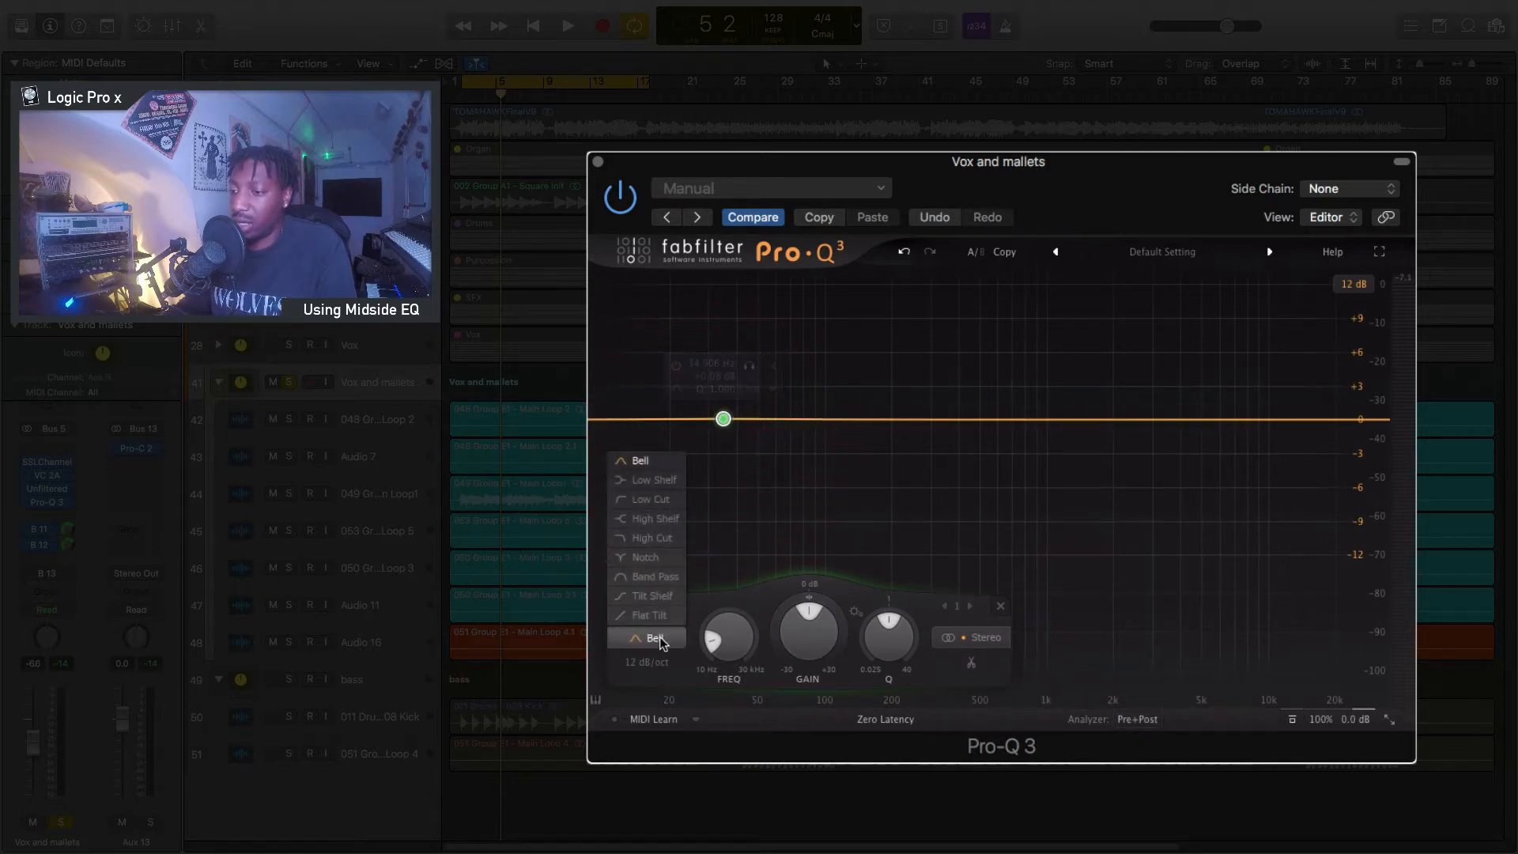
left_click(665, 501)
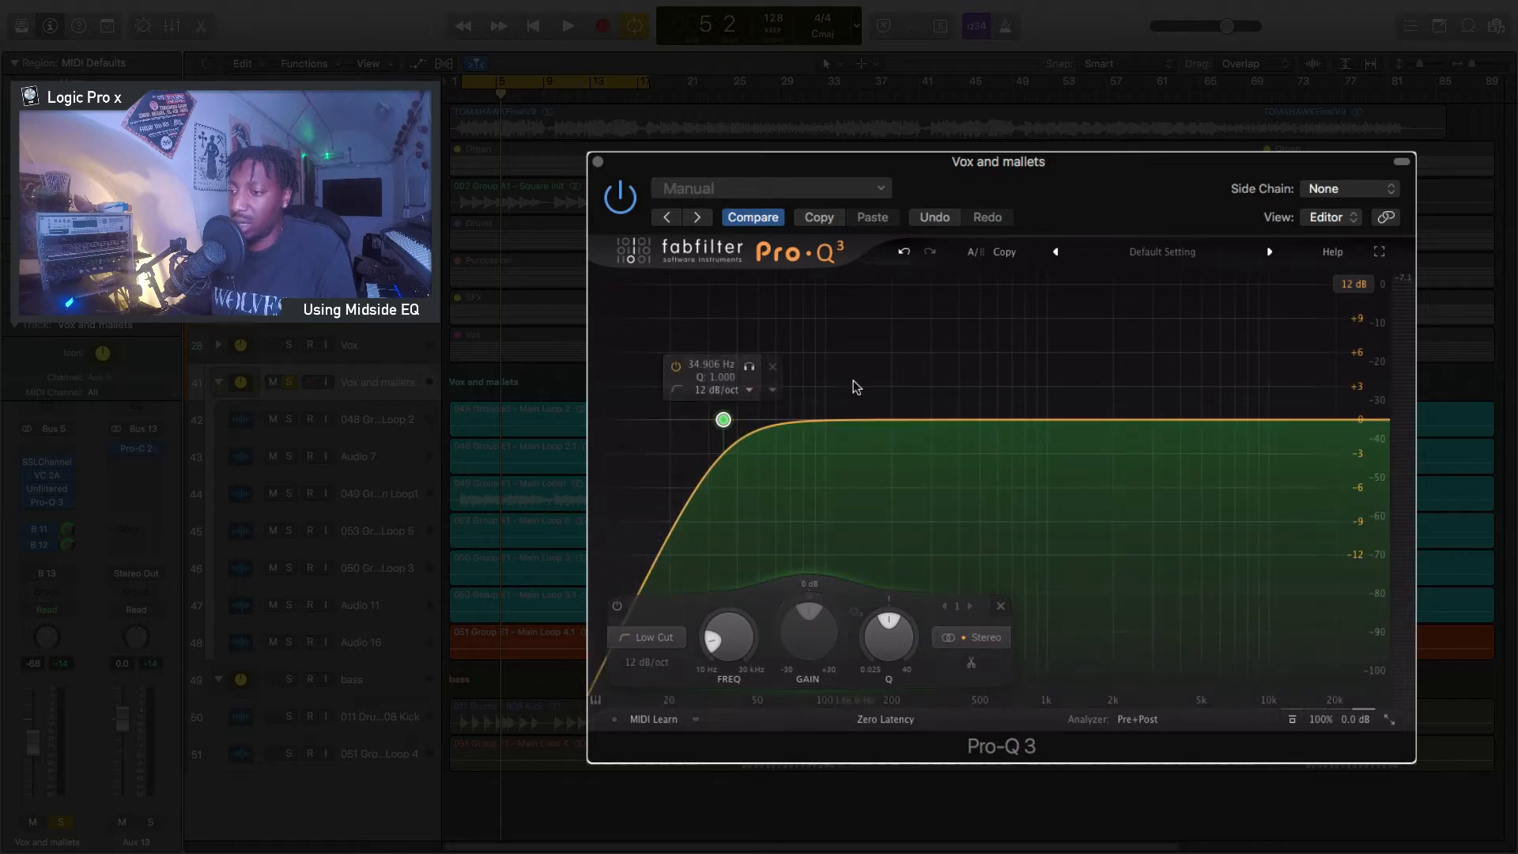
Set the low cut's stereo placement to Side and raise its frequency to about 196 Hz
right_click(723, 420)
mouse_move(844, 486)
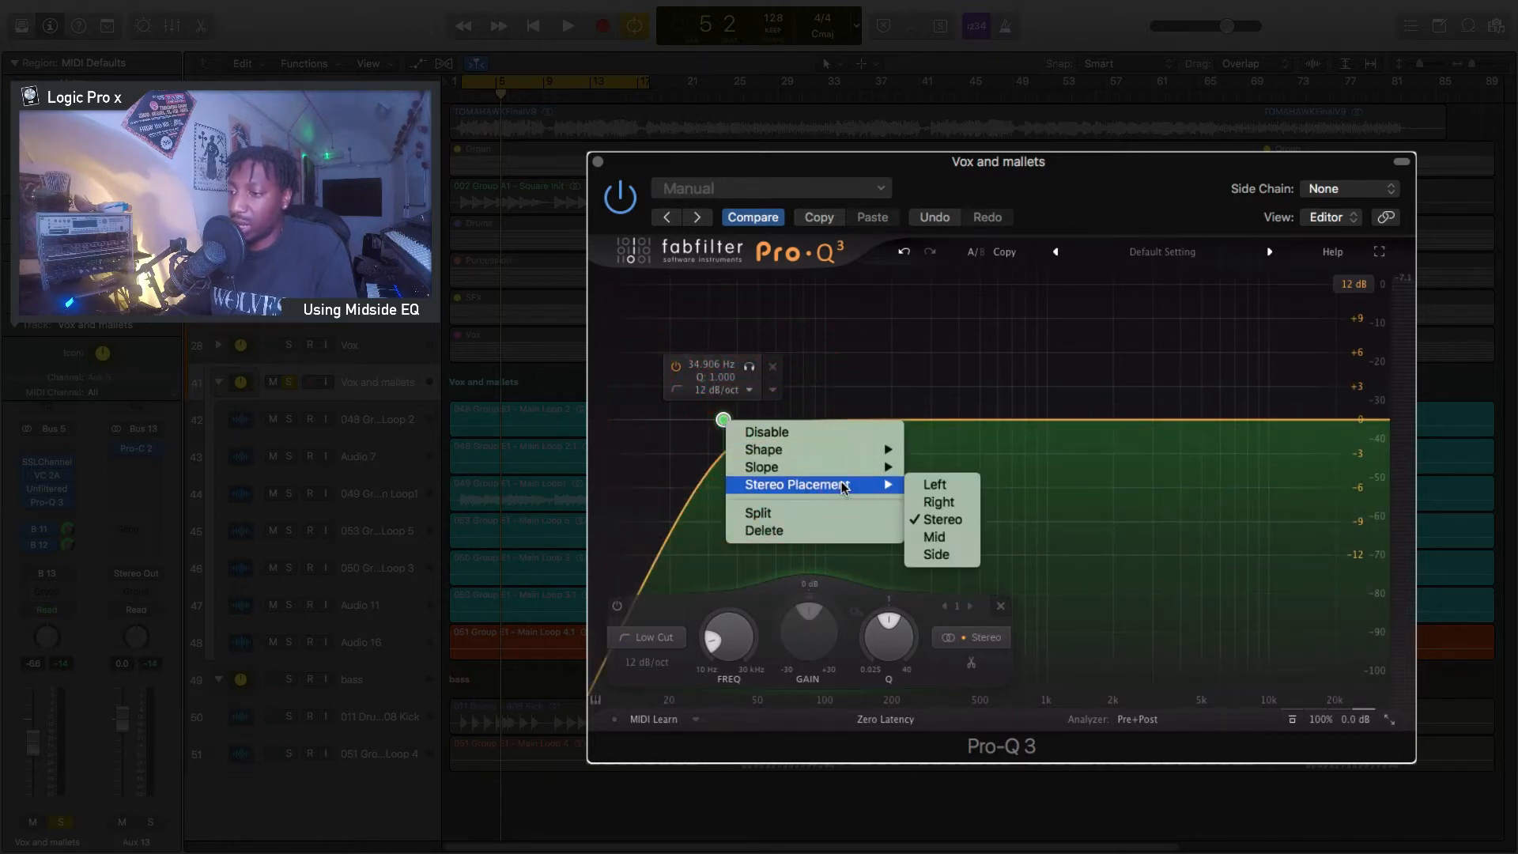
left_click(948, 557)
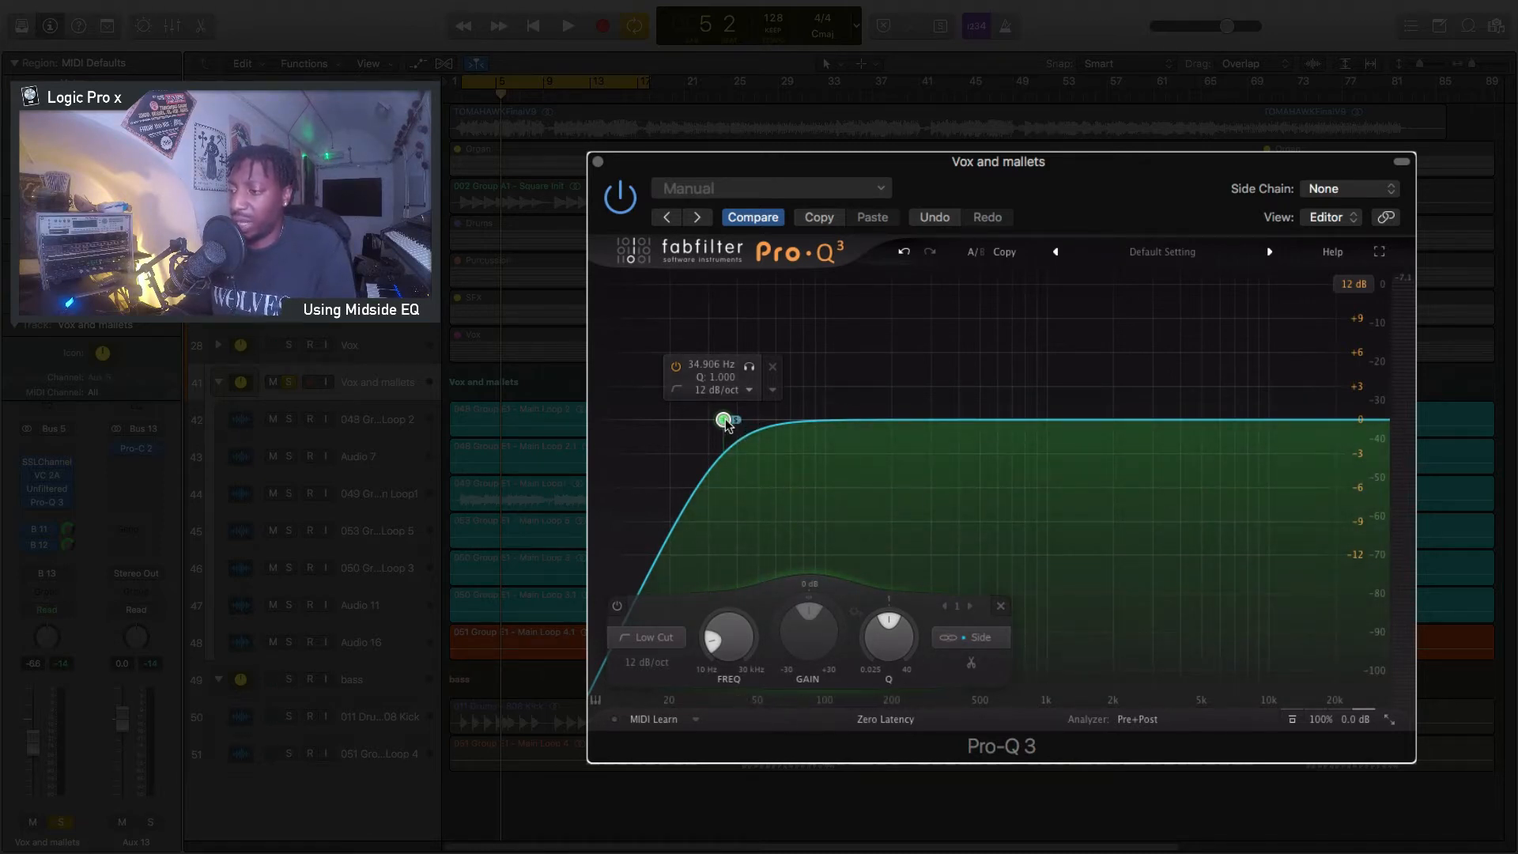
left_click_drag(723, 421, 890, 411)
Play the loop and audition the Side low cut with band solo on and off
key("space")
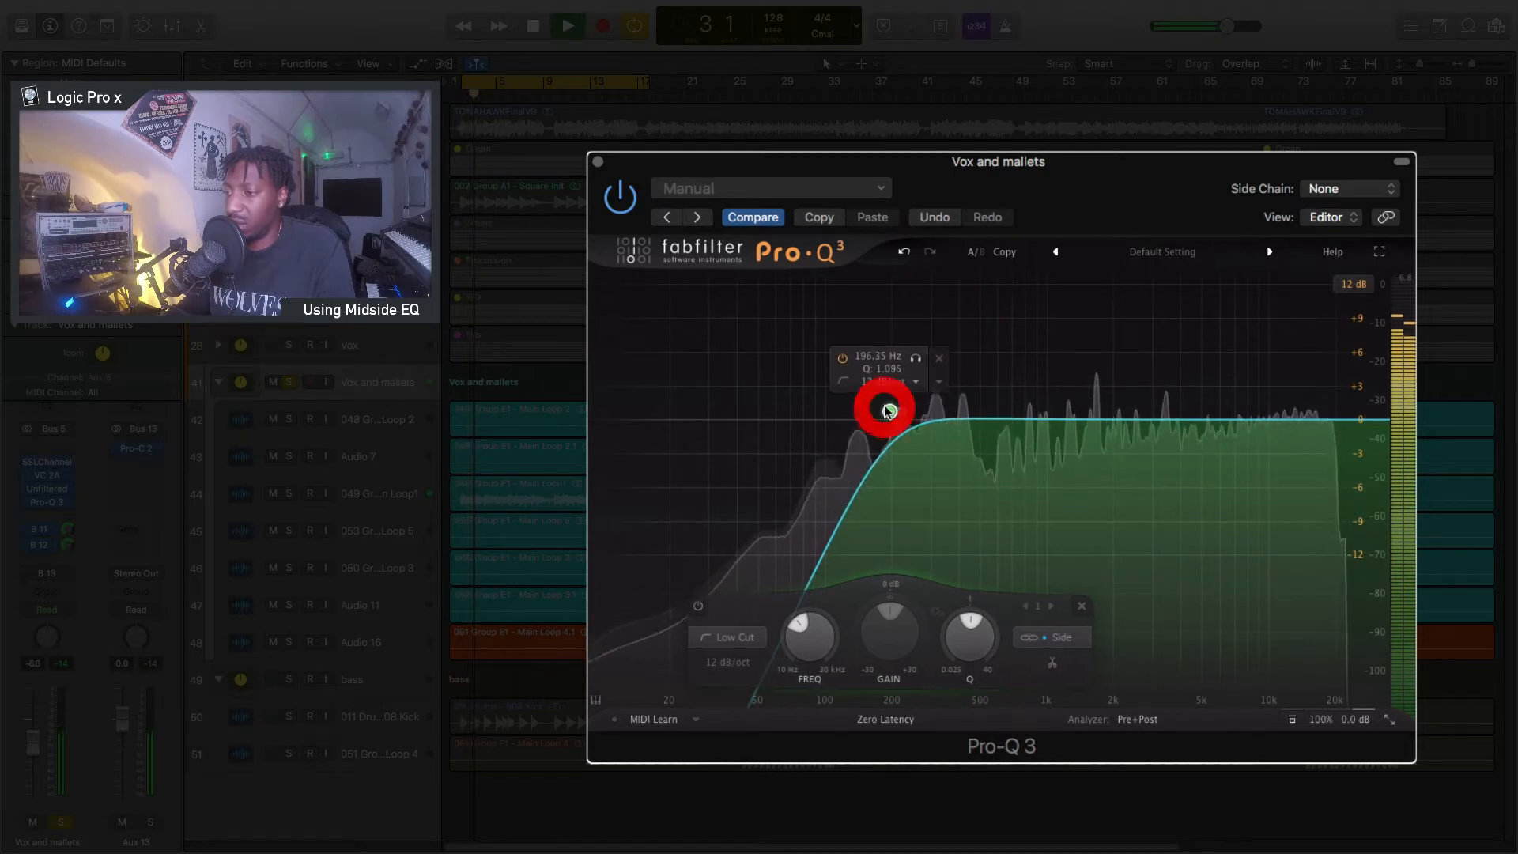
left_click(916, 360)
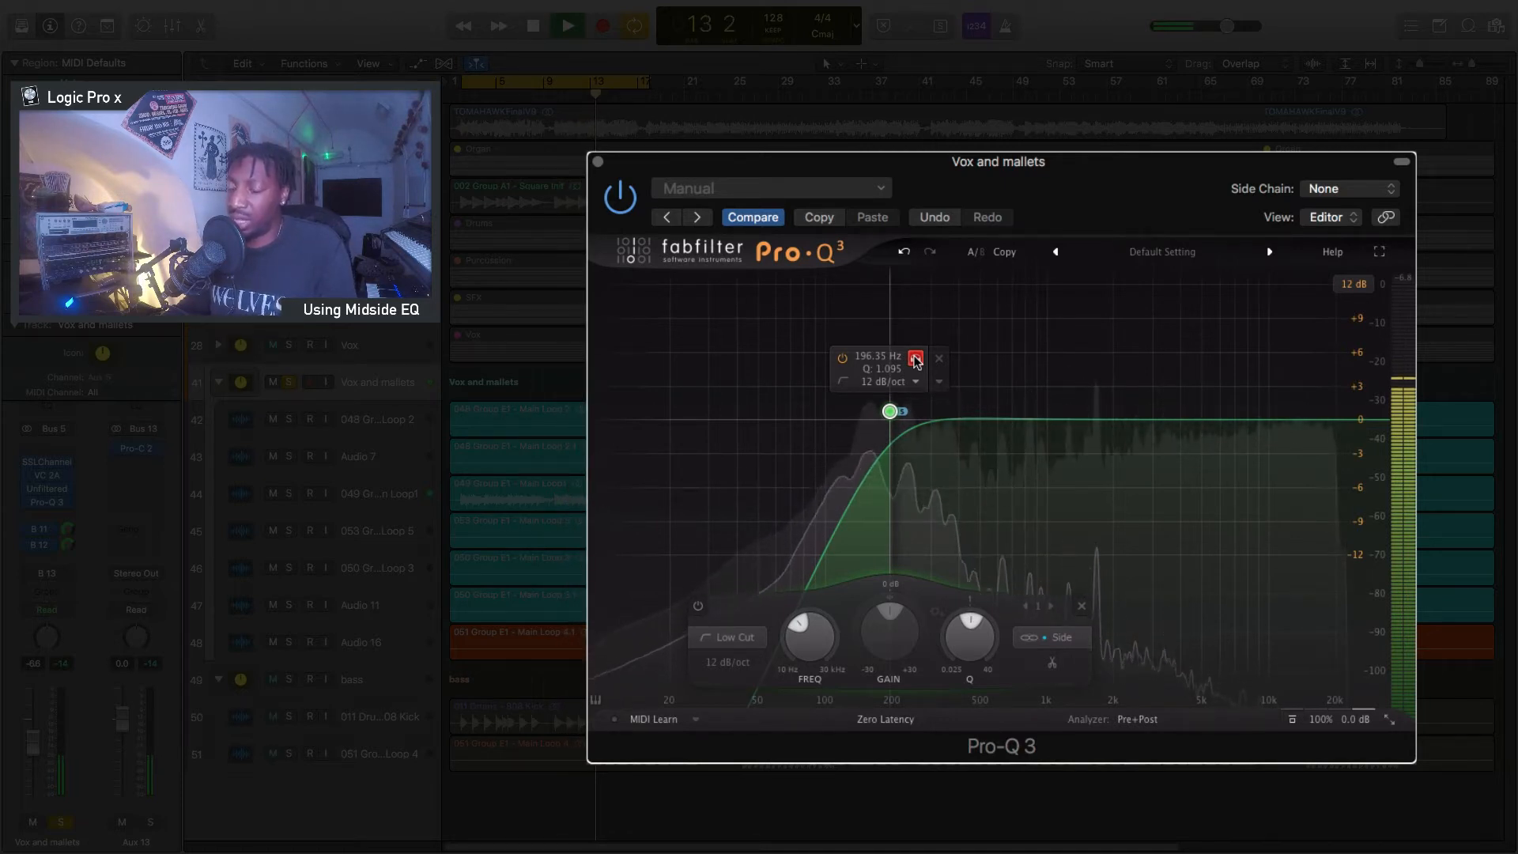
left_click(916, 360)
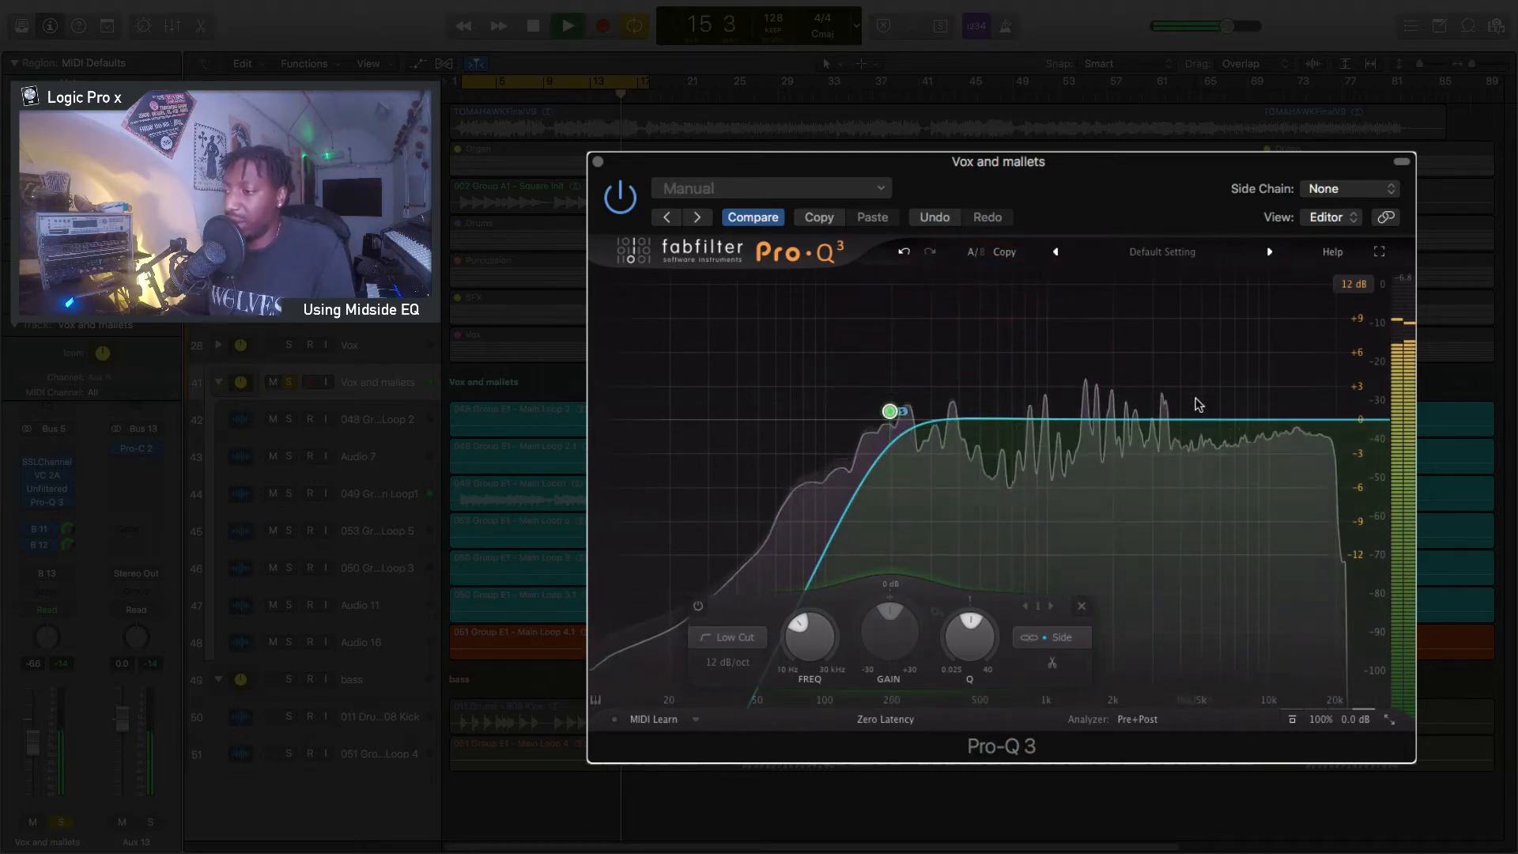
key("space")
Add a Side bell band at about 5232 Hz with a 36 dB/oct slope, Q about 0.478 and gain about -3 dB
left_click(1206, 420)
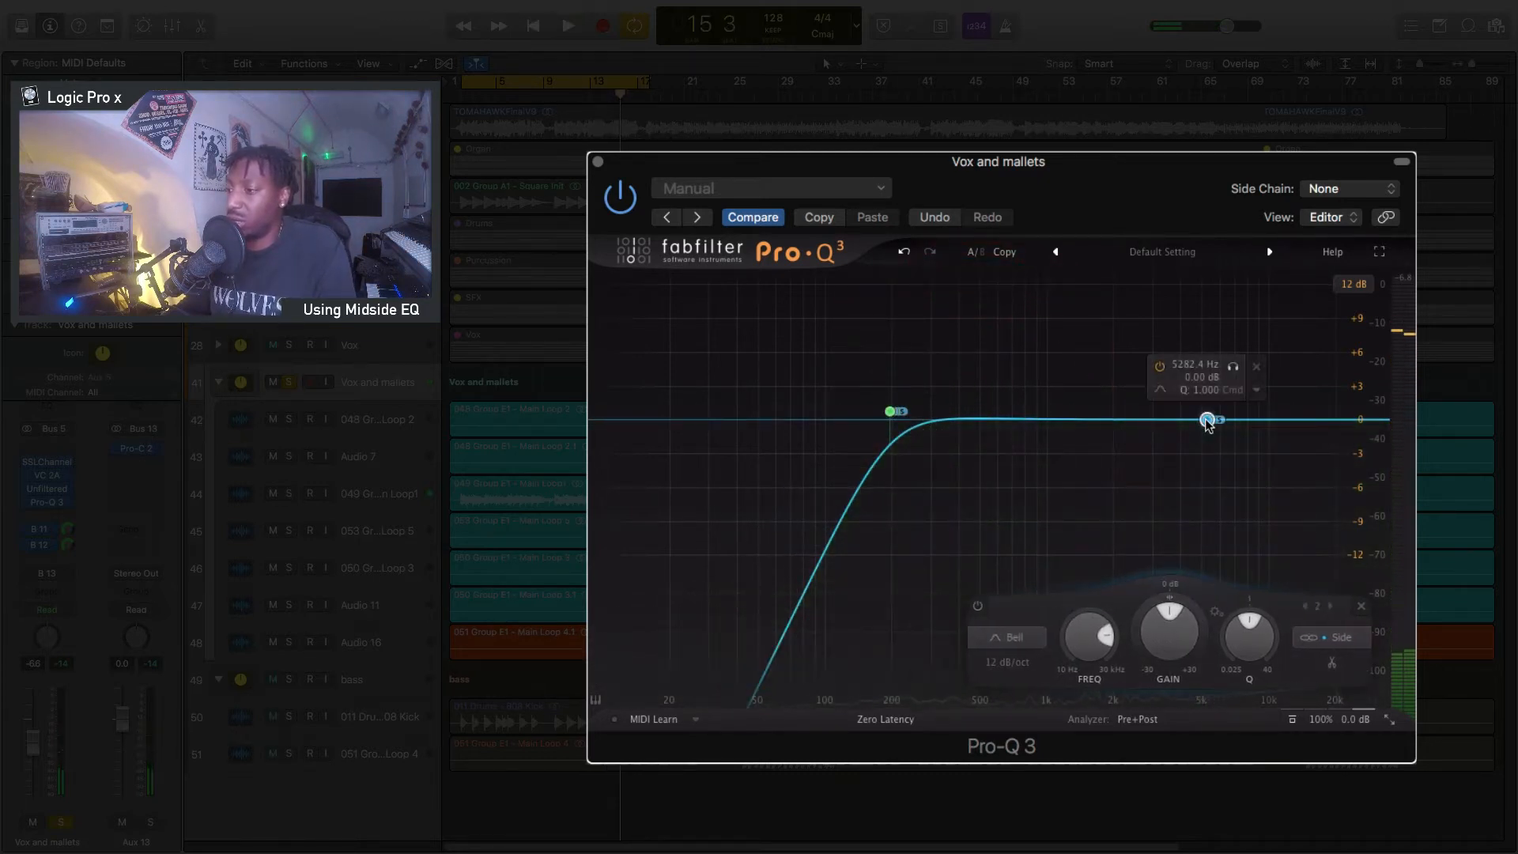
left_click_drag(1207, 420, 1205, 435)
left_click(1010, 663)
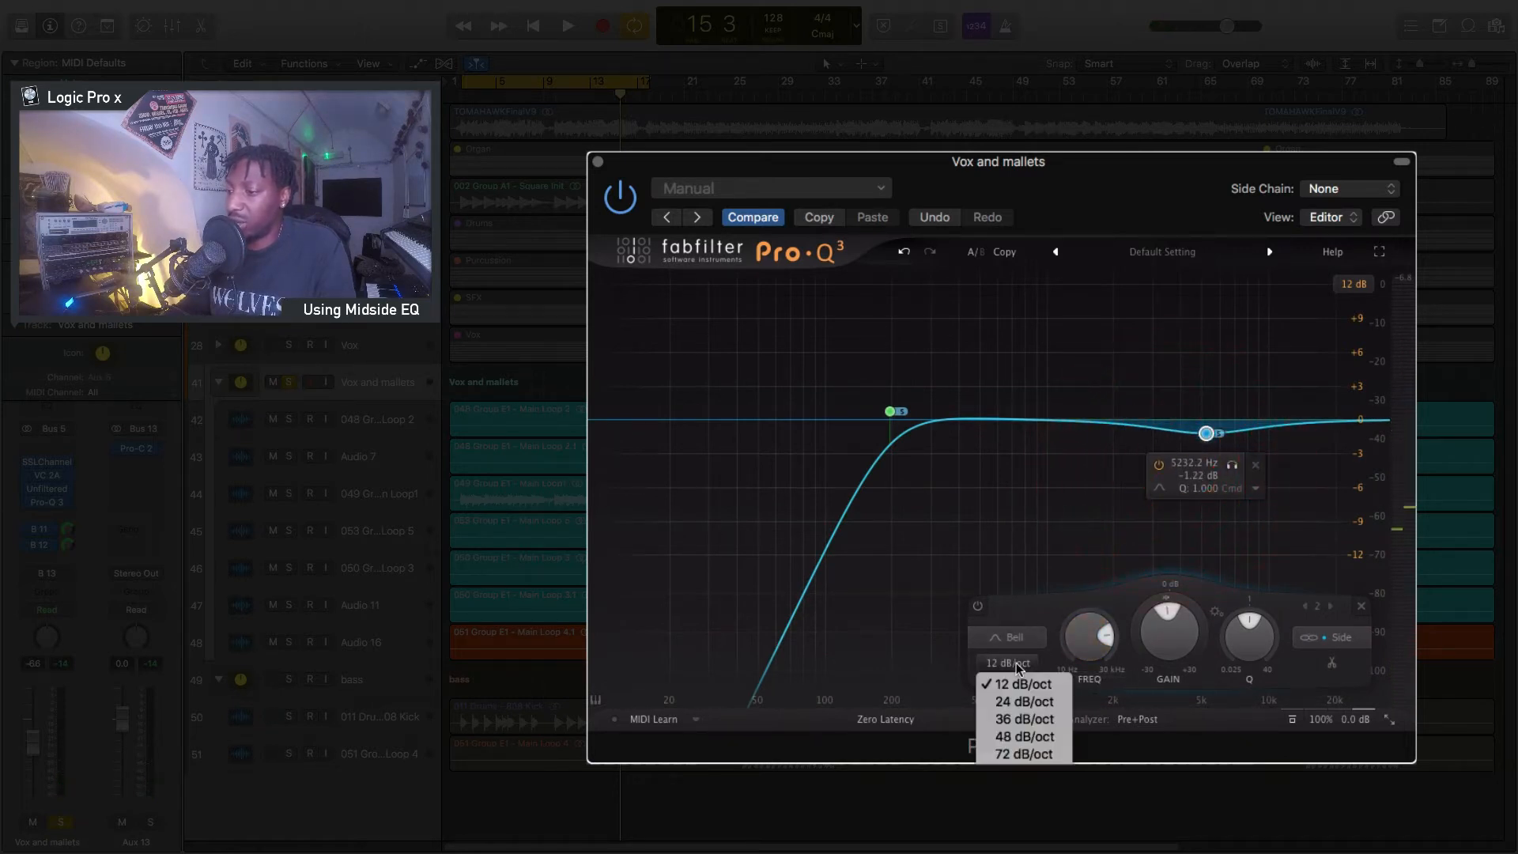
left_click(1028, 719)
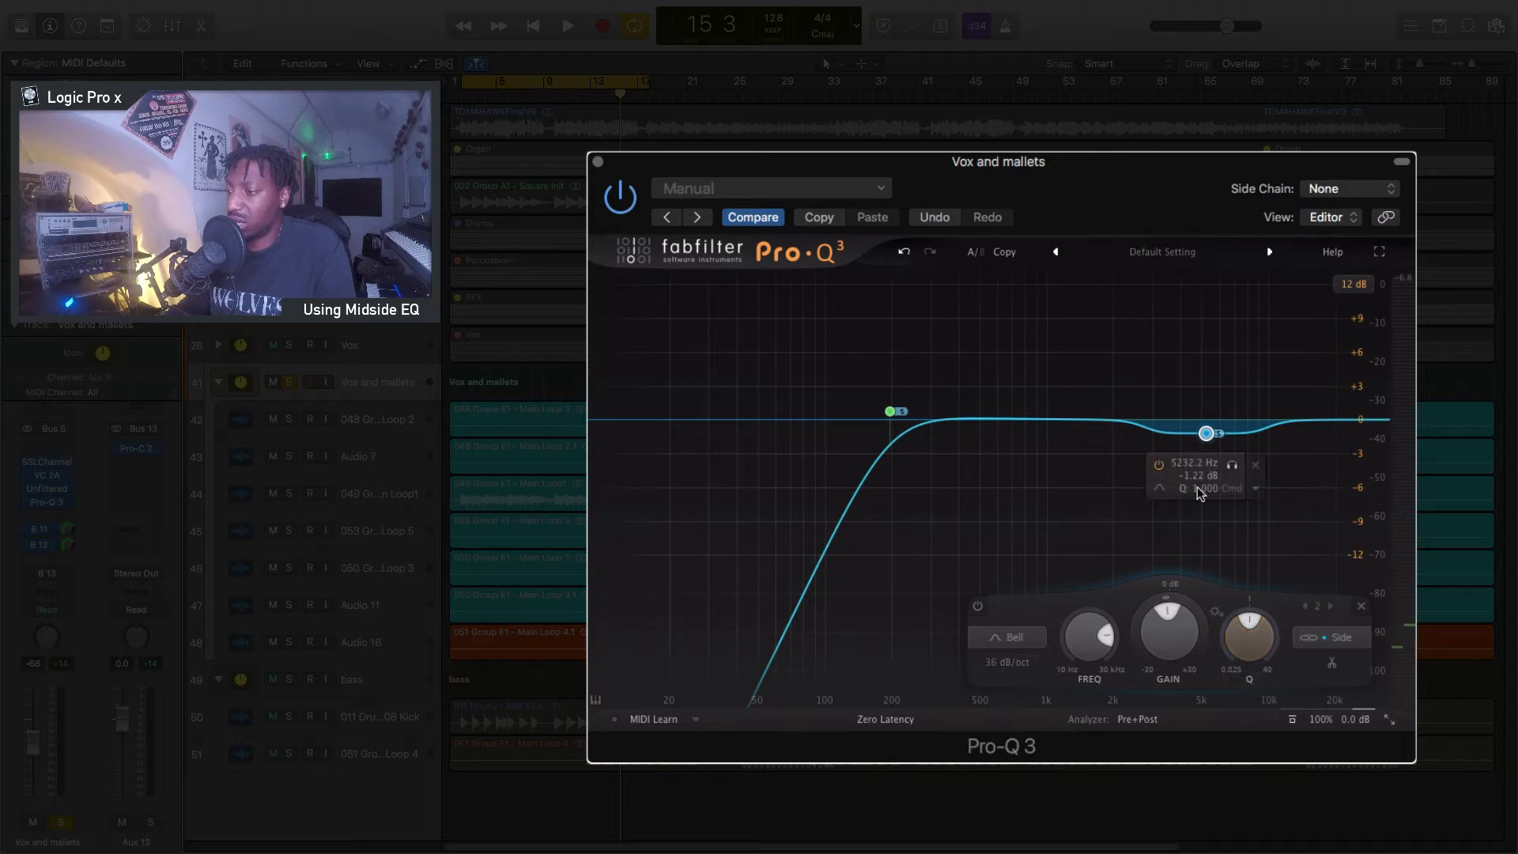
left_click_drag(1234, 639, 1241, 676)
mouse_move(1206, 434)
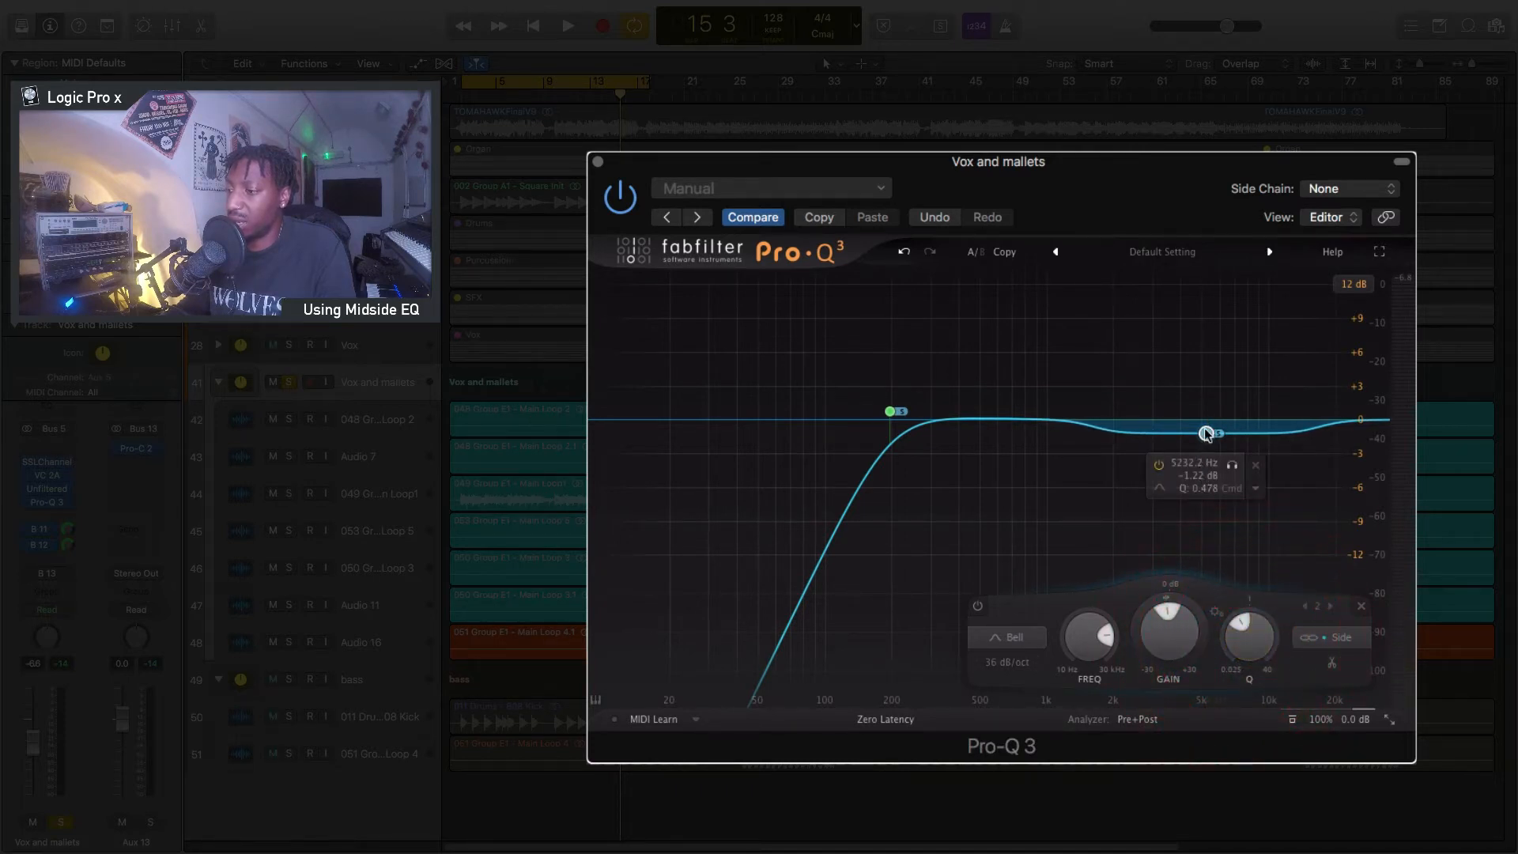
left_click_drag(1205, 434, 1205, 455)
Play the loop and compare the group's sound with Pro-Q 3 bypassed and active, toggling it twice
key("space")
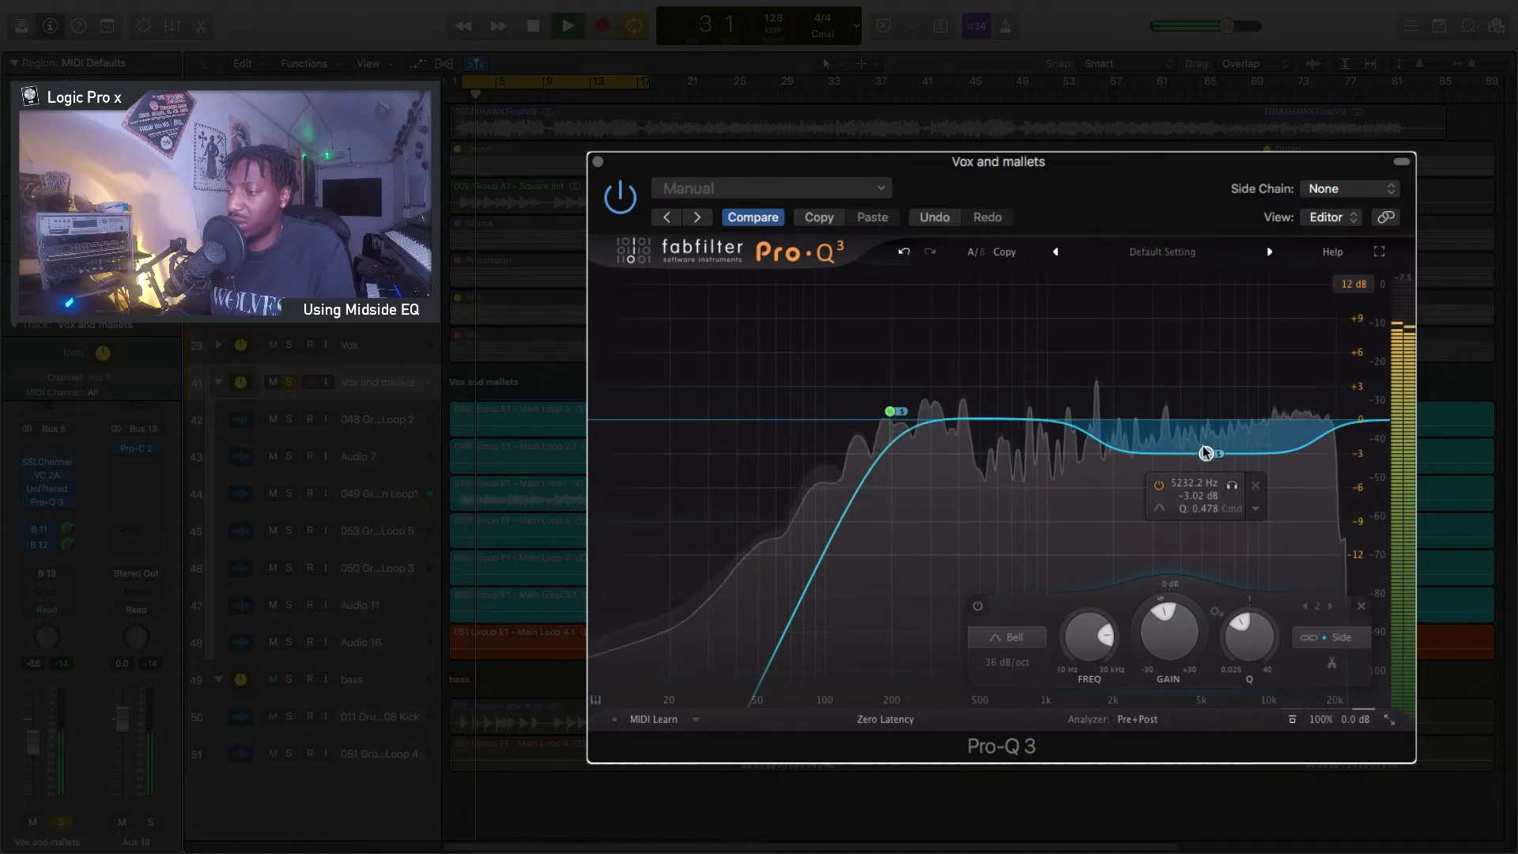
left_click(1205, 449)
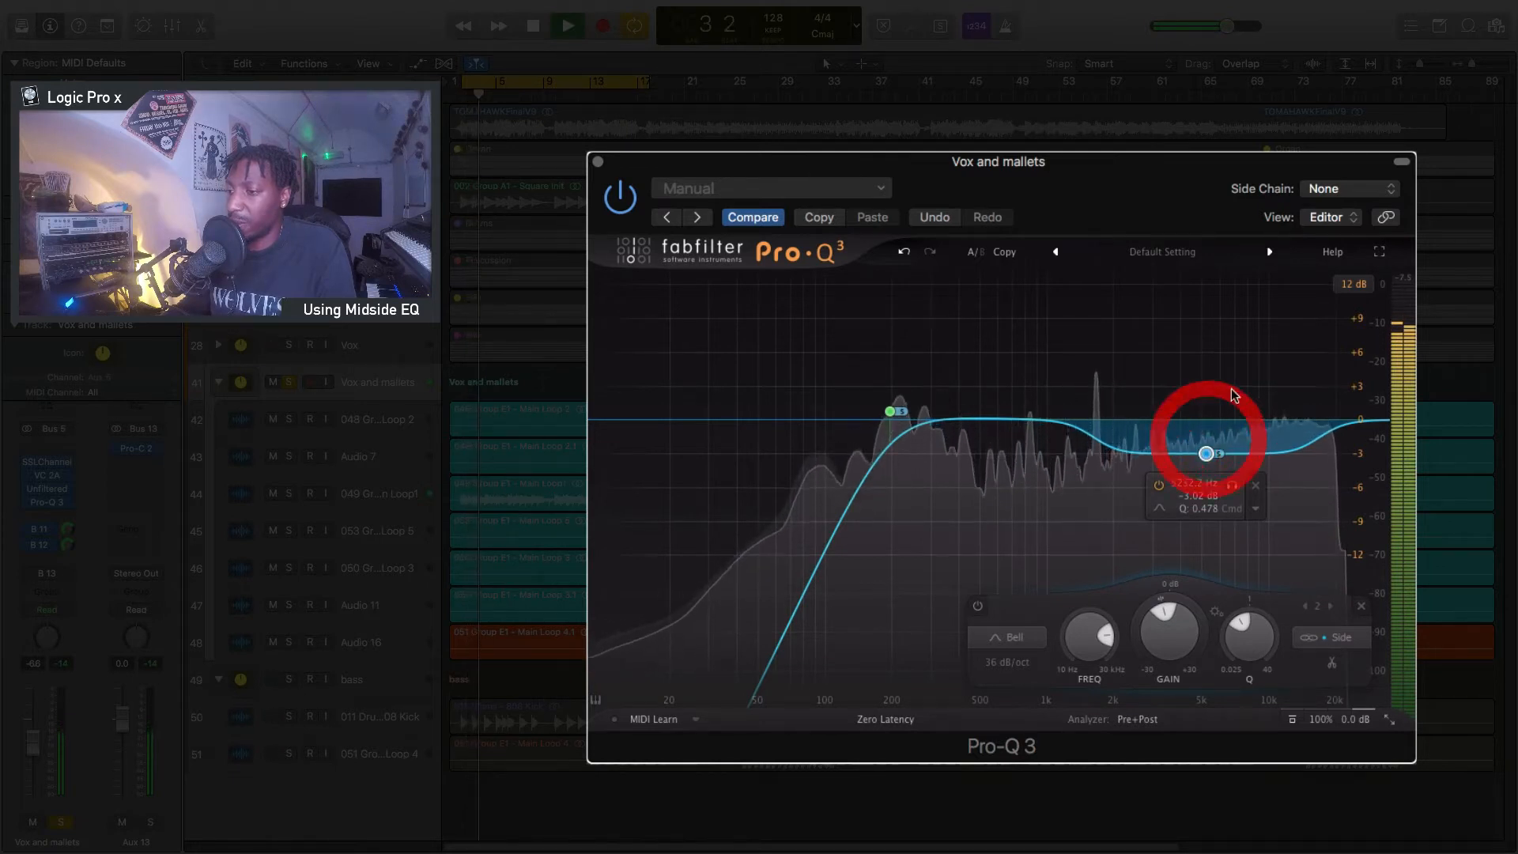
left_click(620, 205)
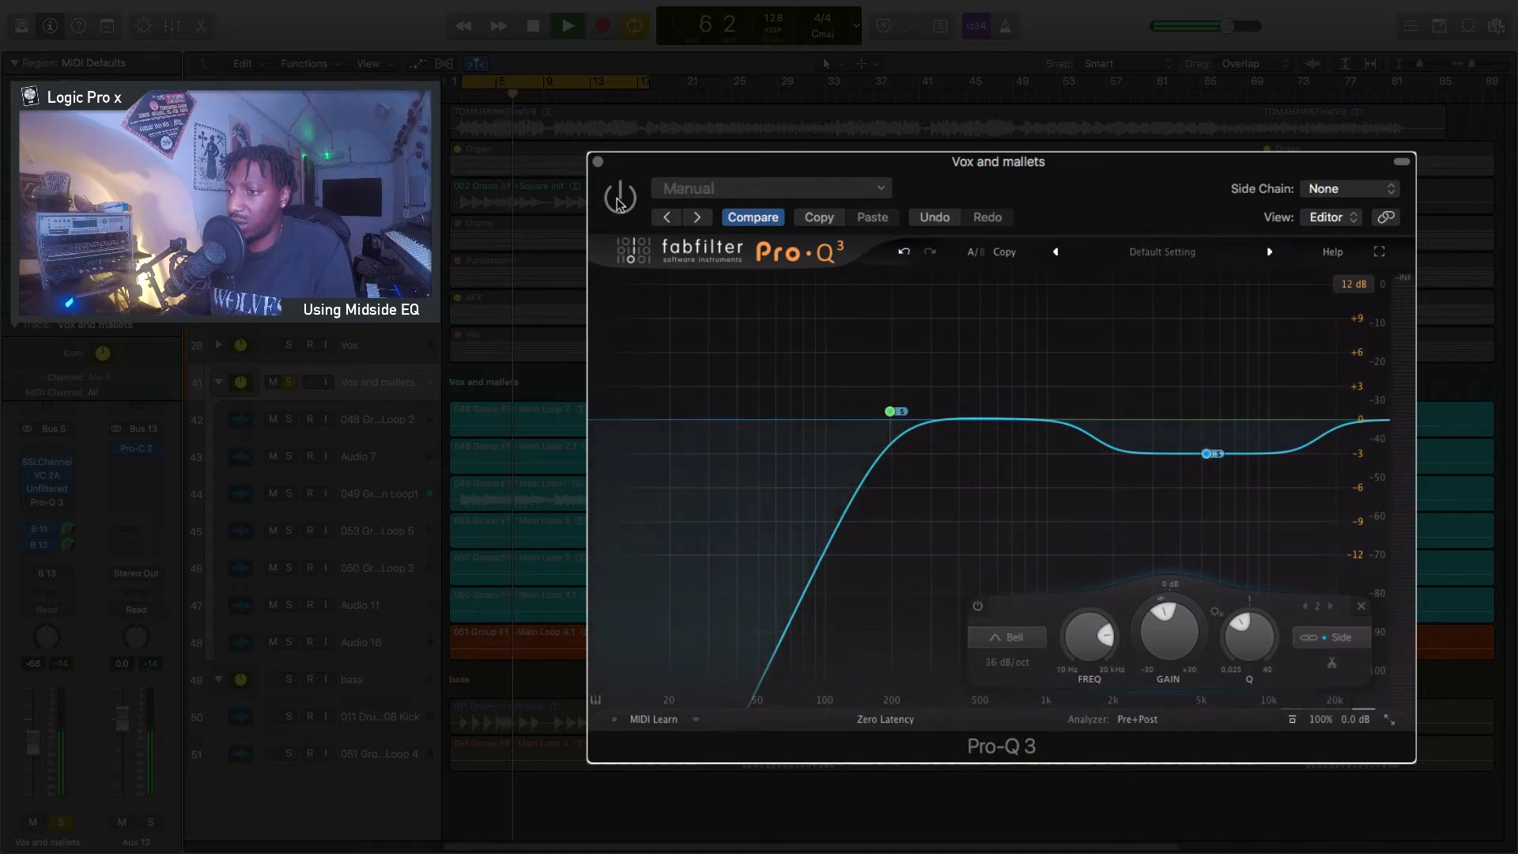
left_click(620, 199)
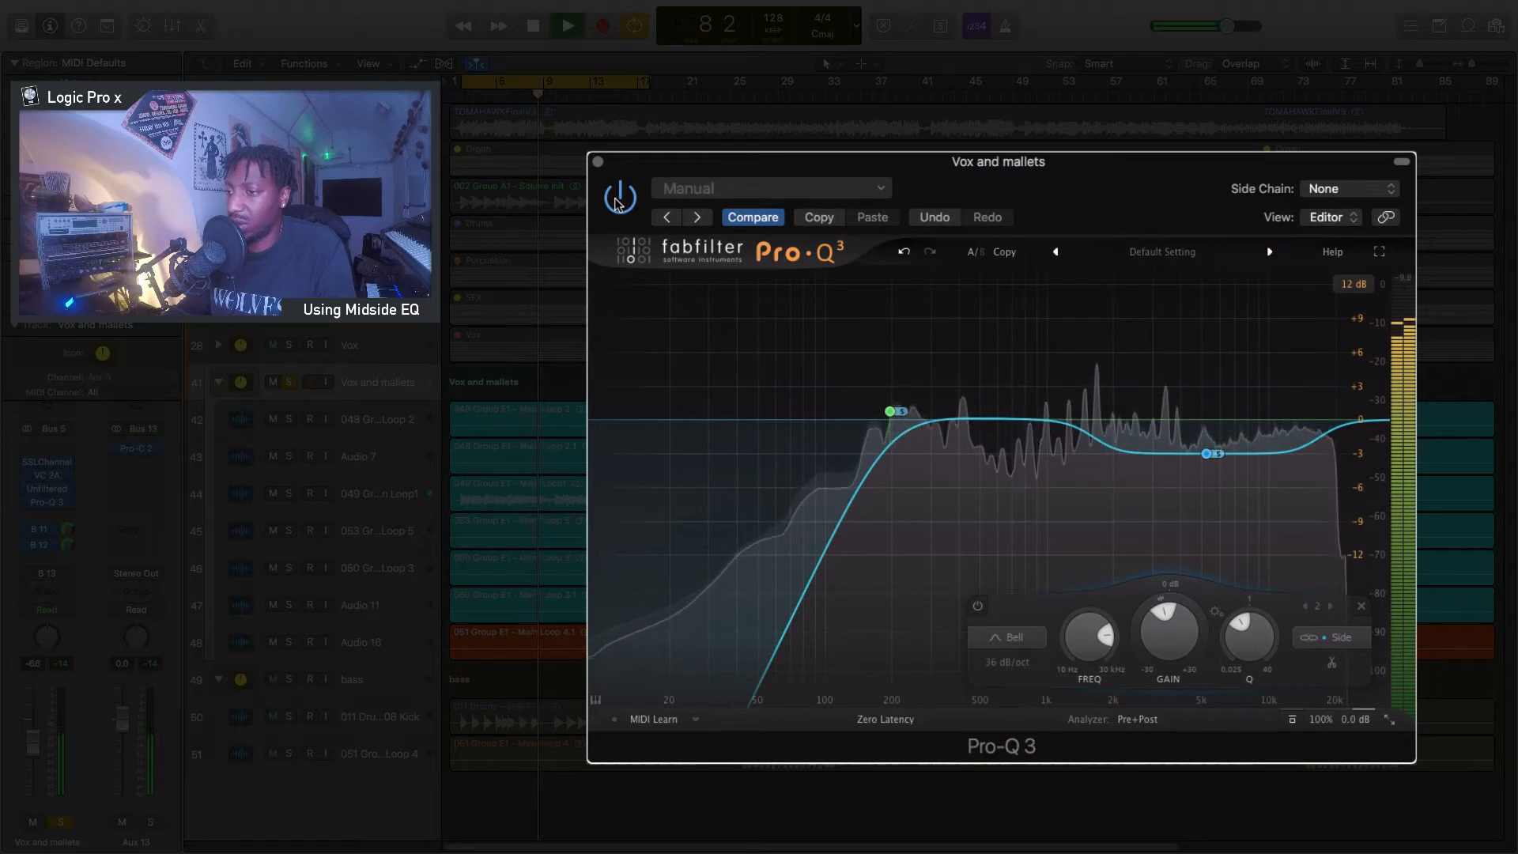
left_click(618, 203)
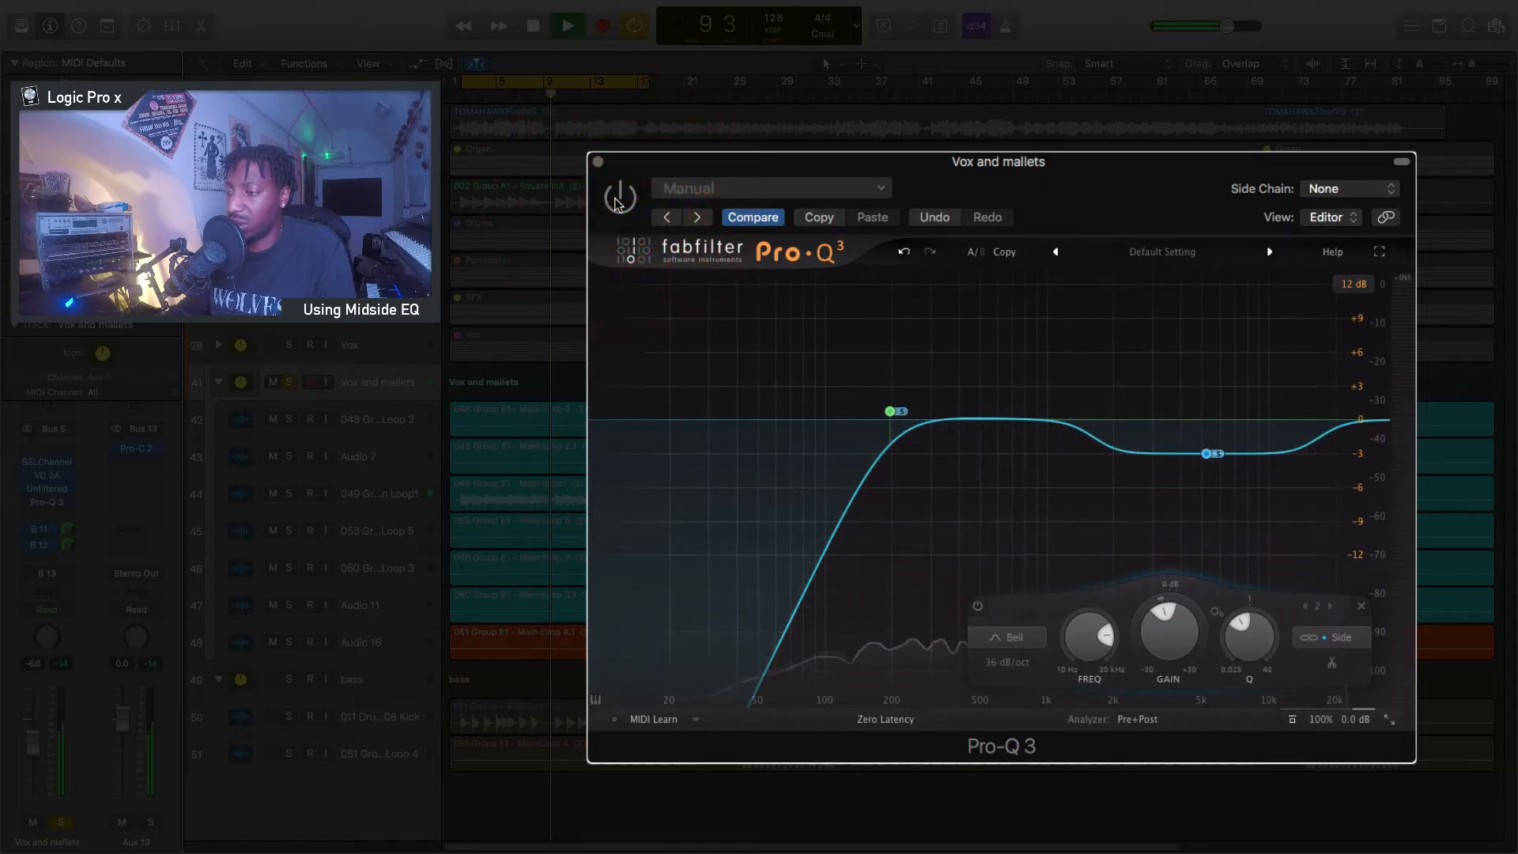
left_click(619, 201)
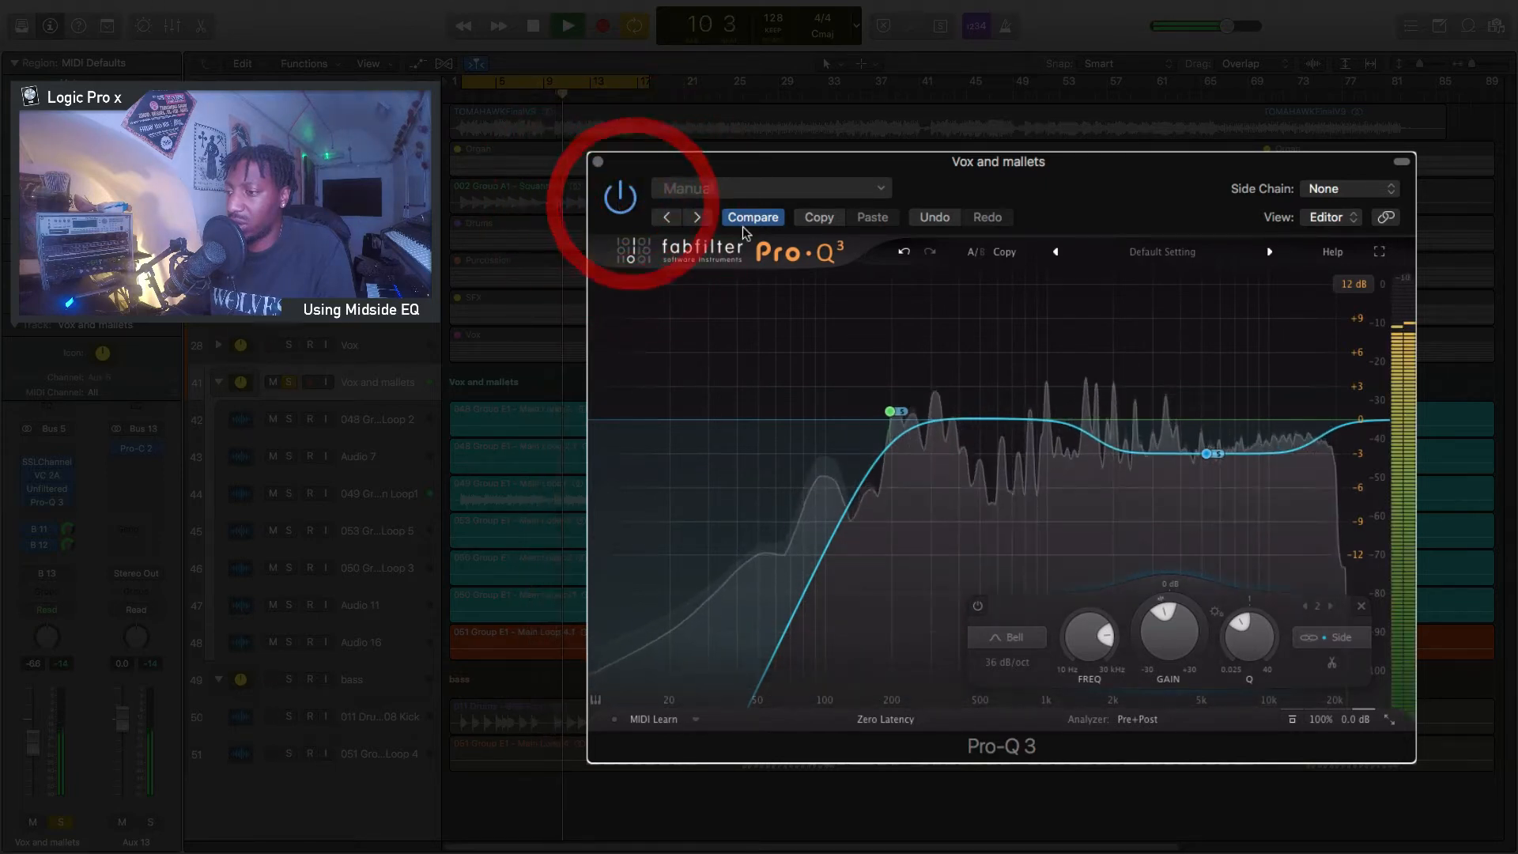
Set the Side bell to about 3930 Hz with gain about -1.7 dB and Q about 0.964
left_click_drag(1206, 453, 1203, 437)
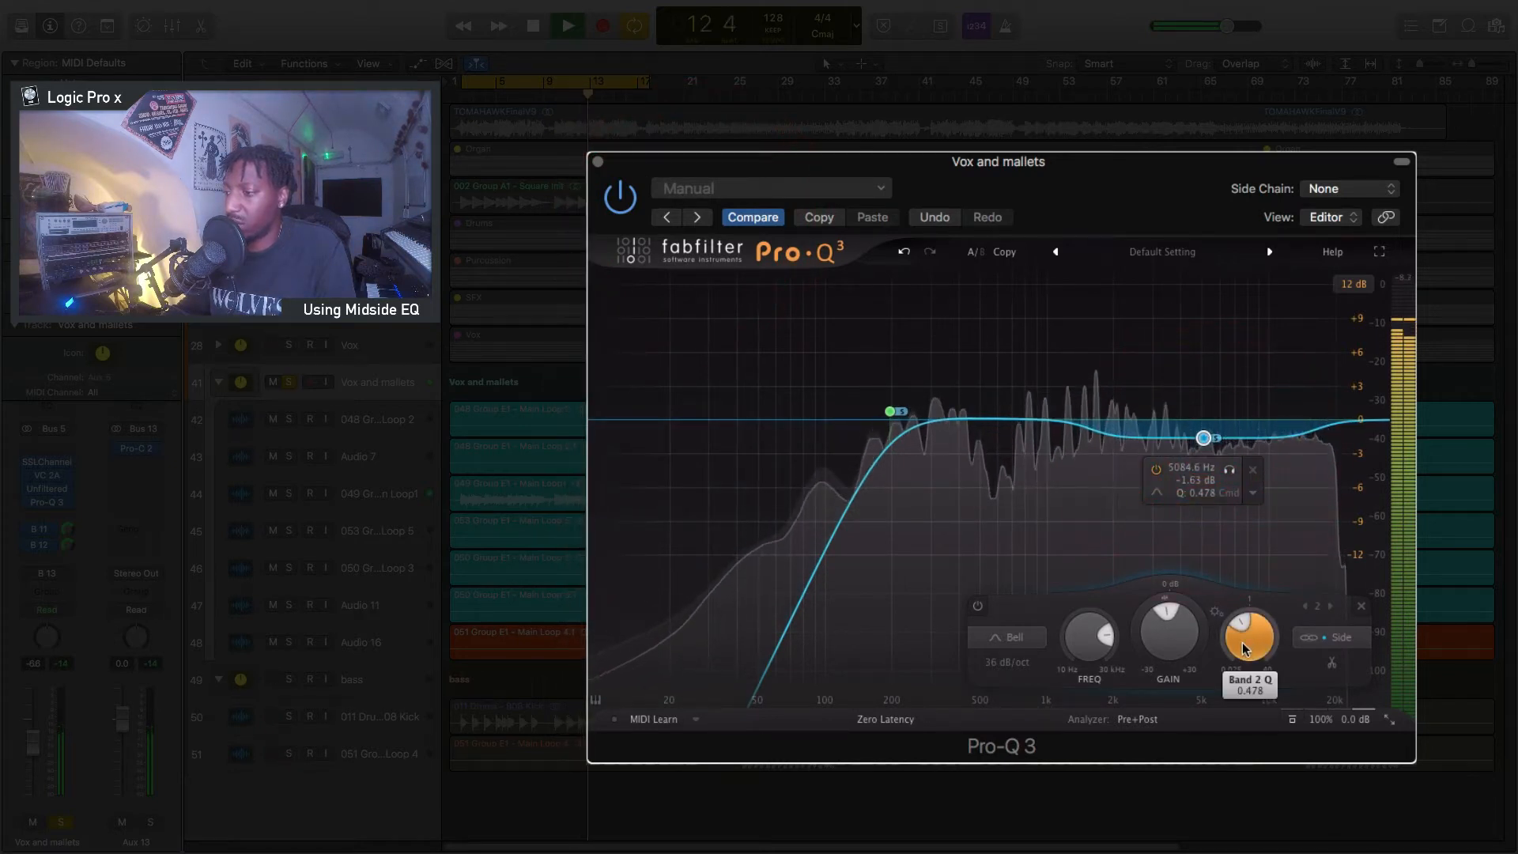
left_click_drag(1242, 642, 1232, 590)
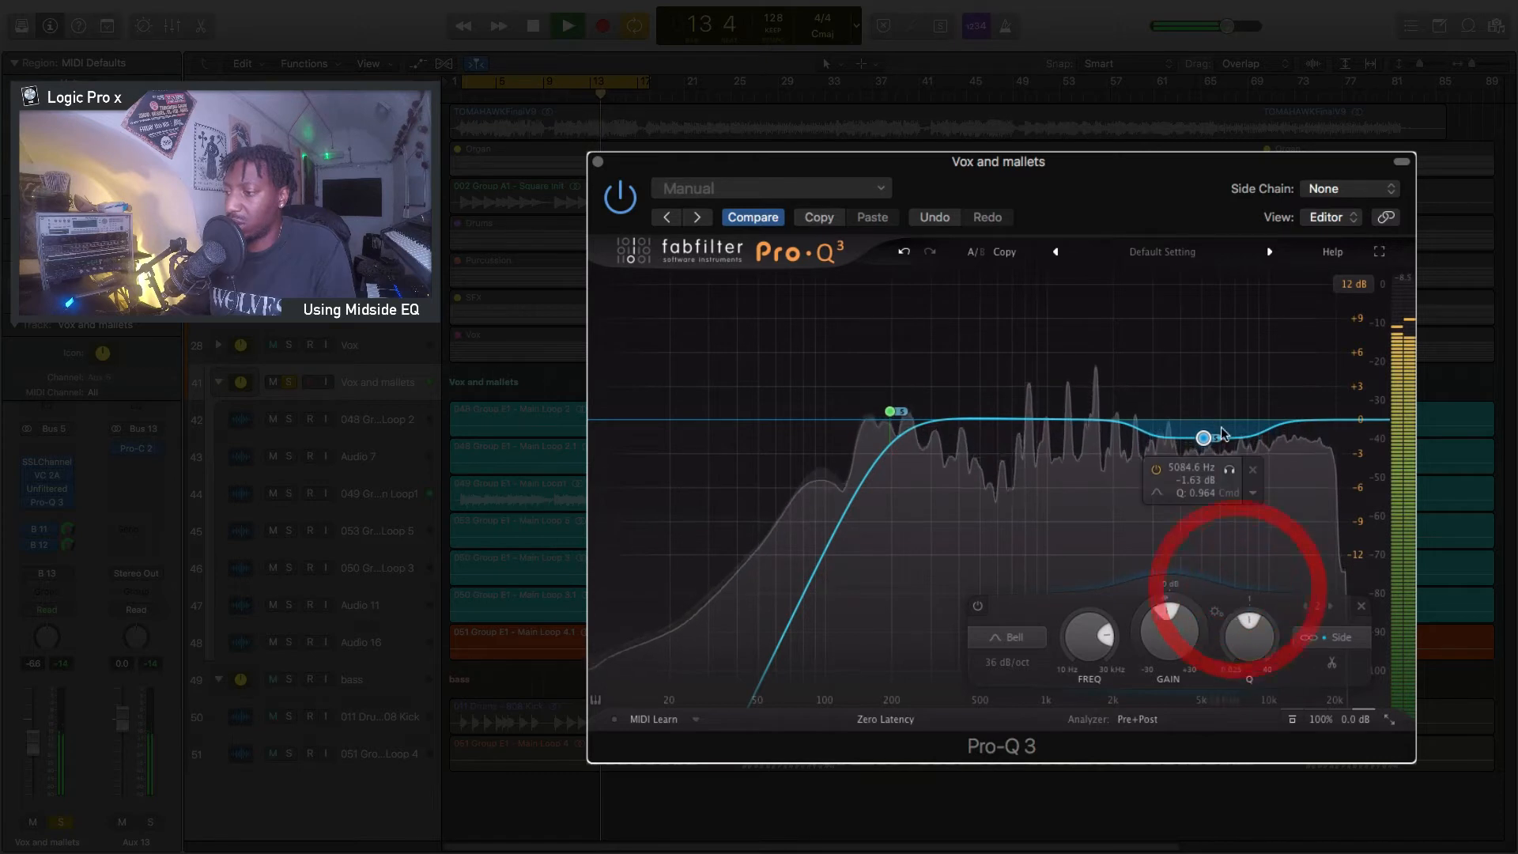
left_click_drag(1202, 437, 1178, 439)
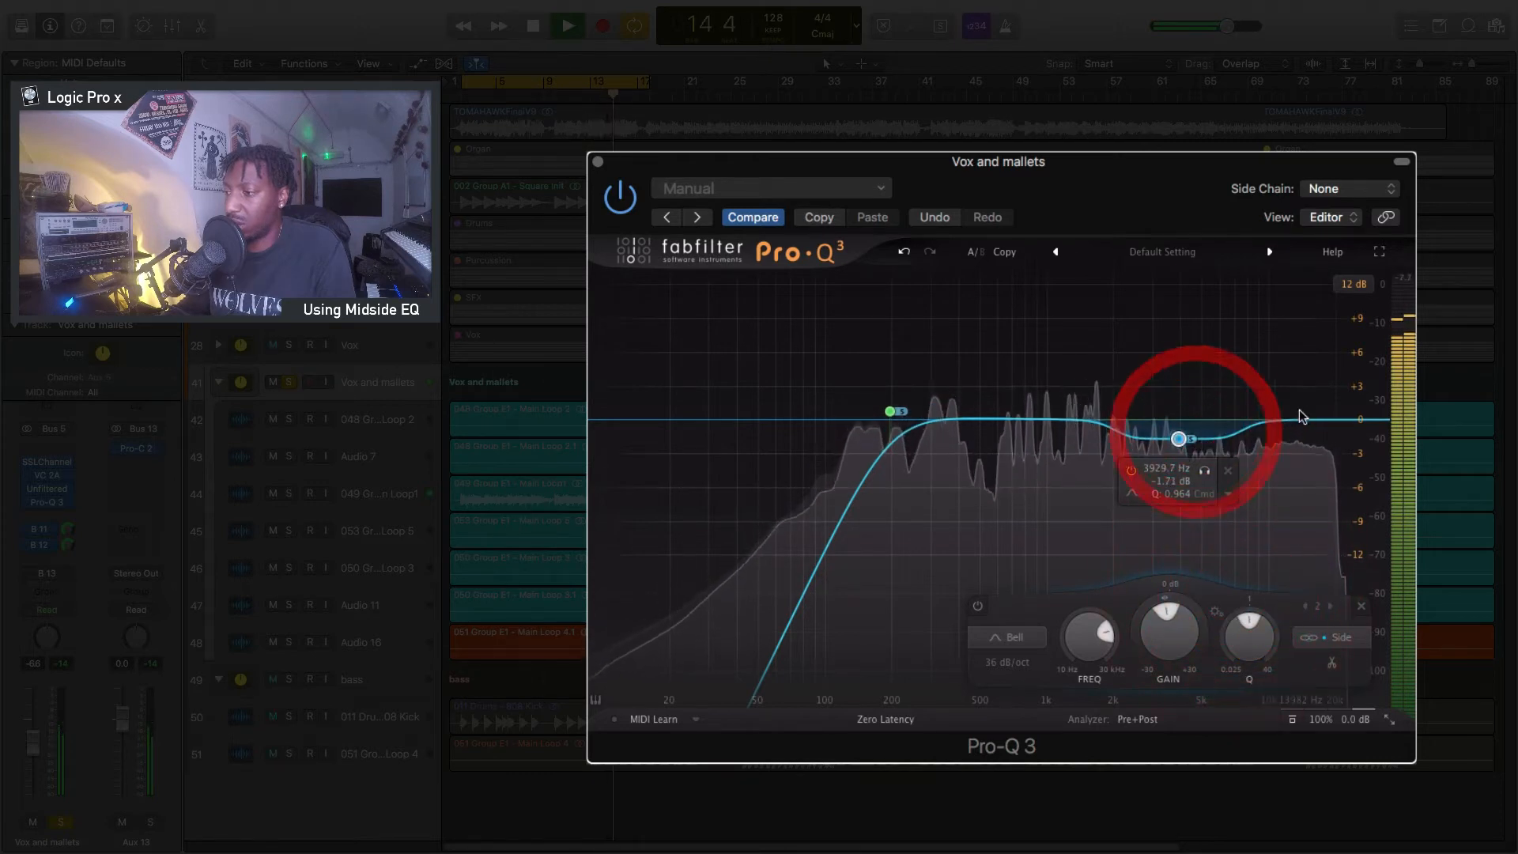
Try a Side high shelf at about 13.3 kHz with a 24 dB/oct slope and about +1.7 dB gain, stop playback, and delete it
left_click_drag(1298, 411, 1295, 393)
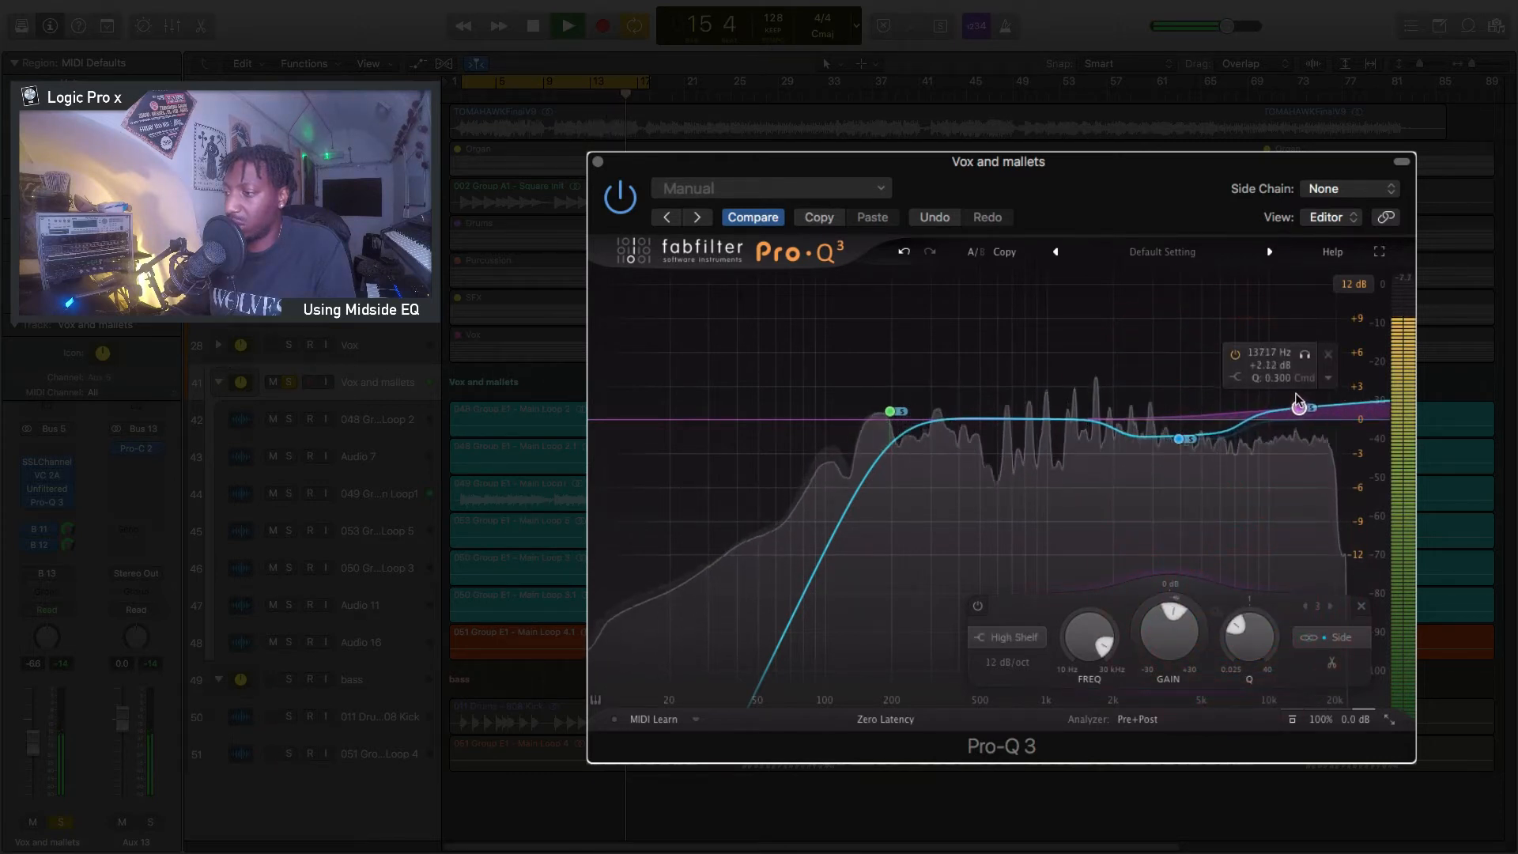
left_click(1020, 662)
left_click(1020, 735)
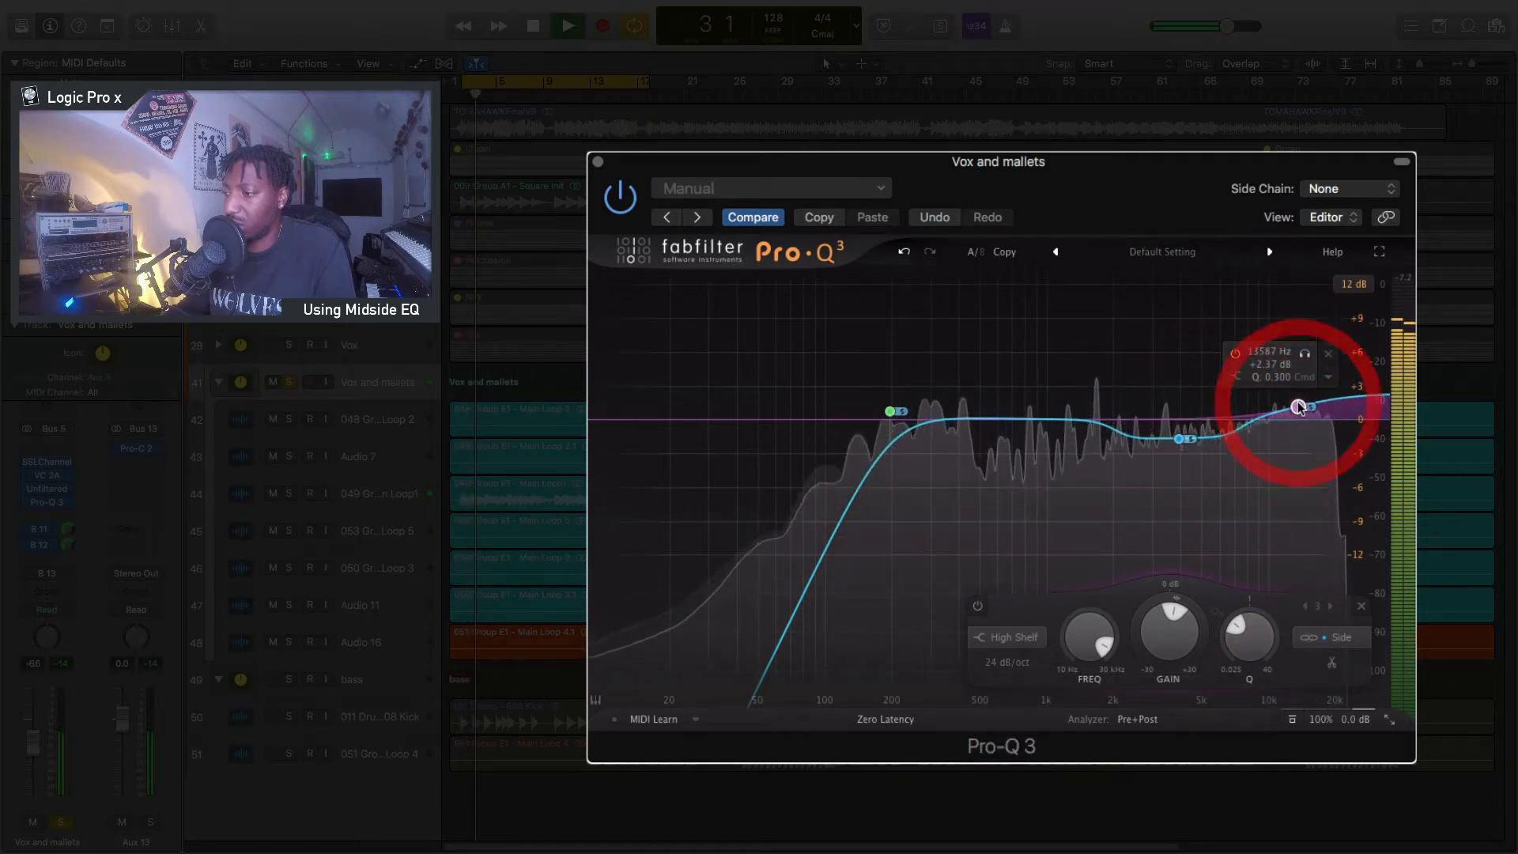
left_click_drag(1300, 406, 1297, 421)
key("space")
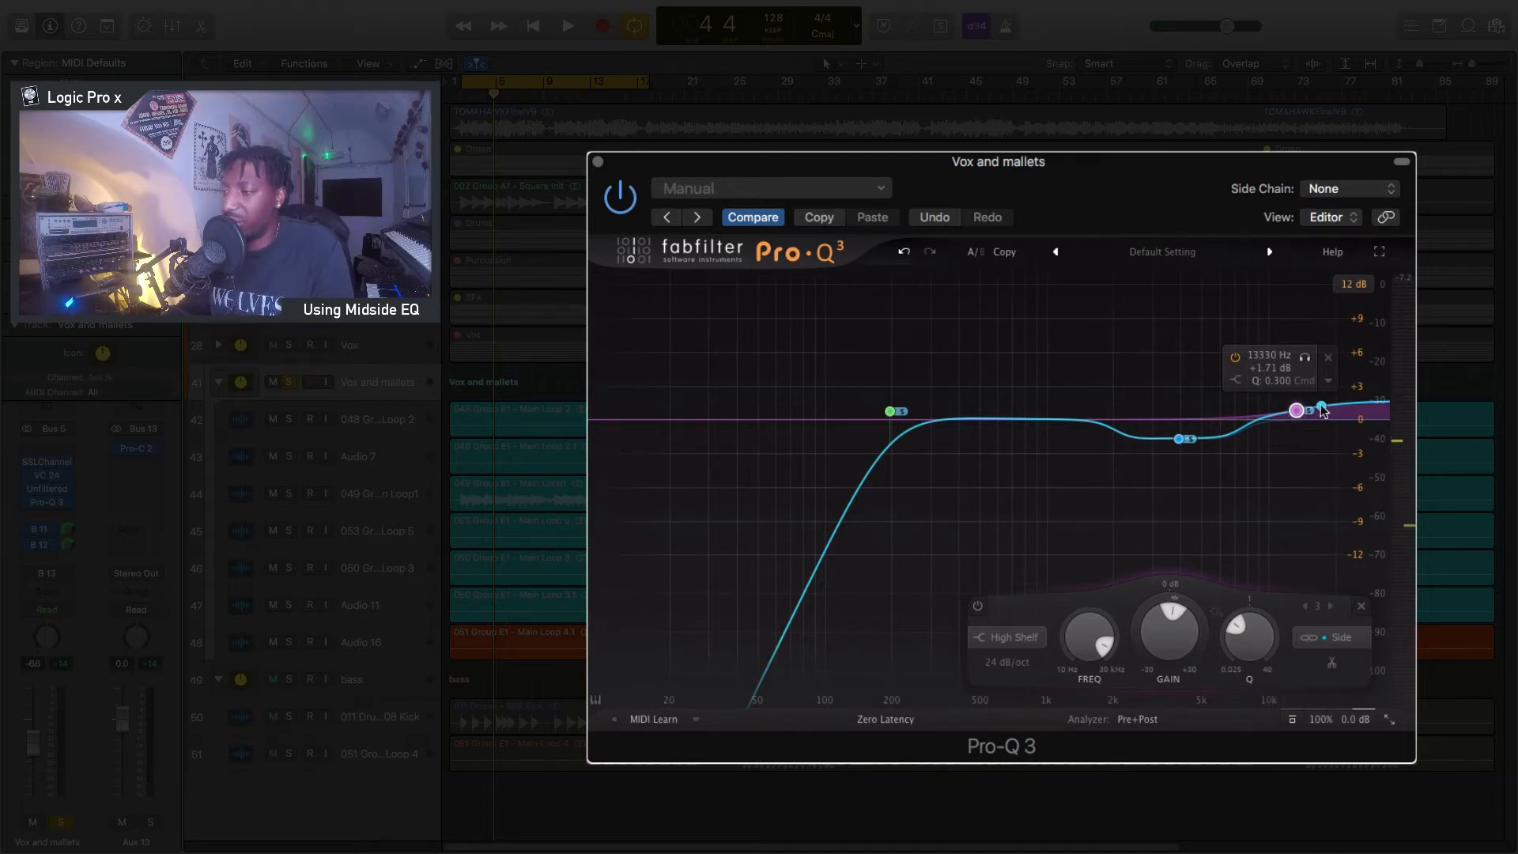
left_click(1328, 358)
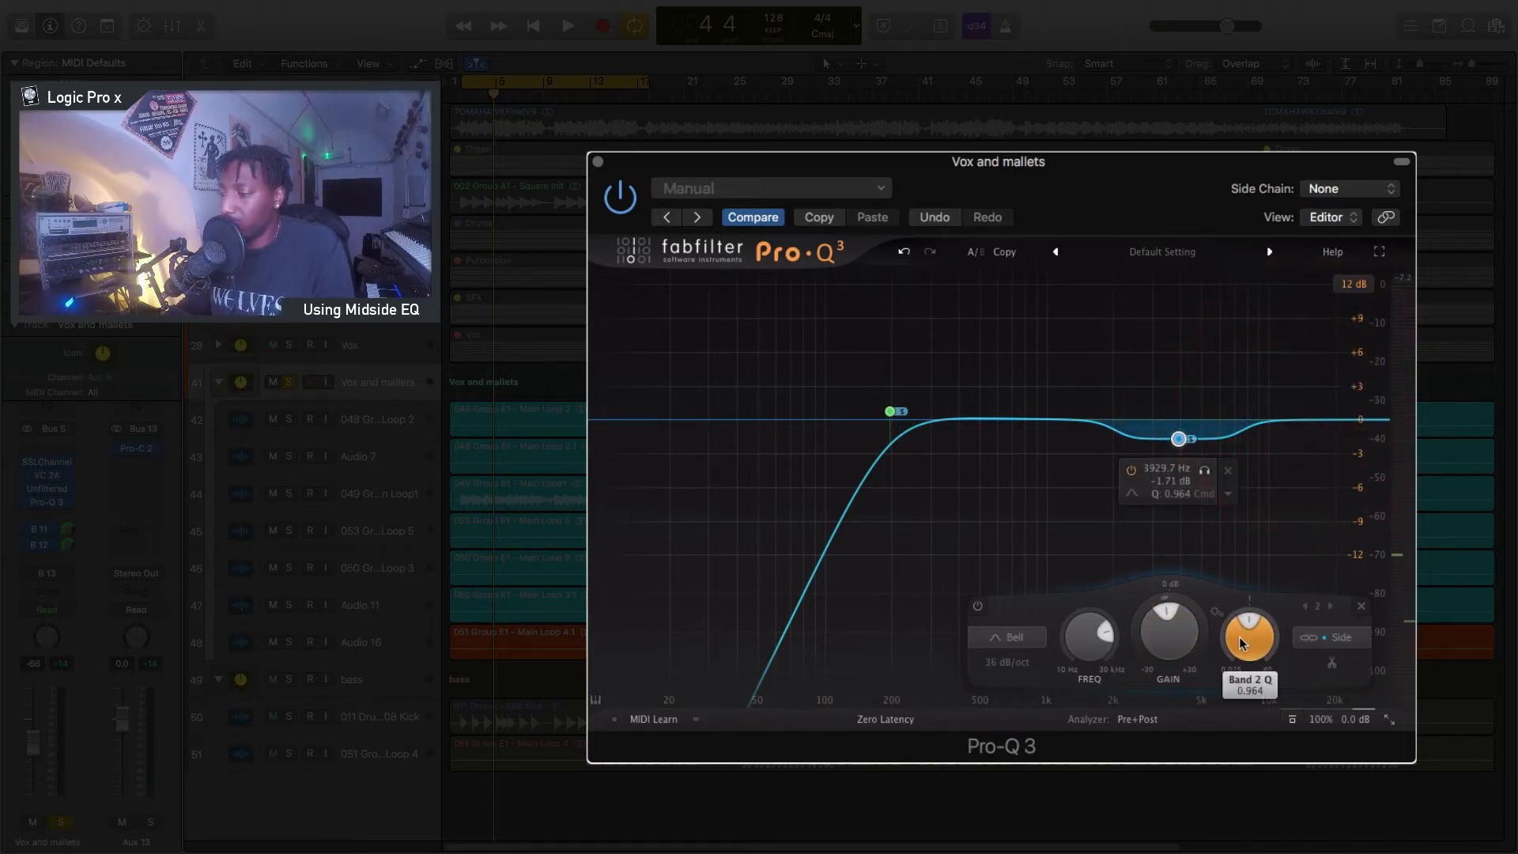
Set the Side bell to about 4578 Hz, Q about 0.568 and gain about -1.66 dB
left_click_drag(1235, 638, 1238, 645)
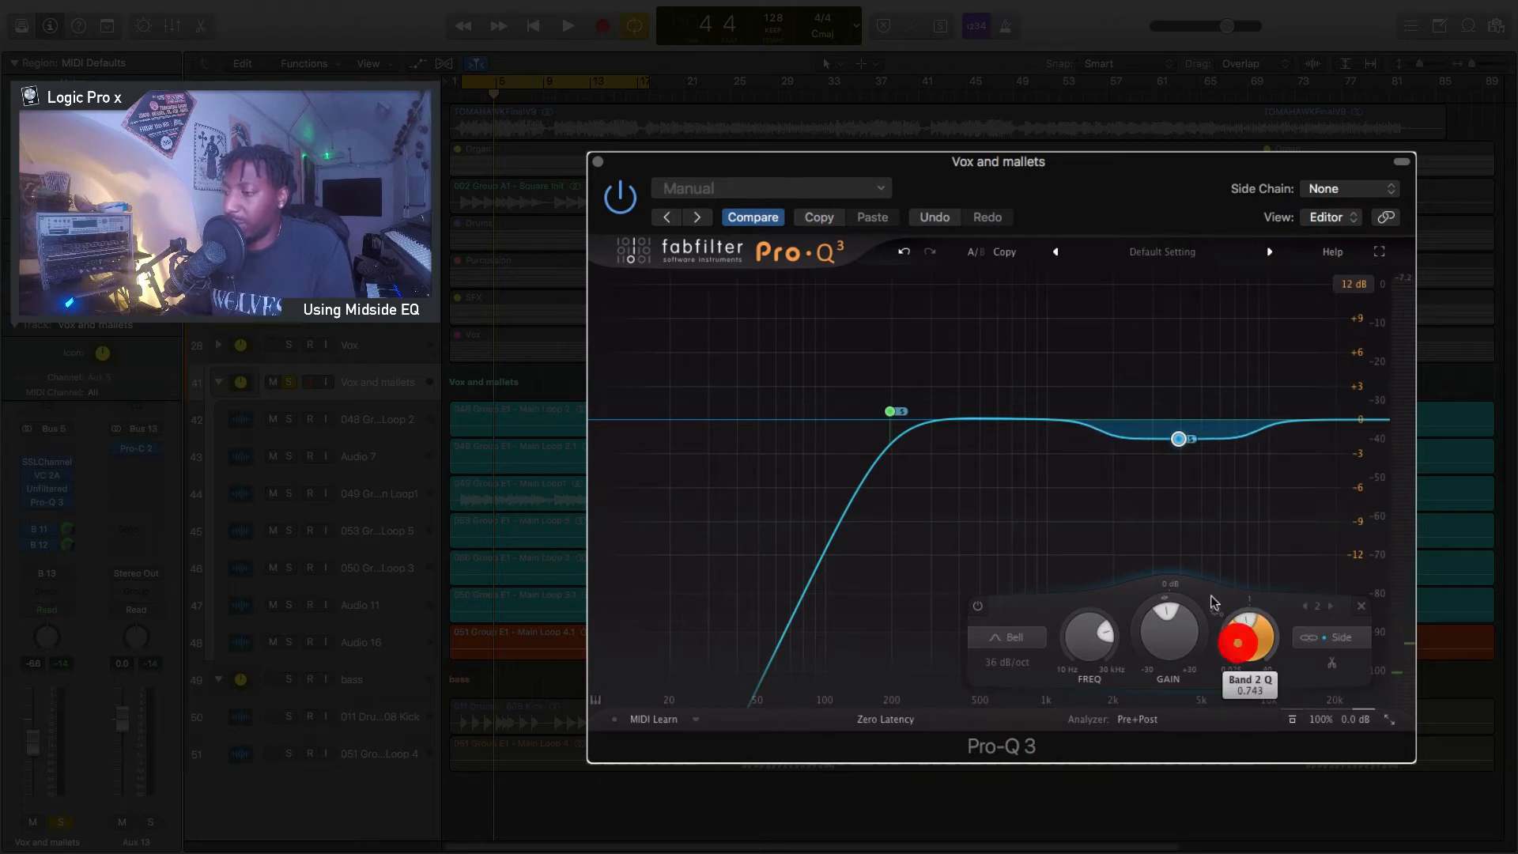
left_click_drag(1179, 439, 1194, 440)
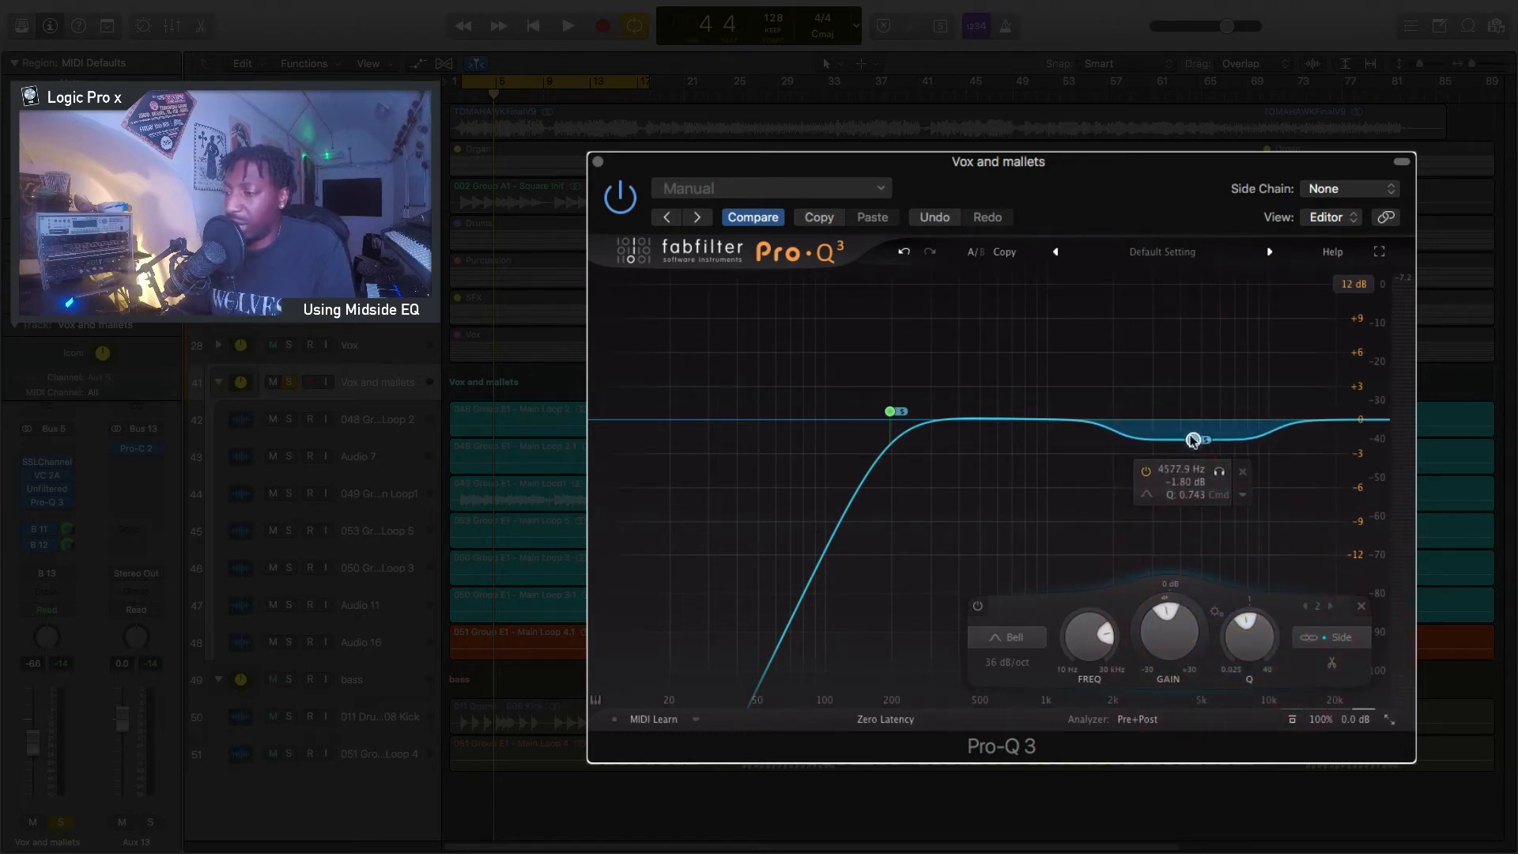
left_click_drag(1234, 642, 1166, 642)
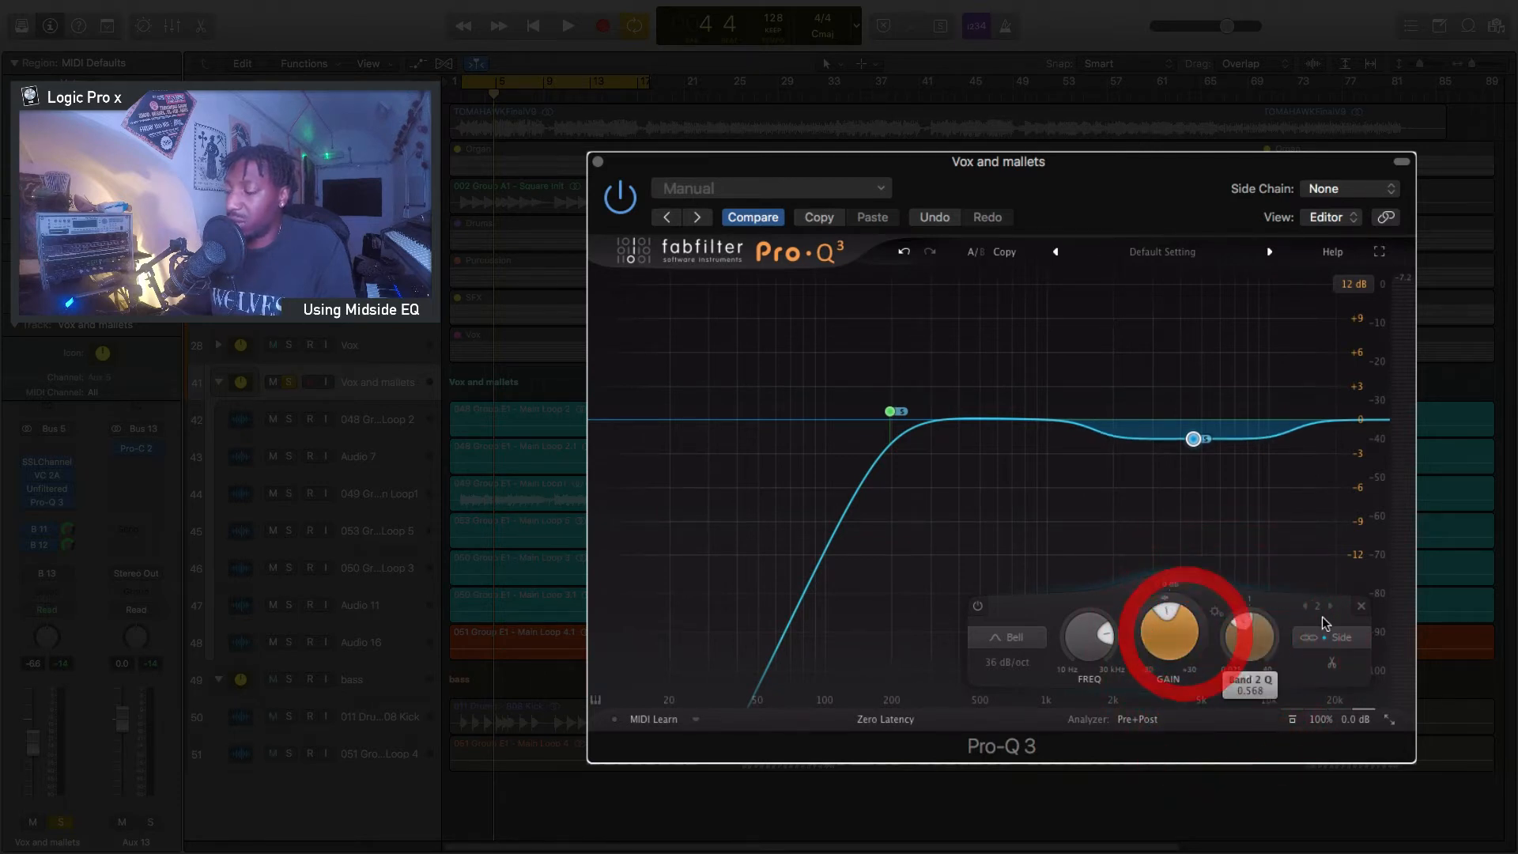
Play the loop again, check the revised Side EQ against bypass, and stop playback
key("space")
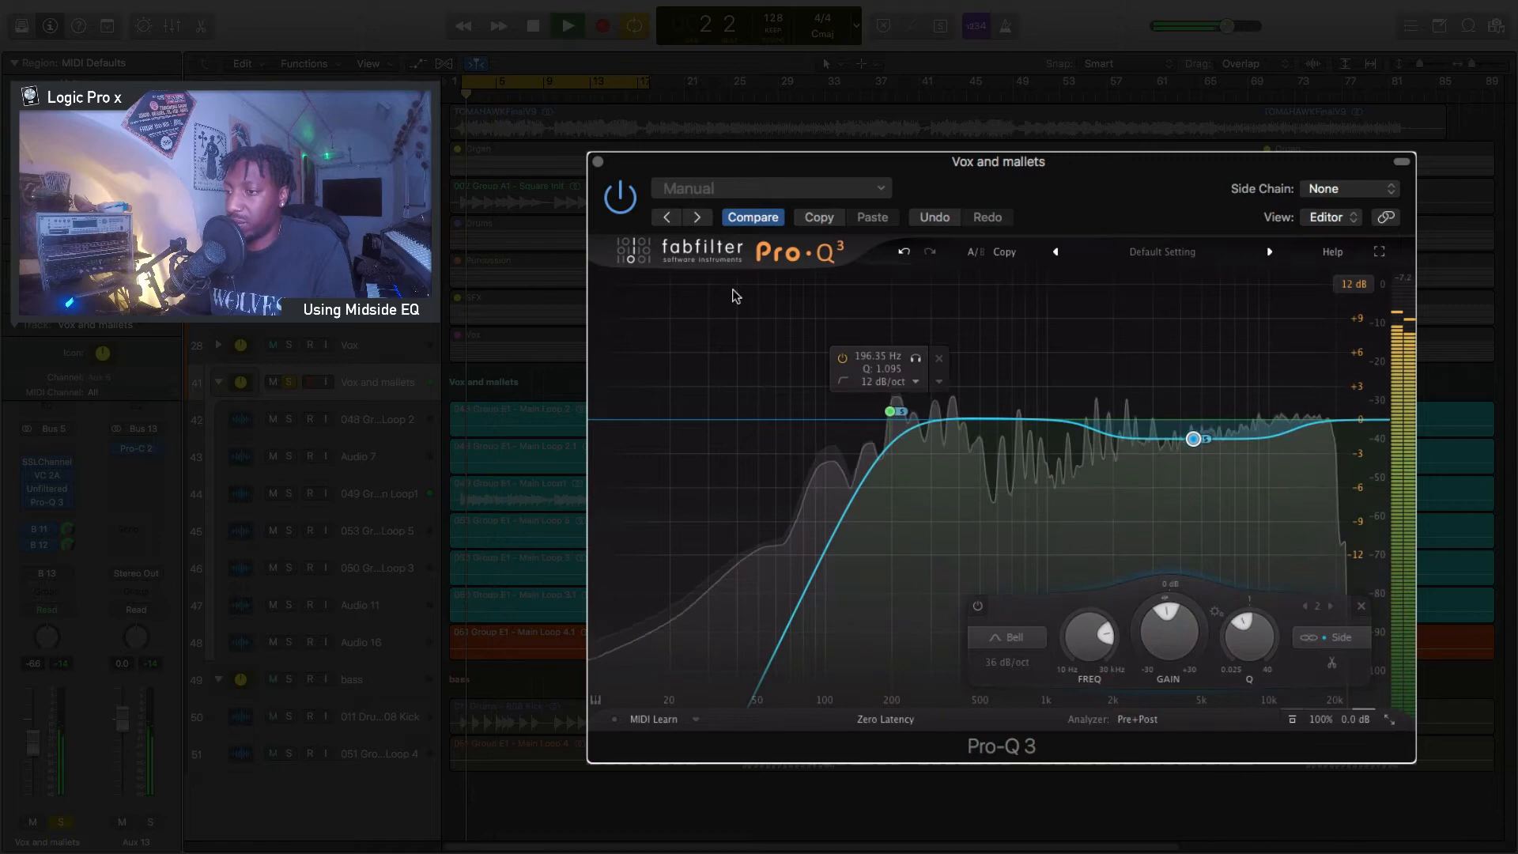
left_click(618, 198)
key("space")
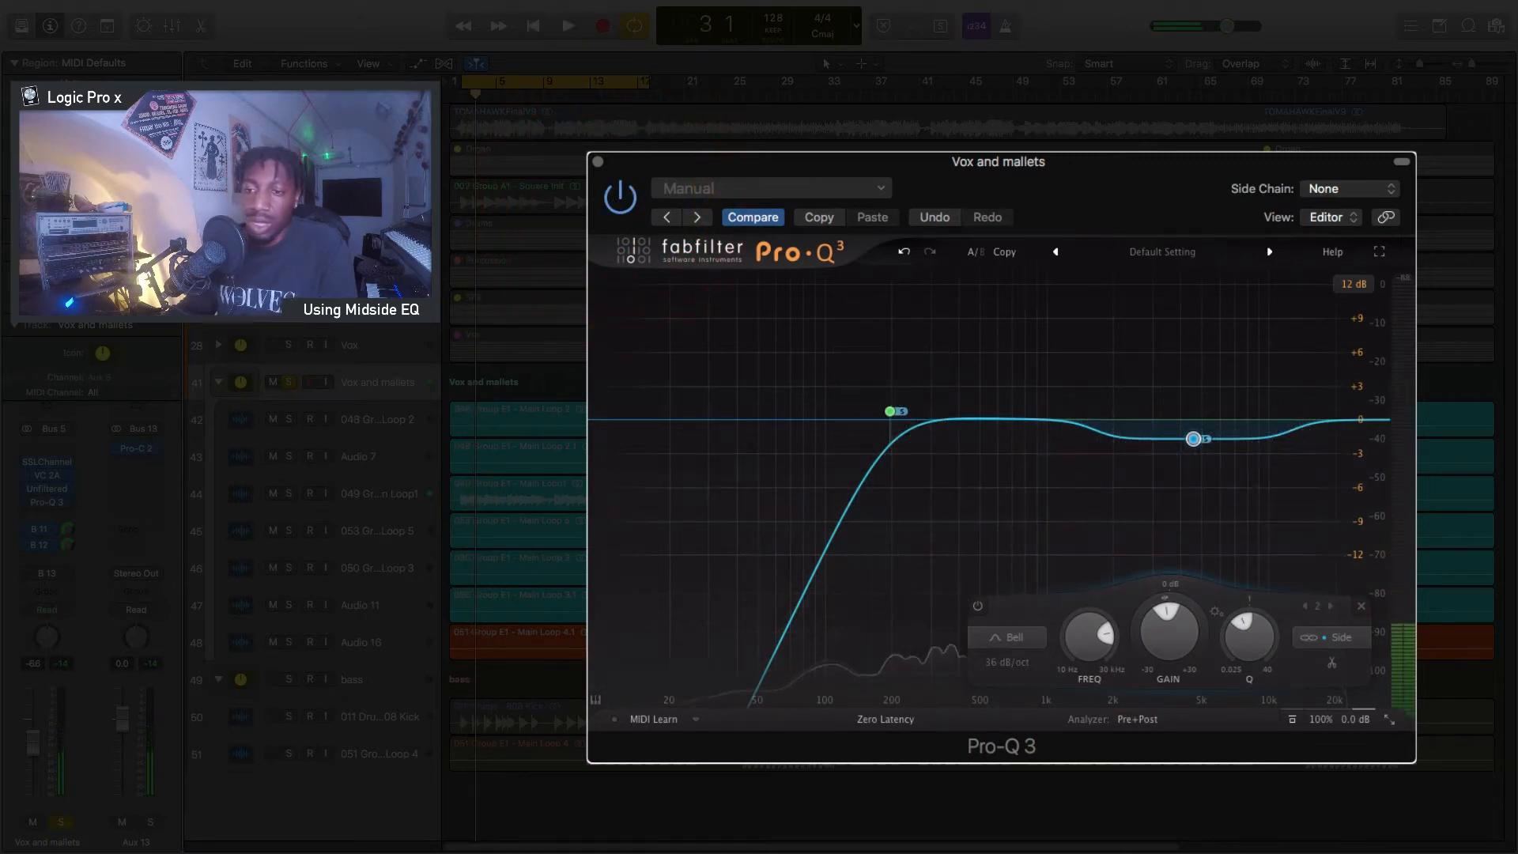
Open the Dualism plug-in on the Stereo Out channel and arrange its window beside the Pro-Q 3 window
left_click(365, 348)
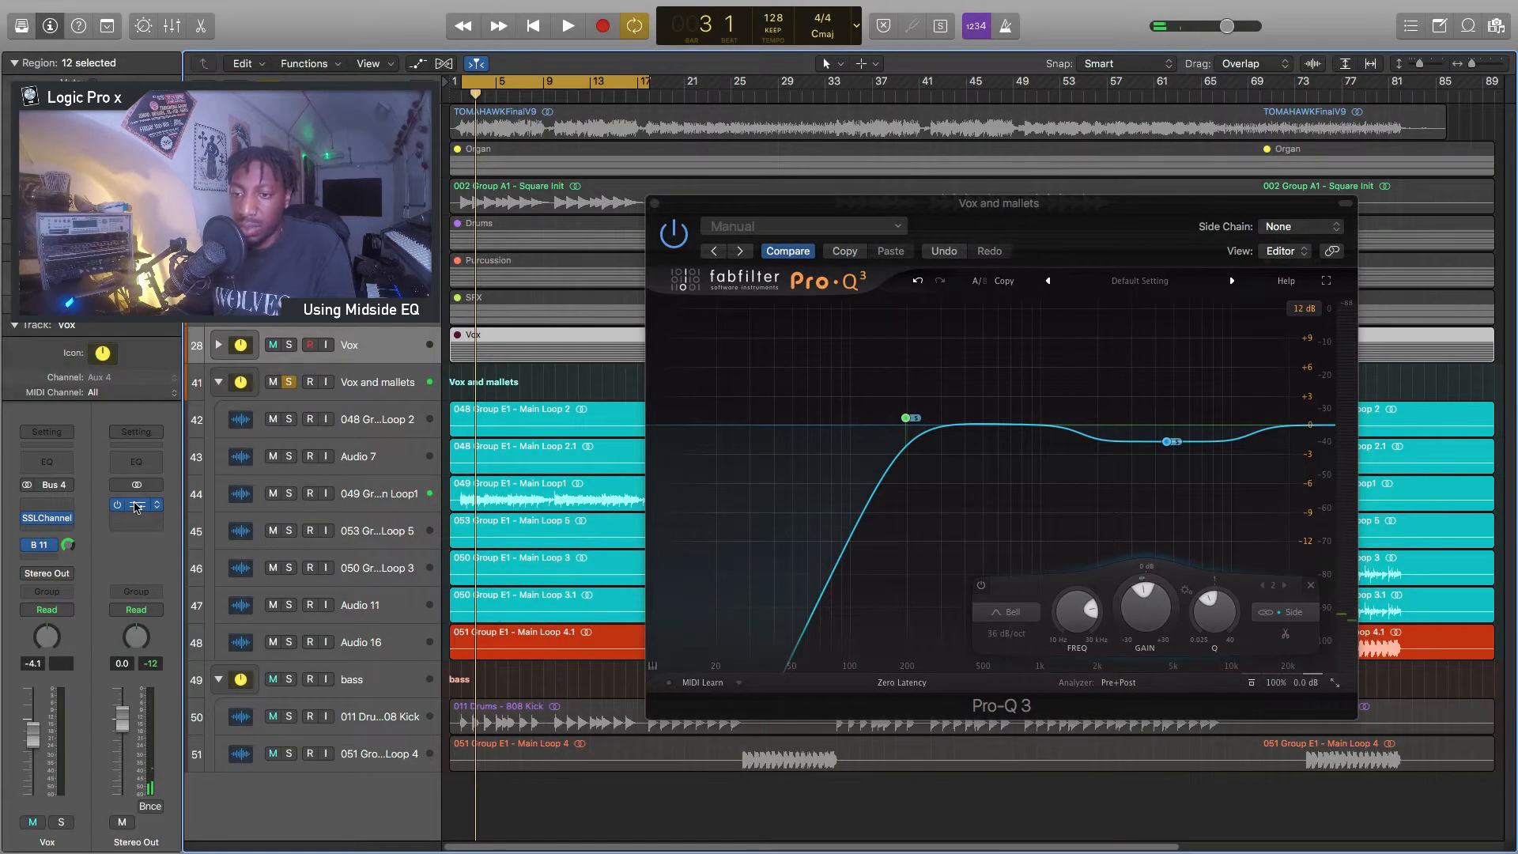
left_click(136, 505)
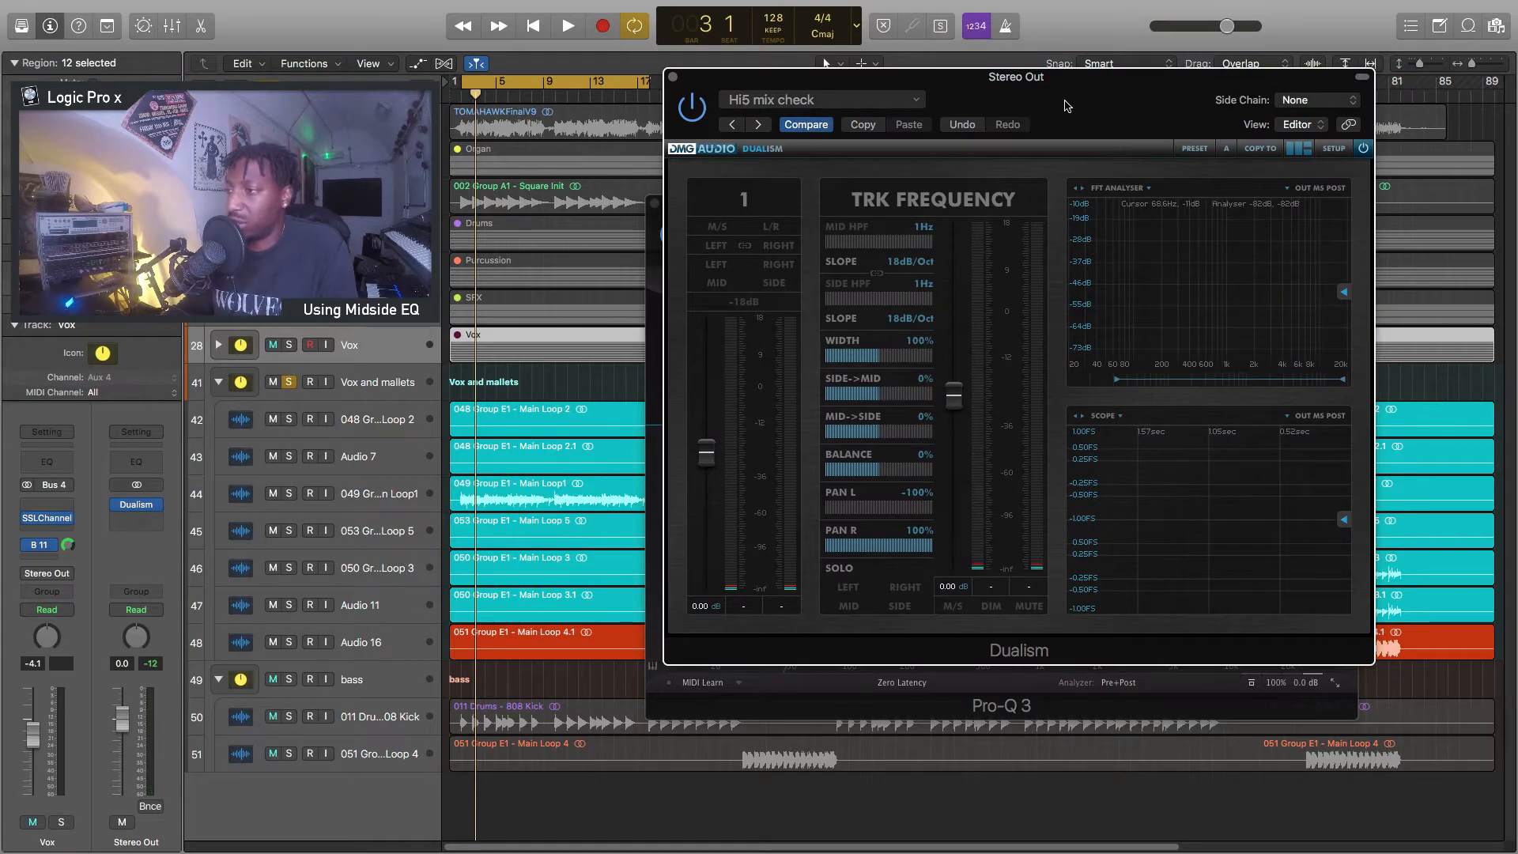
left_click_drag(1068, 105, 1105, 158)
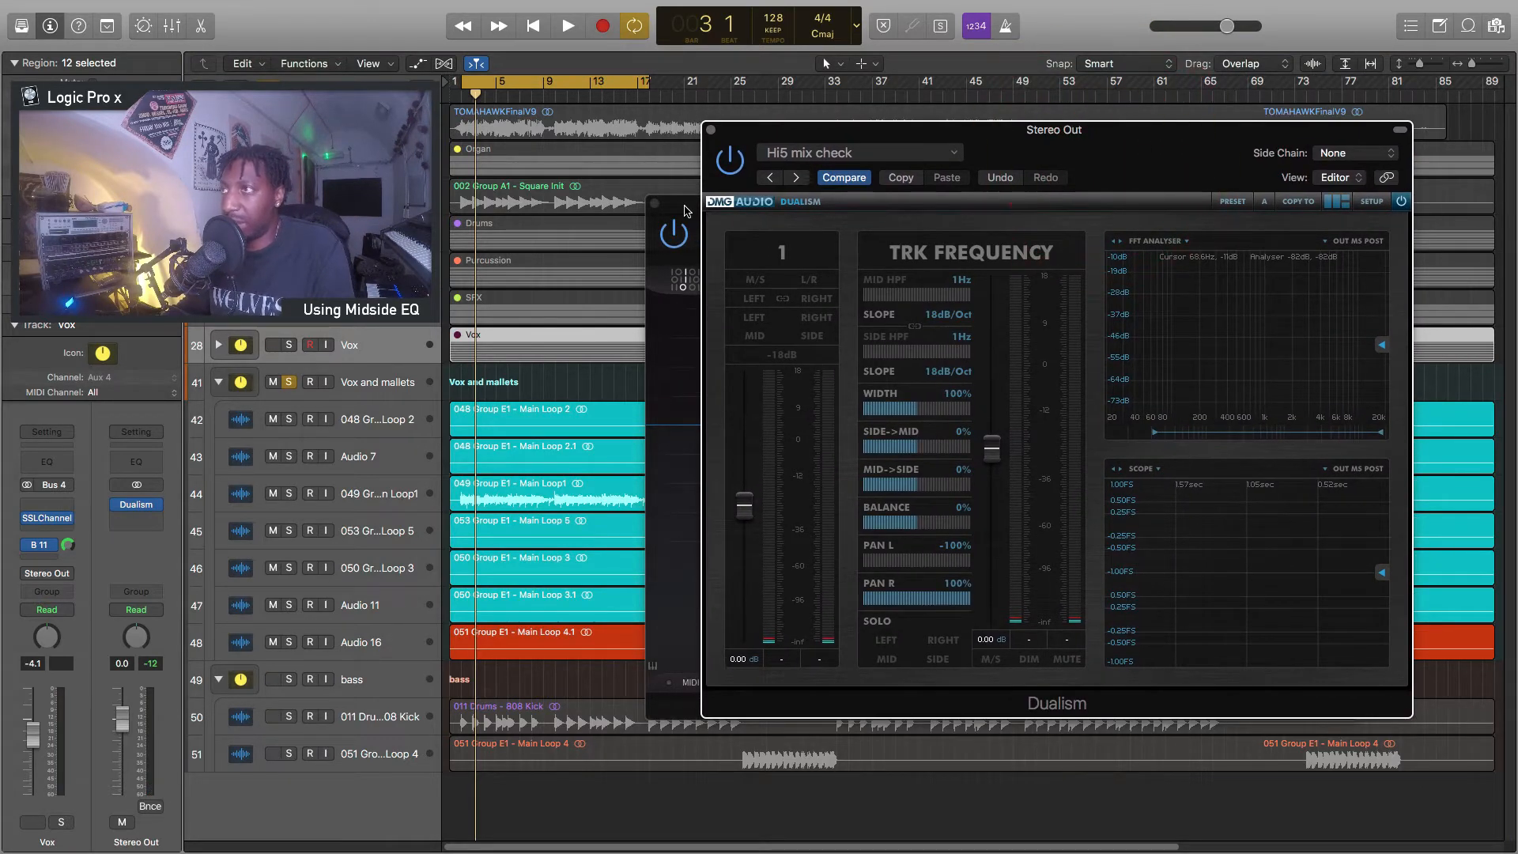
left_click_drag(685, 211, 189, 179)
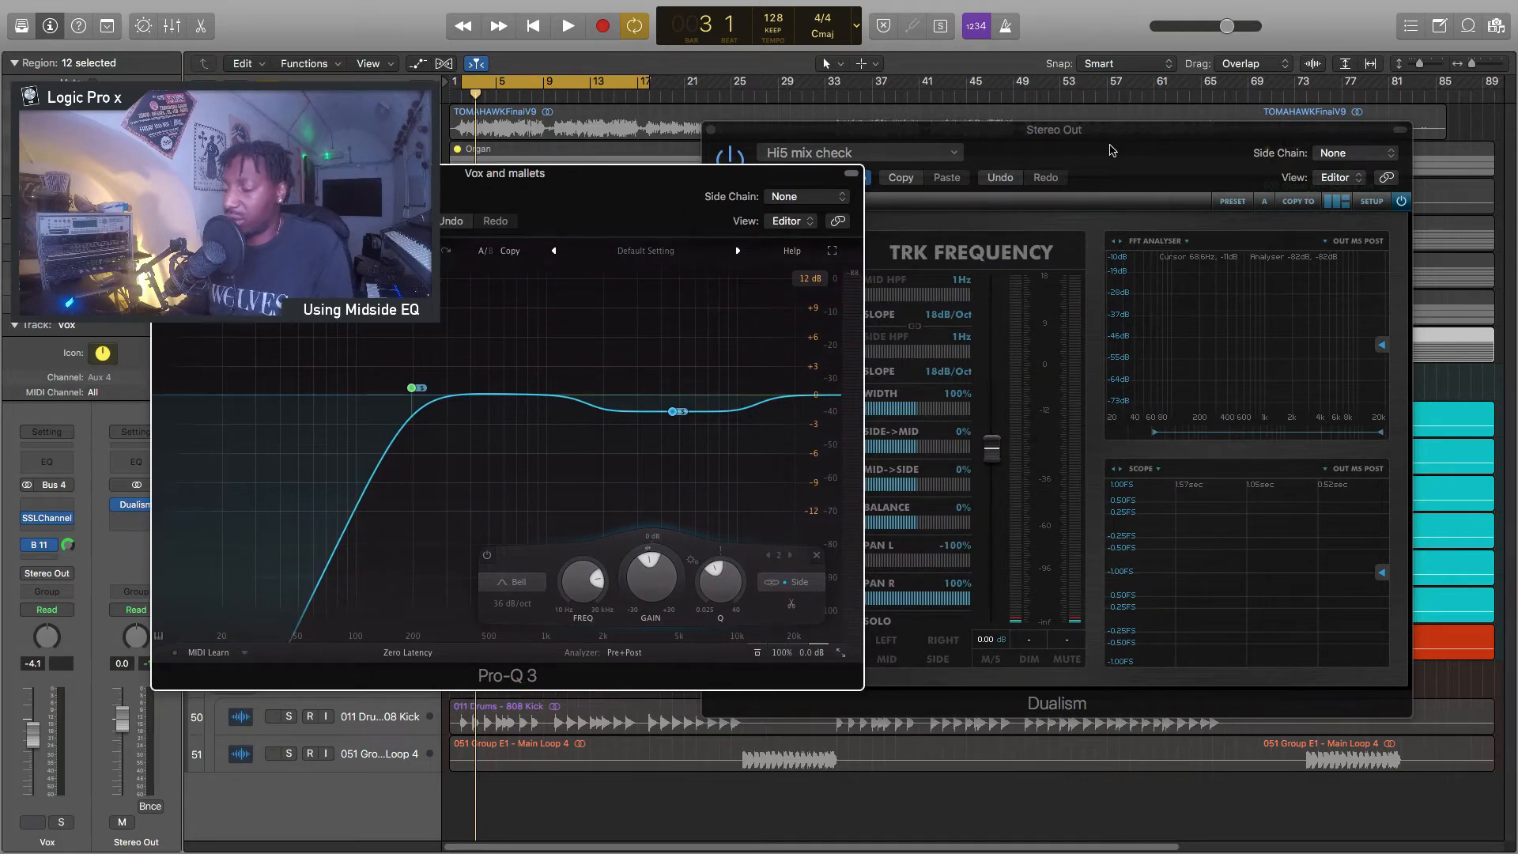
left_click_drag(1111, 150, 1212, 151)
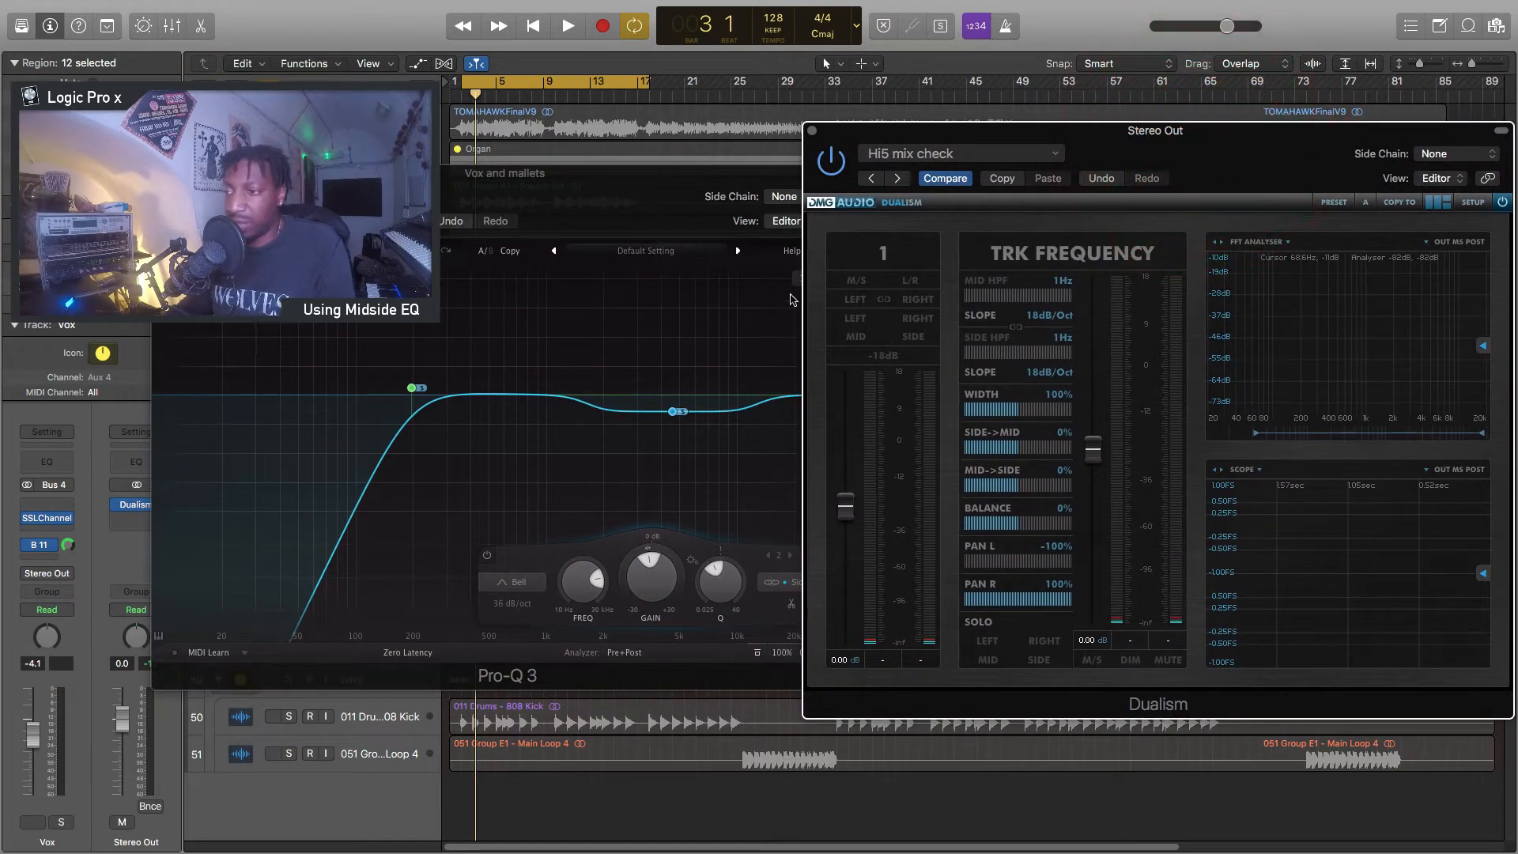
Play the loop and examine the mid and side signals on Dualism's analyser and scope, stopping playback in between
key("space")
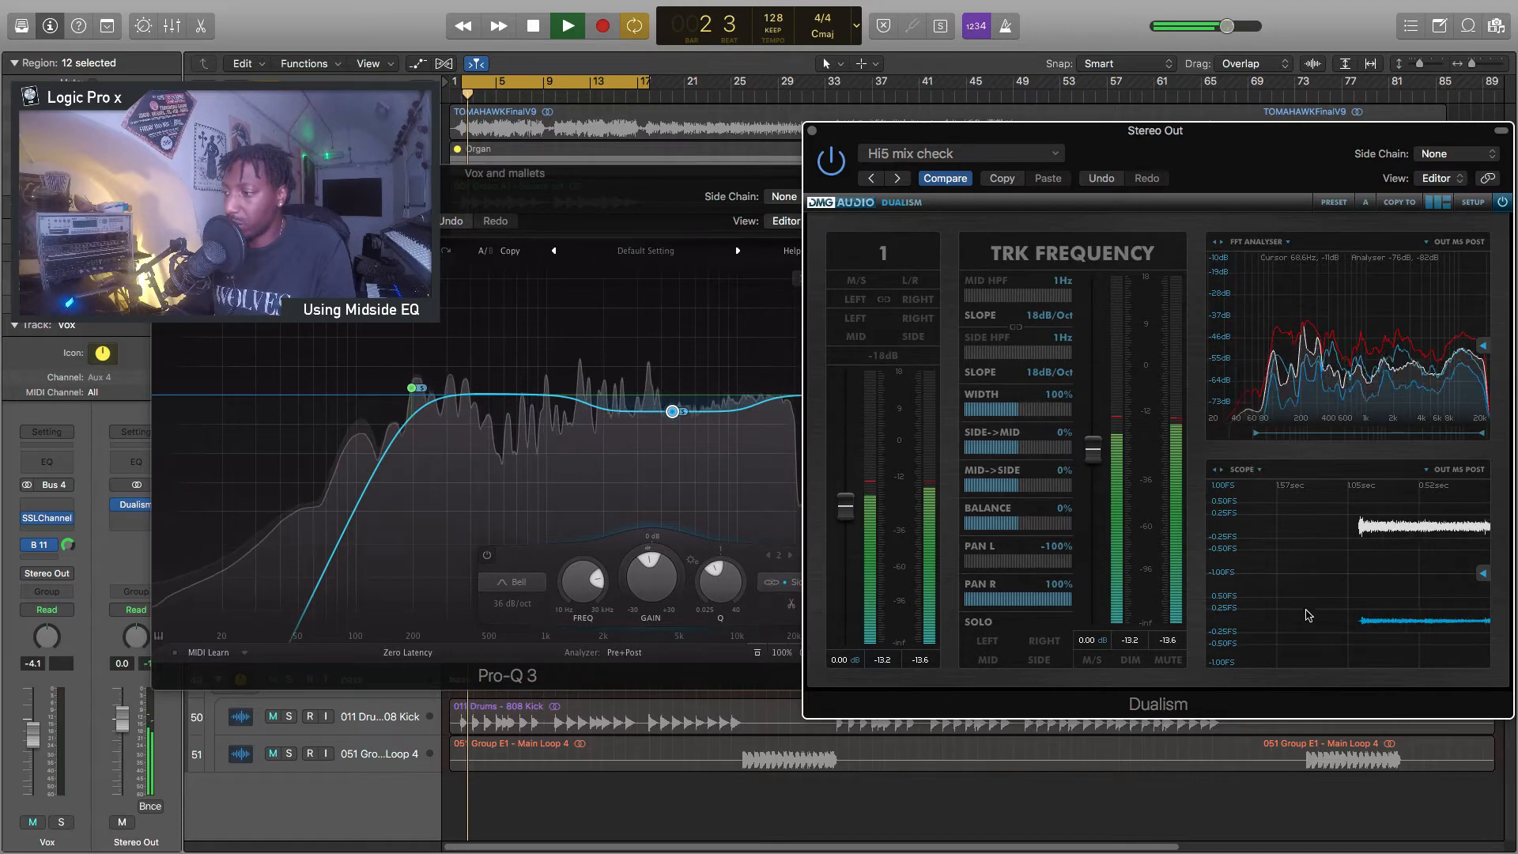
key("space")
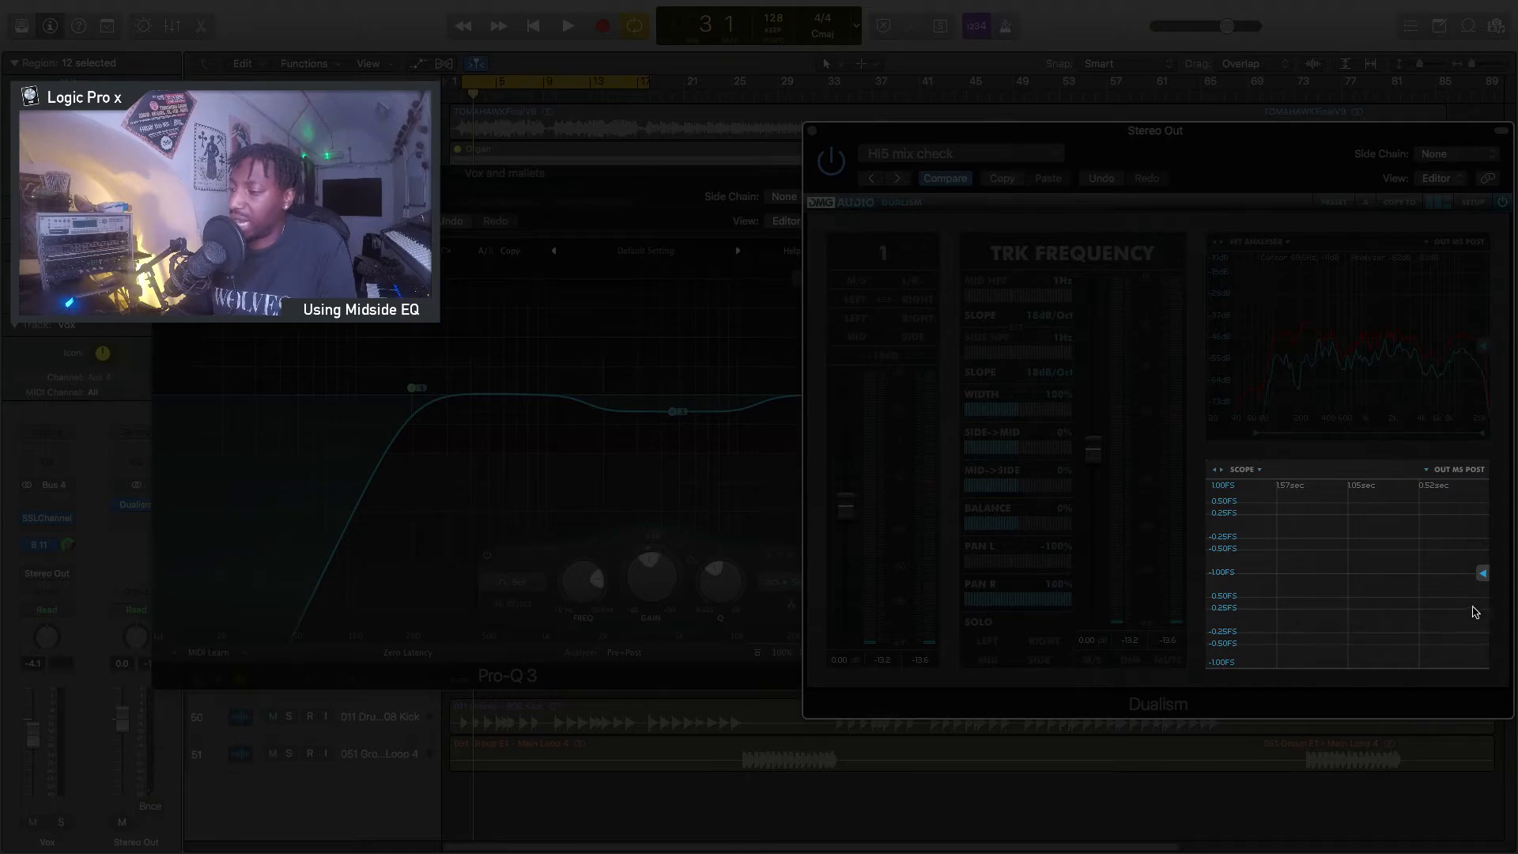
key("space")
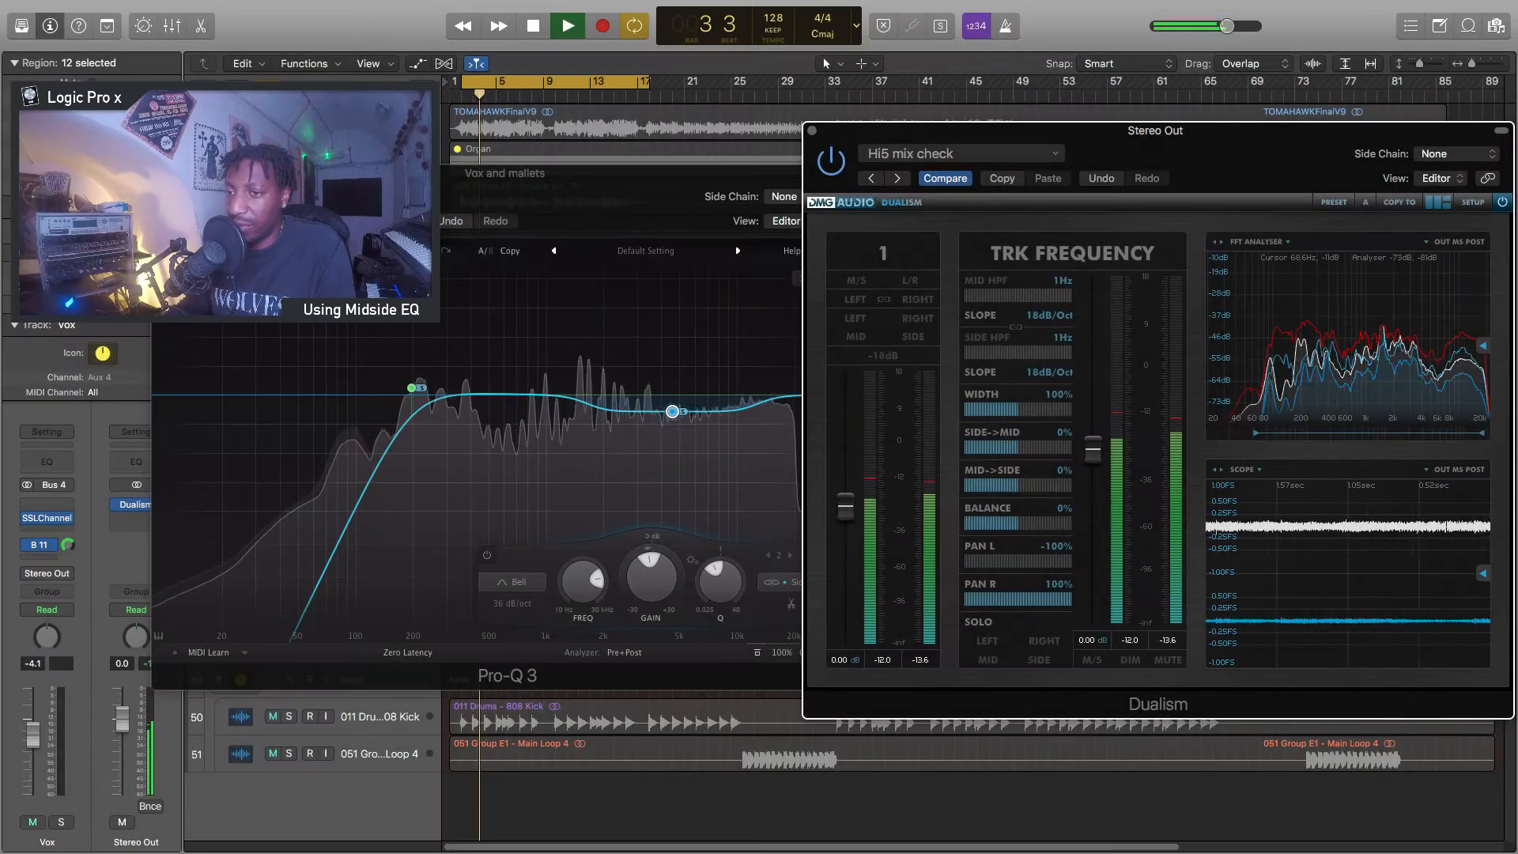
left_click(661, 352)
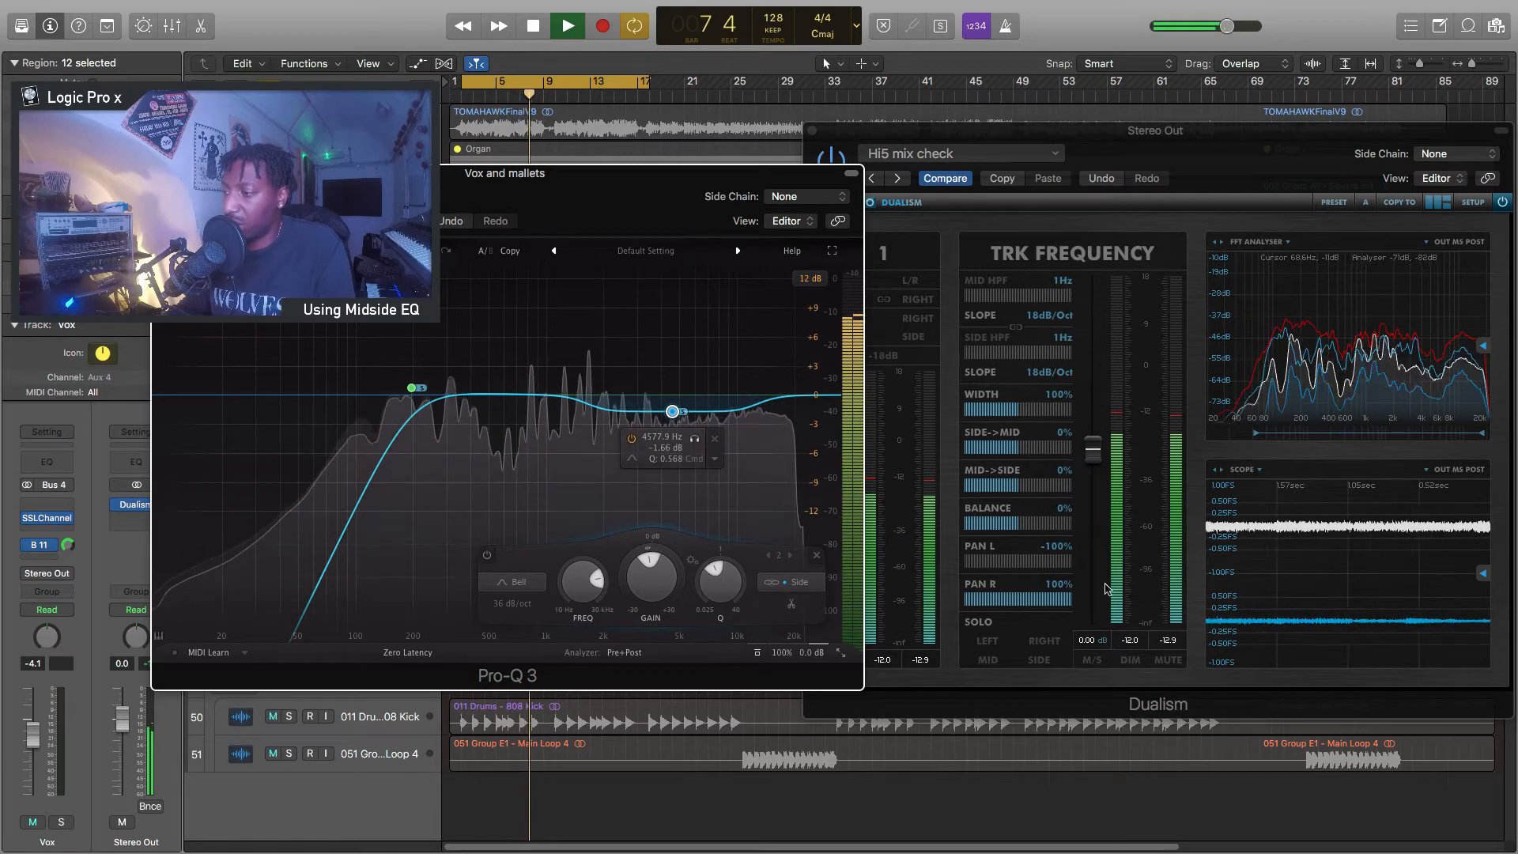
key("space")
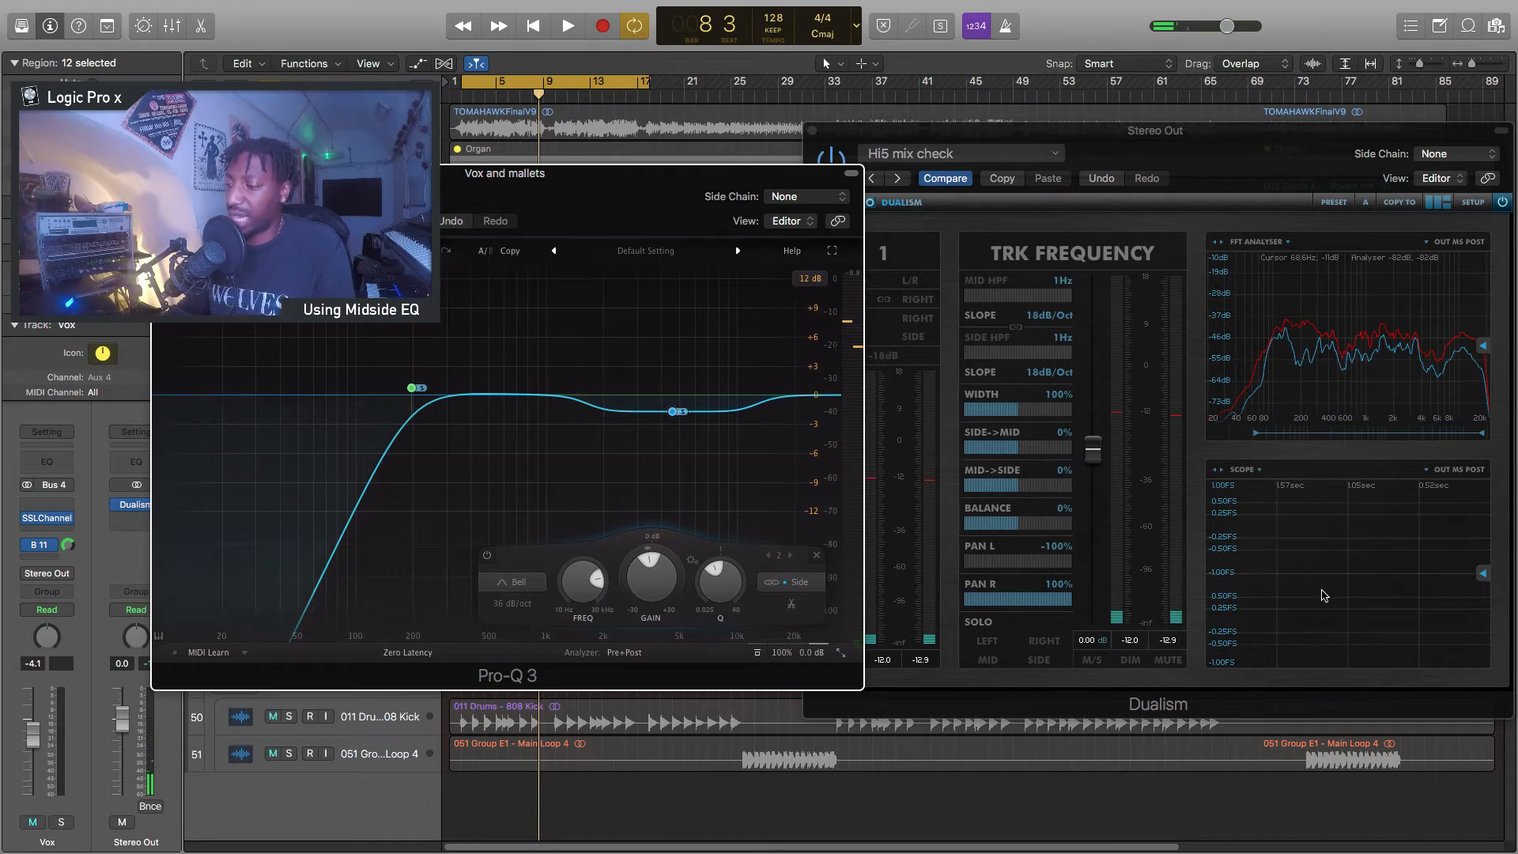
Play the loop and solo the Mid signal in Dualism
key("space")
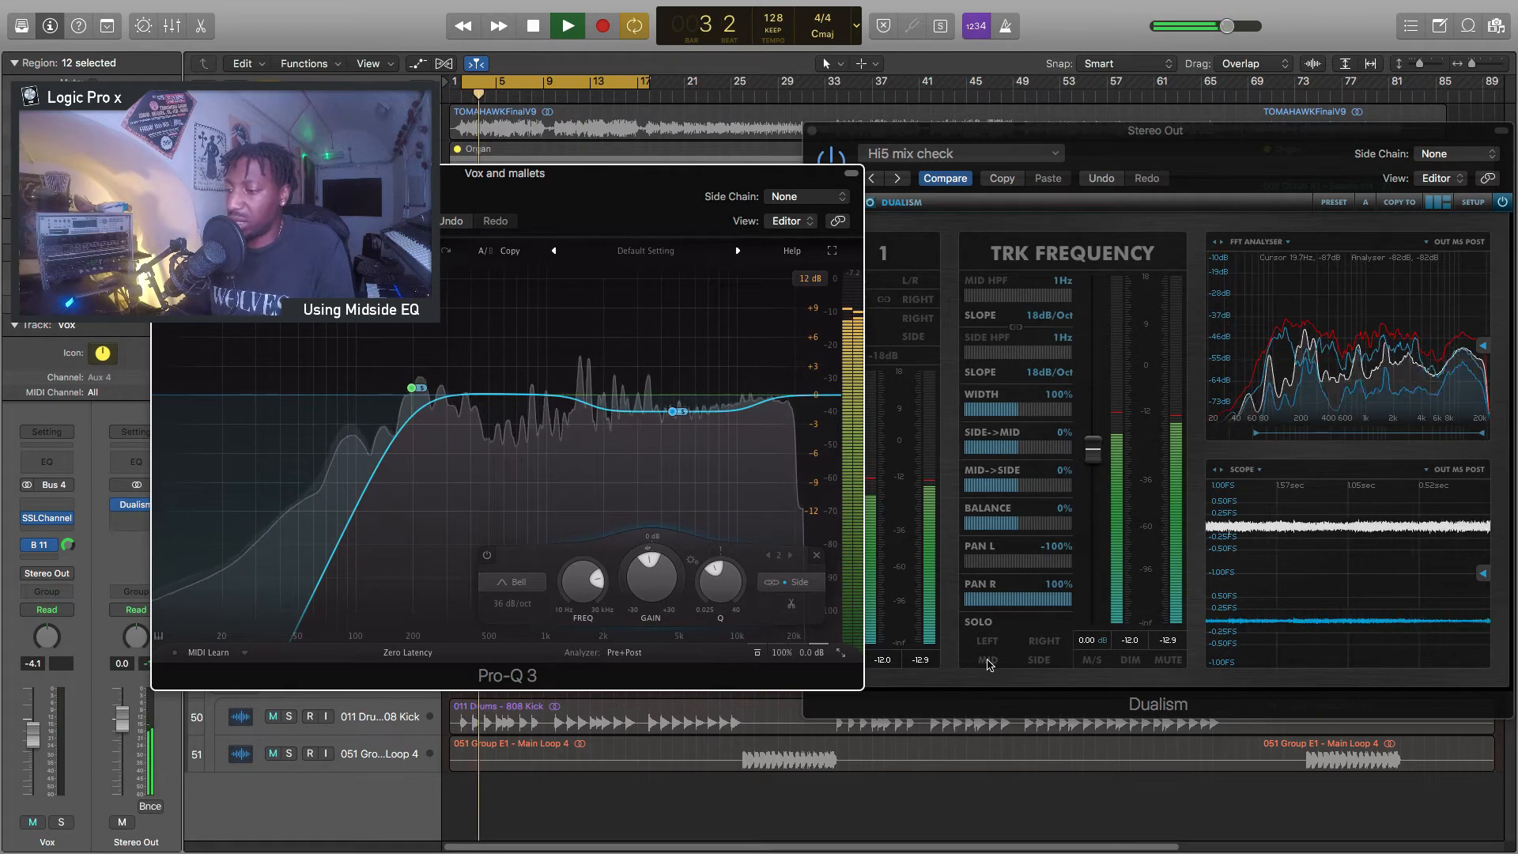
left_click(987, 661)
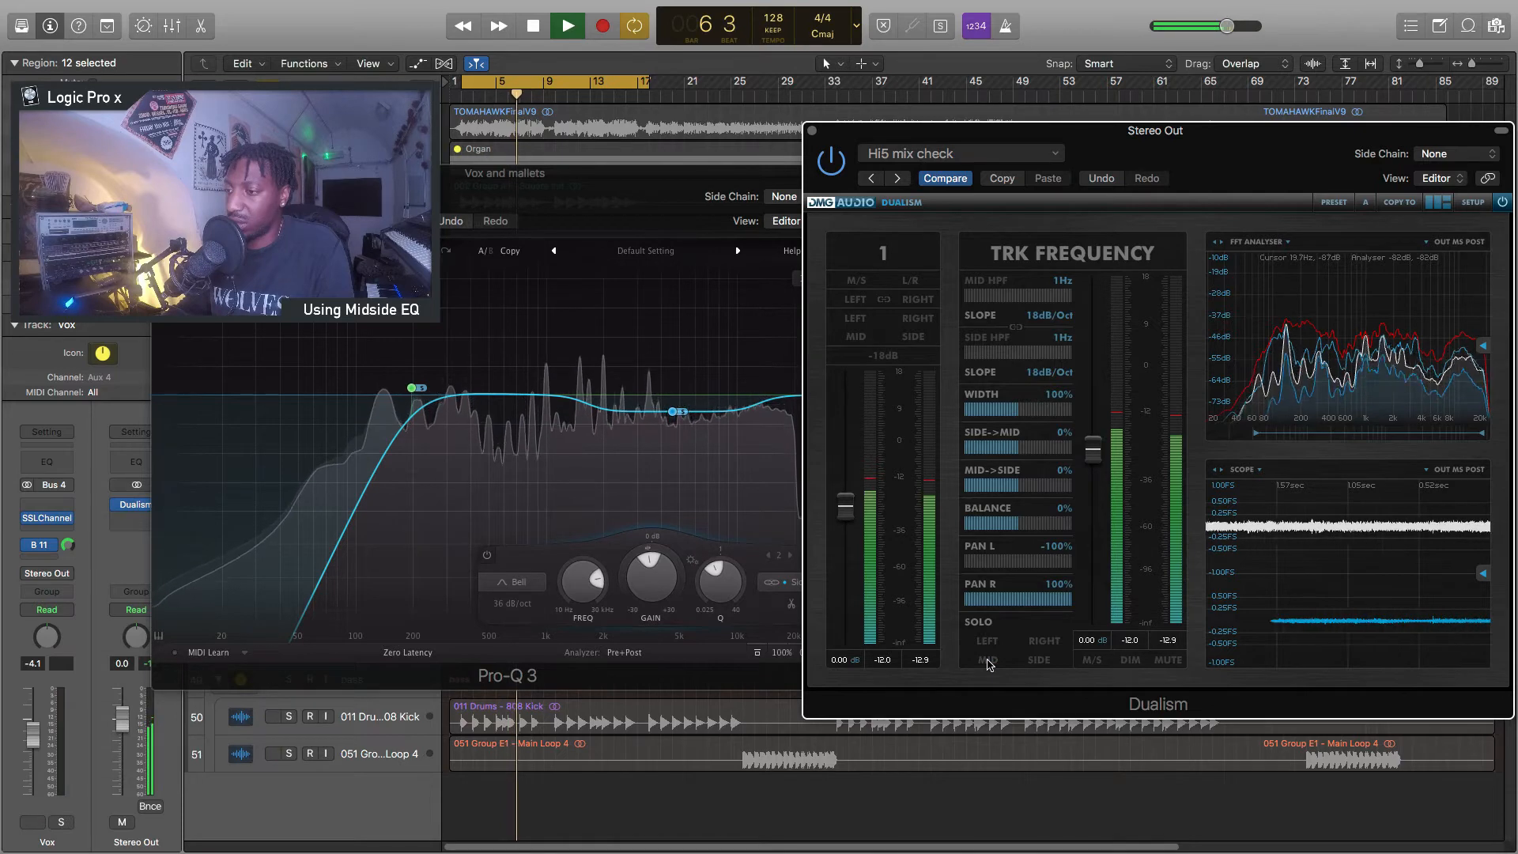
left_click(987, 661)
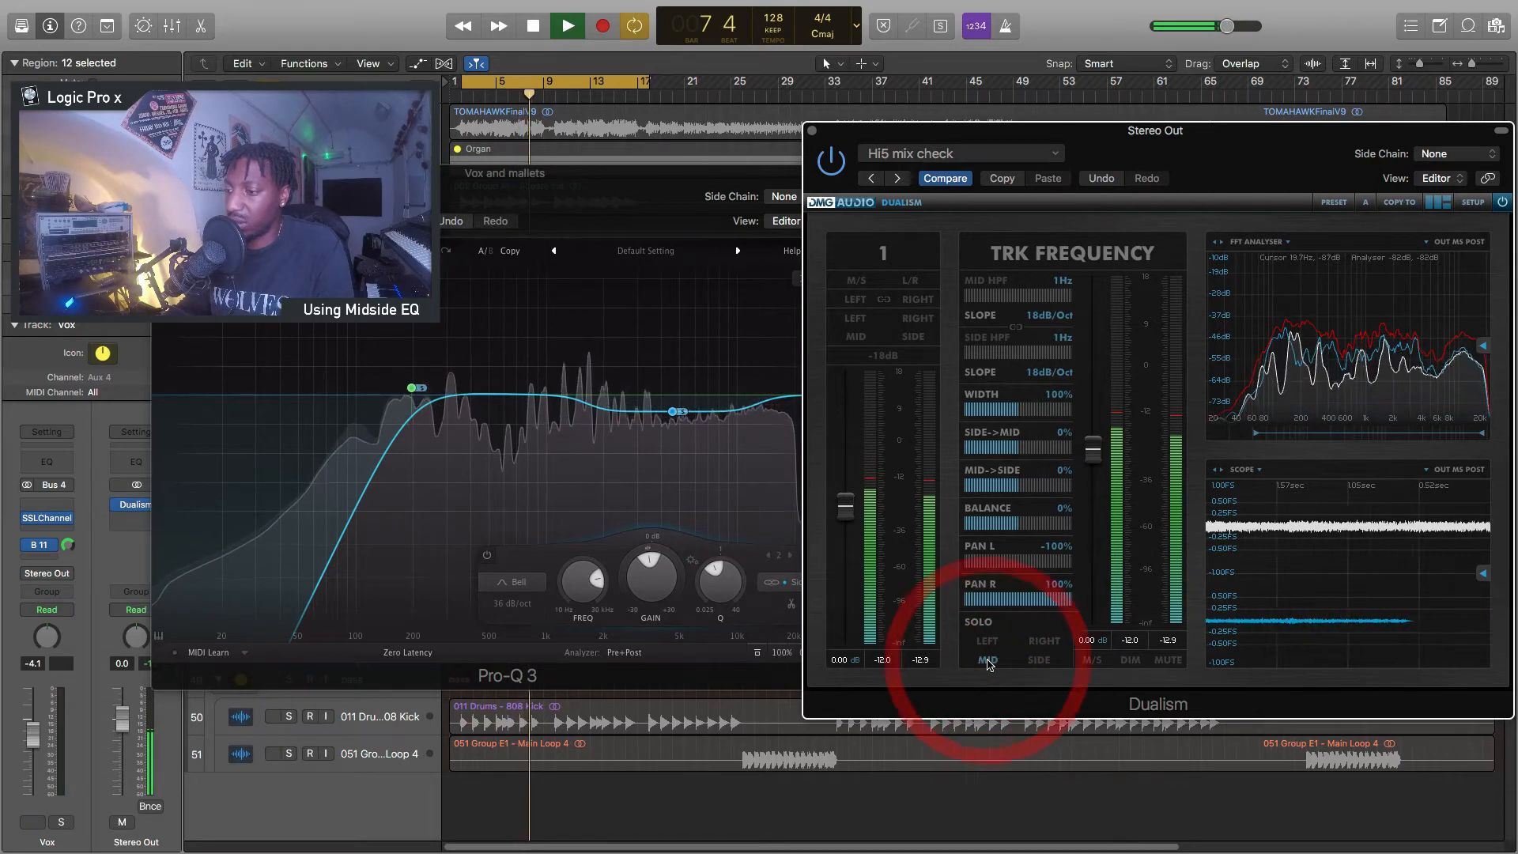
Replay the loop with the Mid signal soloed, turn off the Mid solo in Dualism, and stop playback
key("space")
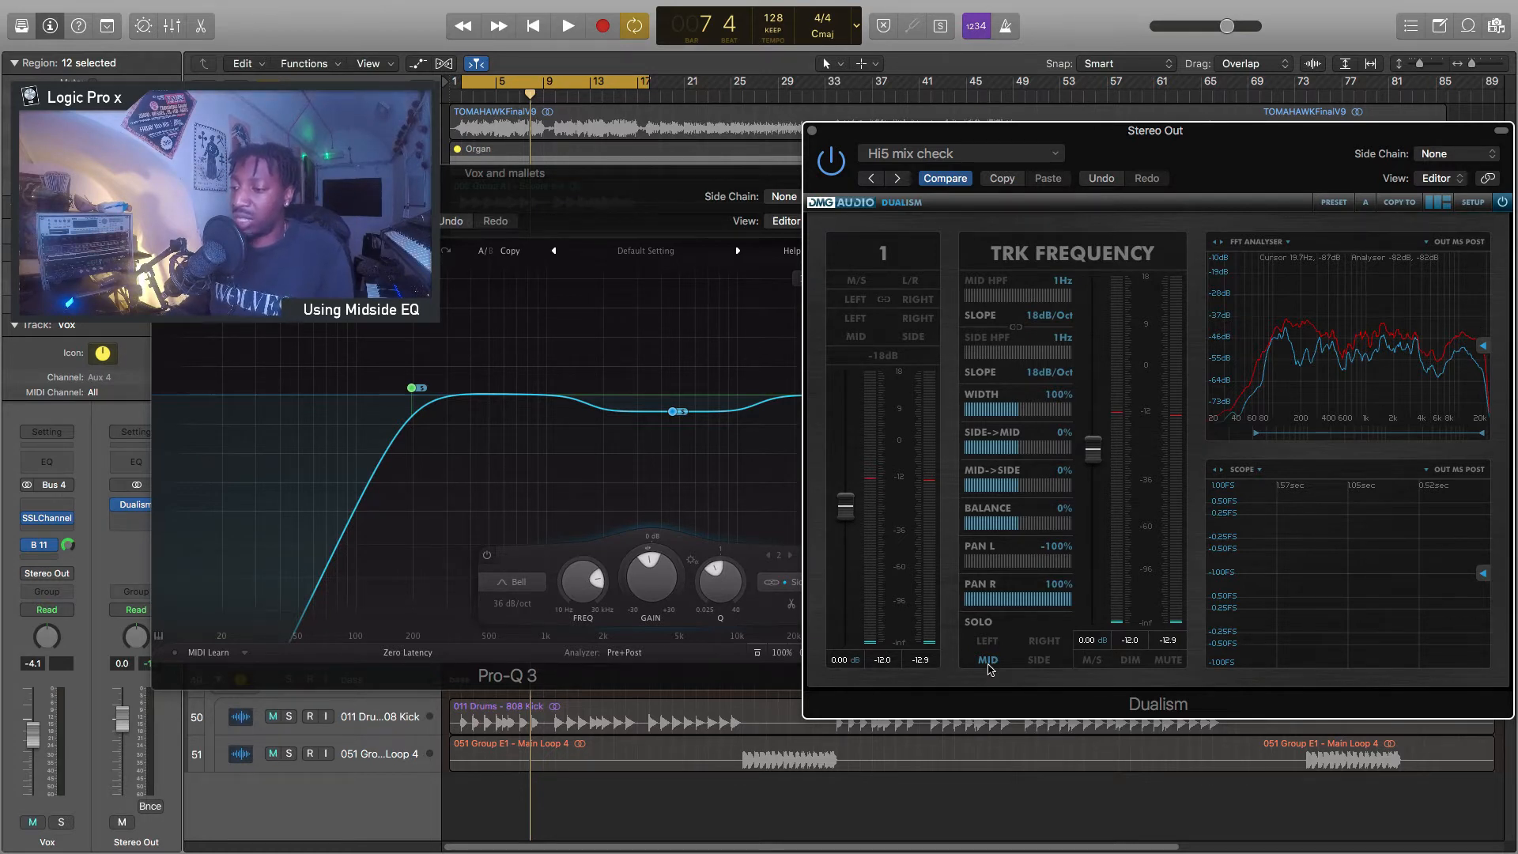
key("space")
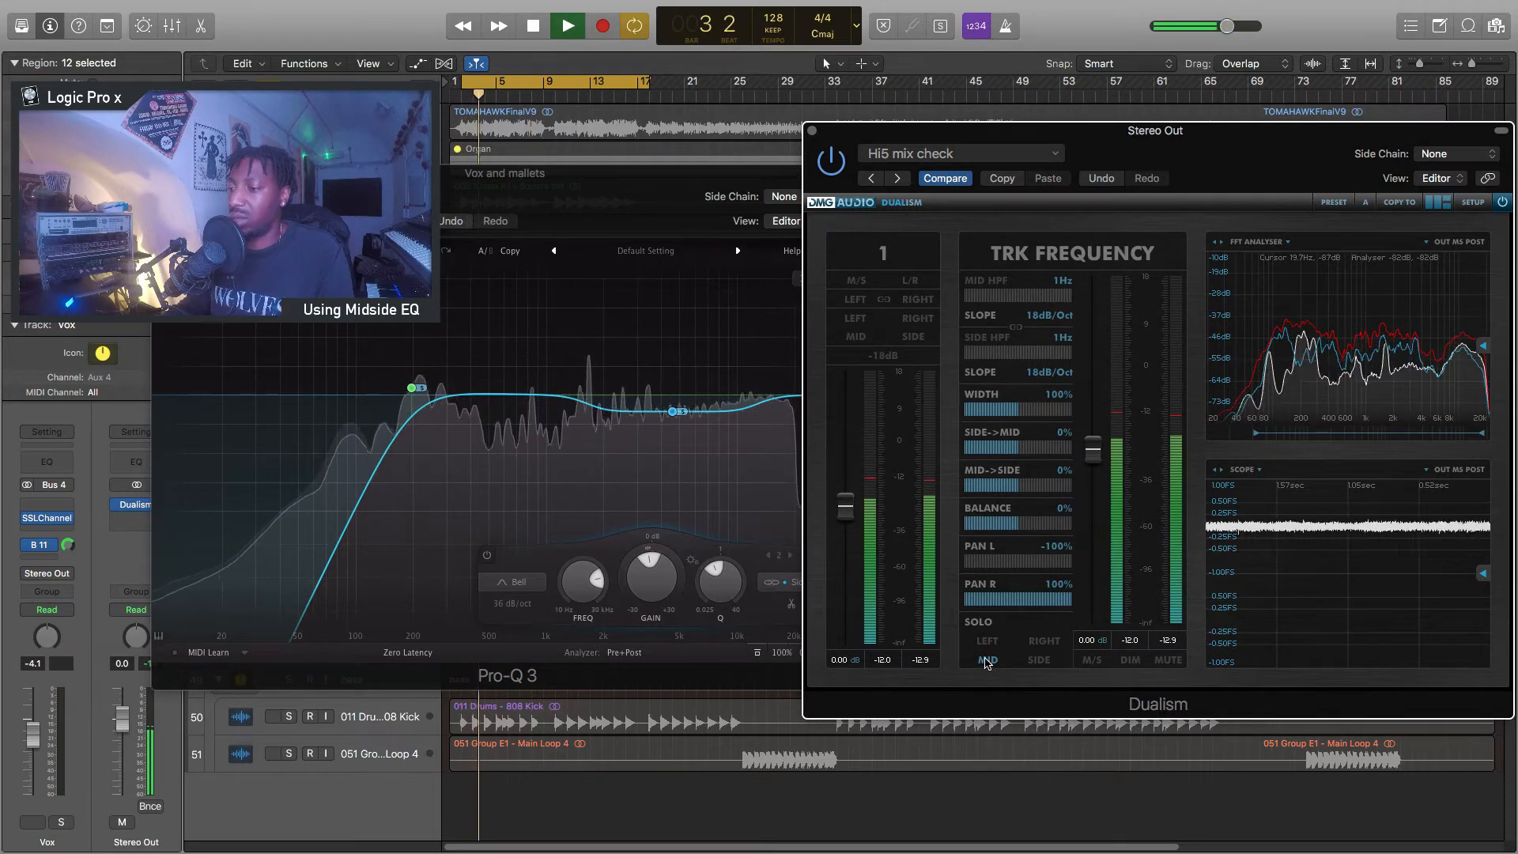
left_click(985, 658)
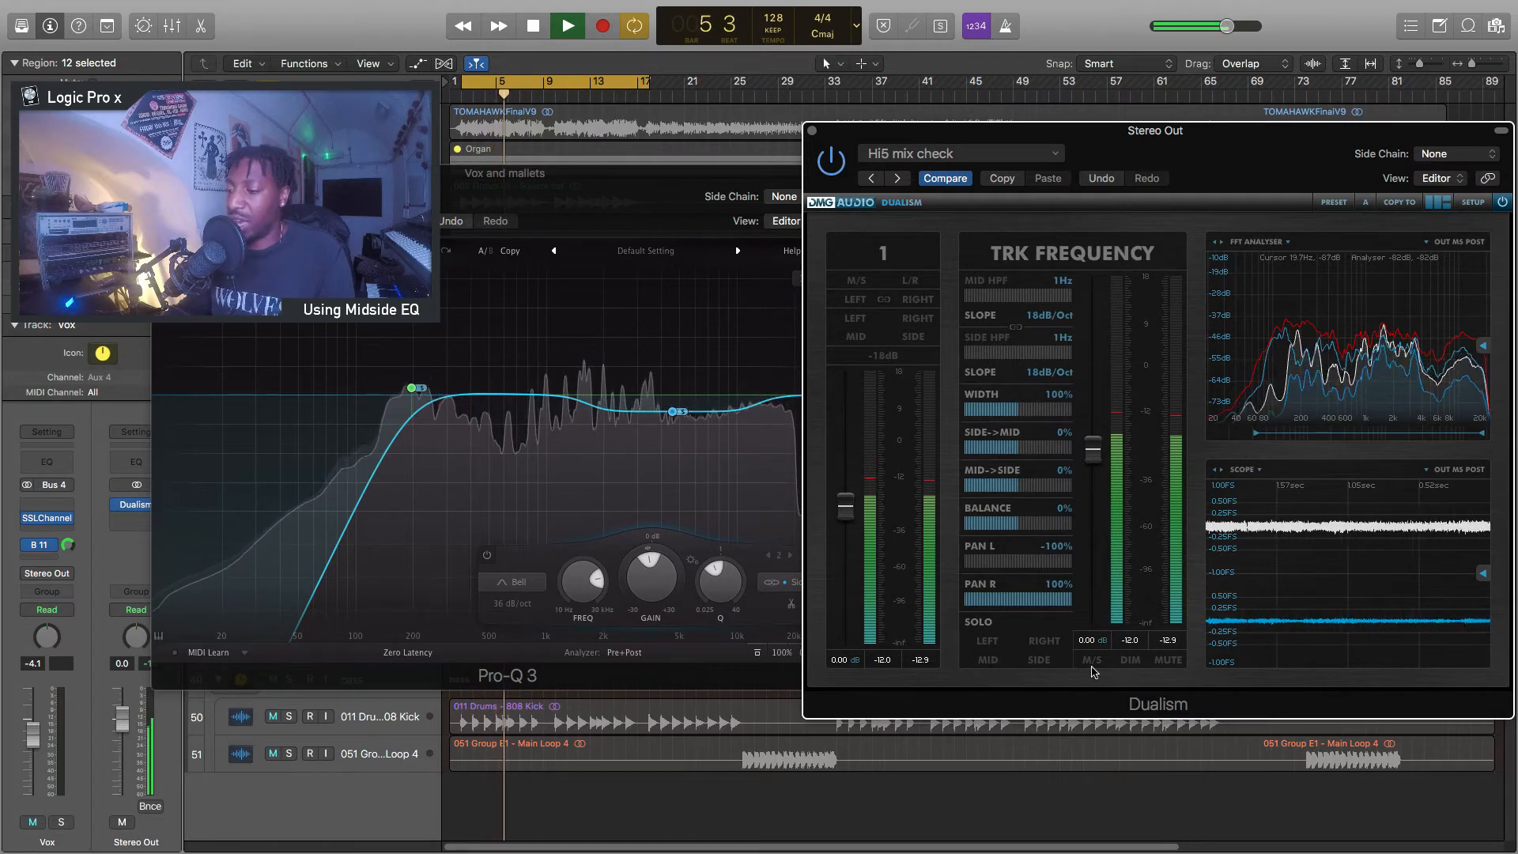
key("space")
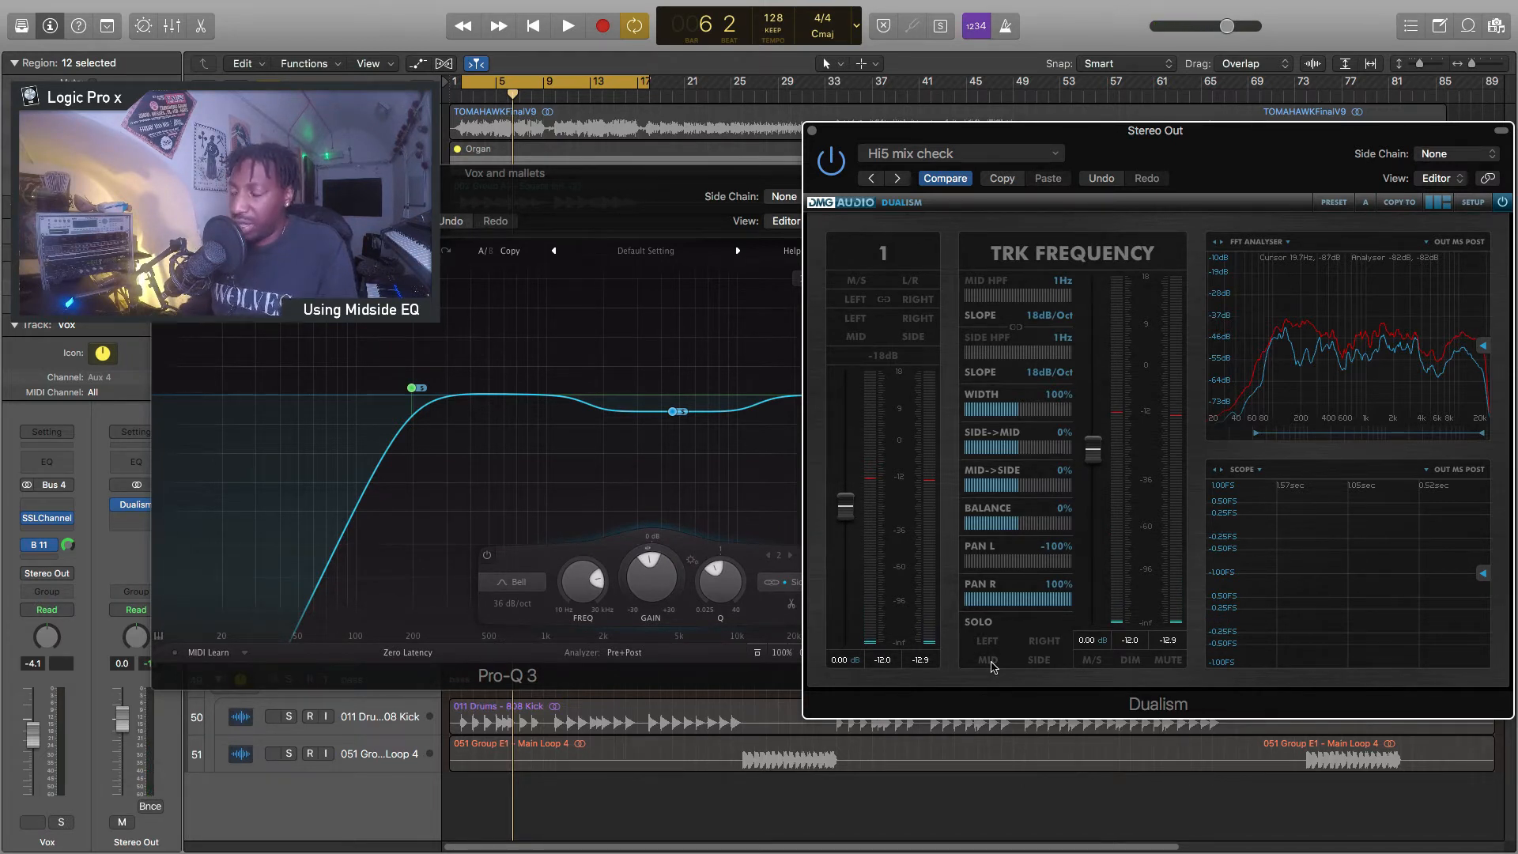
Close Dualism, move the Pro-Q 3 window clear of the track headers, and unsolo the Vox and mallets group
left_click(812, 133)
left_click_drag(581, 178, 1186, 184)
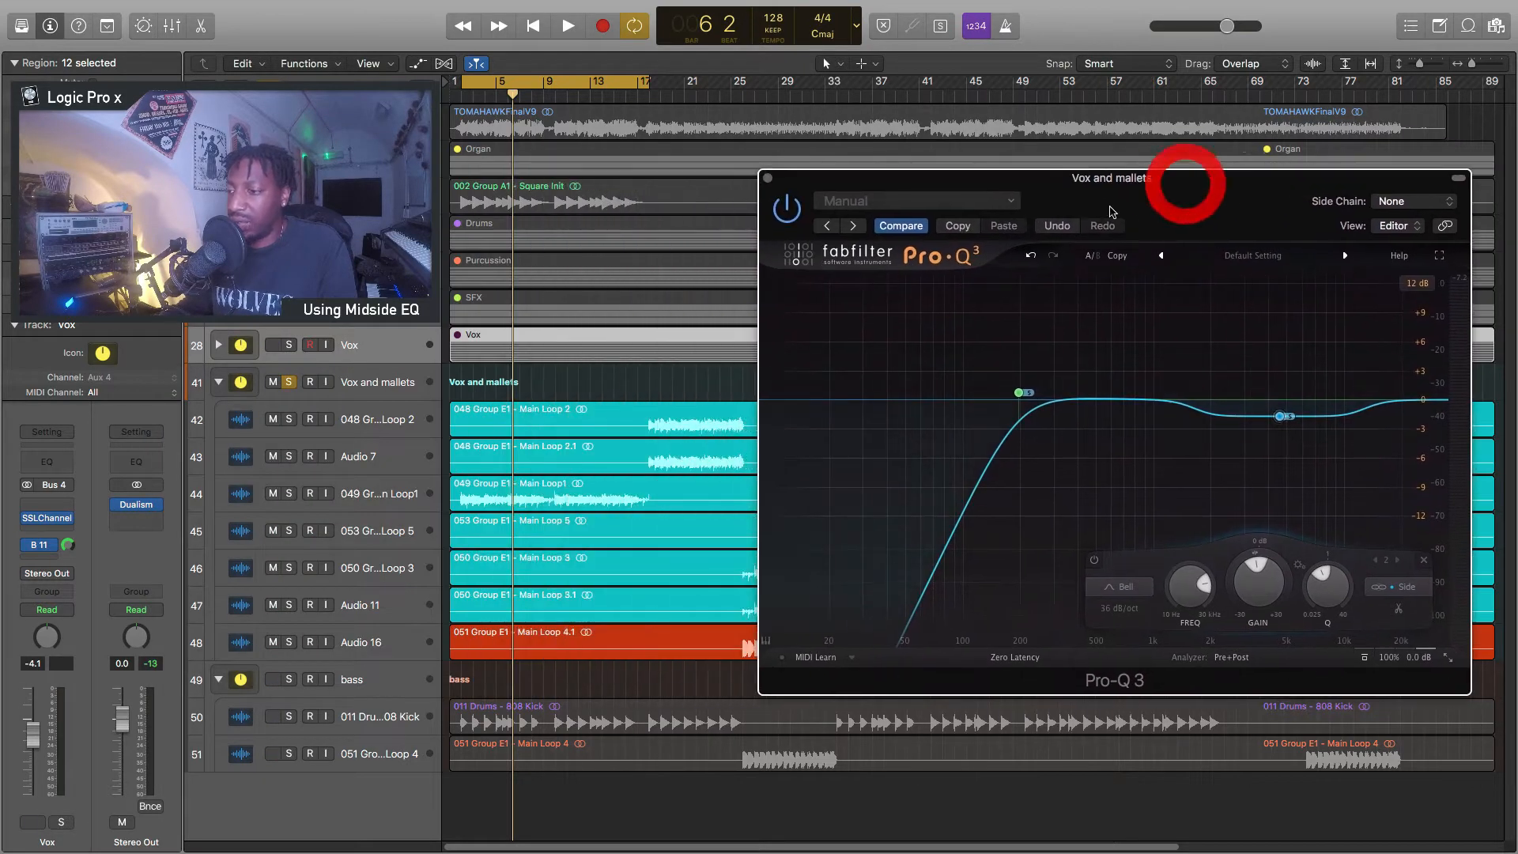
left_click(289, 385)
Play the full mix and bypass Pro-Q 3 briefly to compare, turning it back on
key("space")
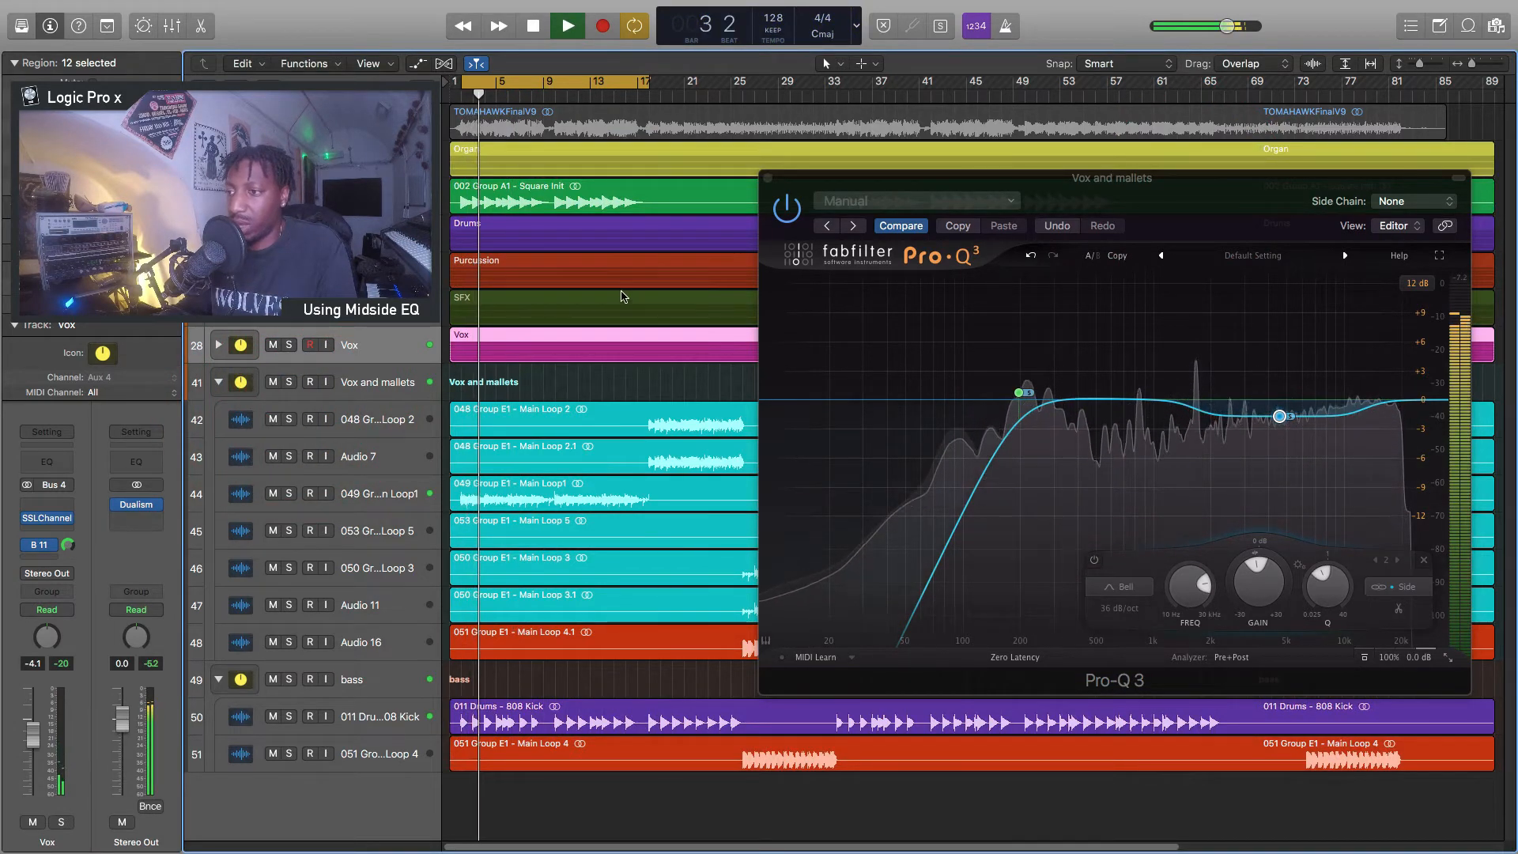
left_click(793, 216)
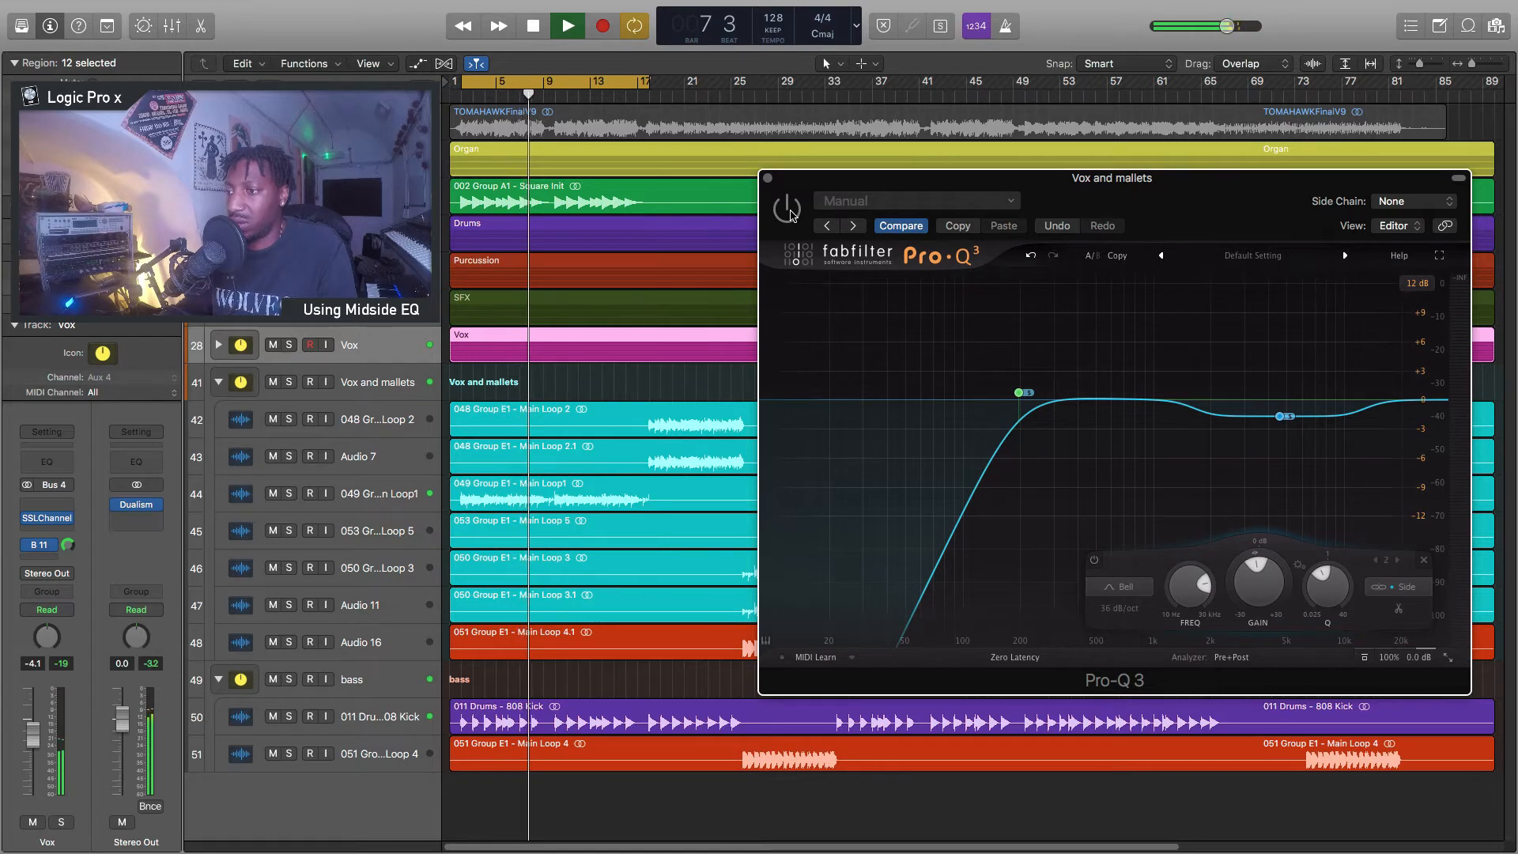
left_click(791, 215)
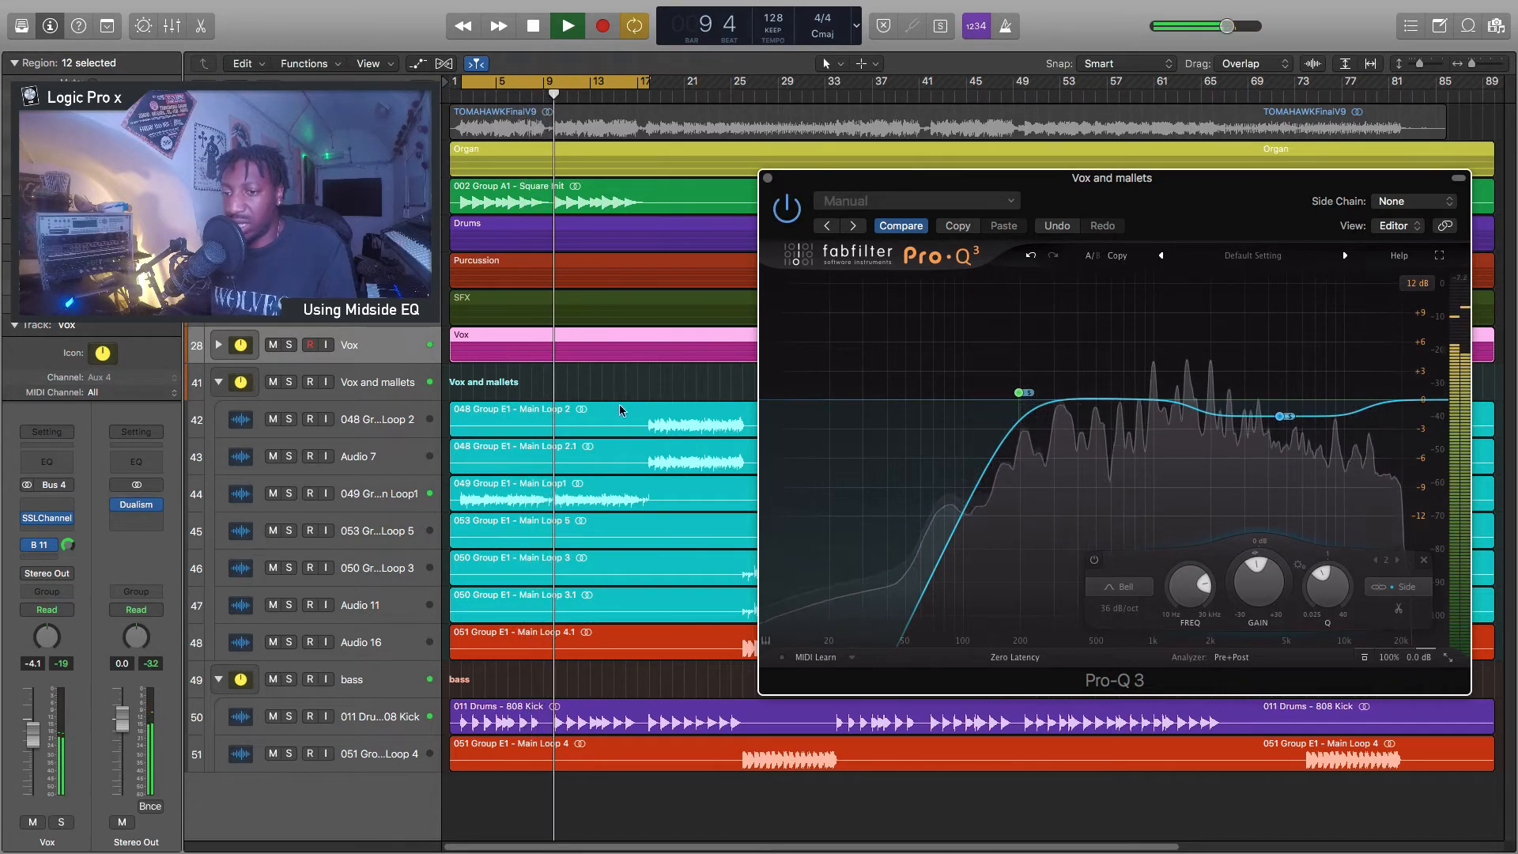
Set the Vox and mallets channel fader to -4.9 dB and stop playback
left_click(377, 382)
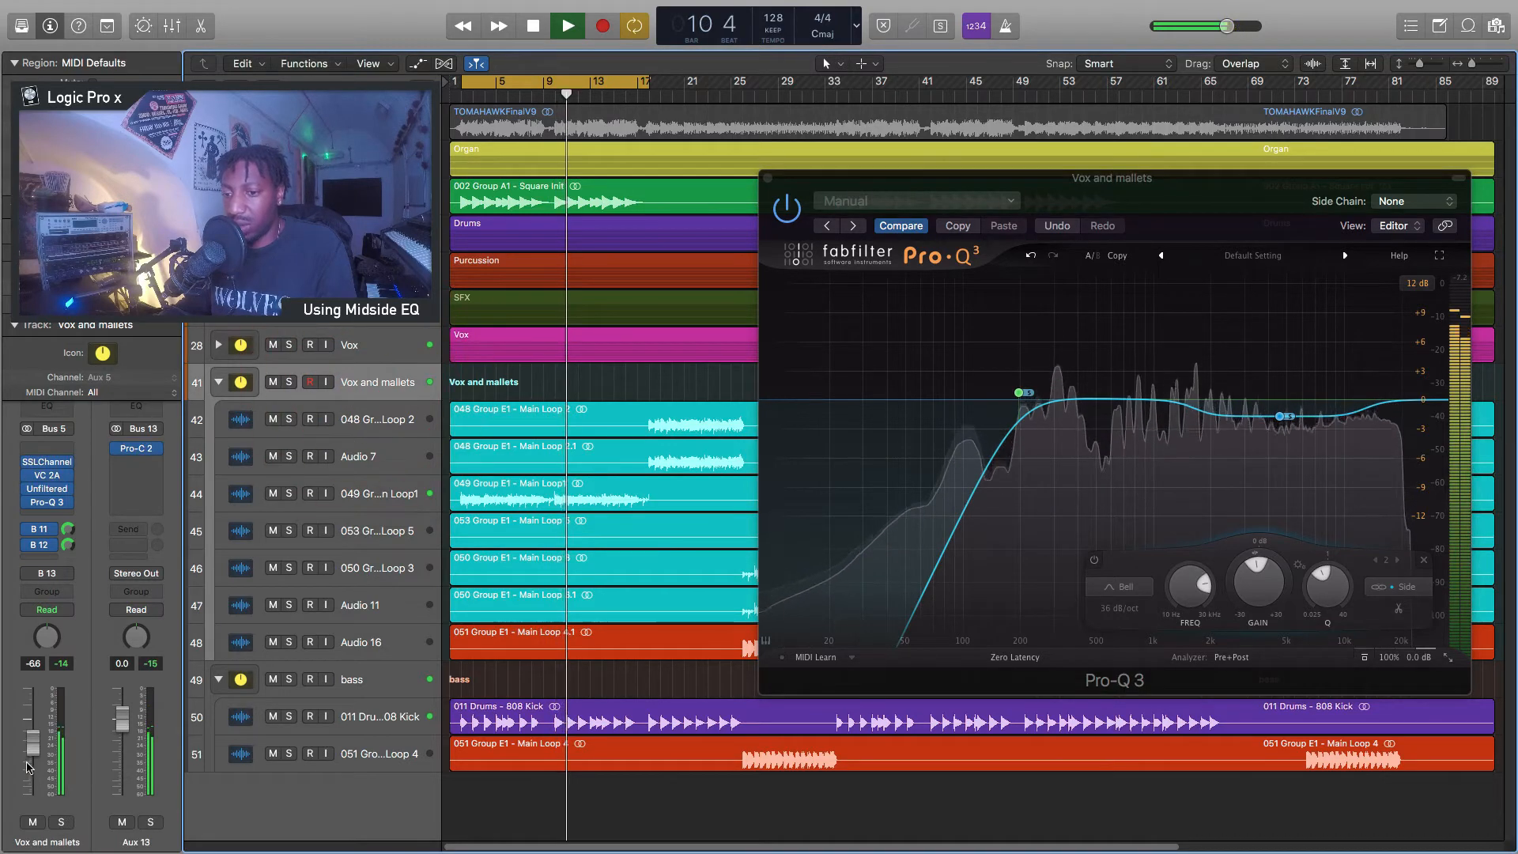
left_click_drag(28, 767, 33, 735)
key("space")
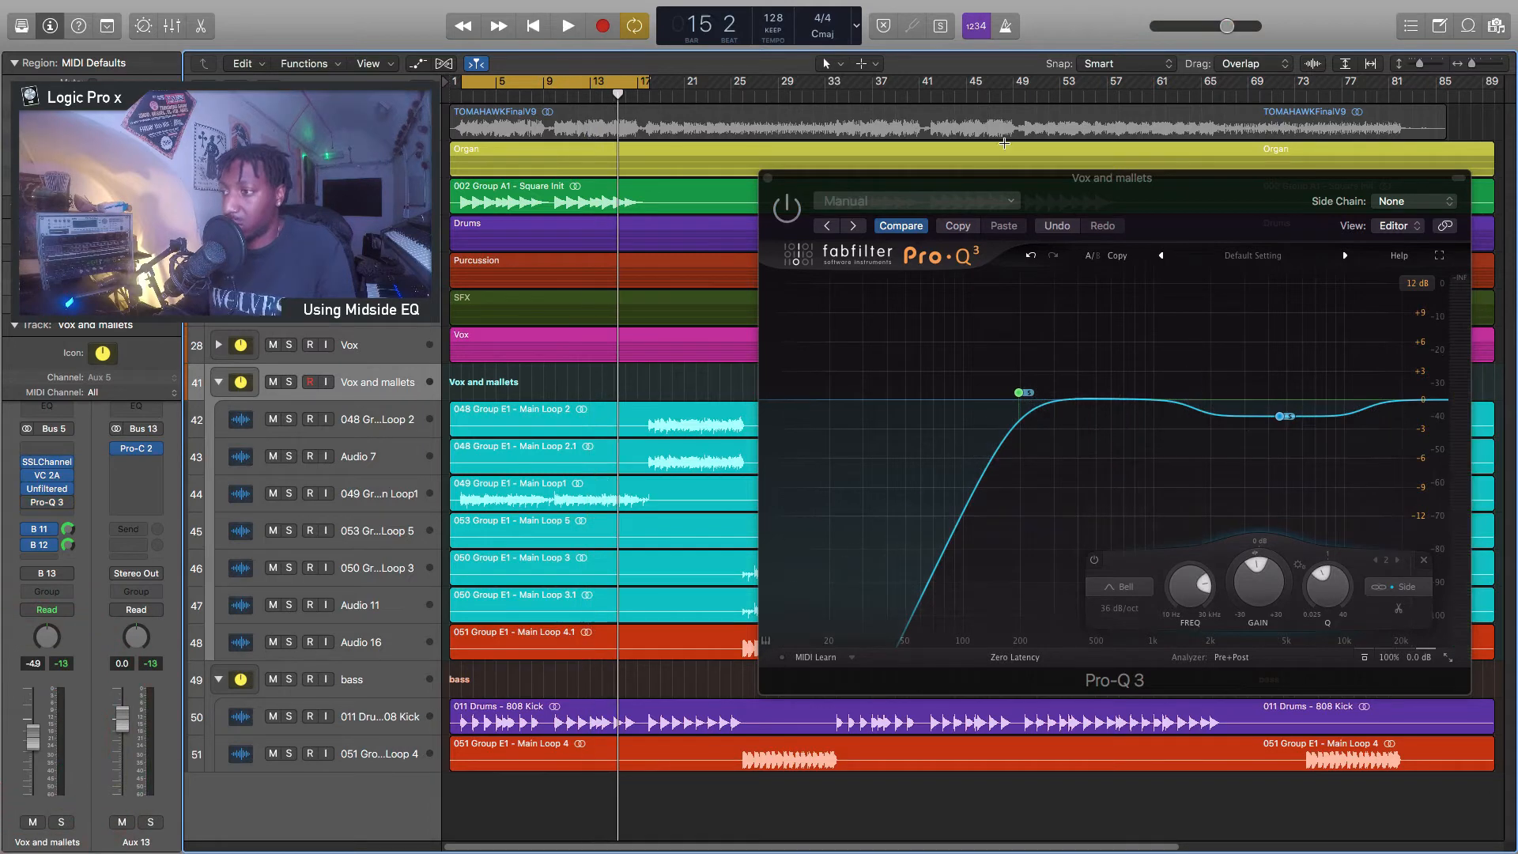
Reposition the Pro-Q 3 window and replay the mix at the new group level, comparing the EQ against bypass
left_click_drag(1105, 199, 1058, 155)
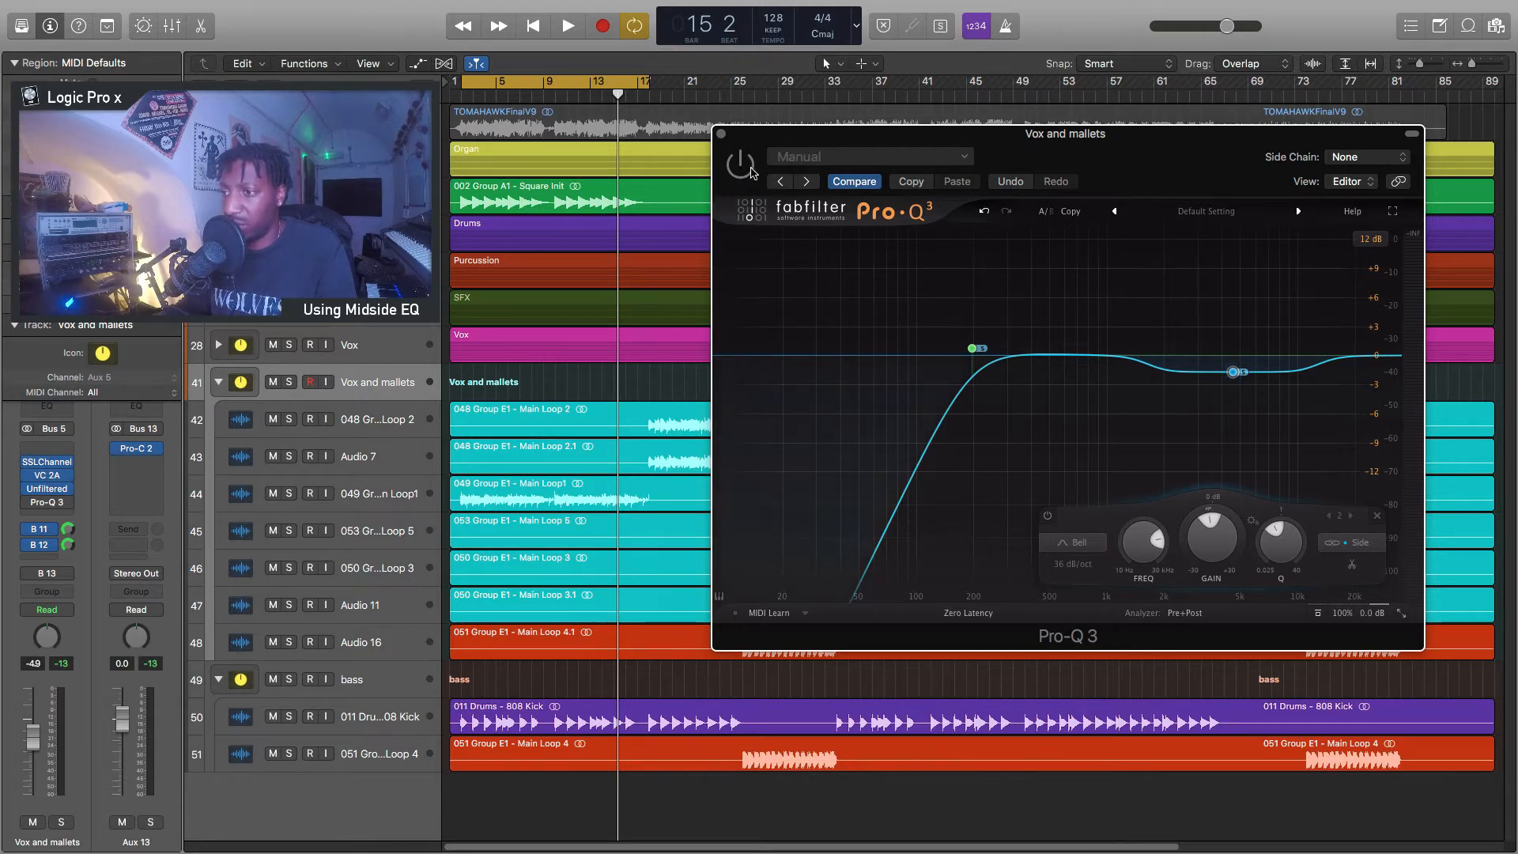
key("space")
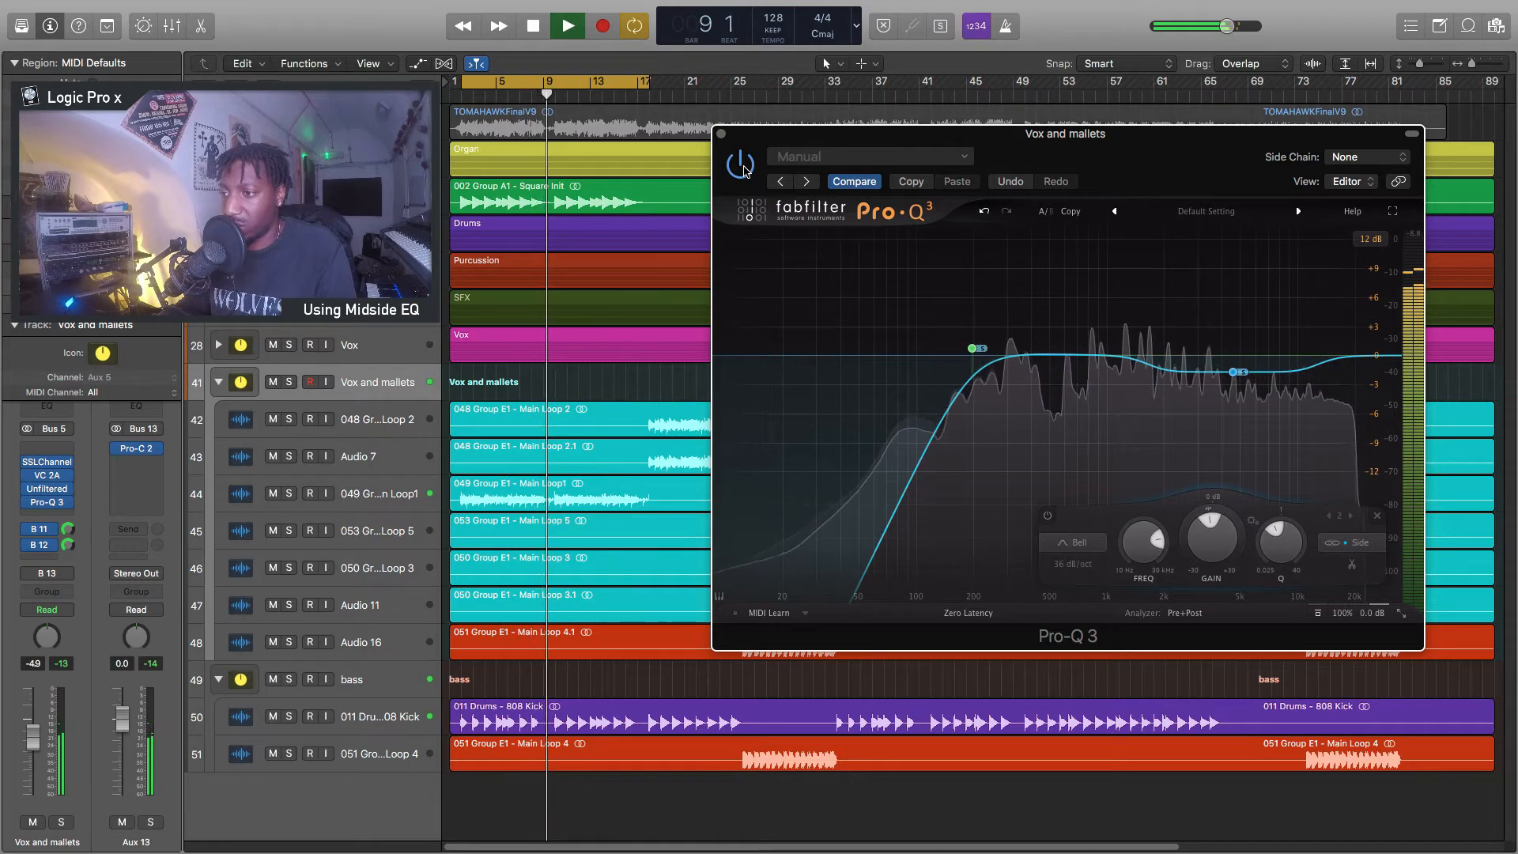
key("space")
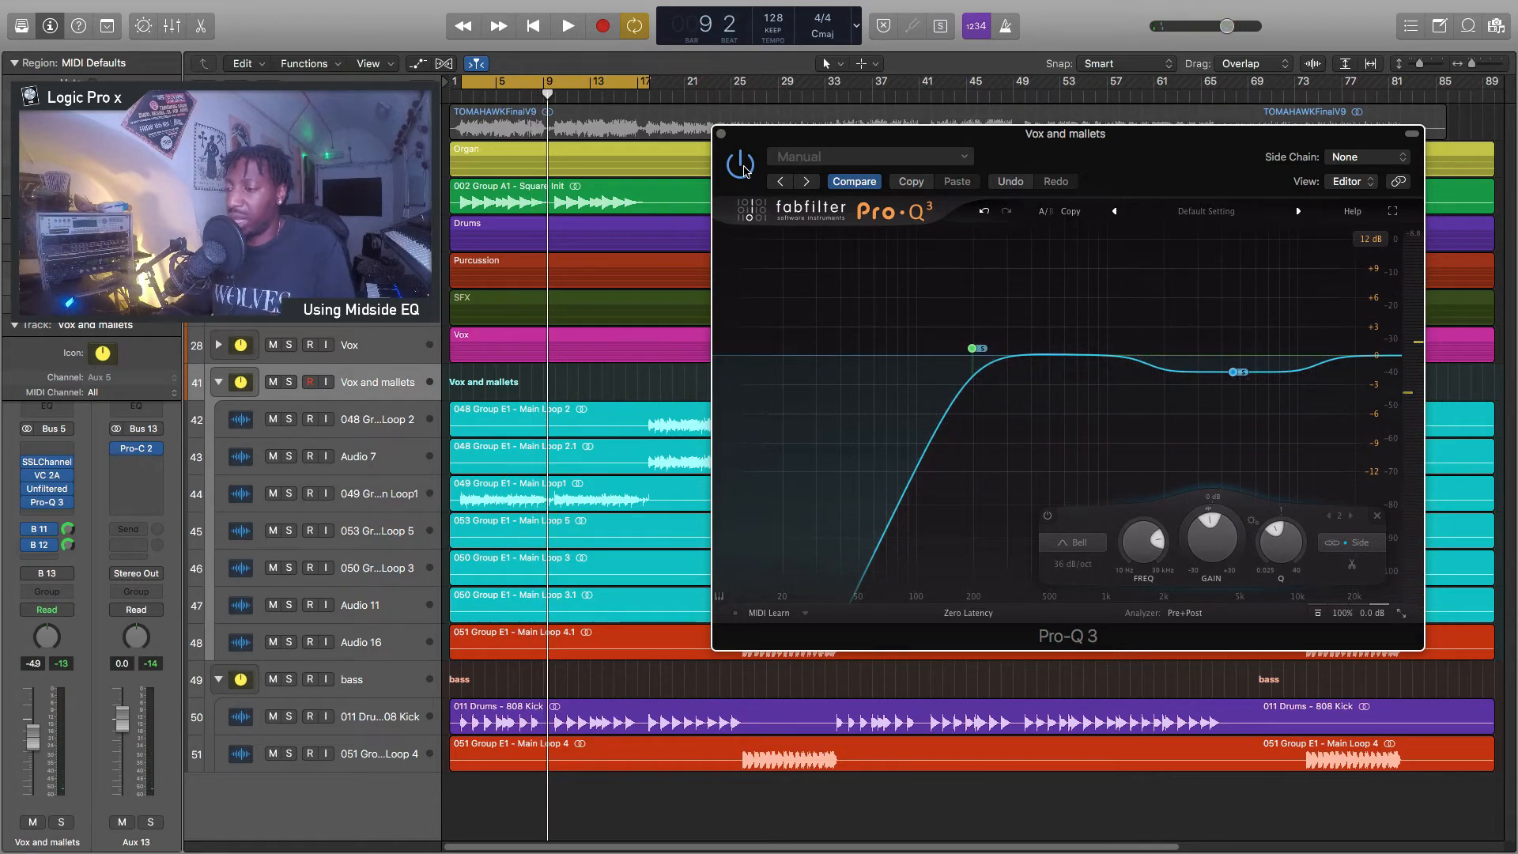
left_click_drag(1160, 152, 1146, 160)
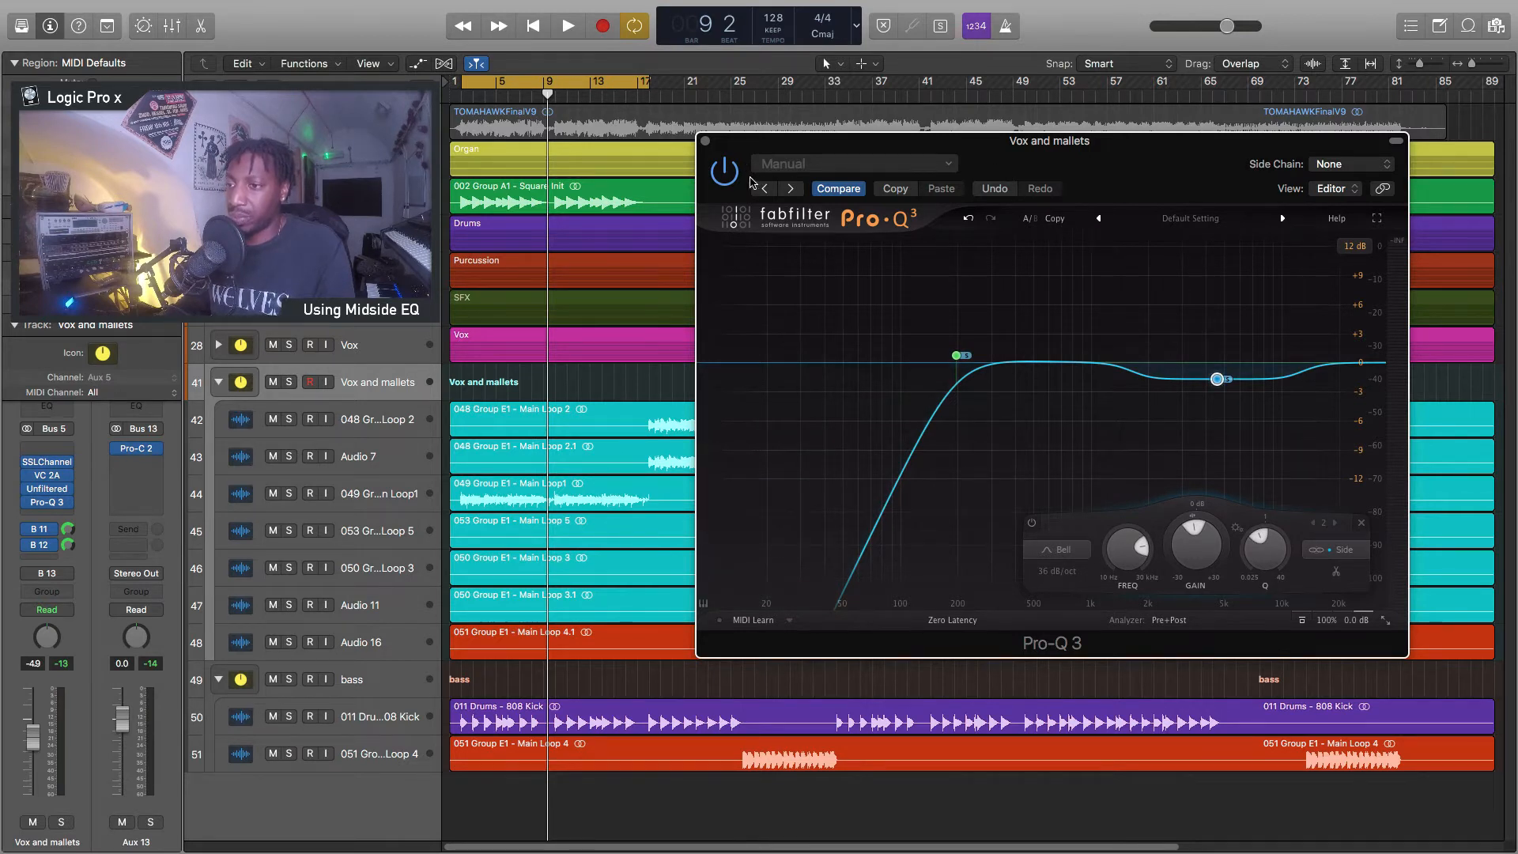
key("space")
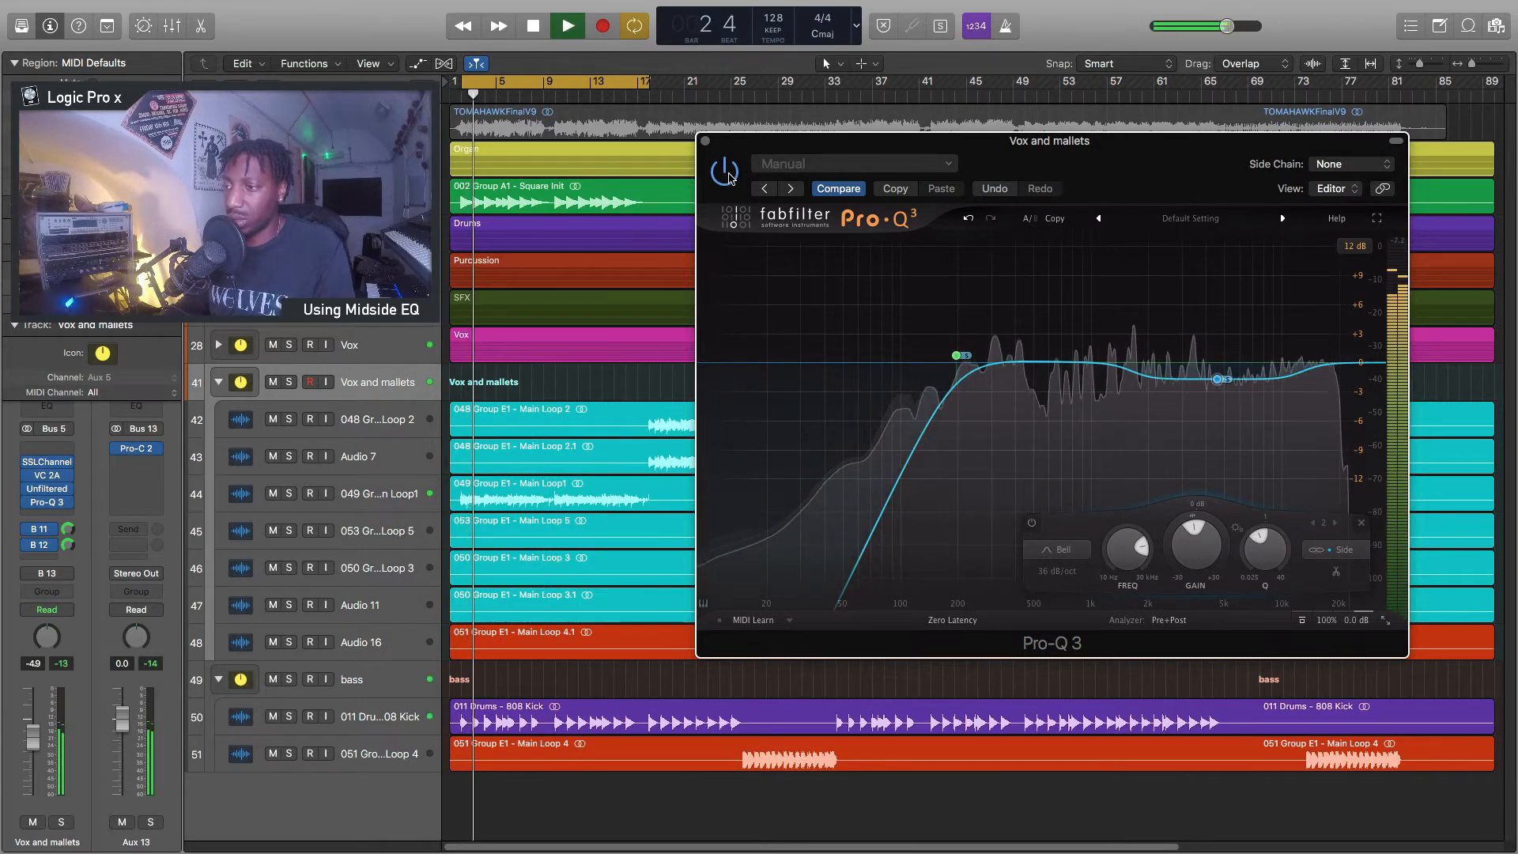
left_click(729, 177)
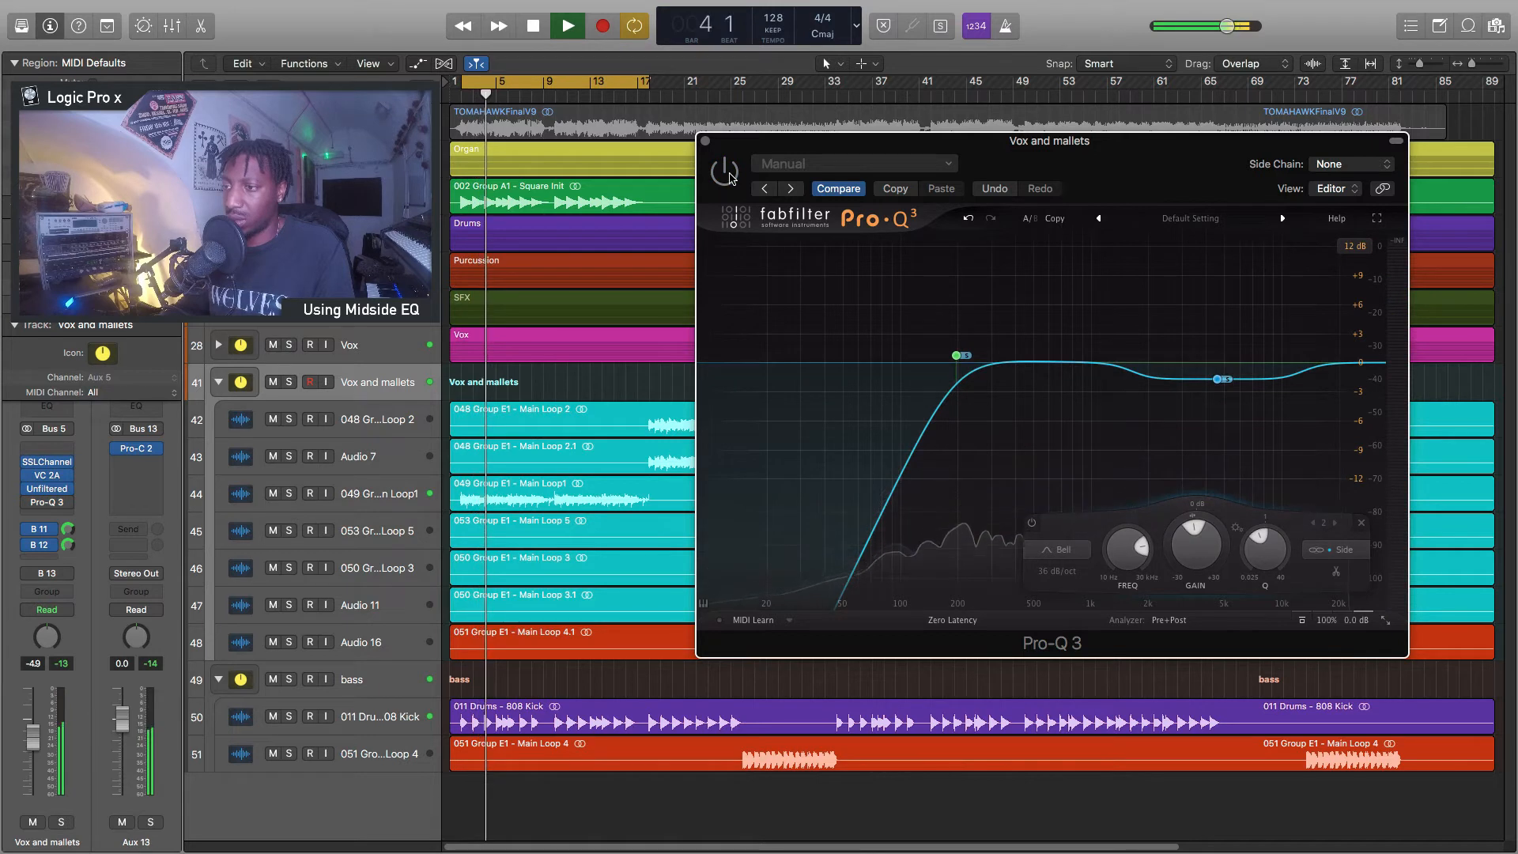
left_click(725, 171)
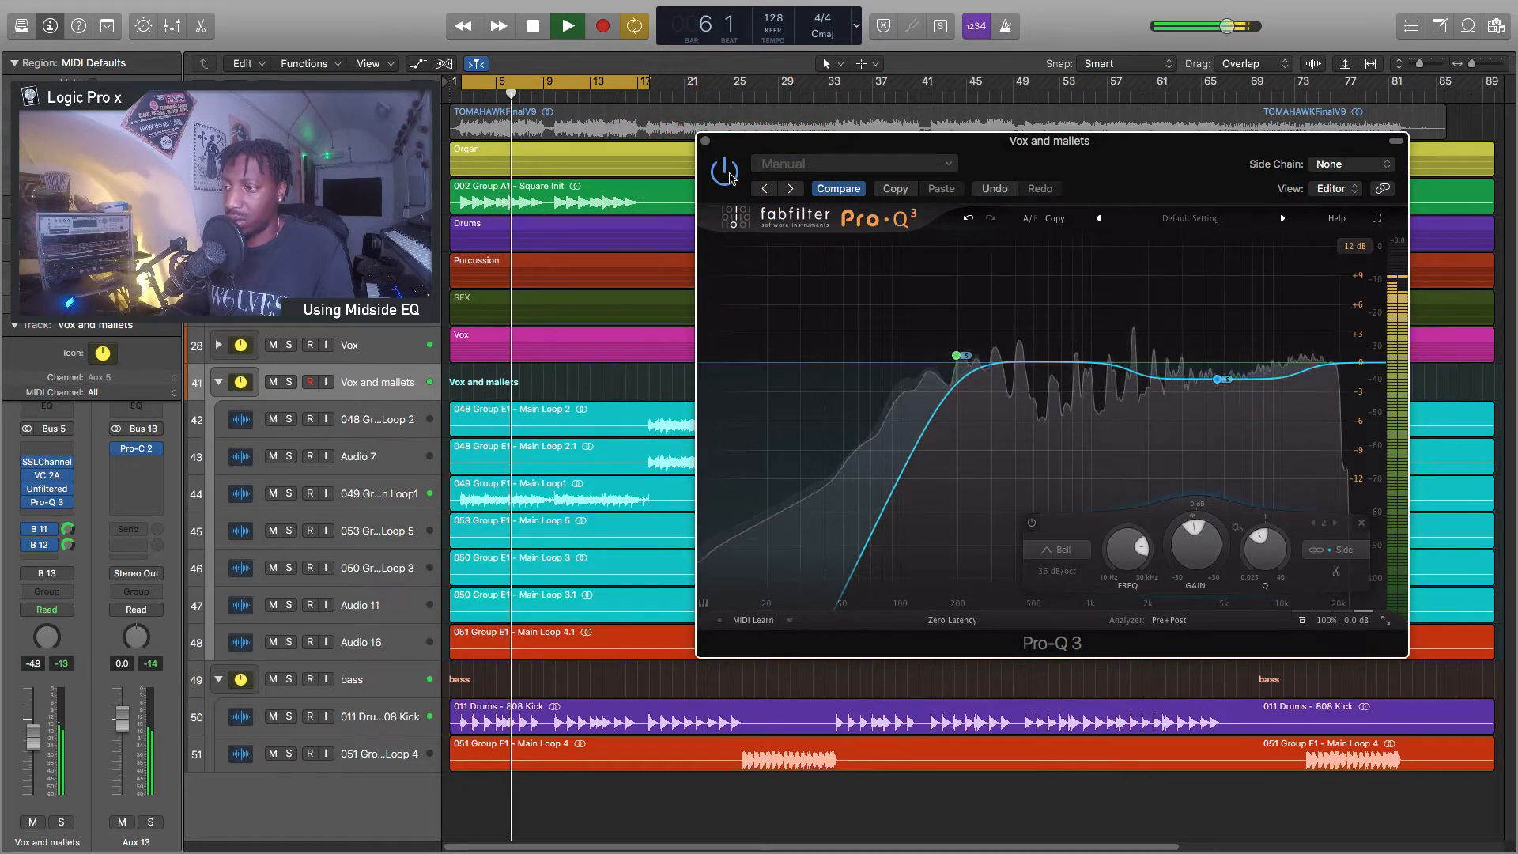
left_click(727, 174)
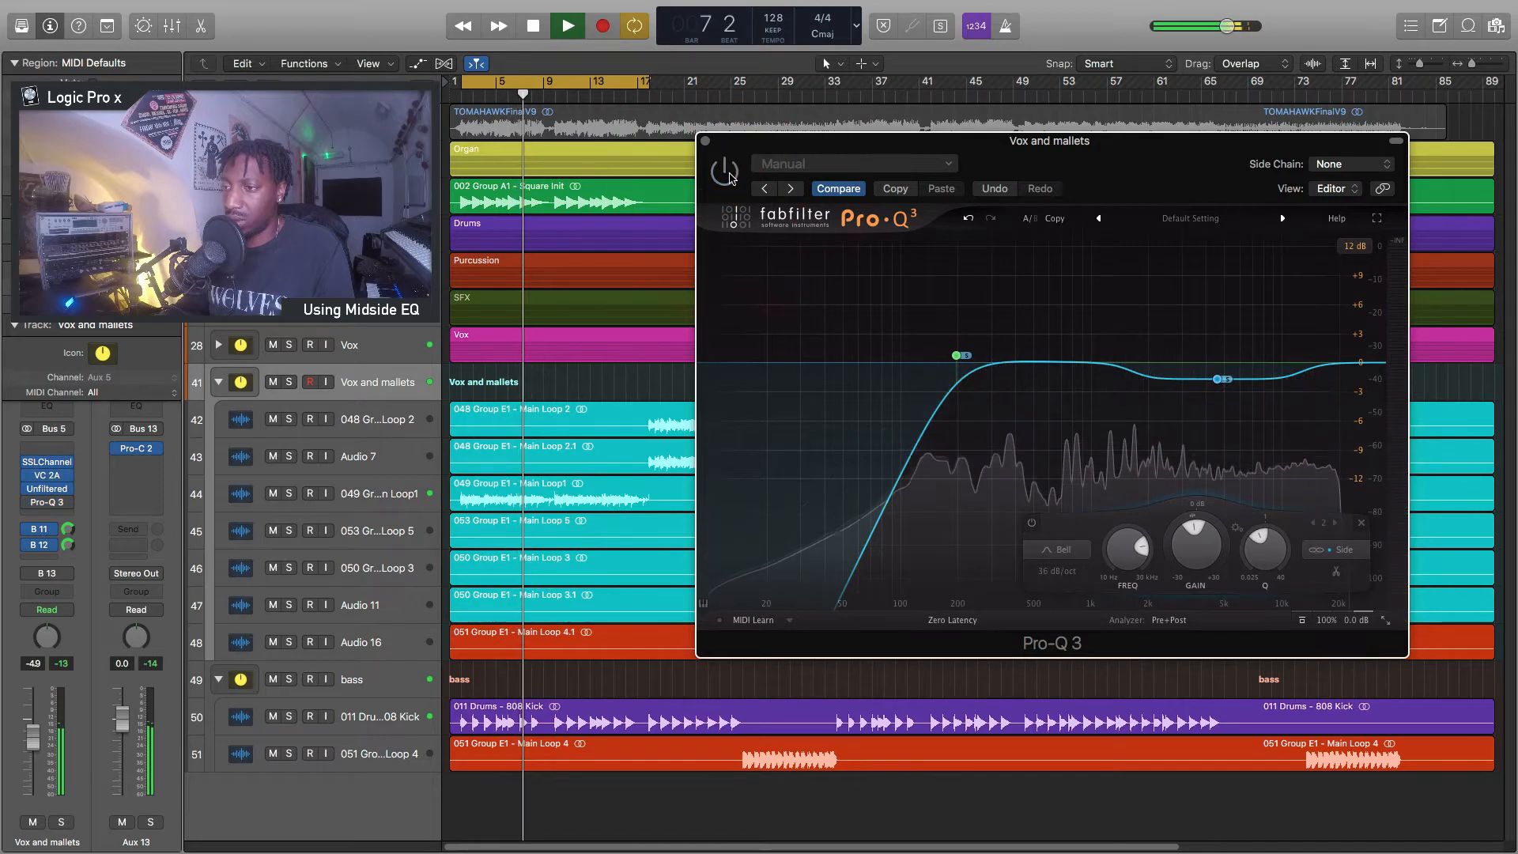
key("space")
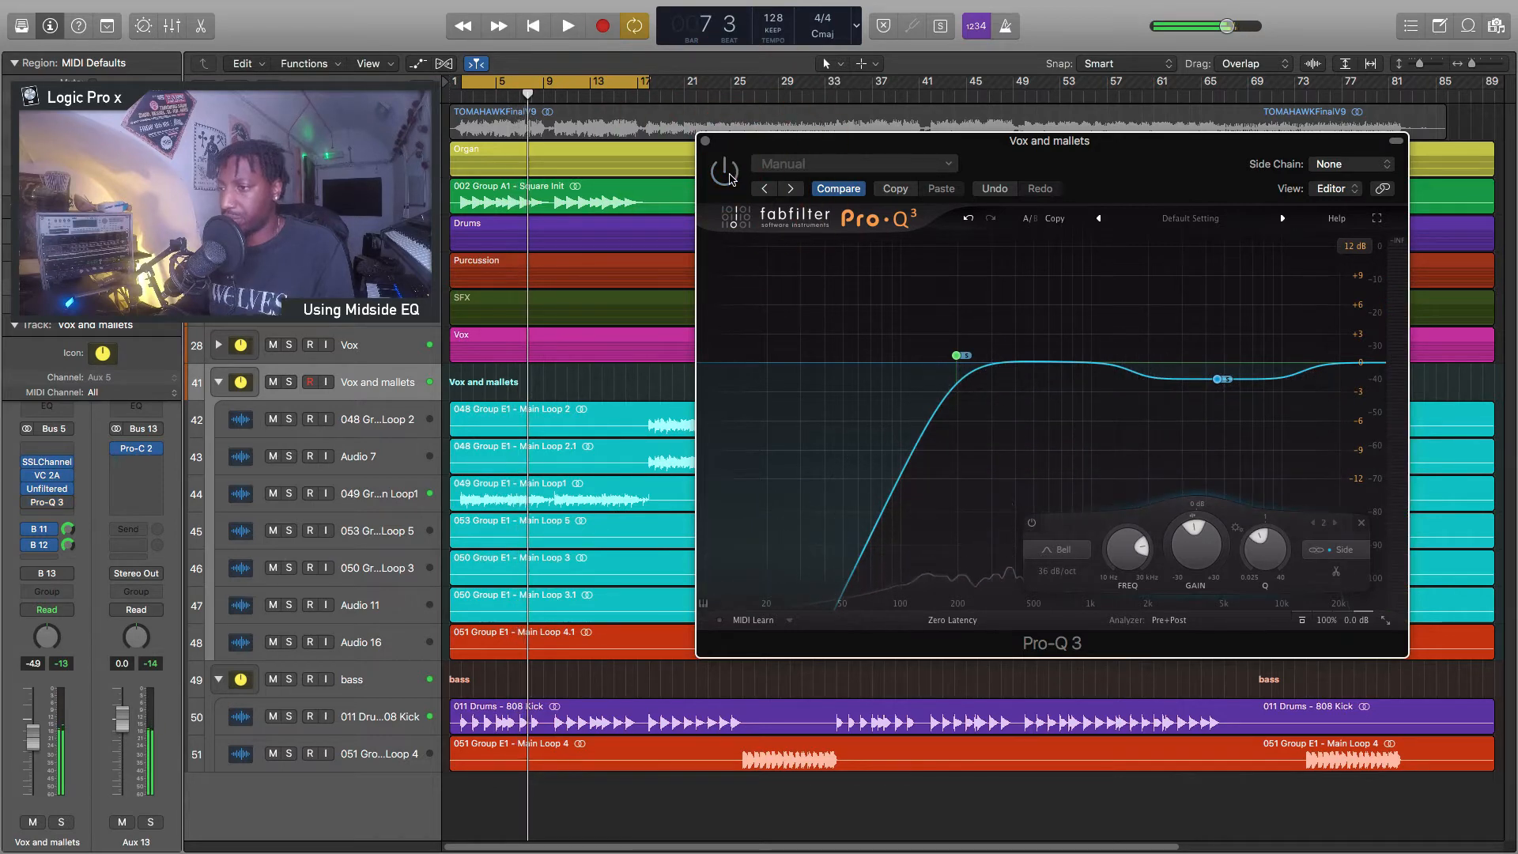
Replace Pro-Q 3 on the Vox and mallets channel with a stereo Channel EQ and move its window over the arrangement
left_click(704, 142)
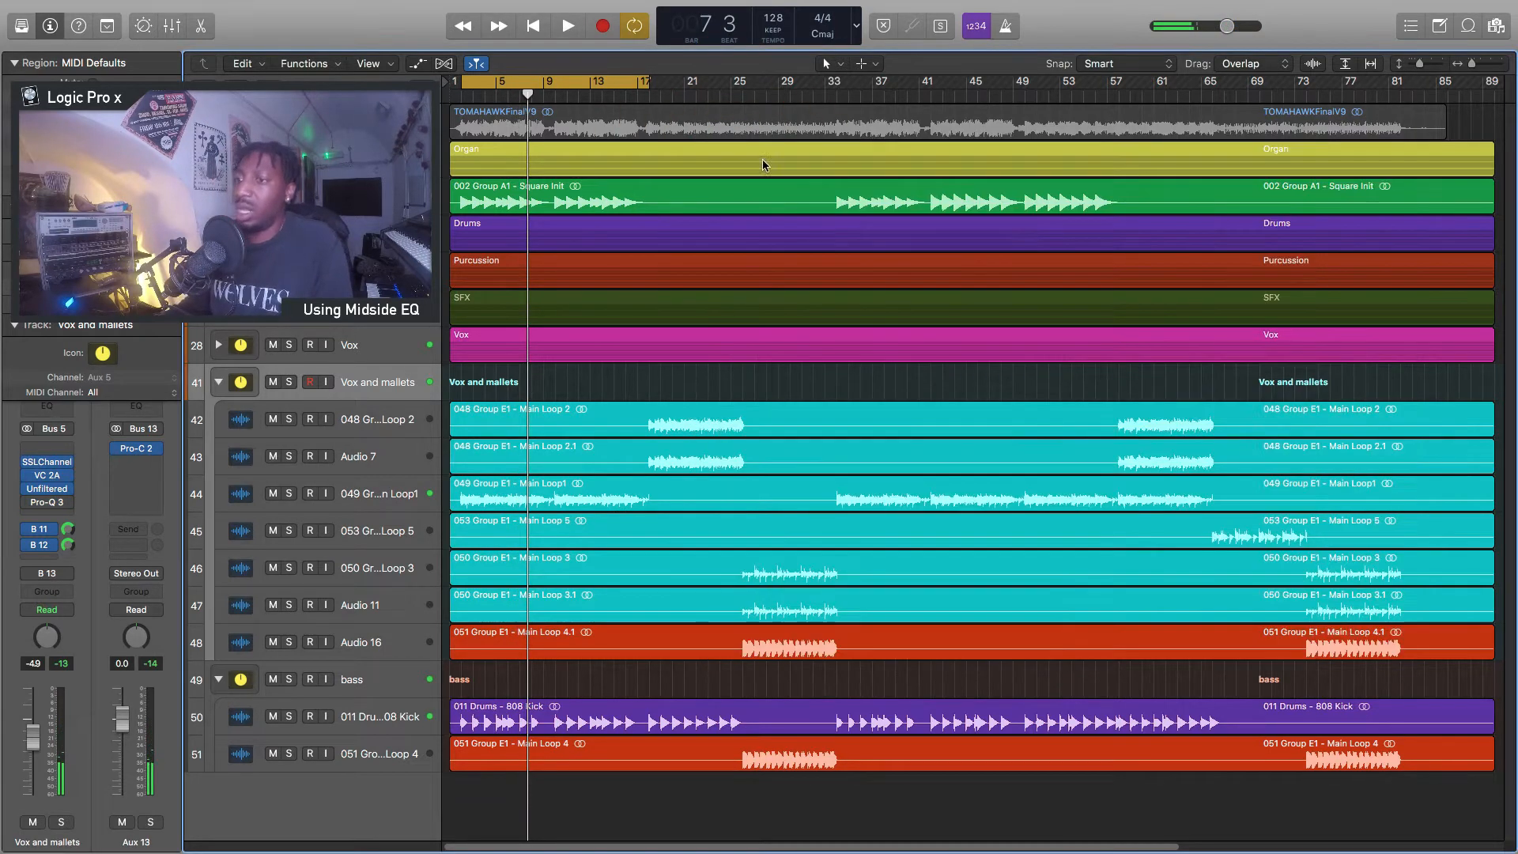
left_click(67, 504)
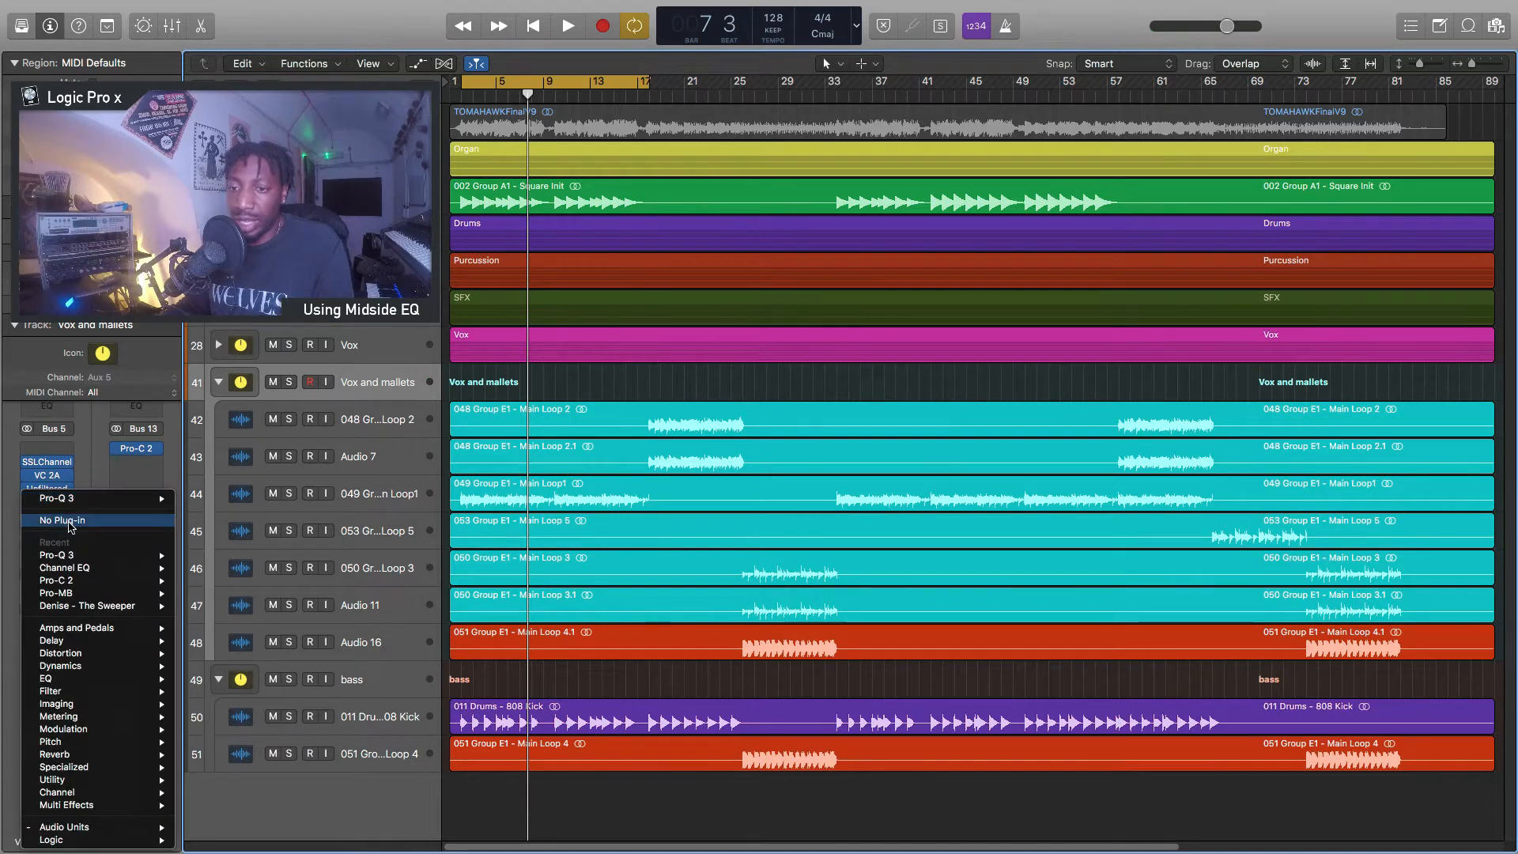
left_click(69, 521)
left_click(55, 517)
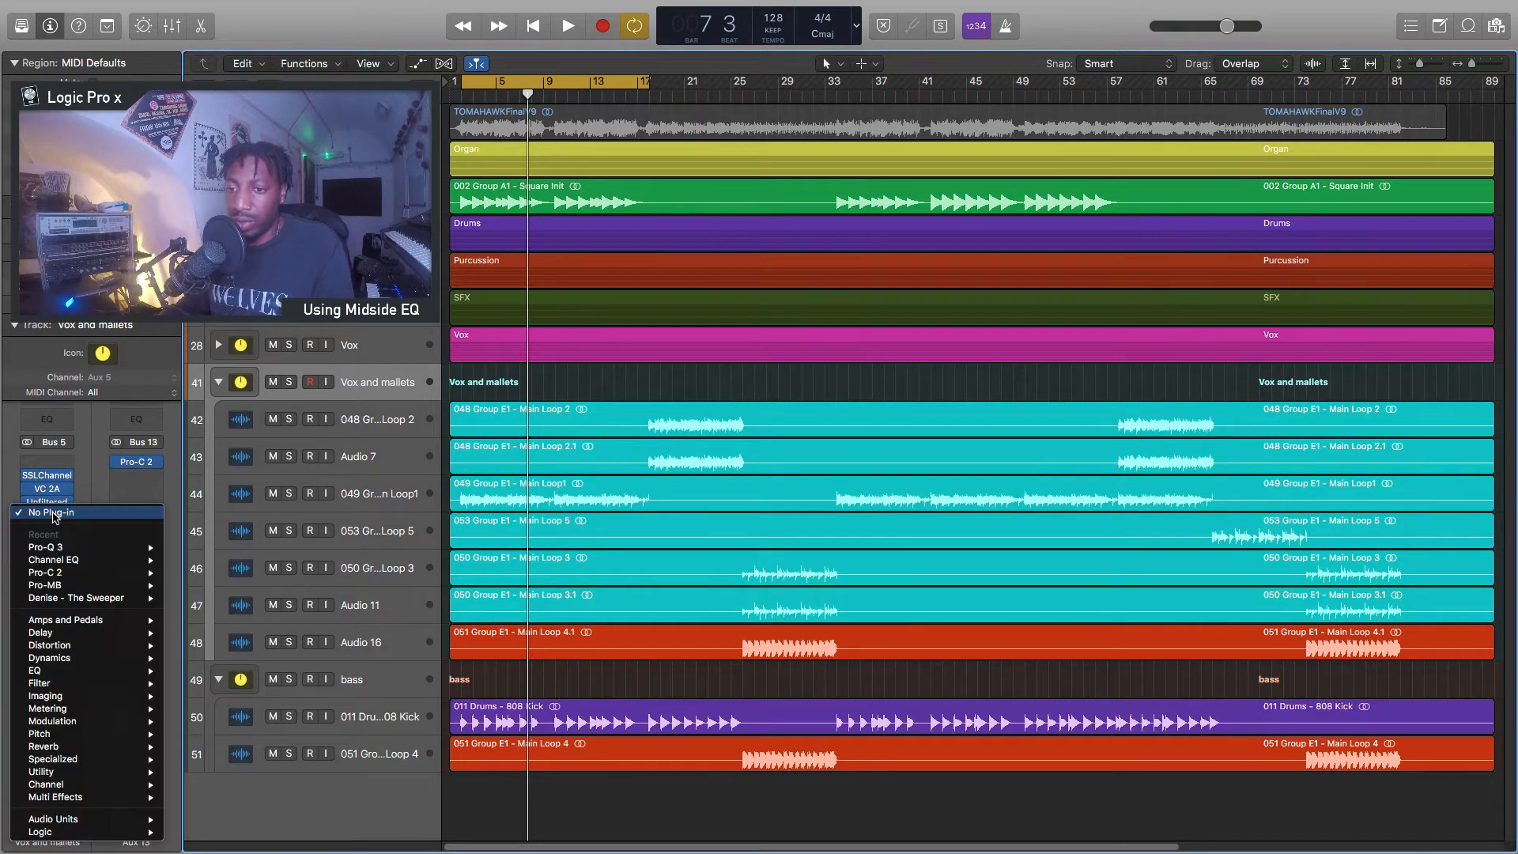
mouse_move(94, 560)
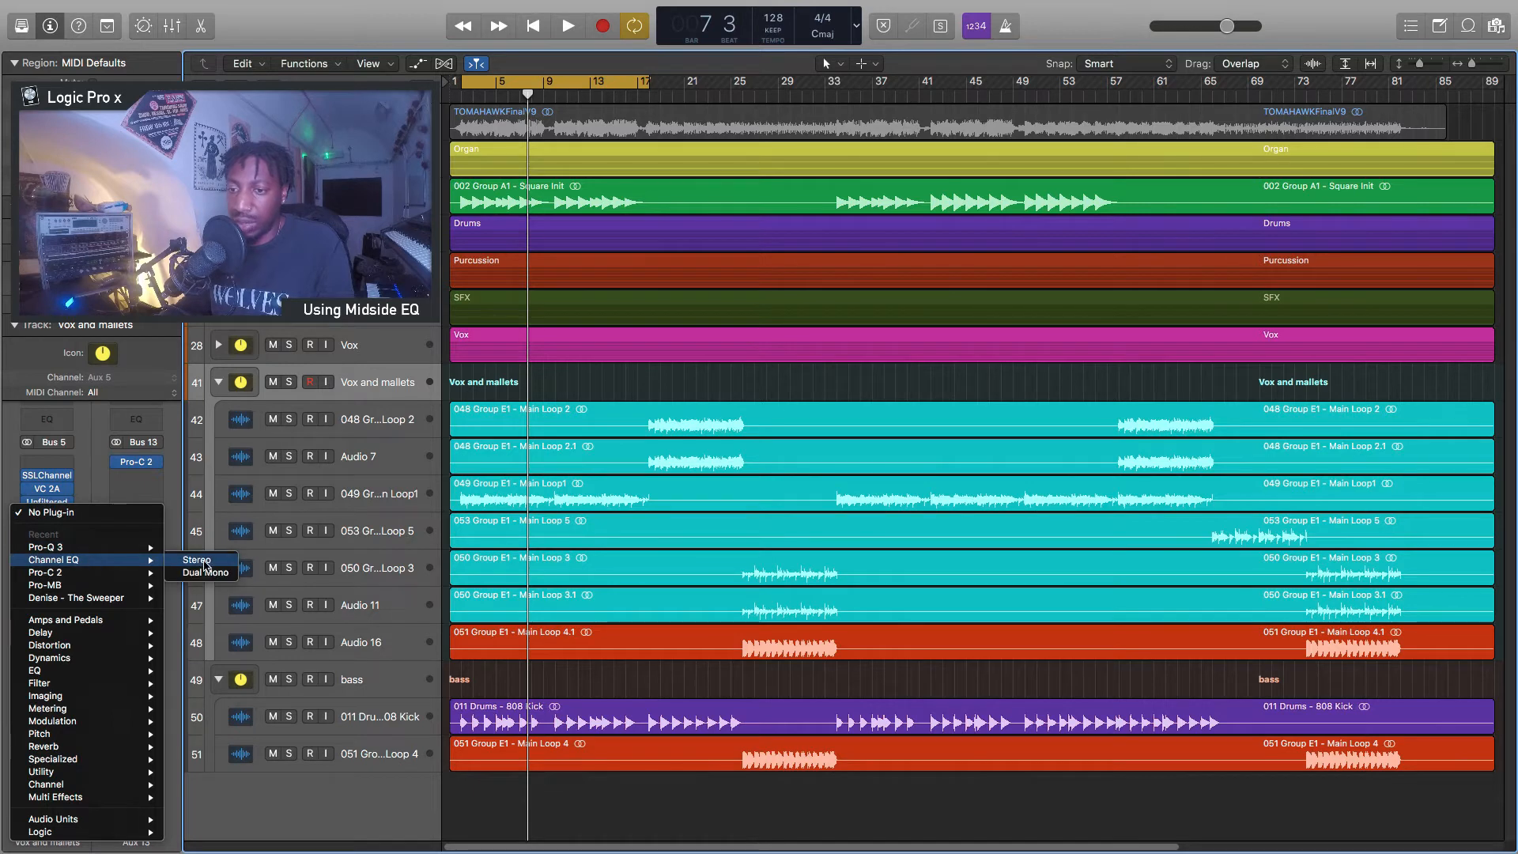
left_click(210, 561)
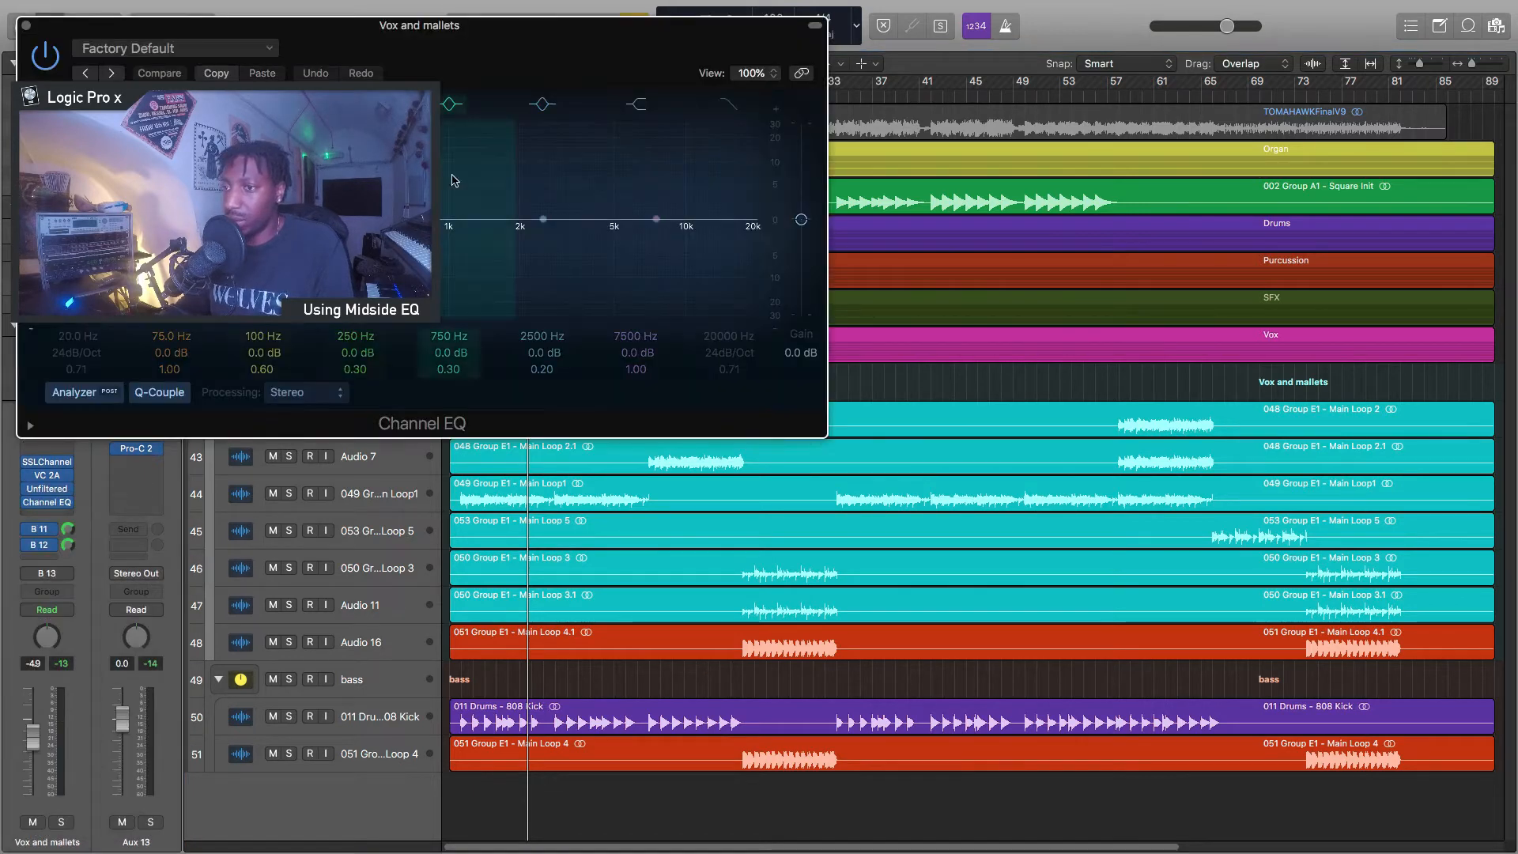
left_click_drag(476, 39, 1052, 197)
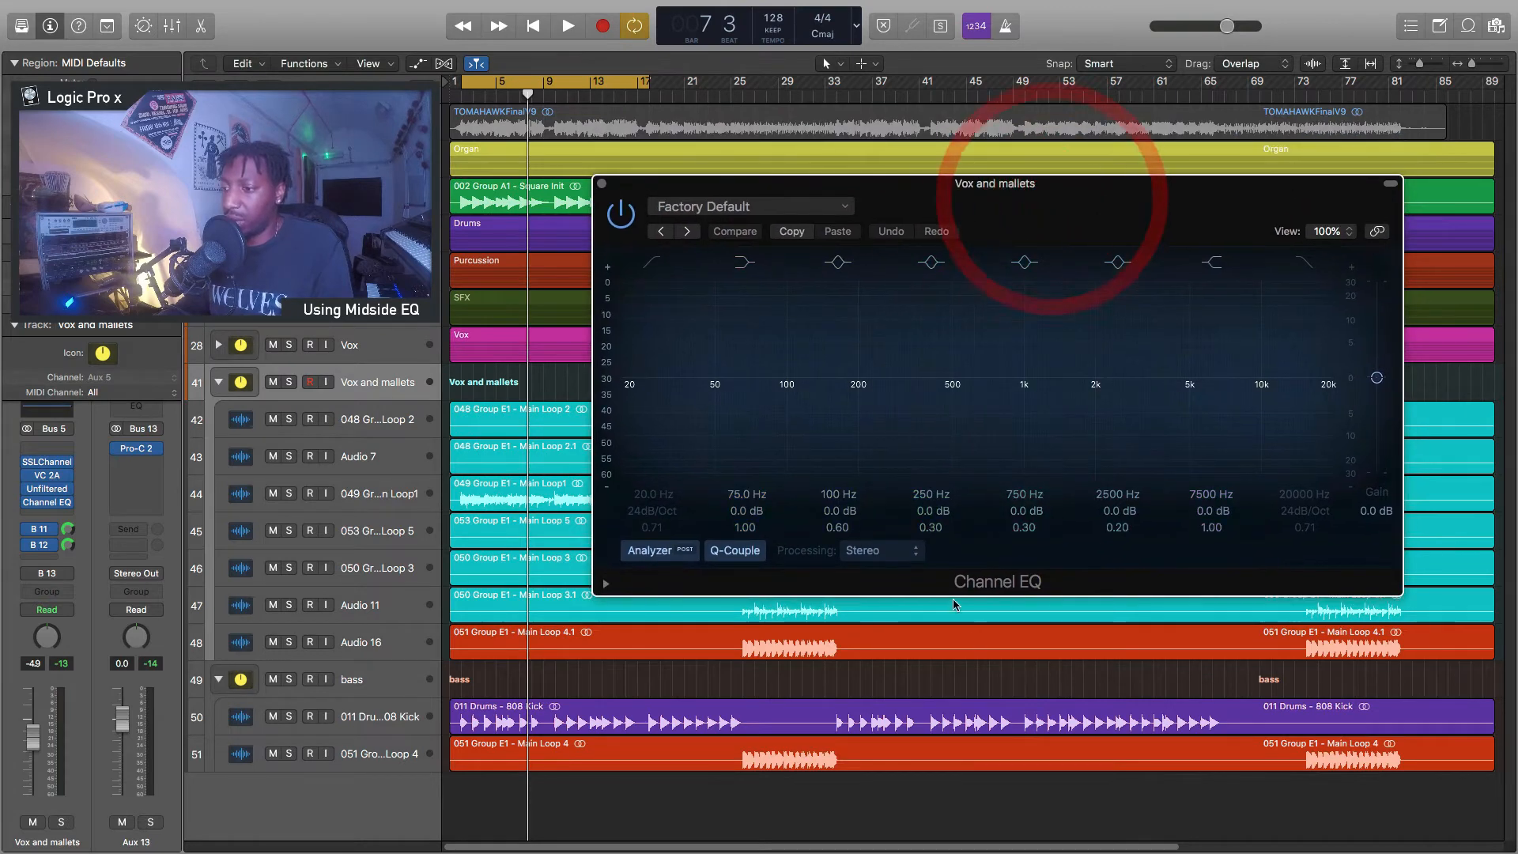
Set Channel EQ processing to Side Only, with a 36 dB/Oct low cut near 270 Hz and a -2.0 dB bell at 3800 Hz, Q 0.39
left_click(885, 557)
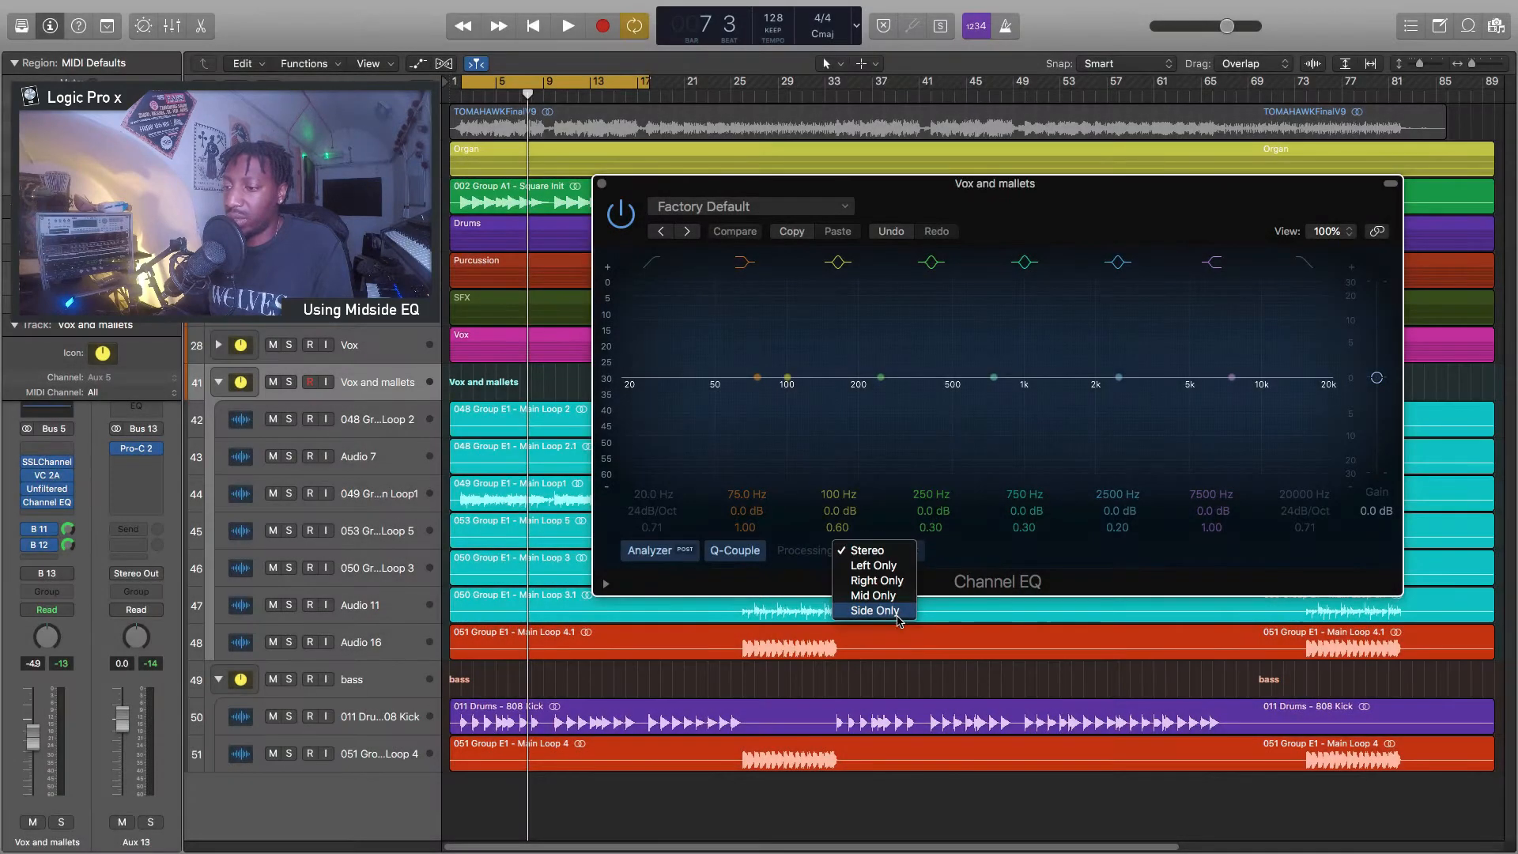
left_click(877, 613)
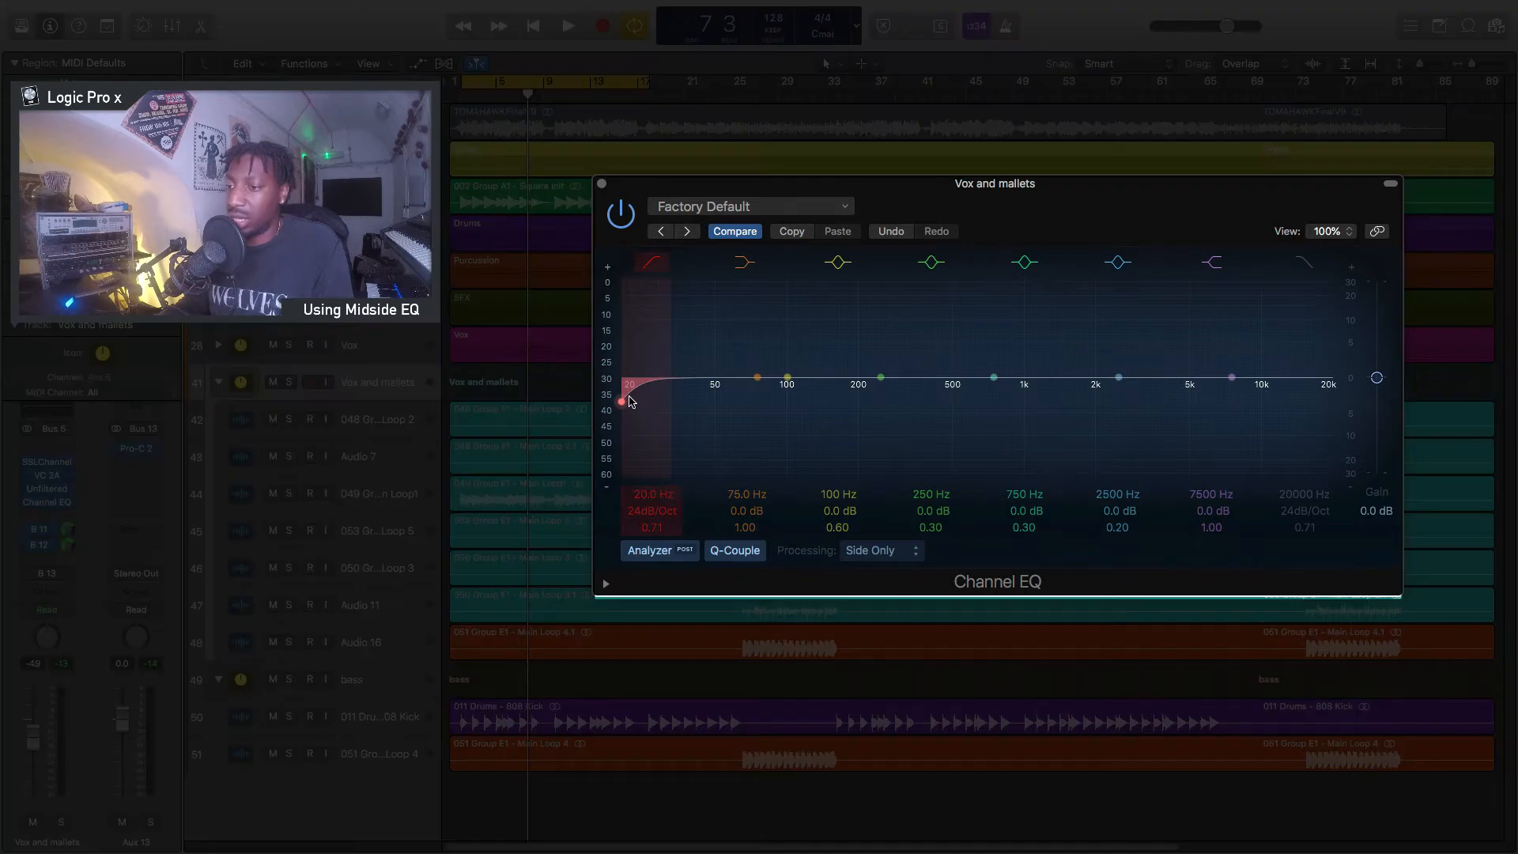
left_click_drag(622, 400, 989, 406)
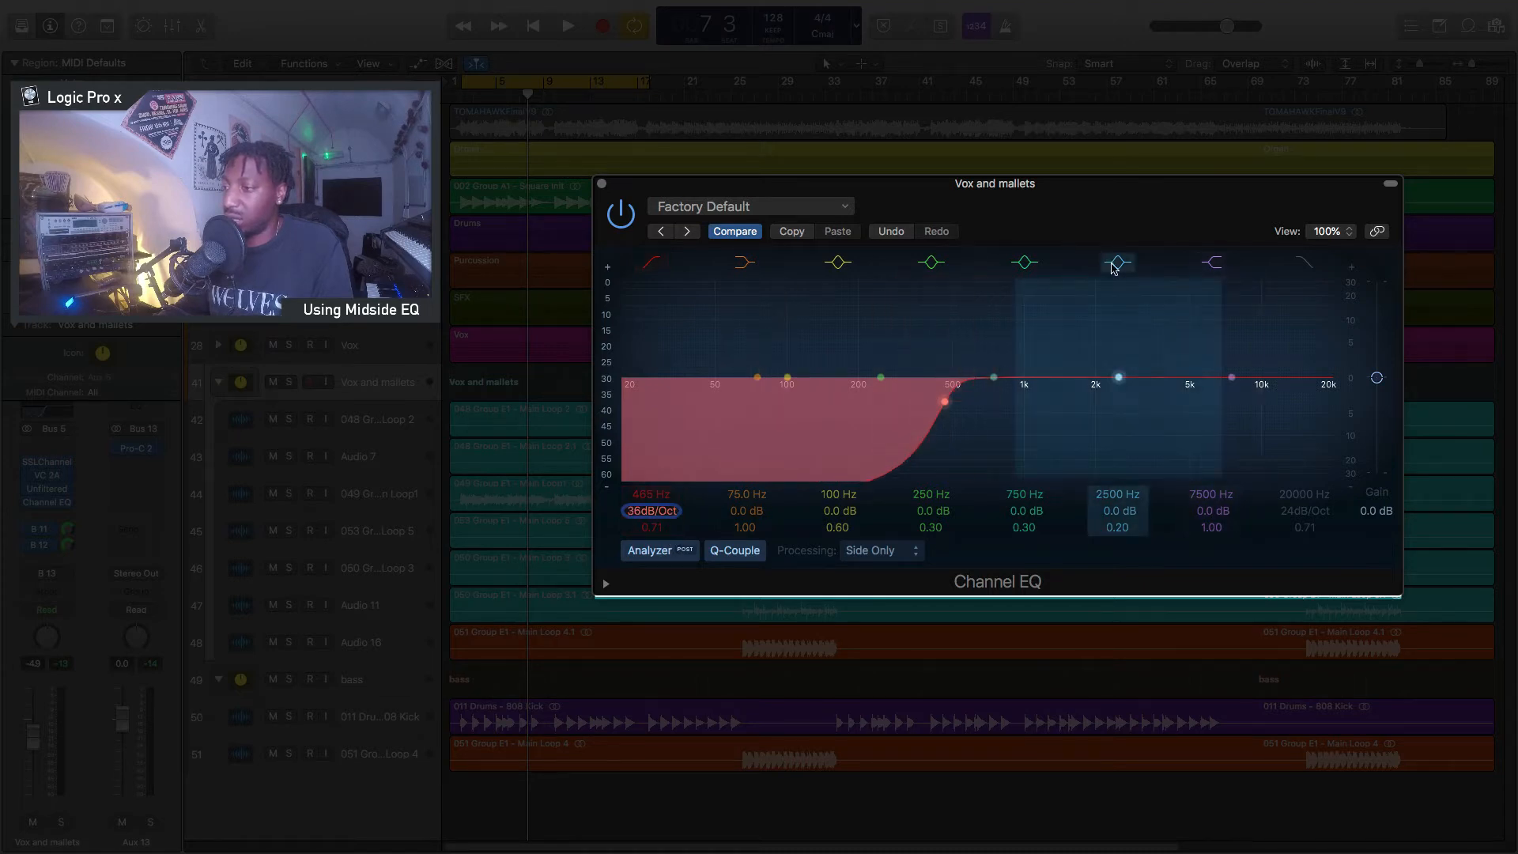
left_click_drag(1109, 382, 1175, 398)
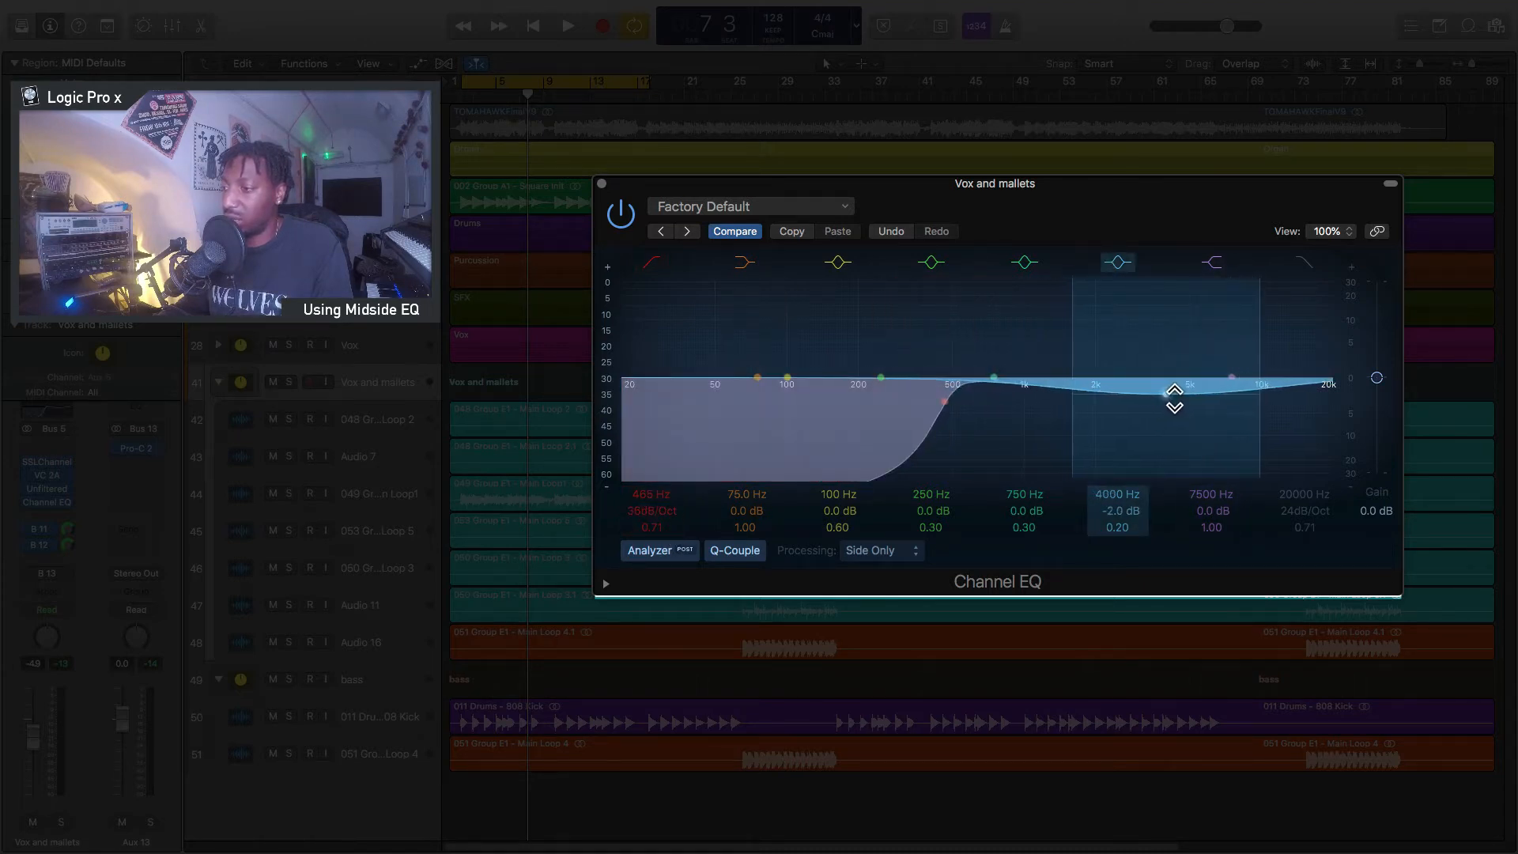
left_click_drag(1123, 528, 1123, 516)
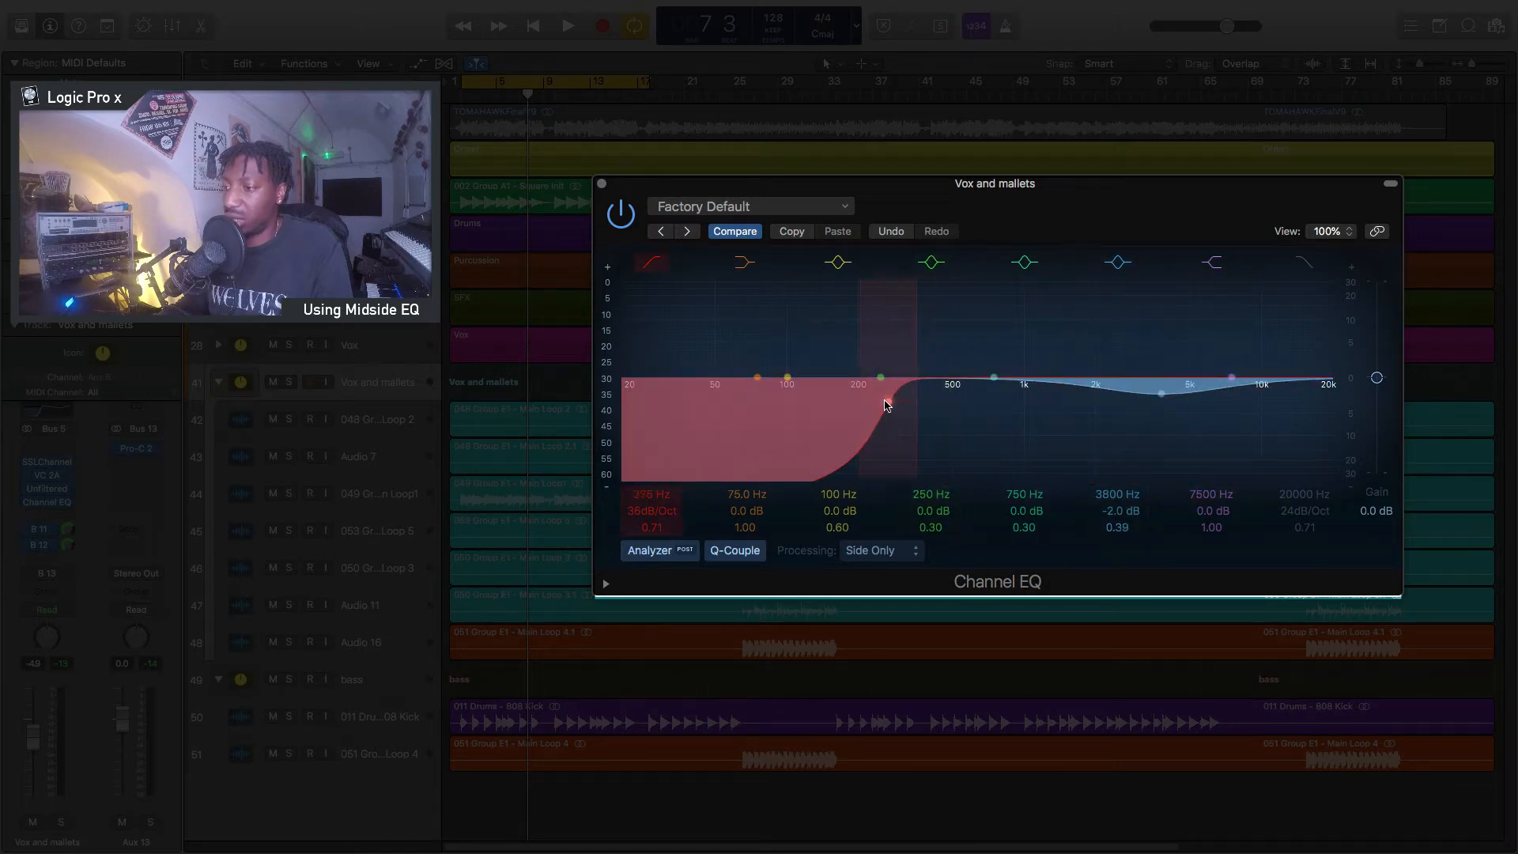
Play the mix, compare Channel EQ against bypass, and set the high-mid bell to -3.5 dB at 3850 Hz with a Q of 0.20
key("space")
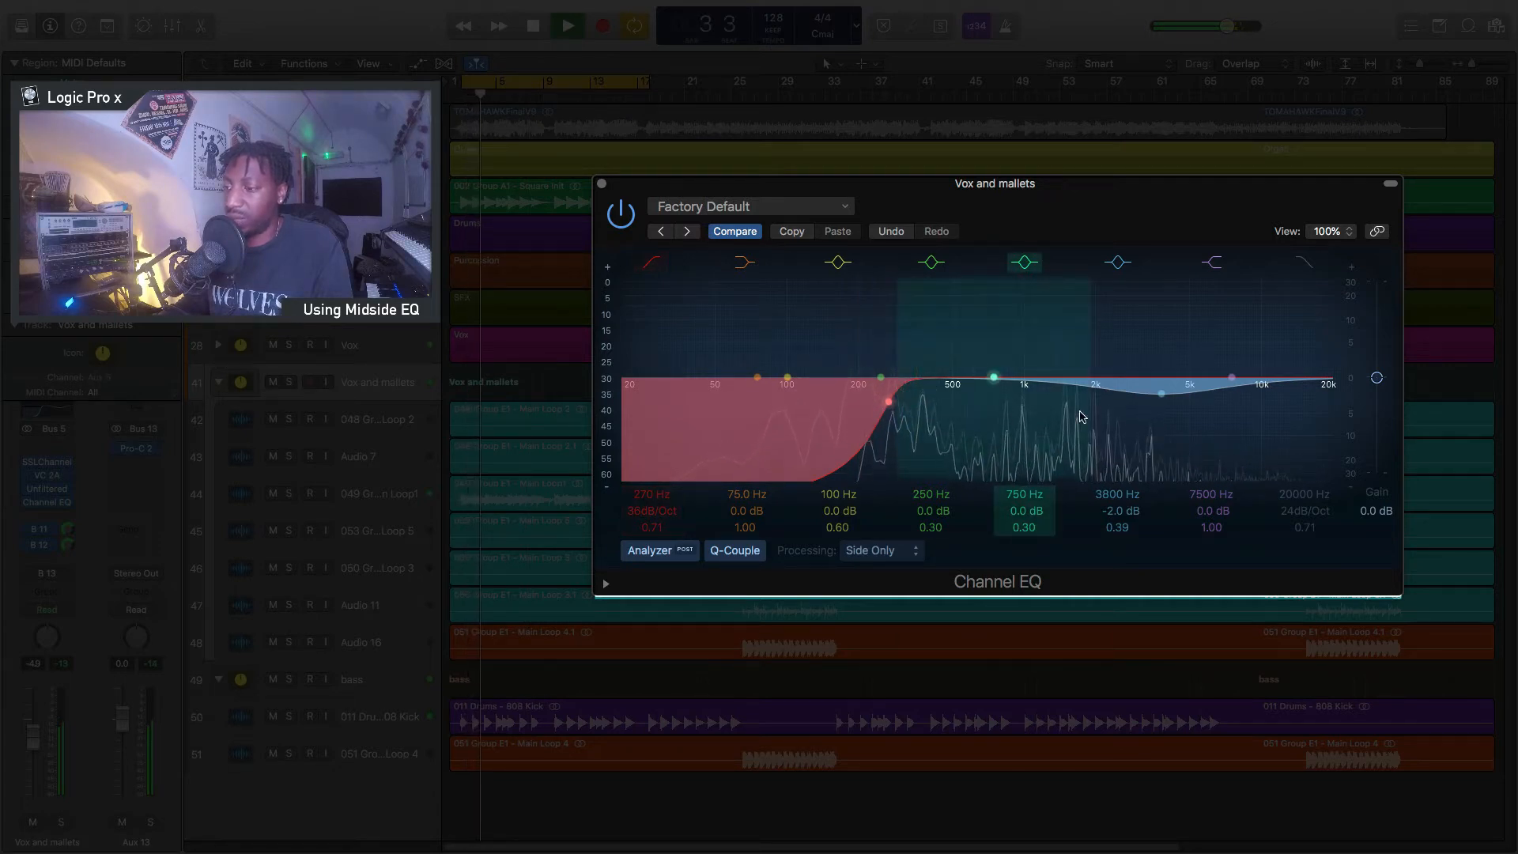
left_click(617, 215)
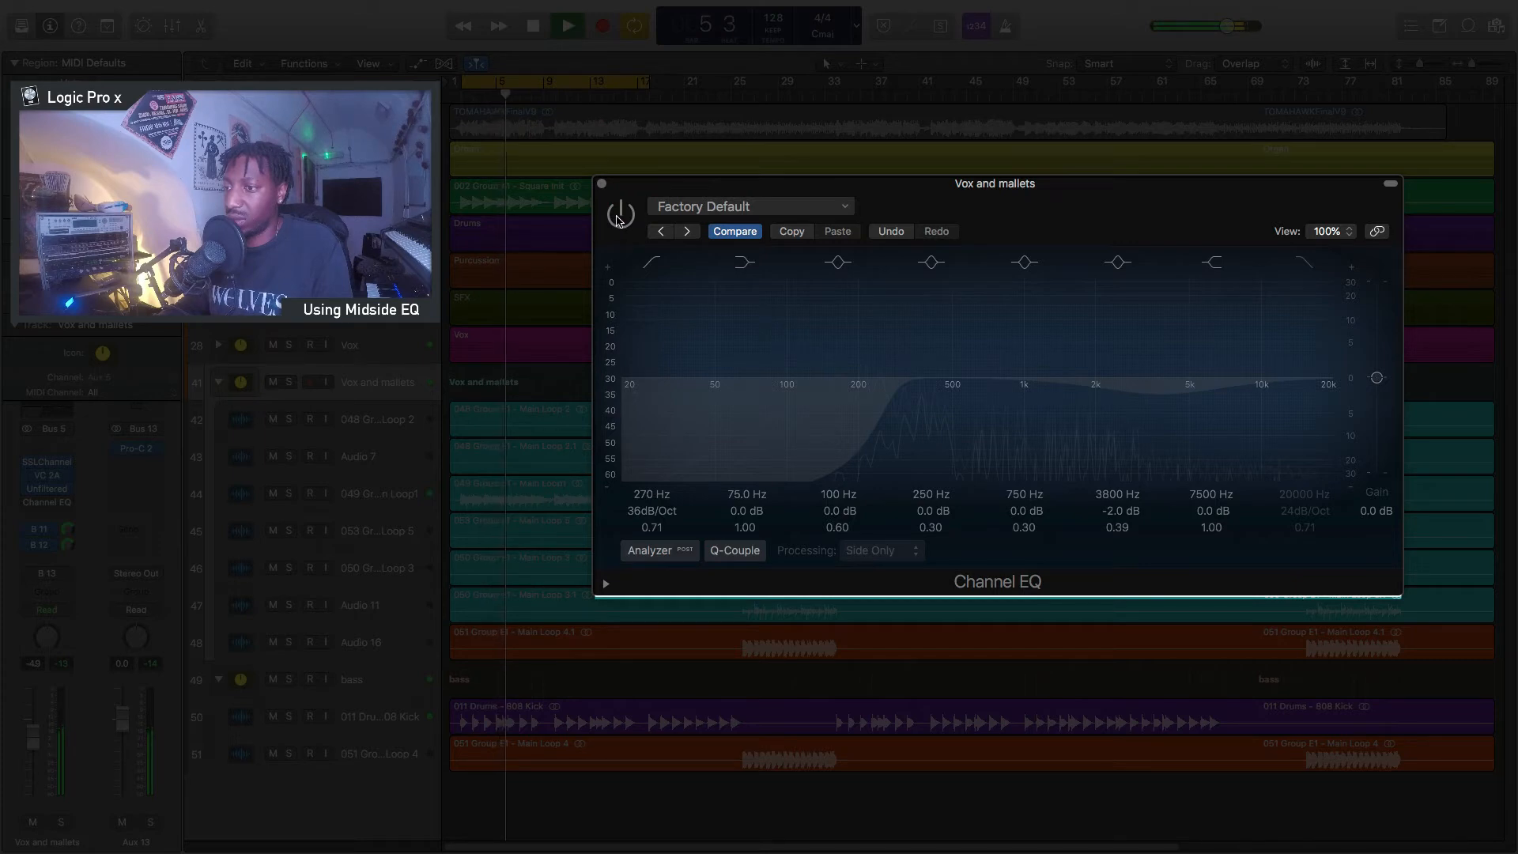
left_click(619, 217)
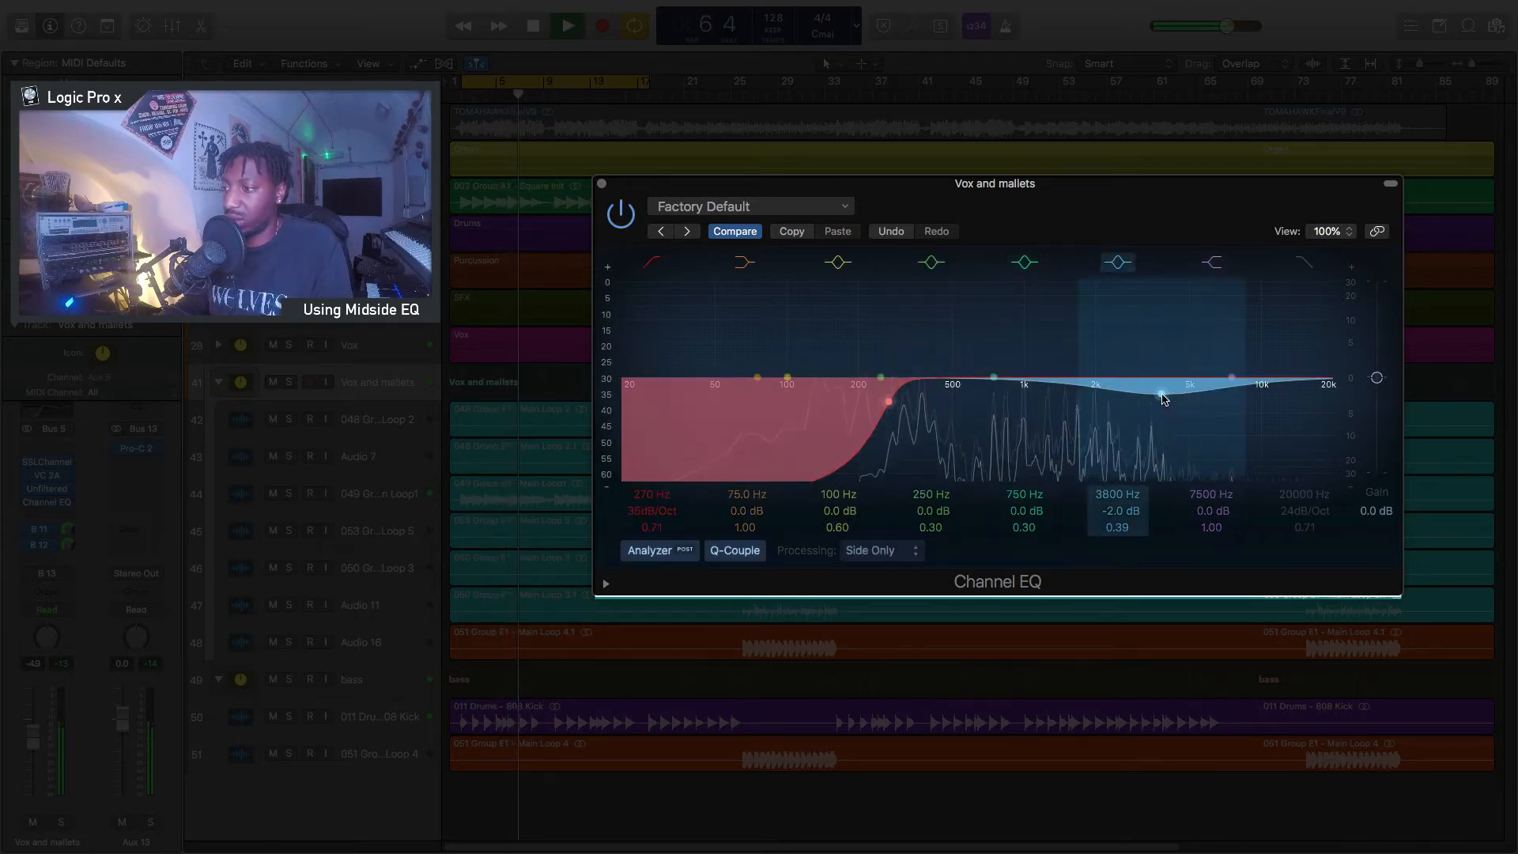
left_click_drag(1164, 398, 1164, 404)
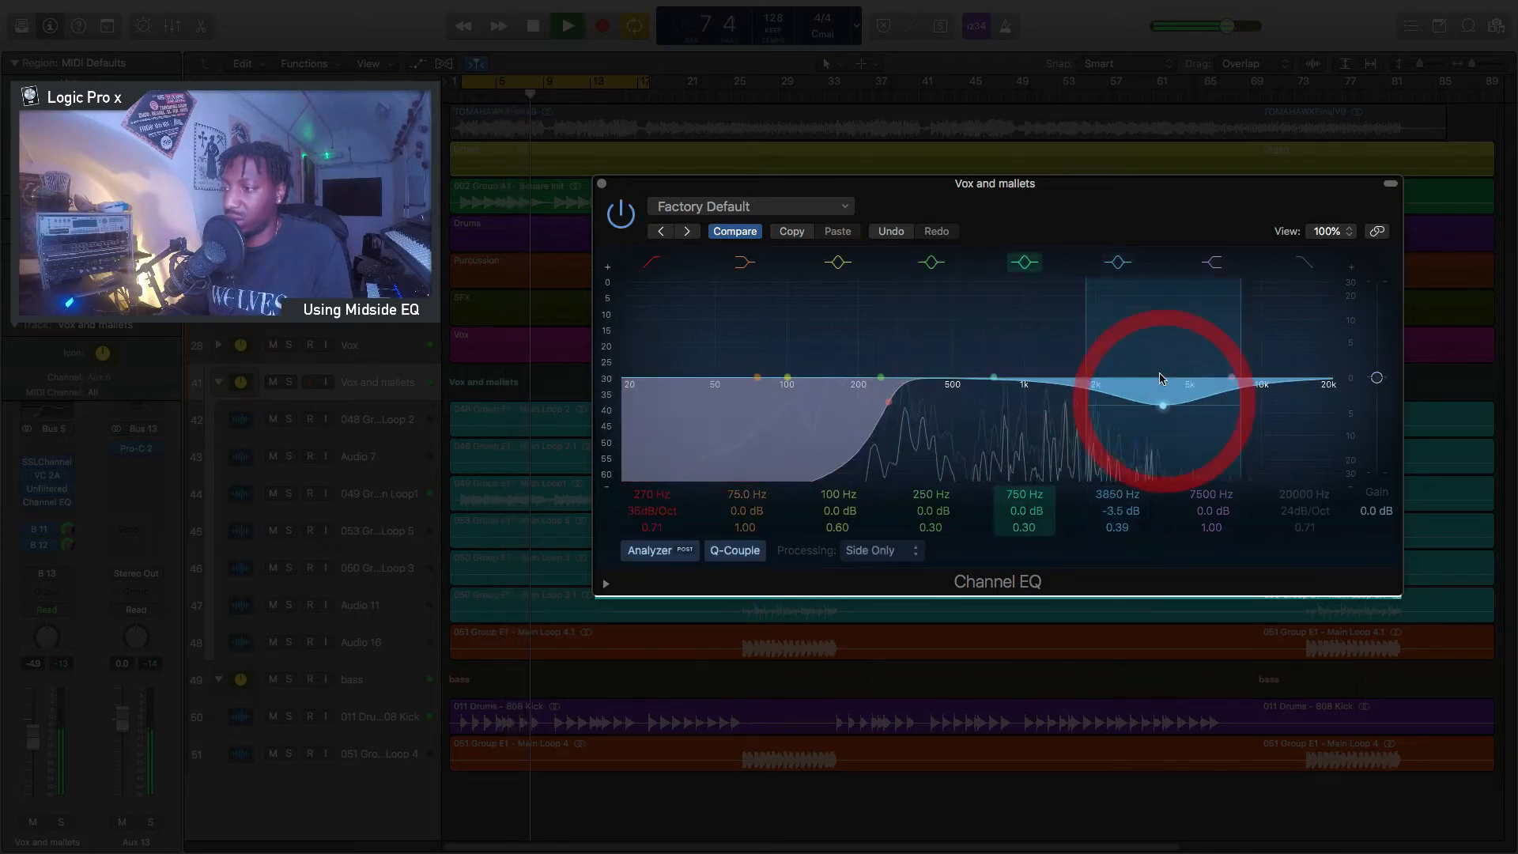
left_click_drag(1135, 537, 1135, 561)
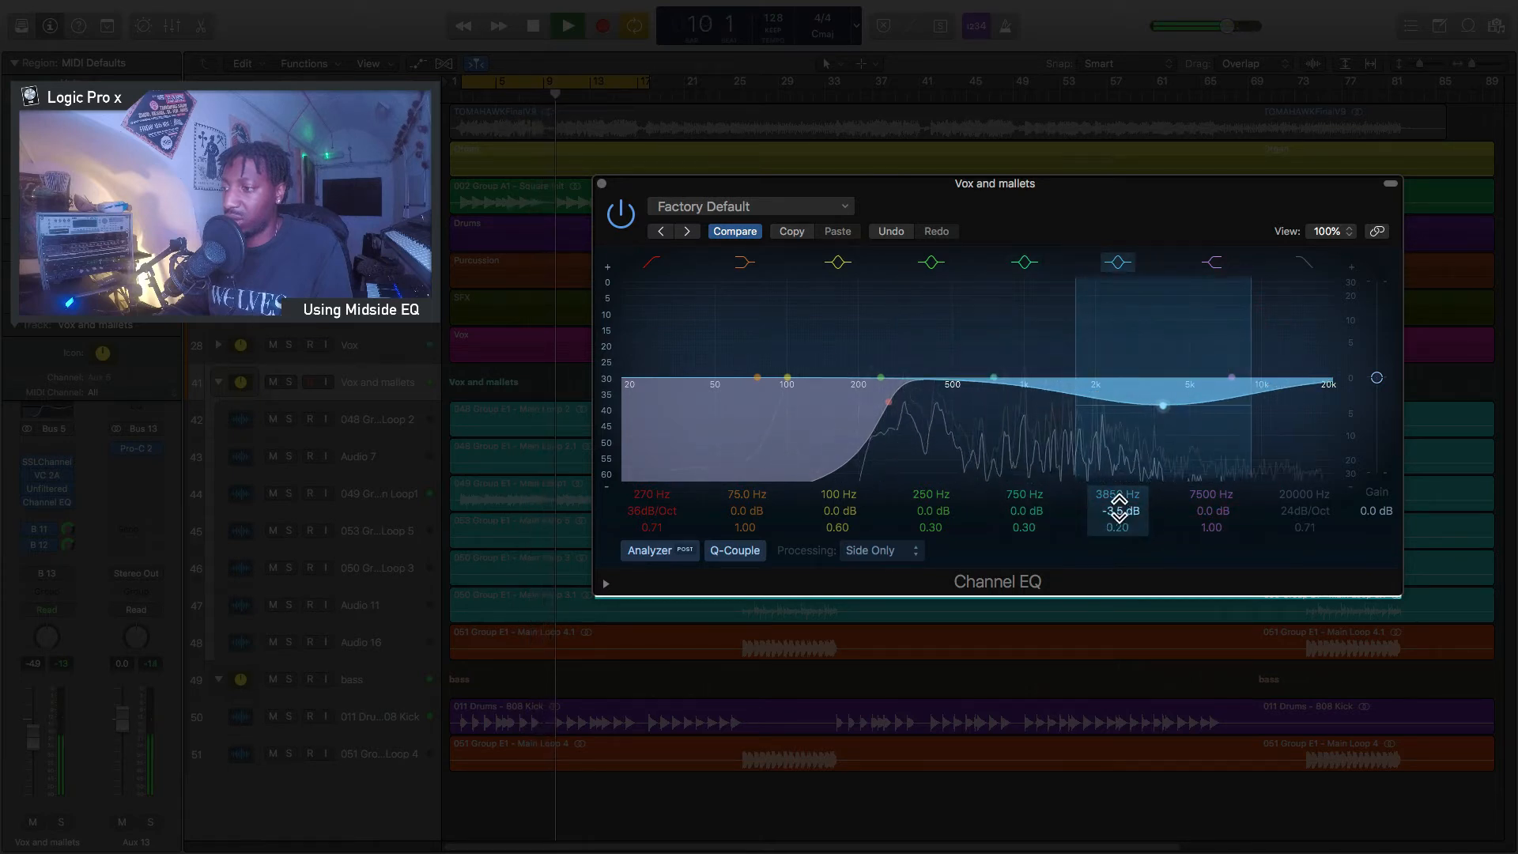
Compare the Channel EQ on Vox and mallets against bypass, leave it enabled, stop playback and close its window
left_click(622, 215)
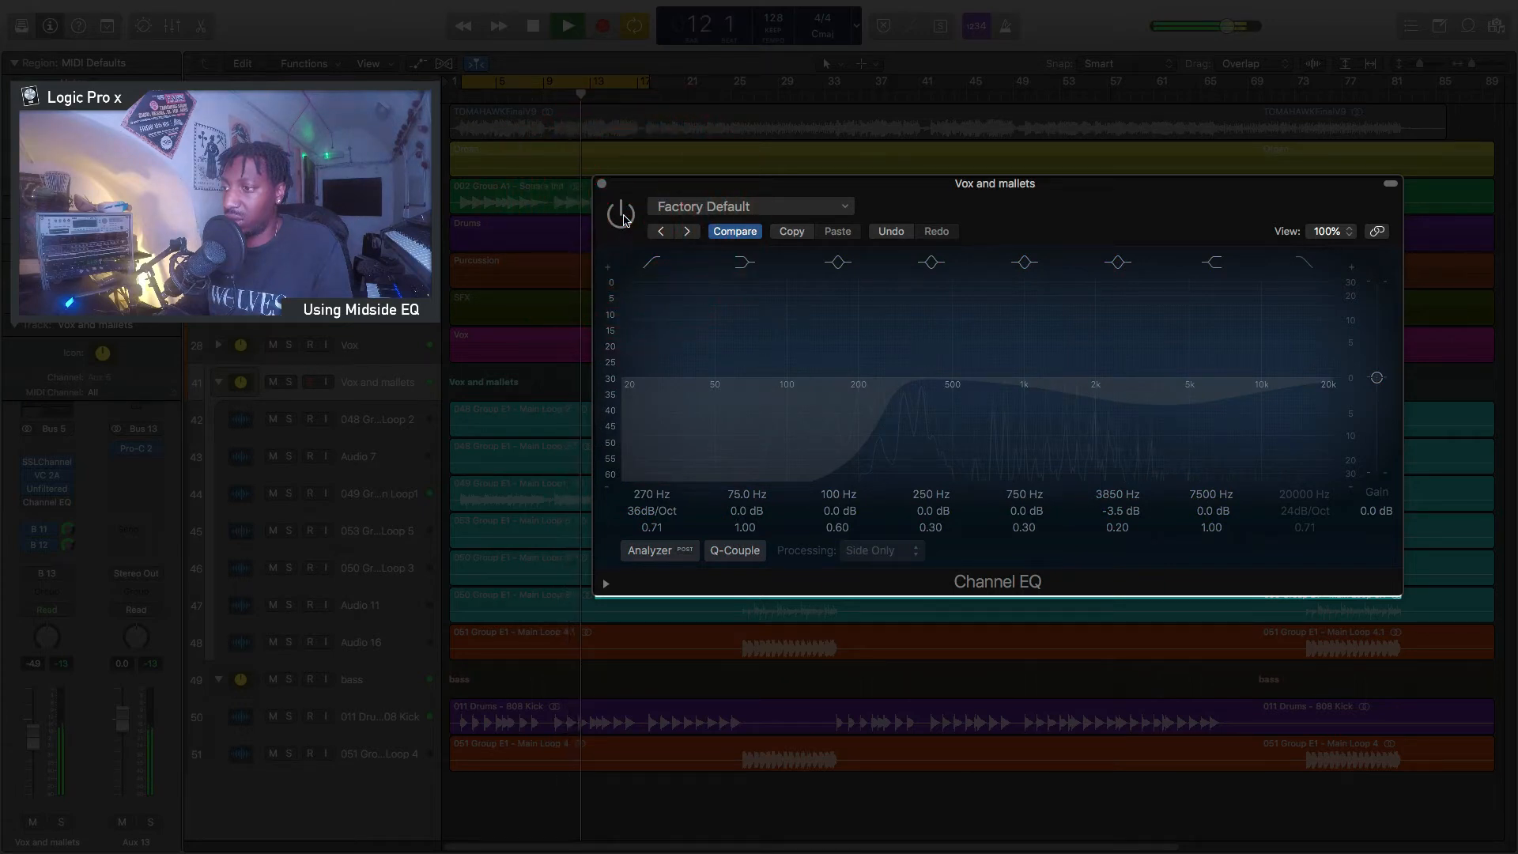
left_click(623, 214)
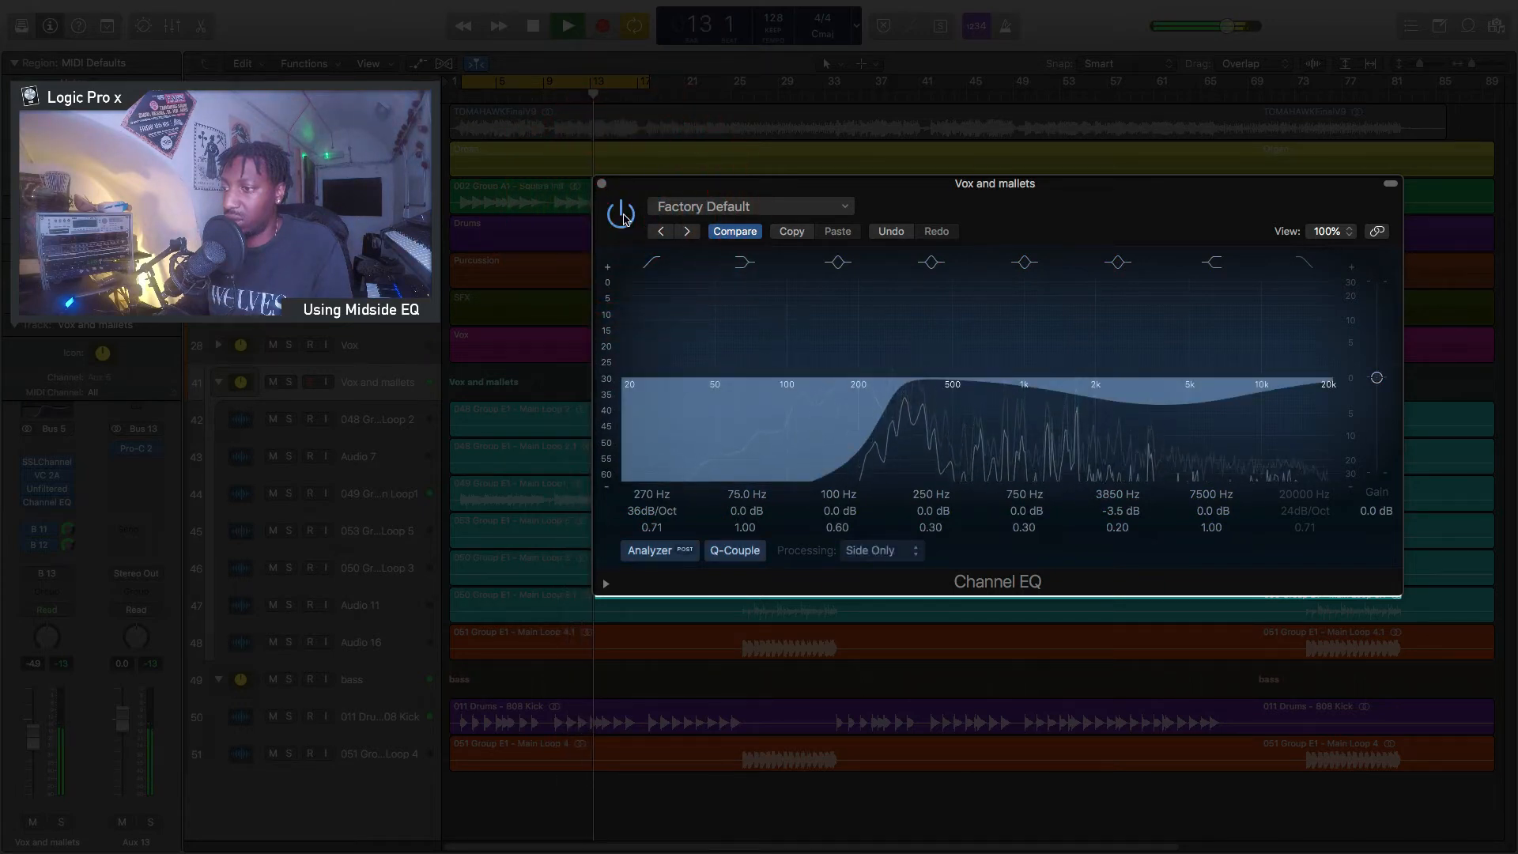
key("space")
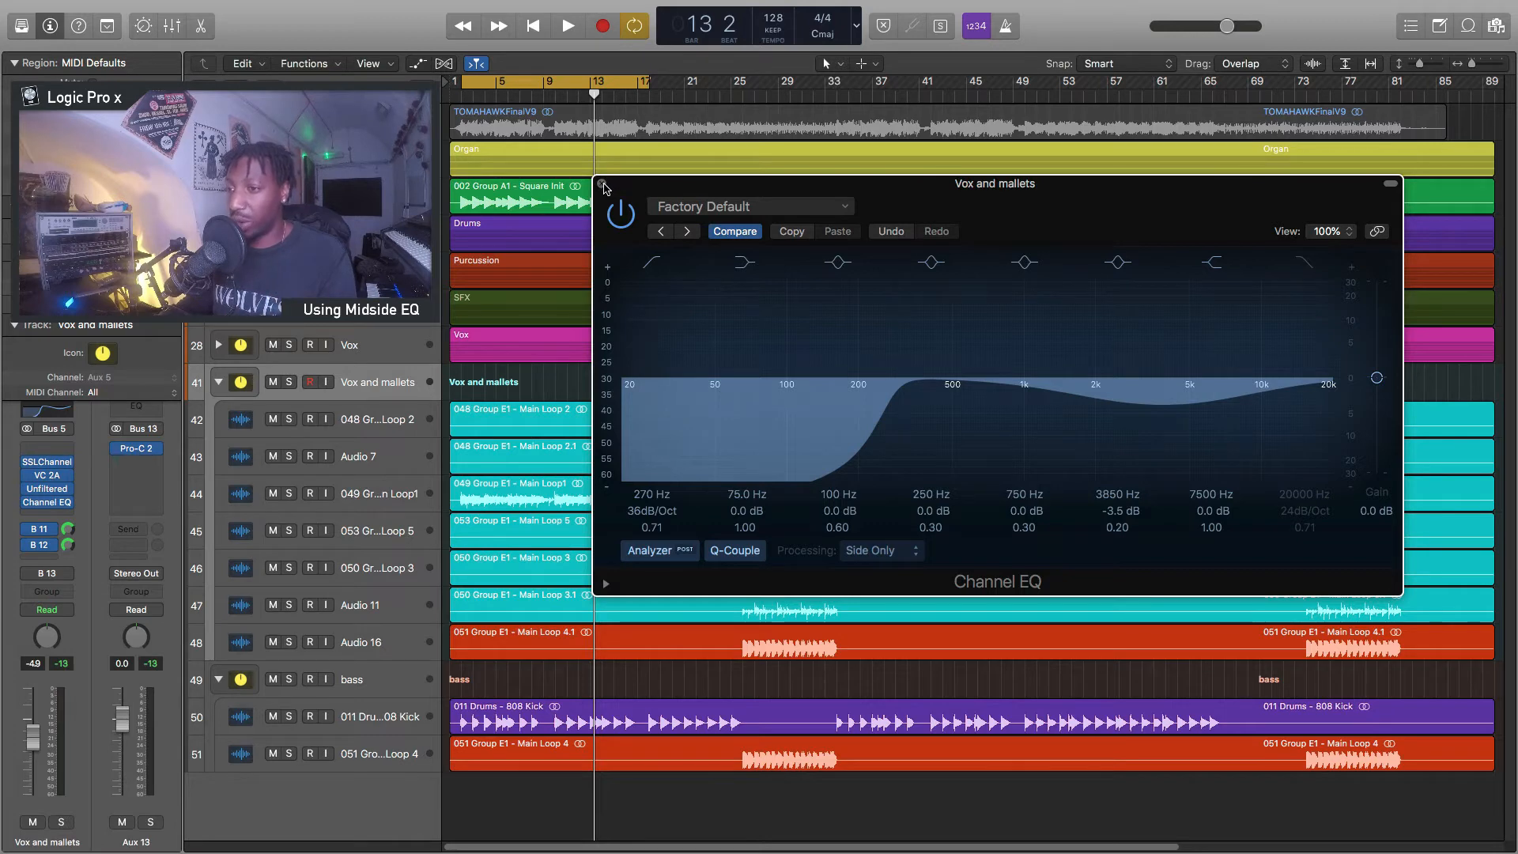
left_click(602, 185)
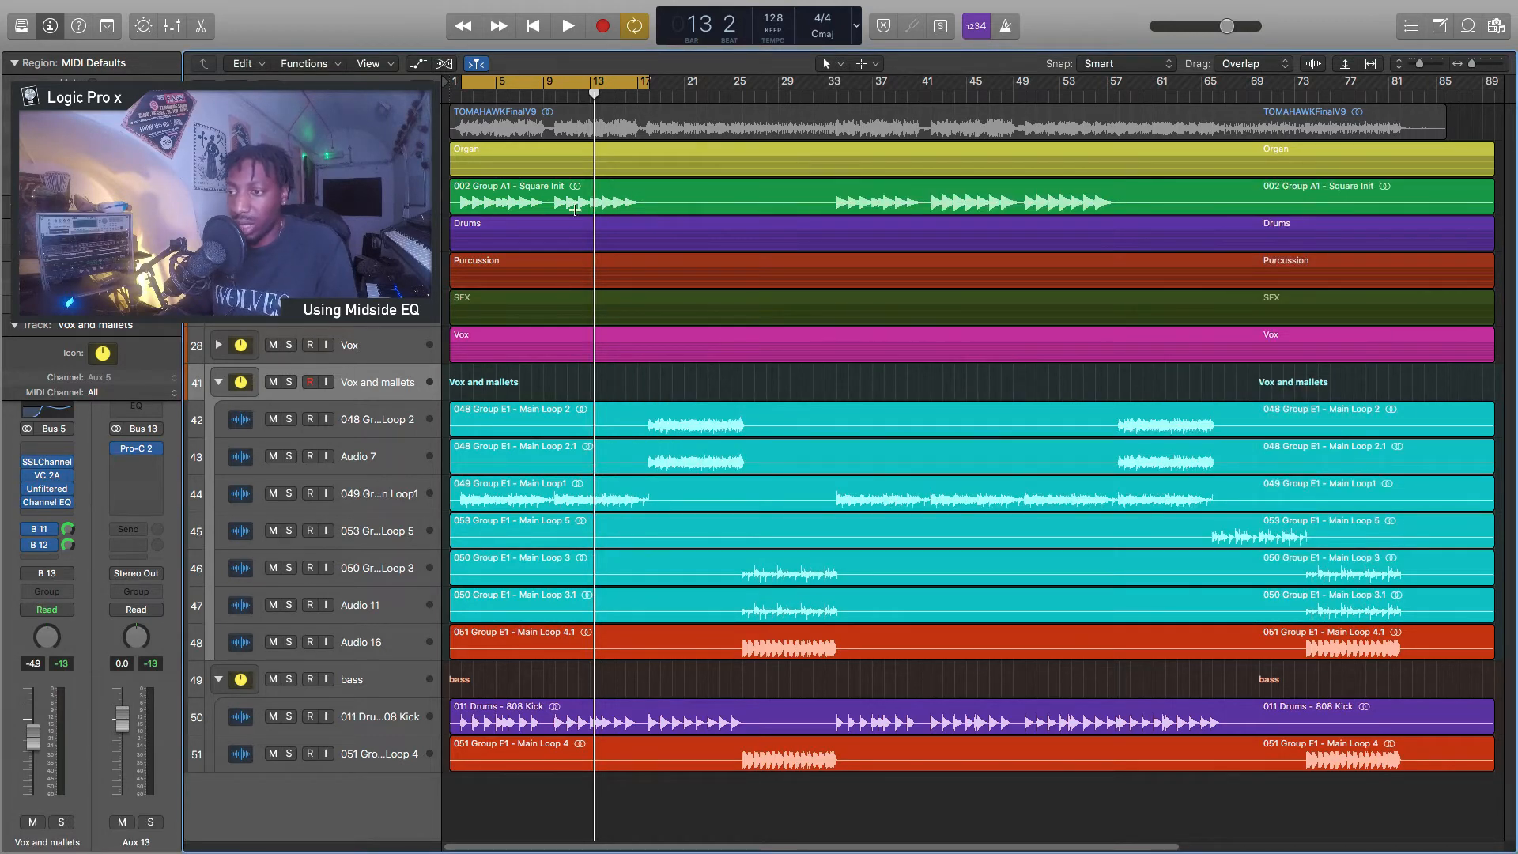
Turn off cycle mode and start playback of the mix from around bar 33
key("space")
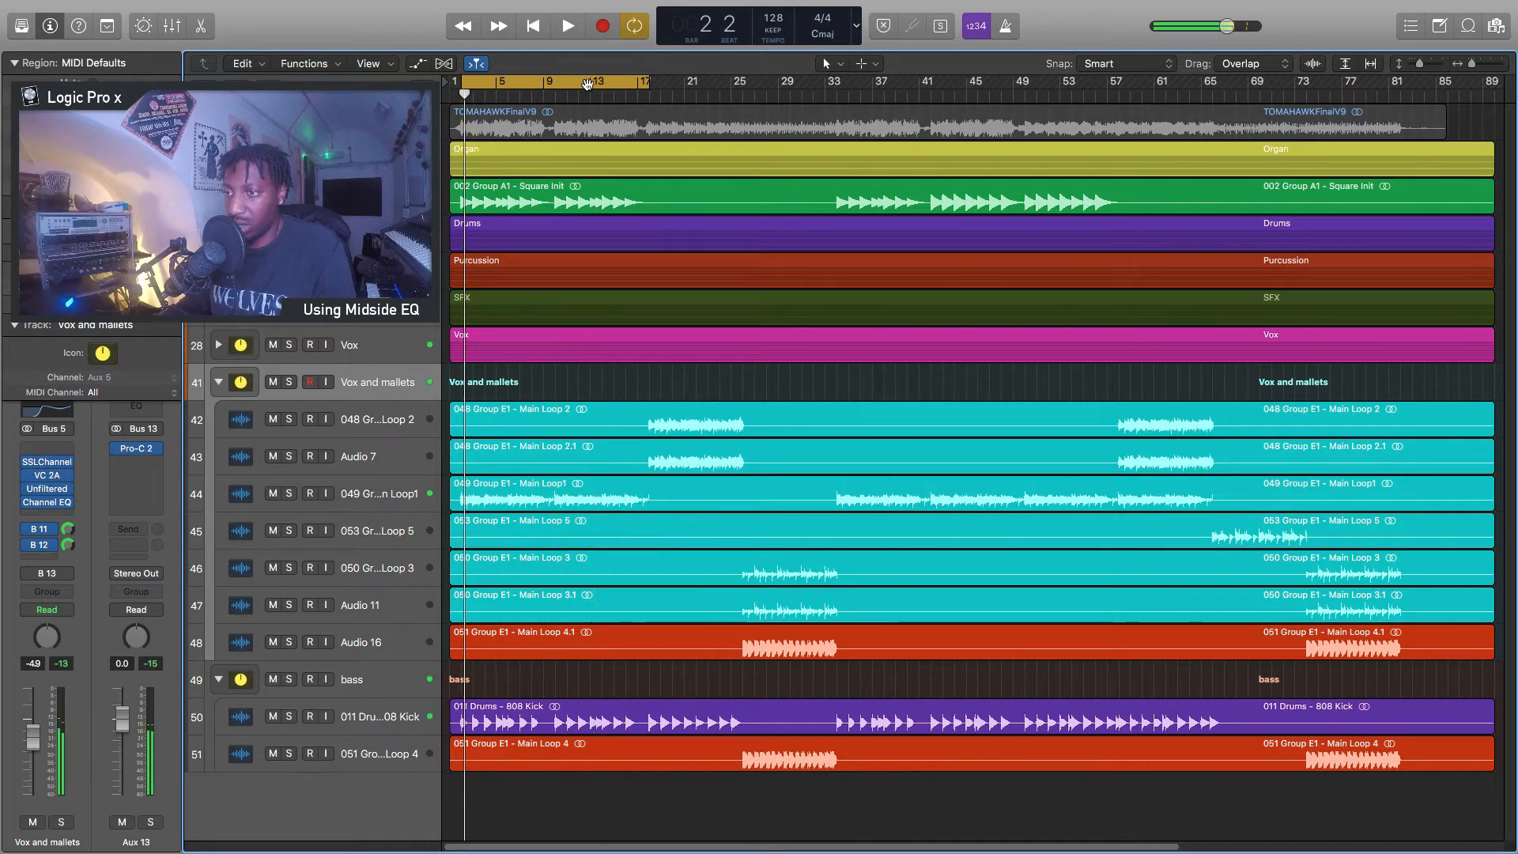
left_click(587, 85)
left_click(844, 102)
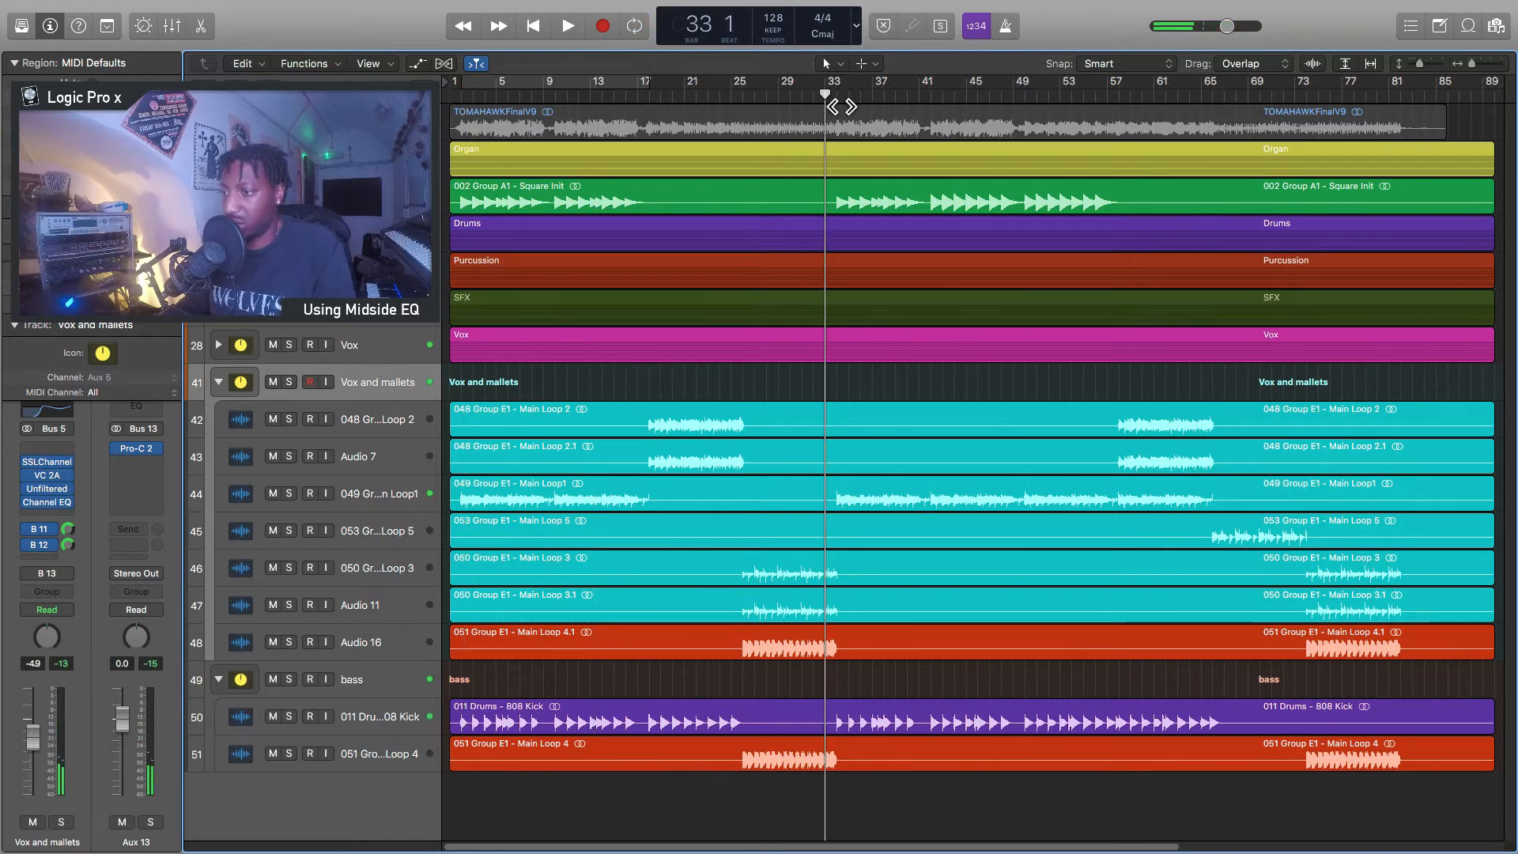
key("space")
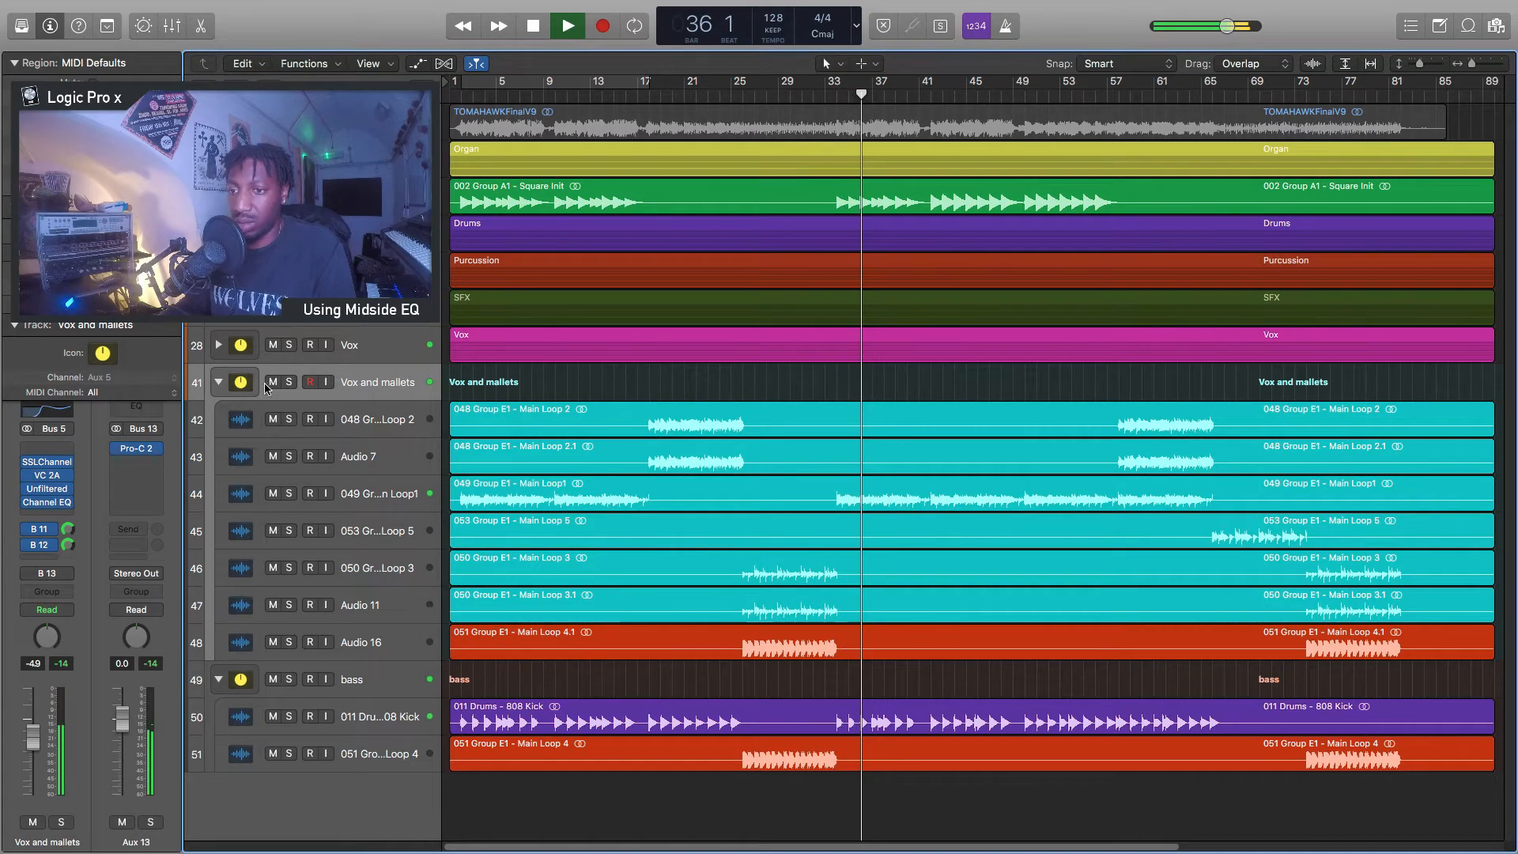
Collapse the Vox and mallets group and audition the mix from bar 31 and from around bar 55
left_click(218, 382)
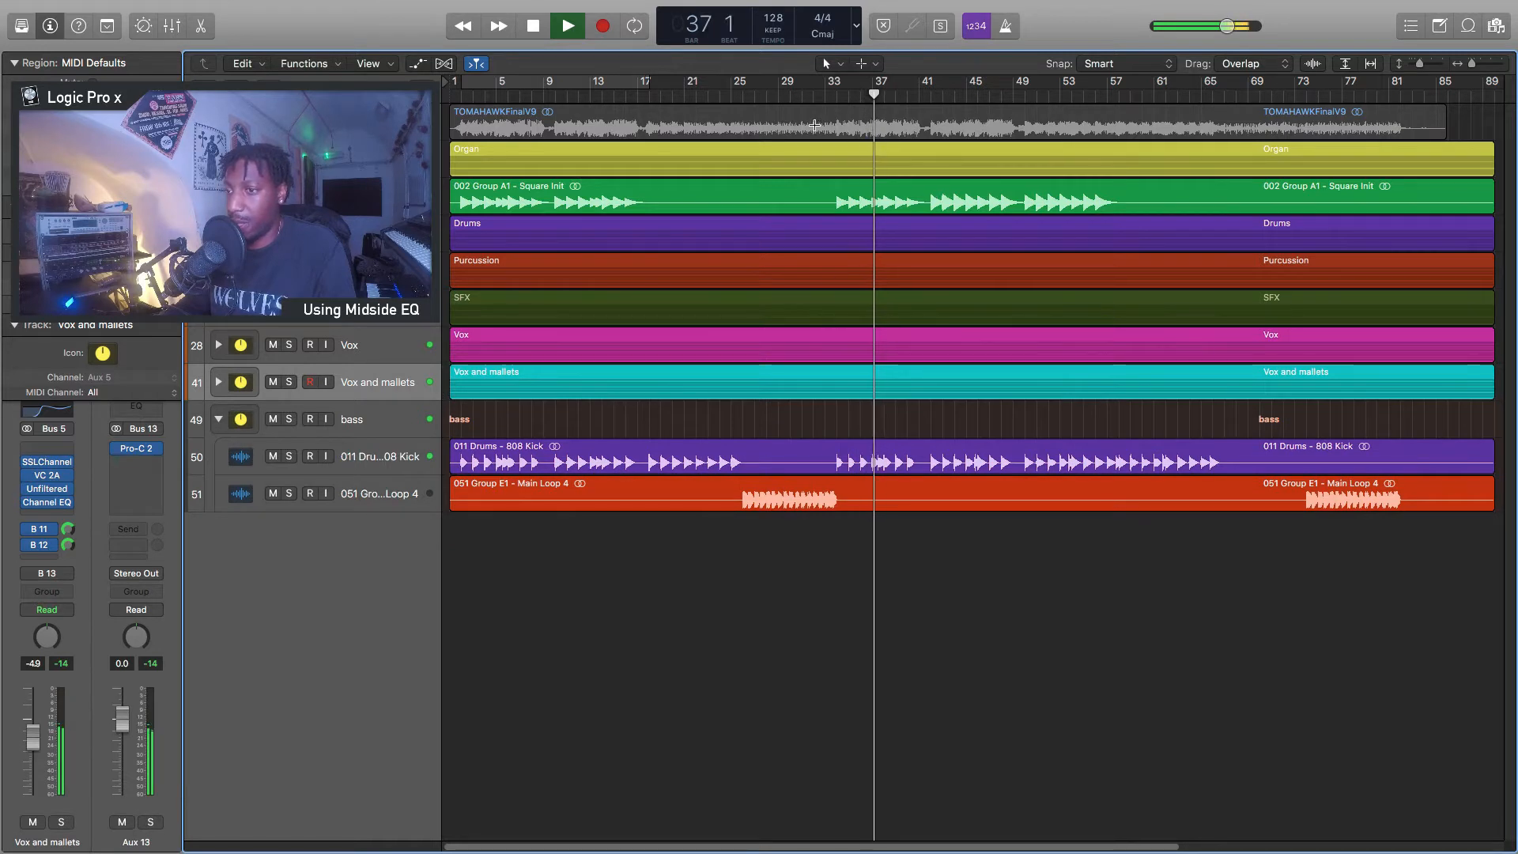
left_click(807, 102)
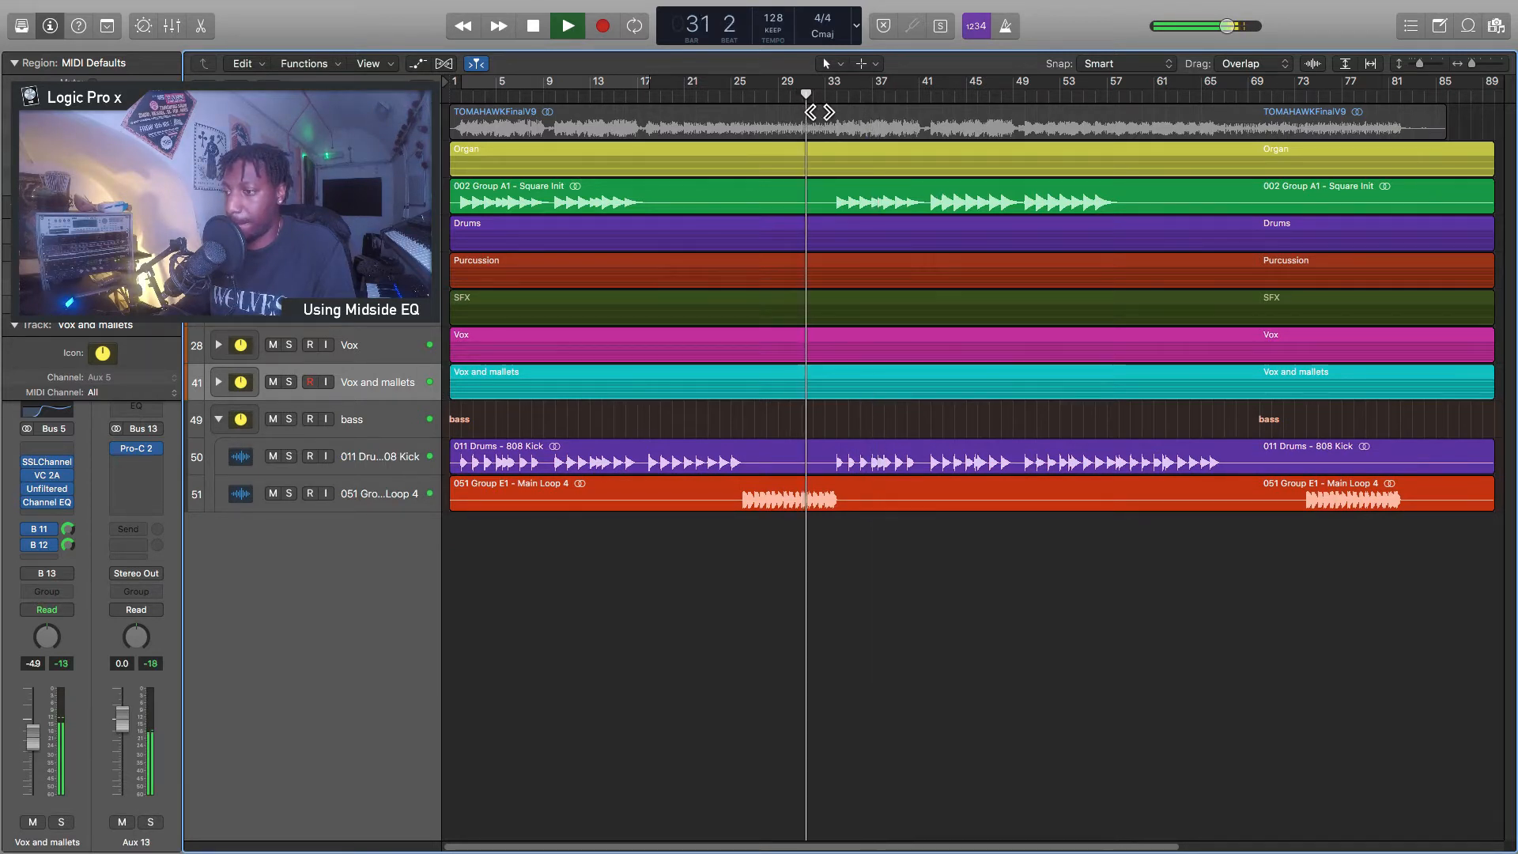
left_click(1085, 104)
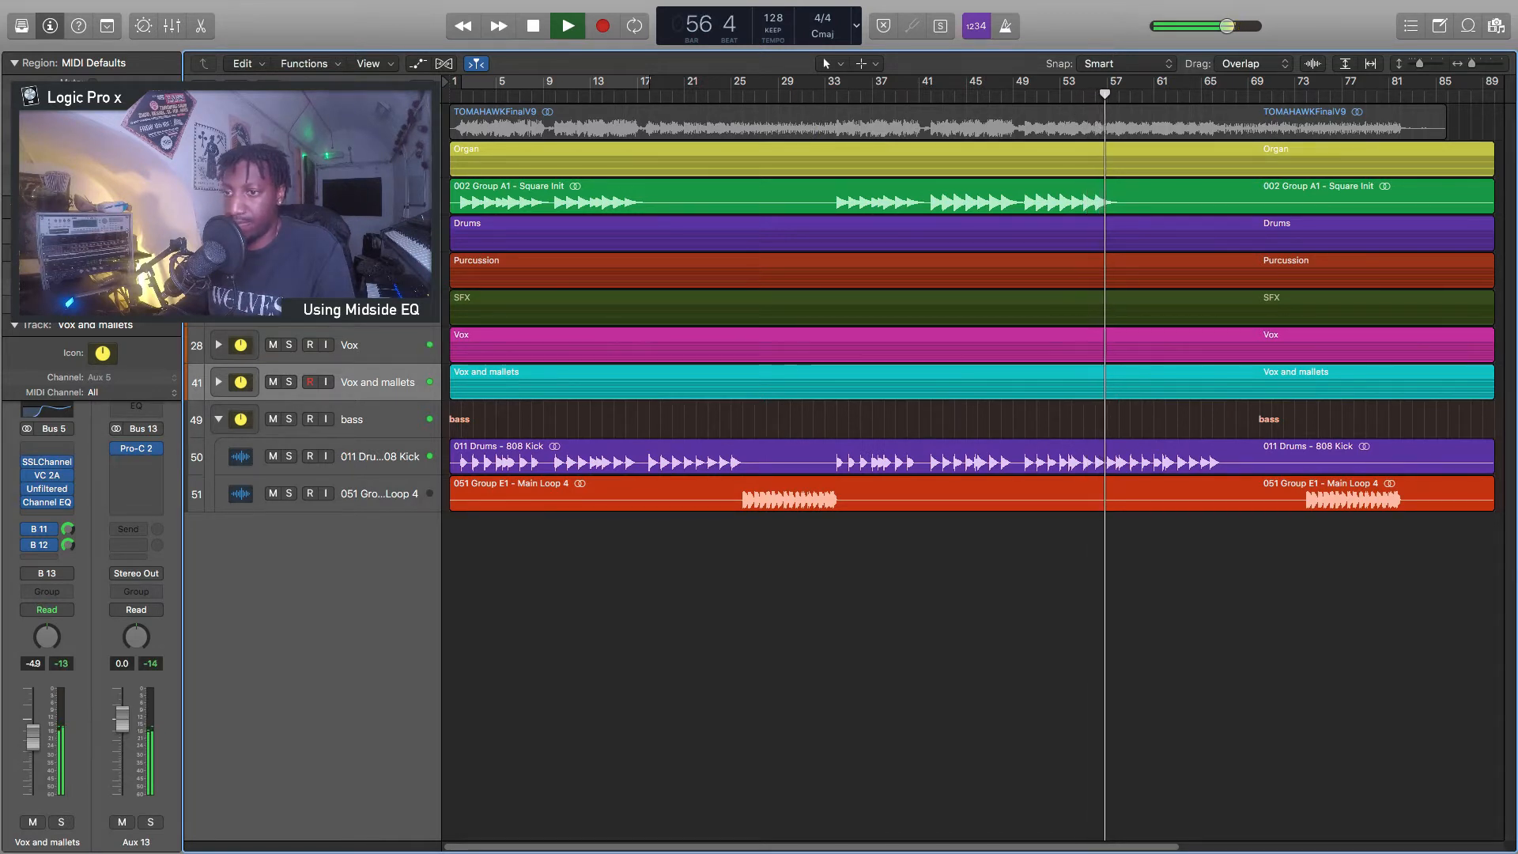
Solo the Organ group, expand it to show its tracks, and audition it from around bar 51
left_click(289, 159)
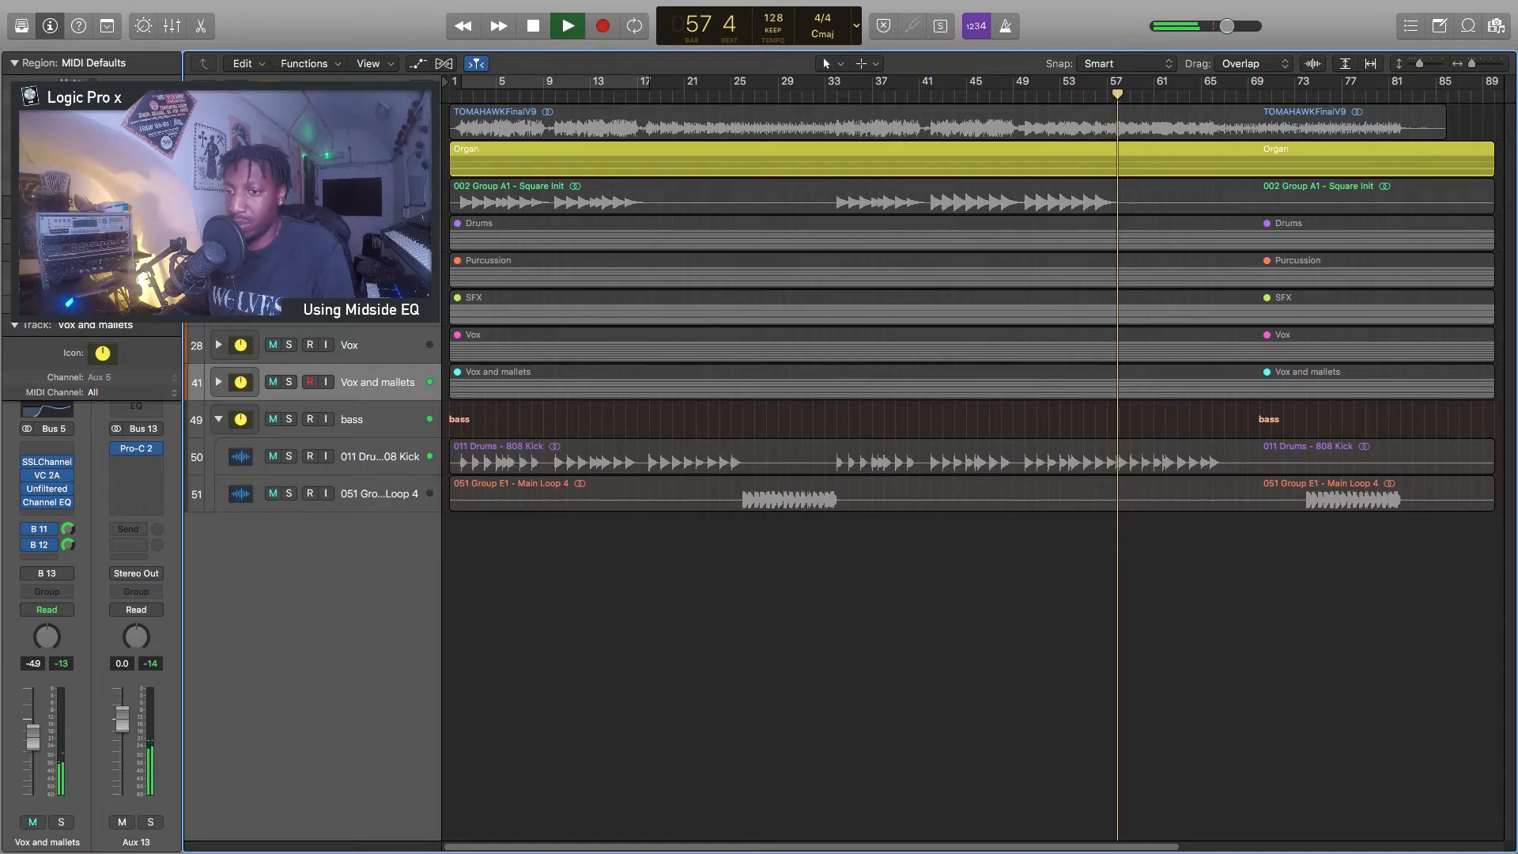
left_click(364, 158)
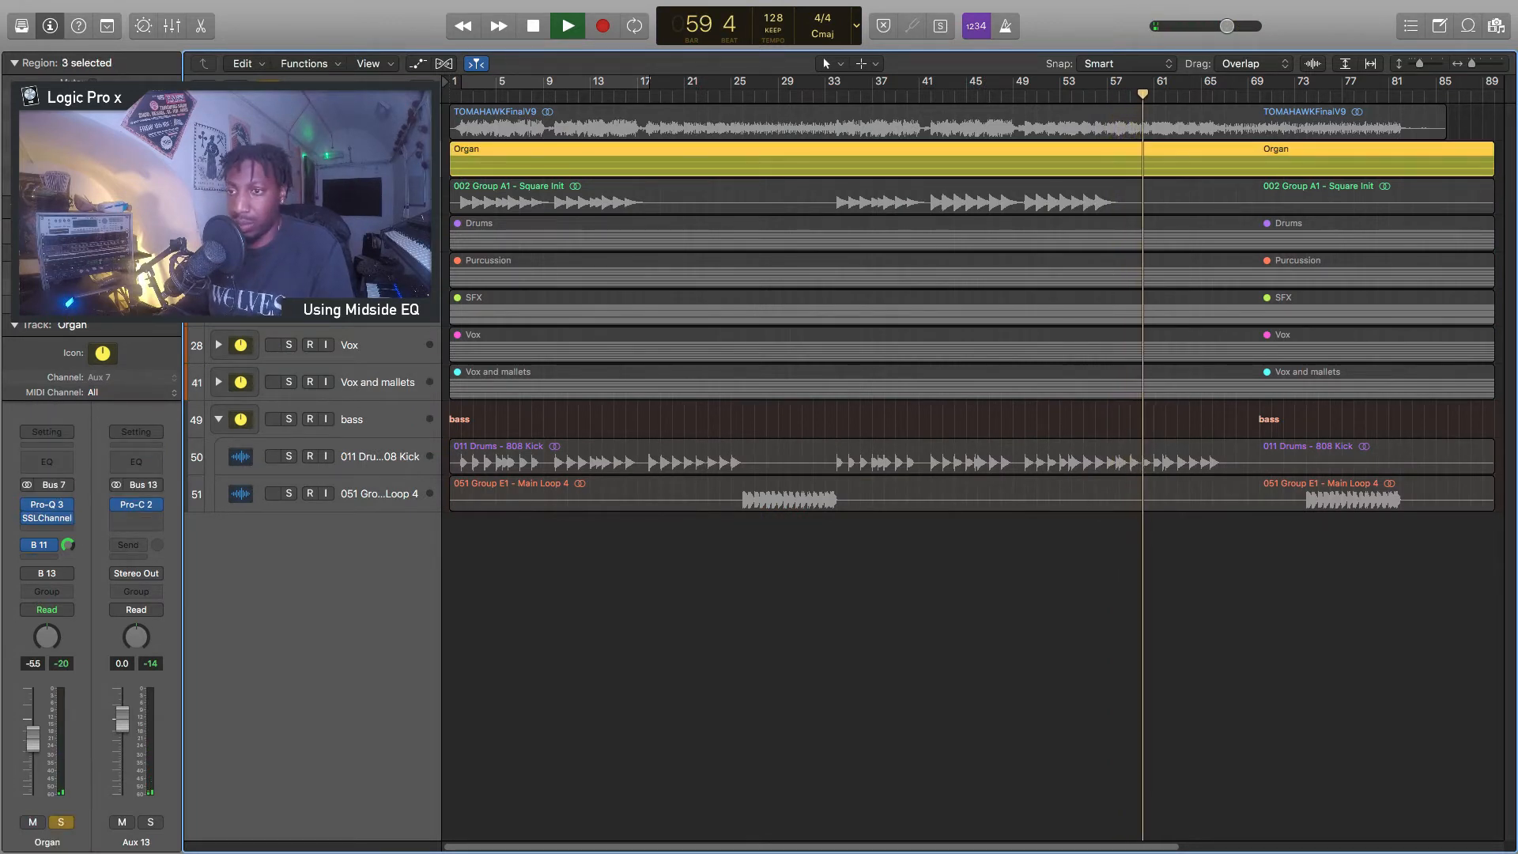
left_click(219, 159)
key("space")
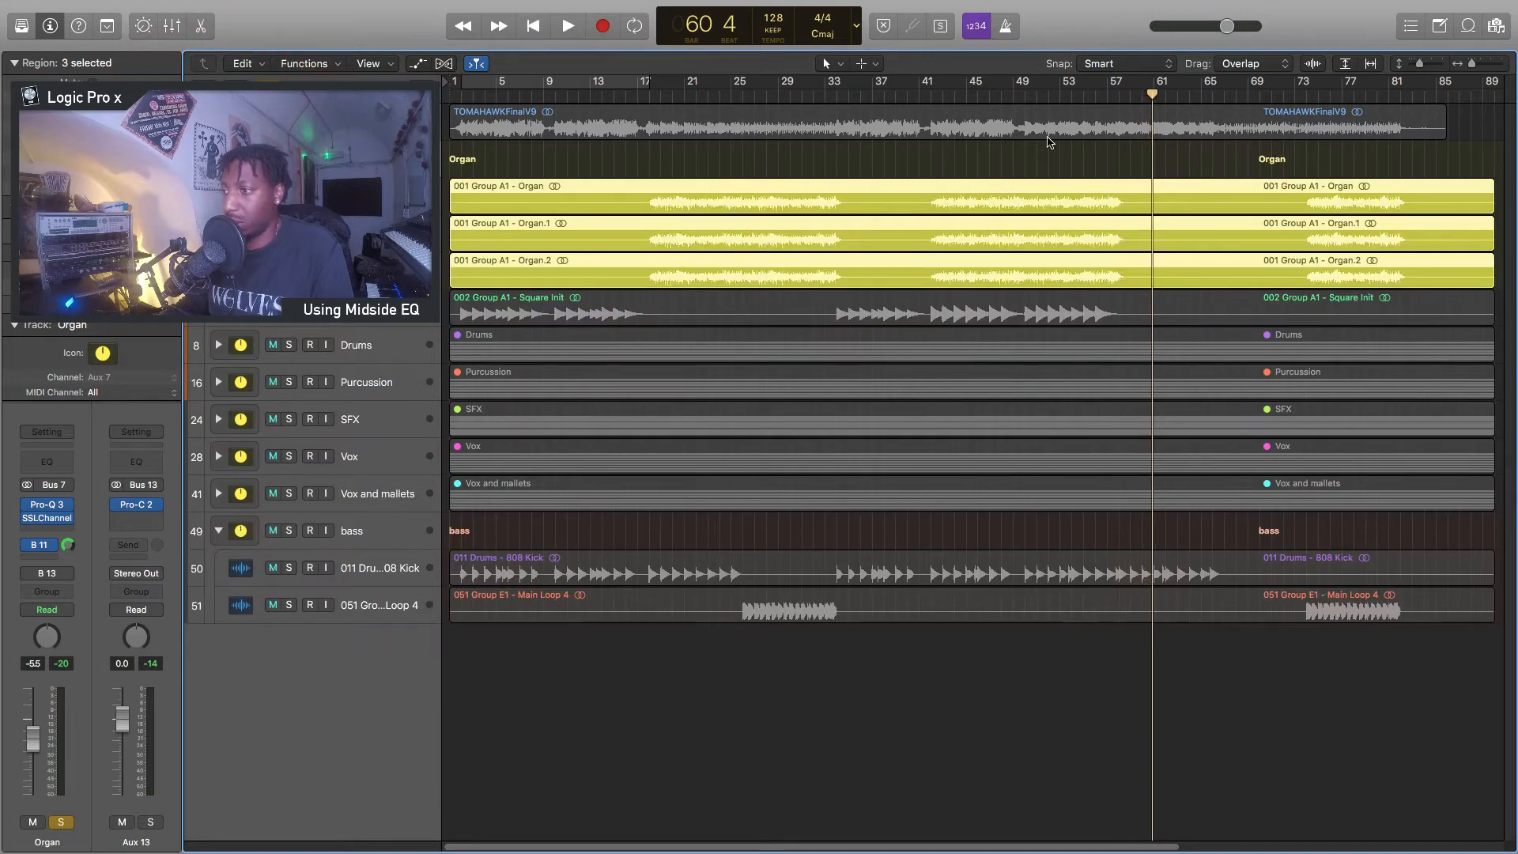
key("space")
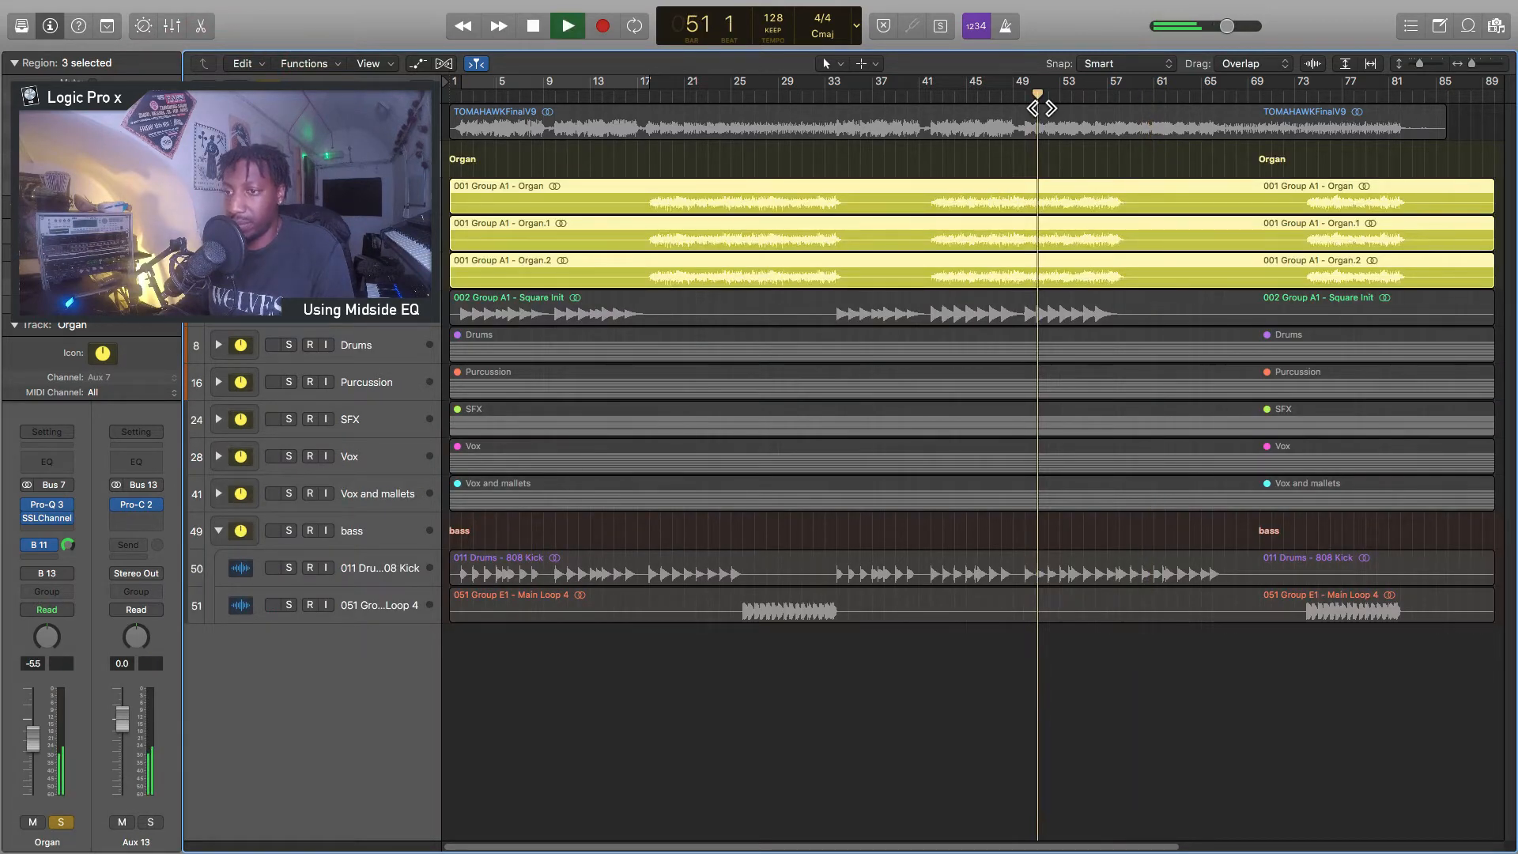
key("space")
Mute the first two organ tracks and audition only the 001 Group A1 - Organ.2 track
left_click(356, 196)
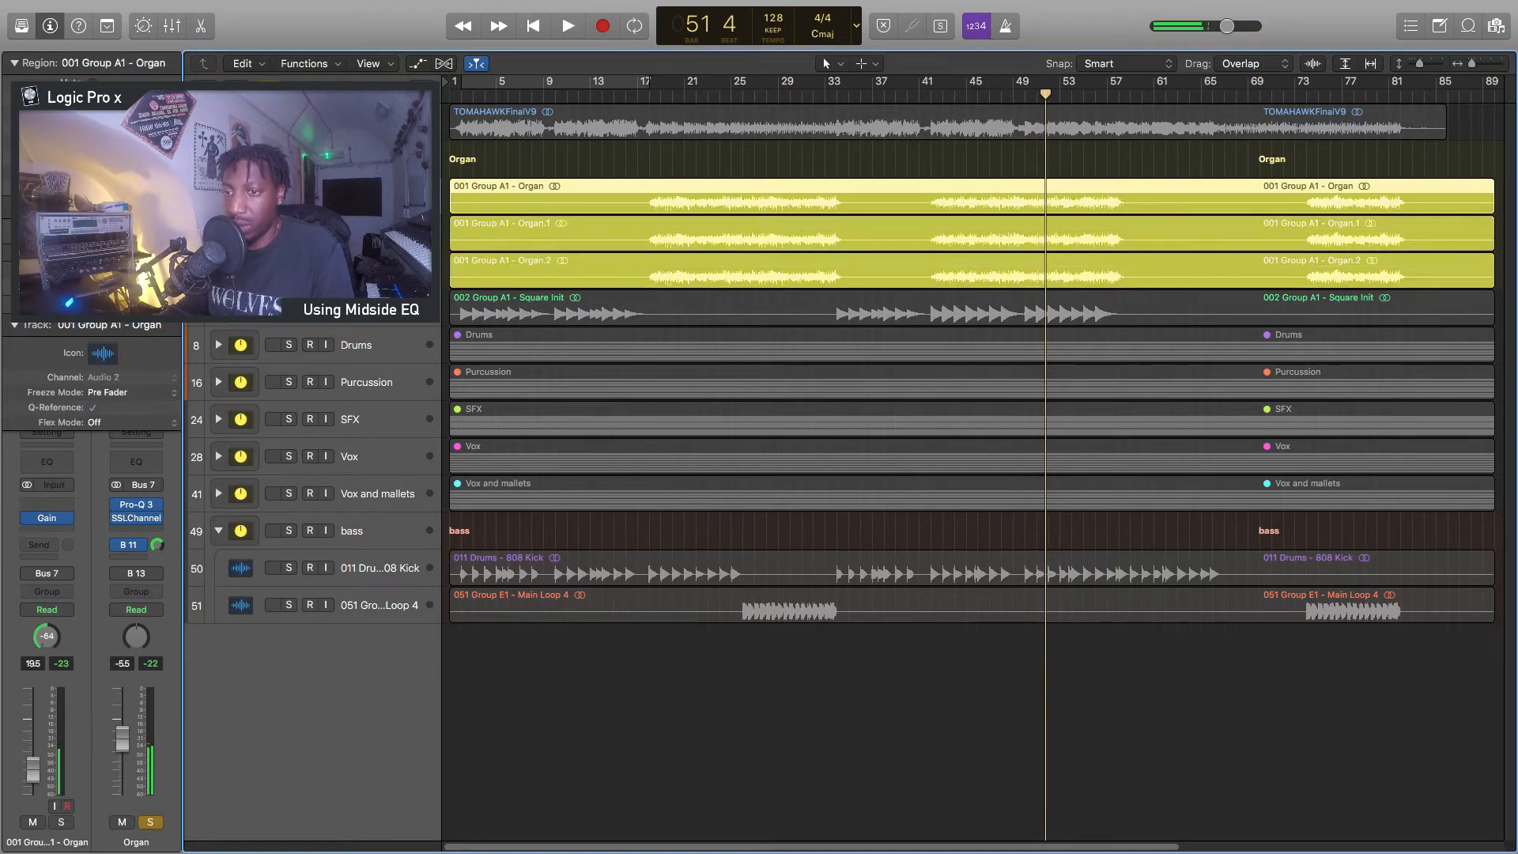
key("Down")
key("Down")
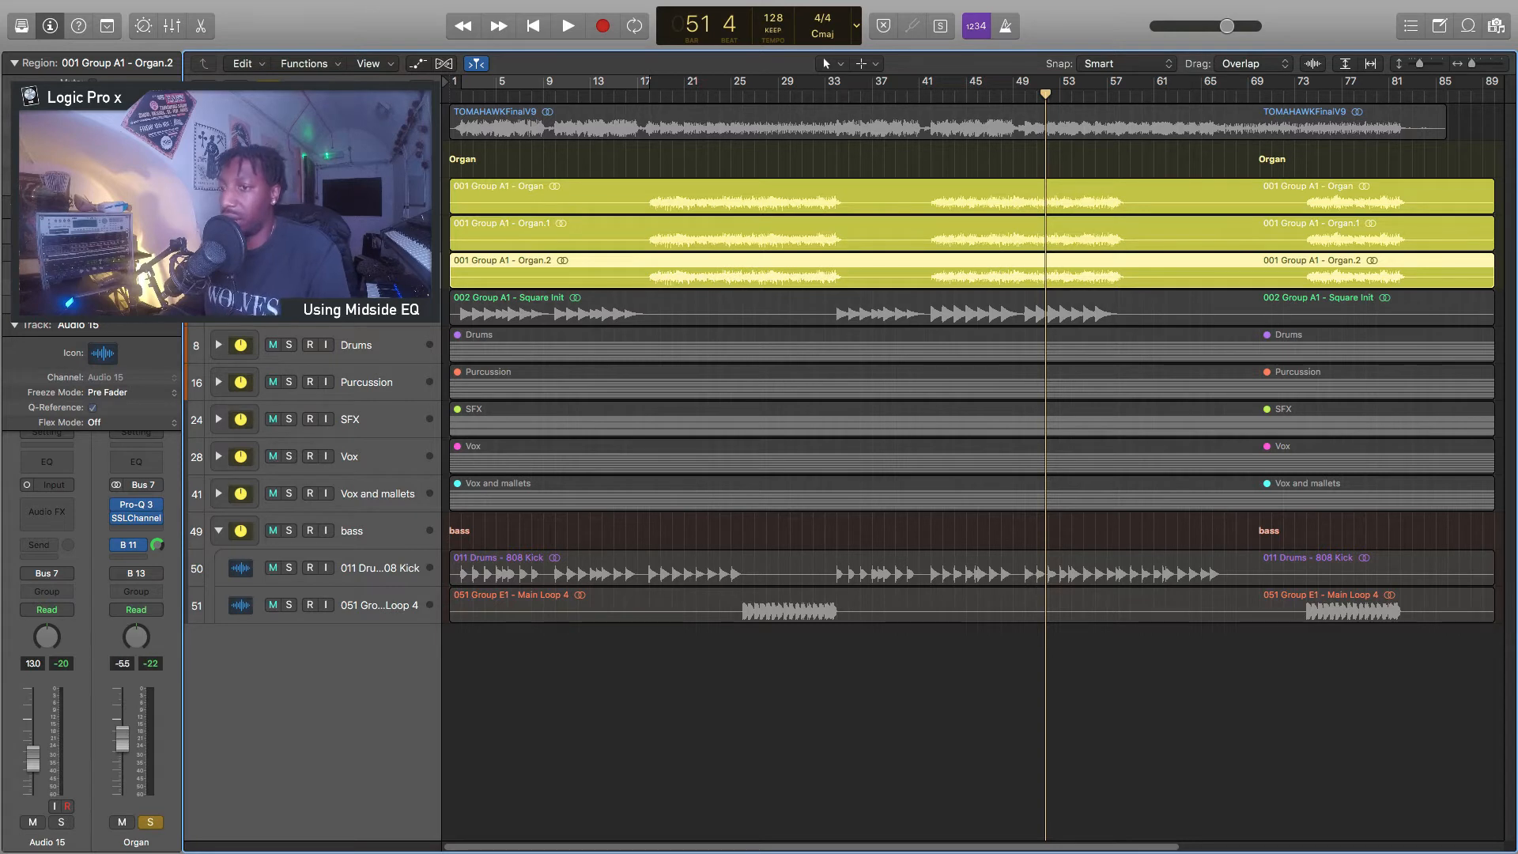
left_click(273, 196)
left_click(273, 234)
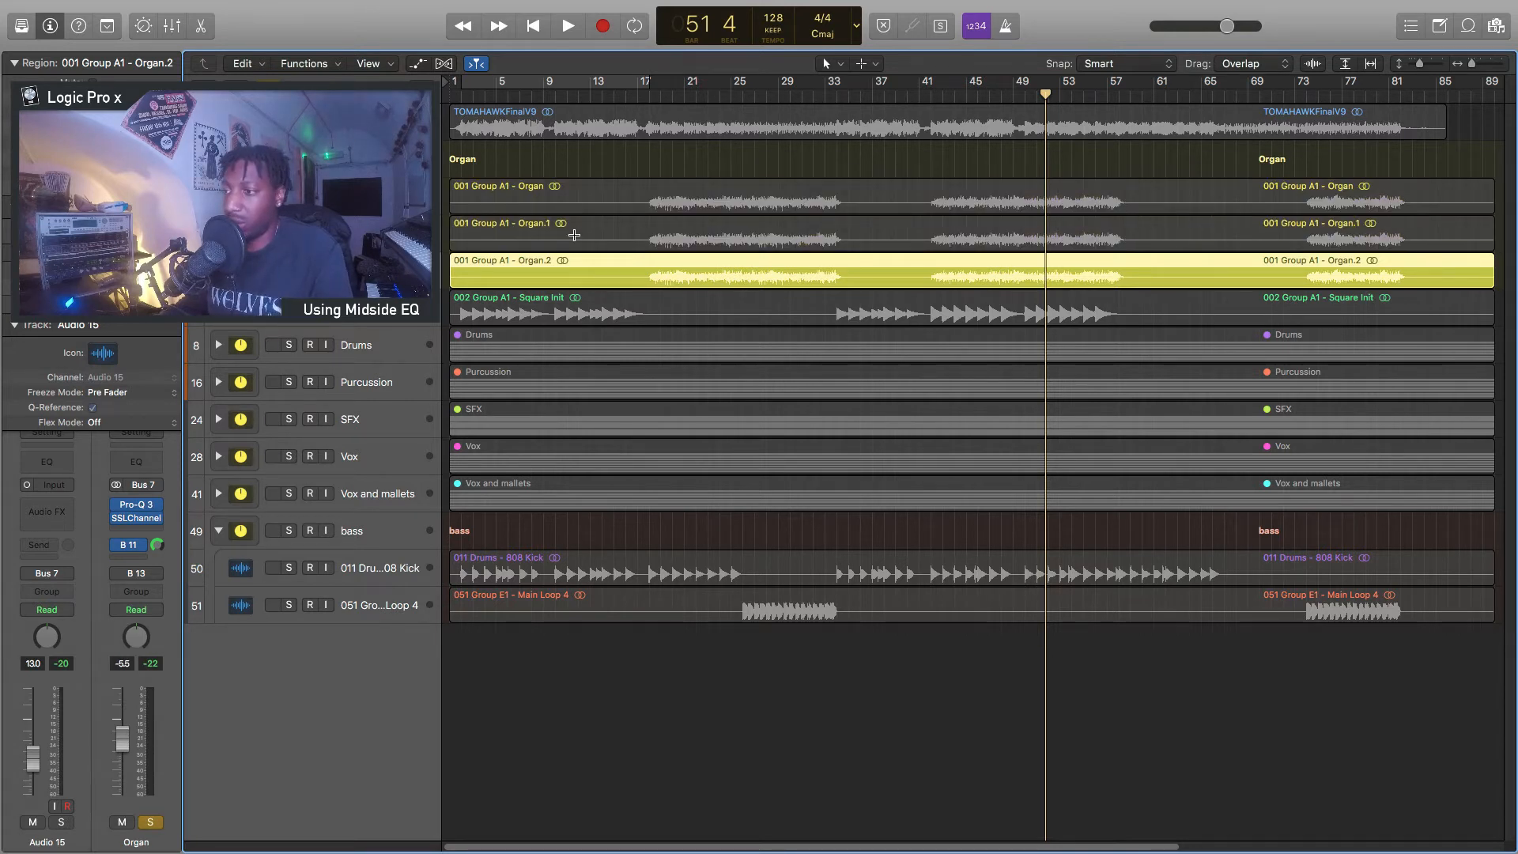
key("space")
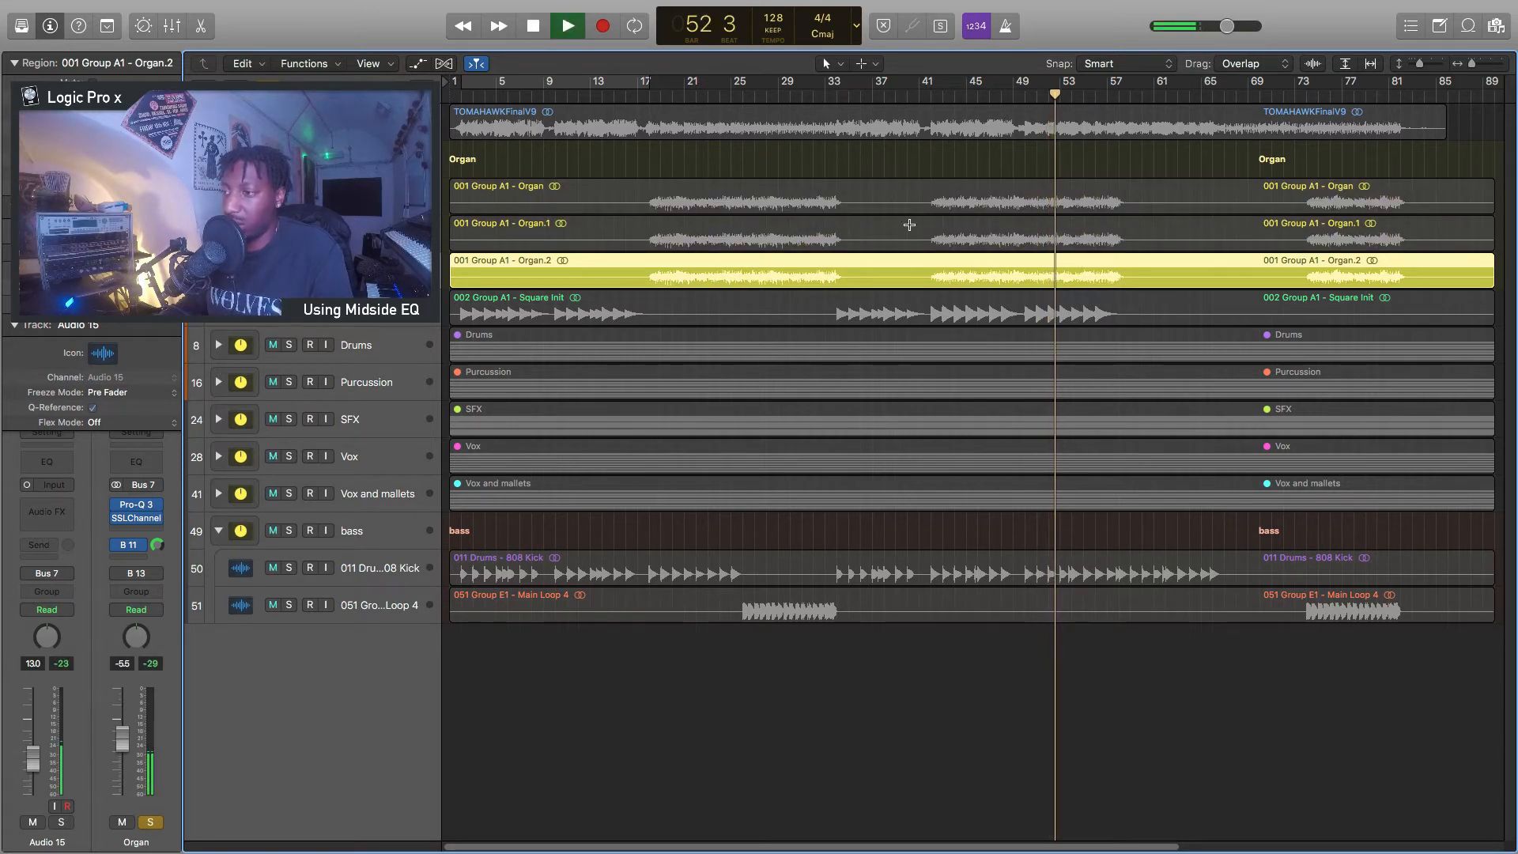
key("space")
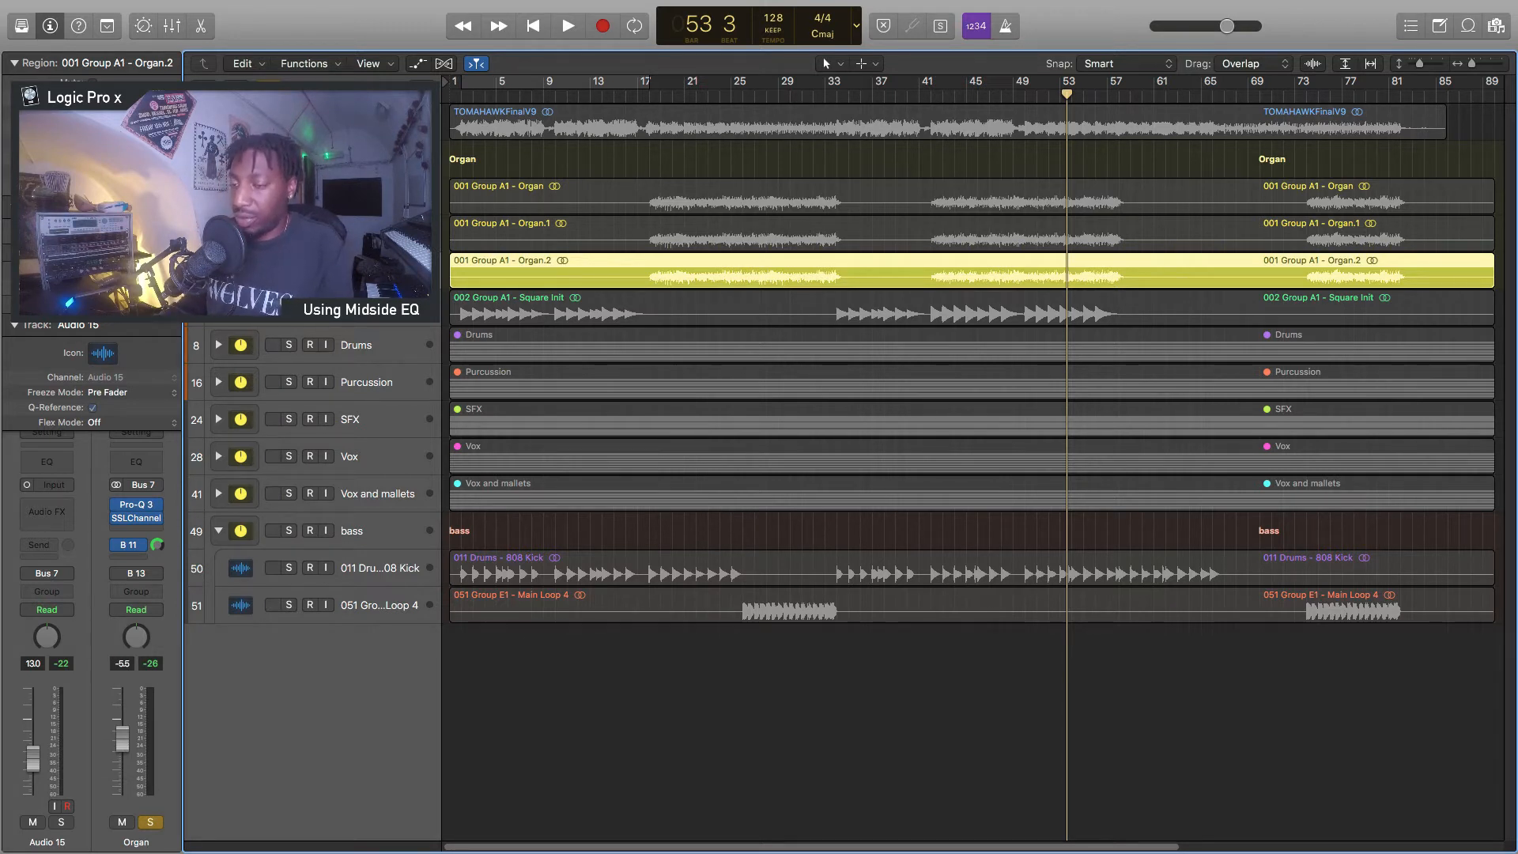
Insert Pro-Q 3 on the Audio 15 organ track and move its window over the arrangement
left_click(60, 508)
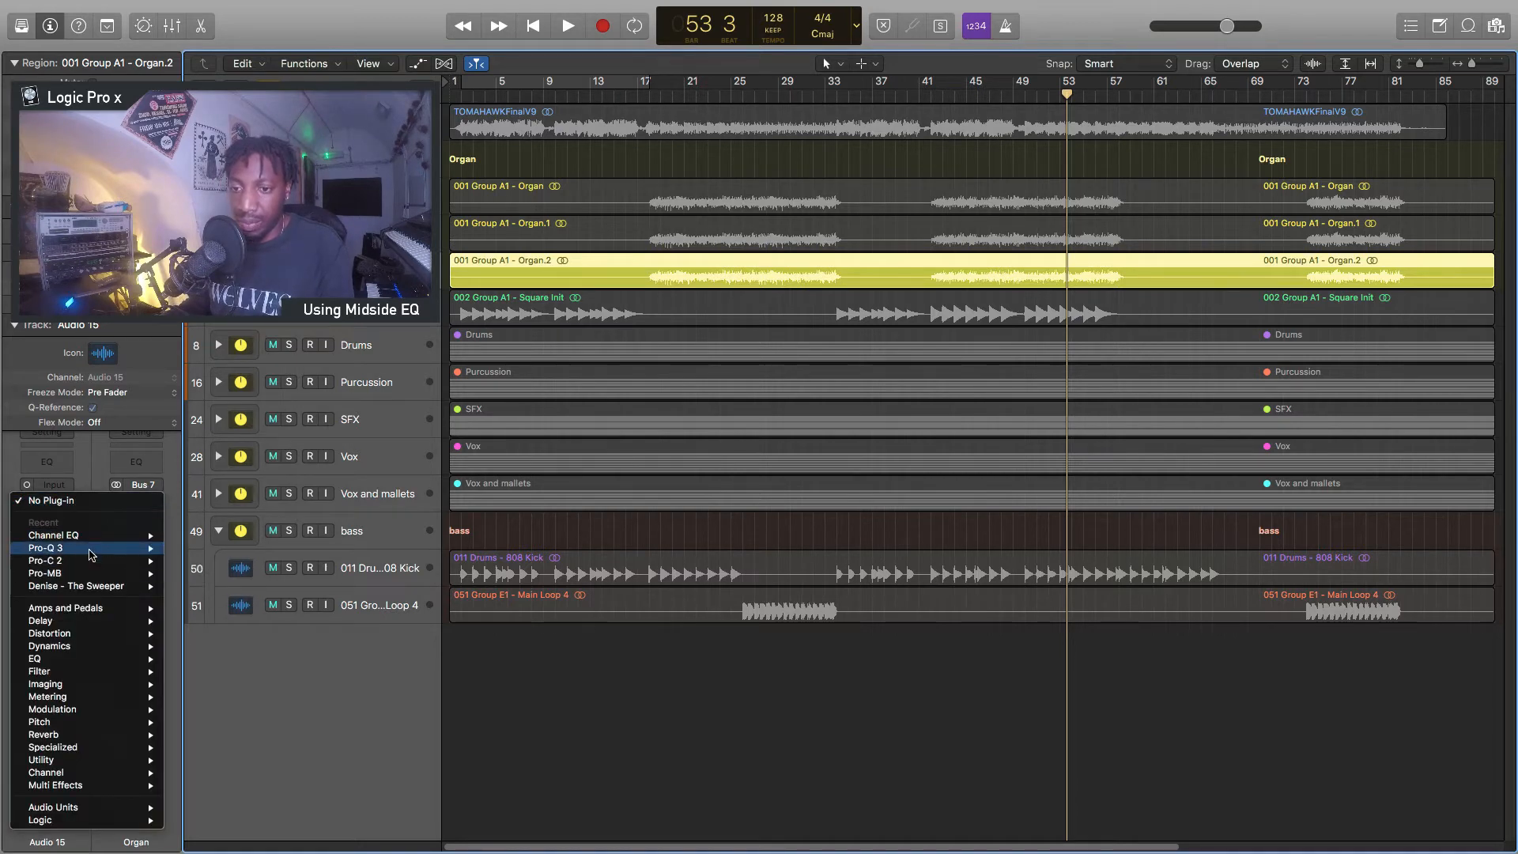
mouse_move(127, 550)
left_click(197, 549)
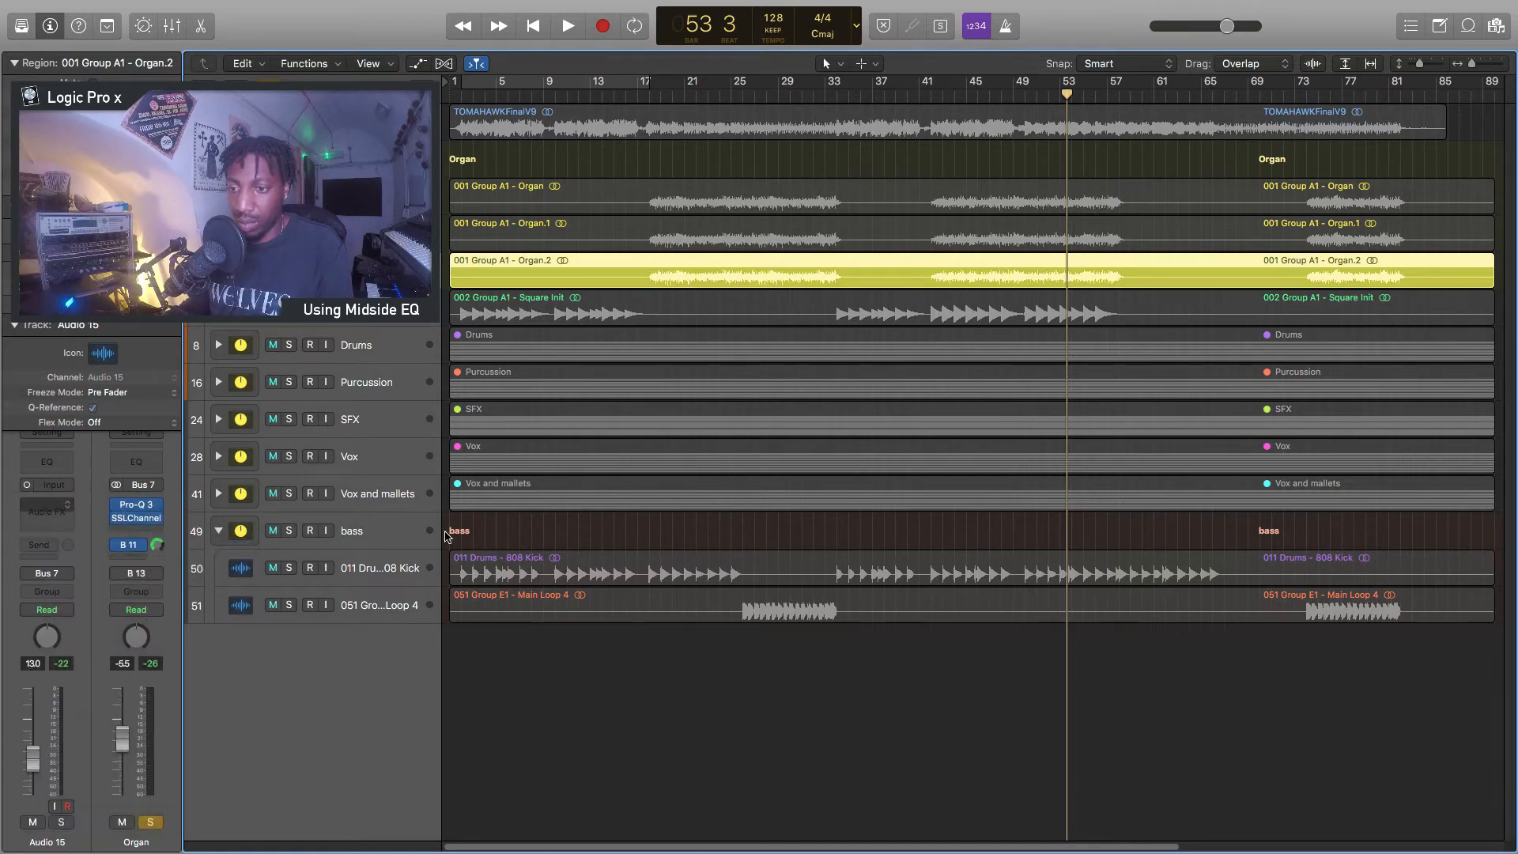
left_click_drag(474, 64, 988, 166)
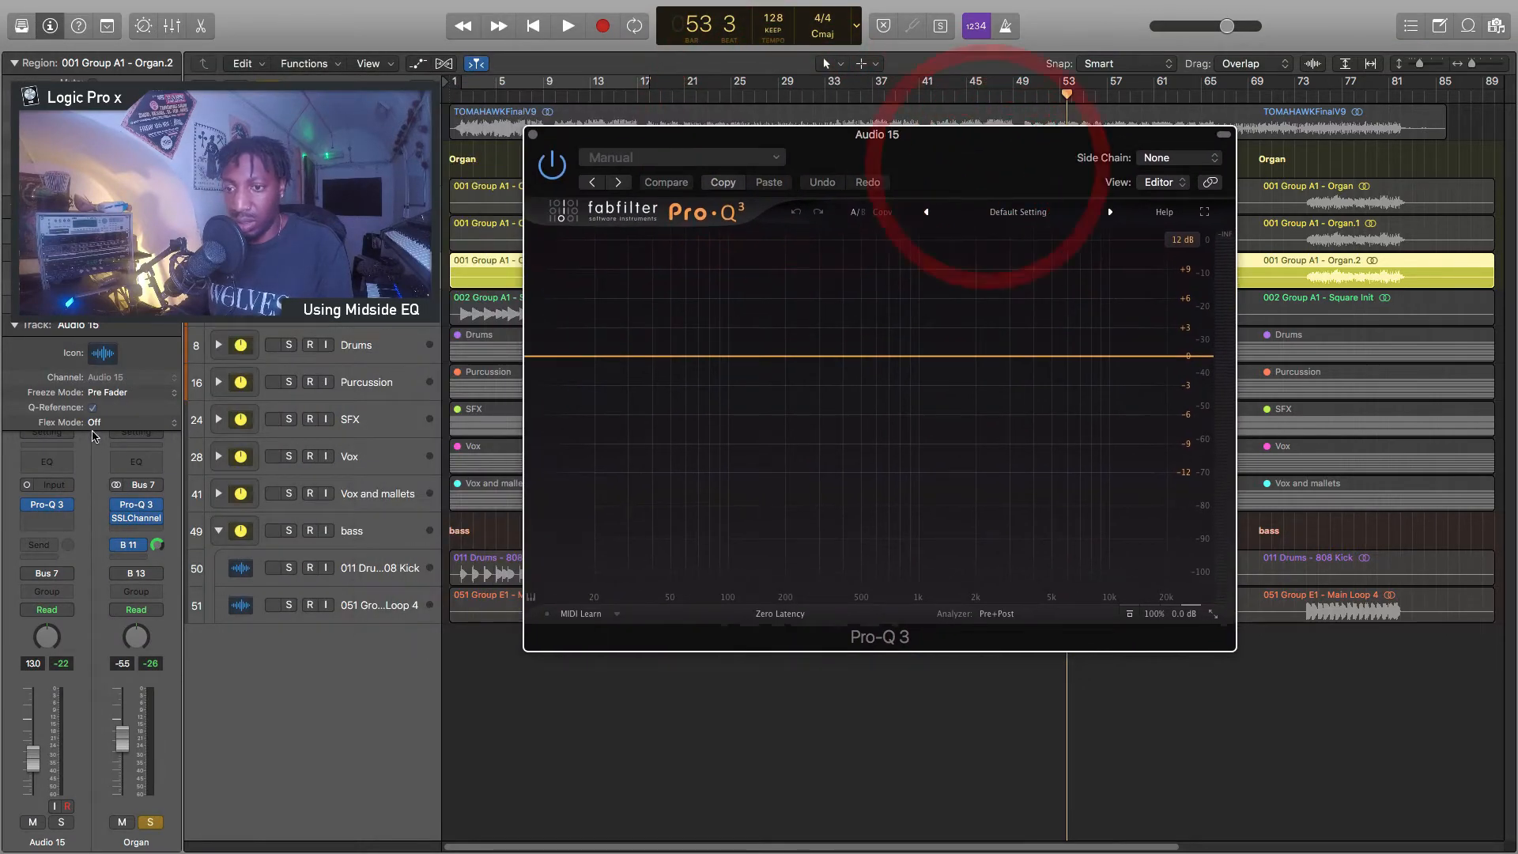
Switch the Audio 15 channel to stereo and reload Pro-Q 3 in the same insert slot
left_click(28, 485)
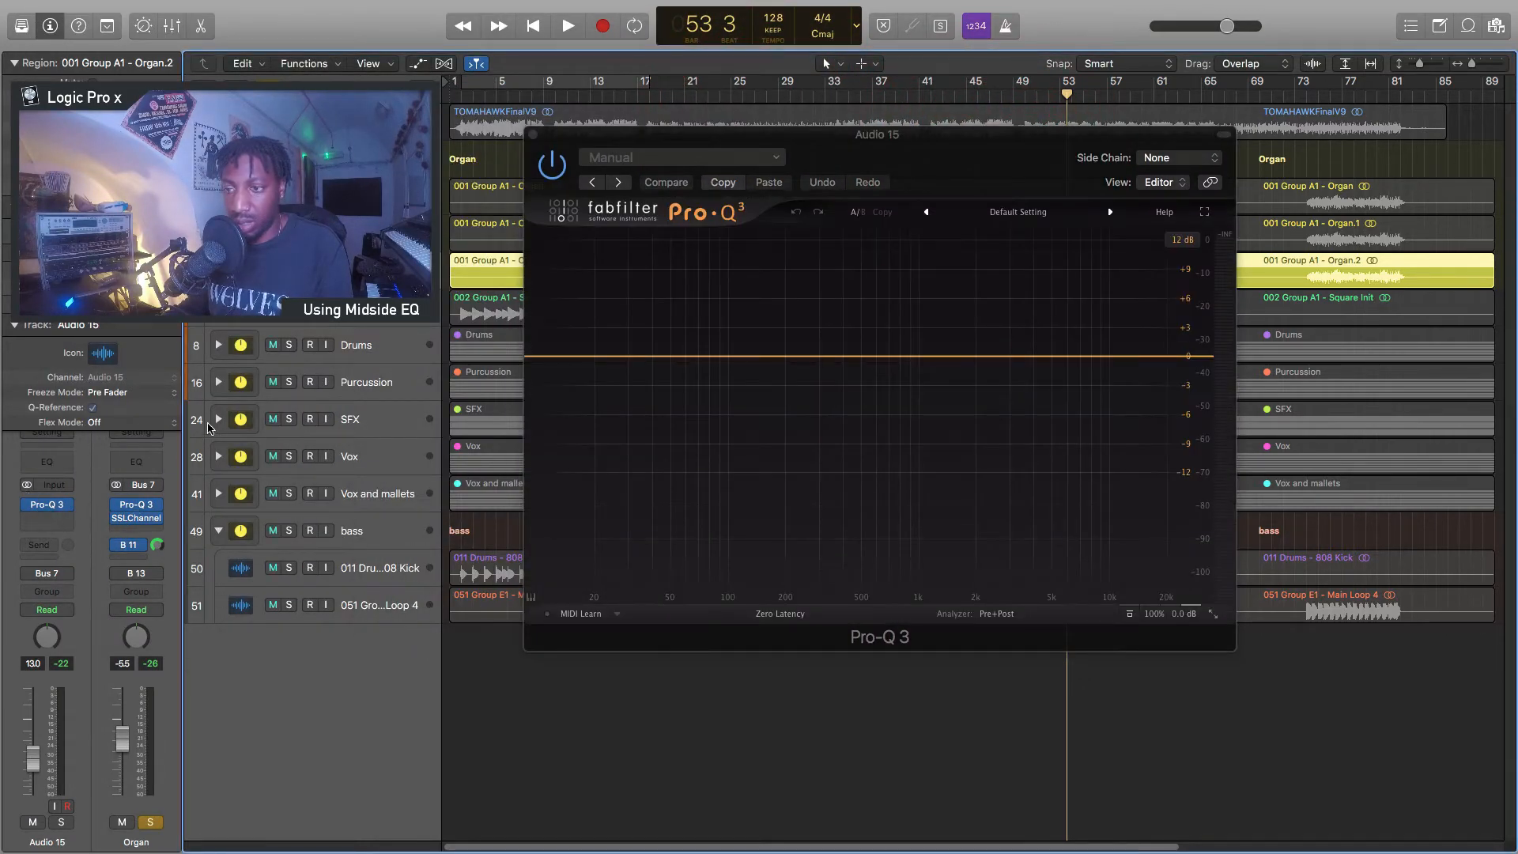
left_click(70, 506)
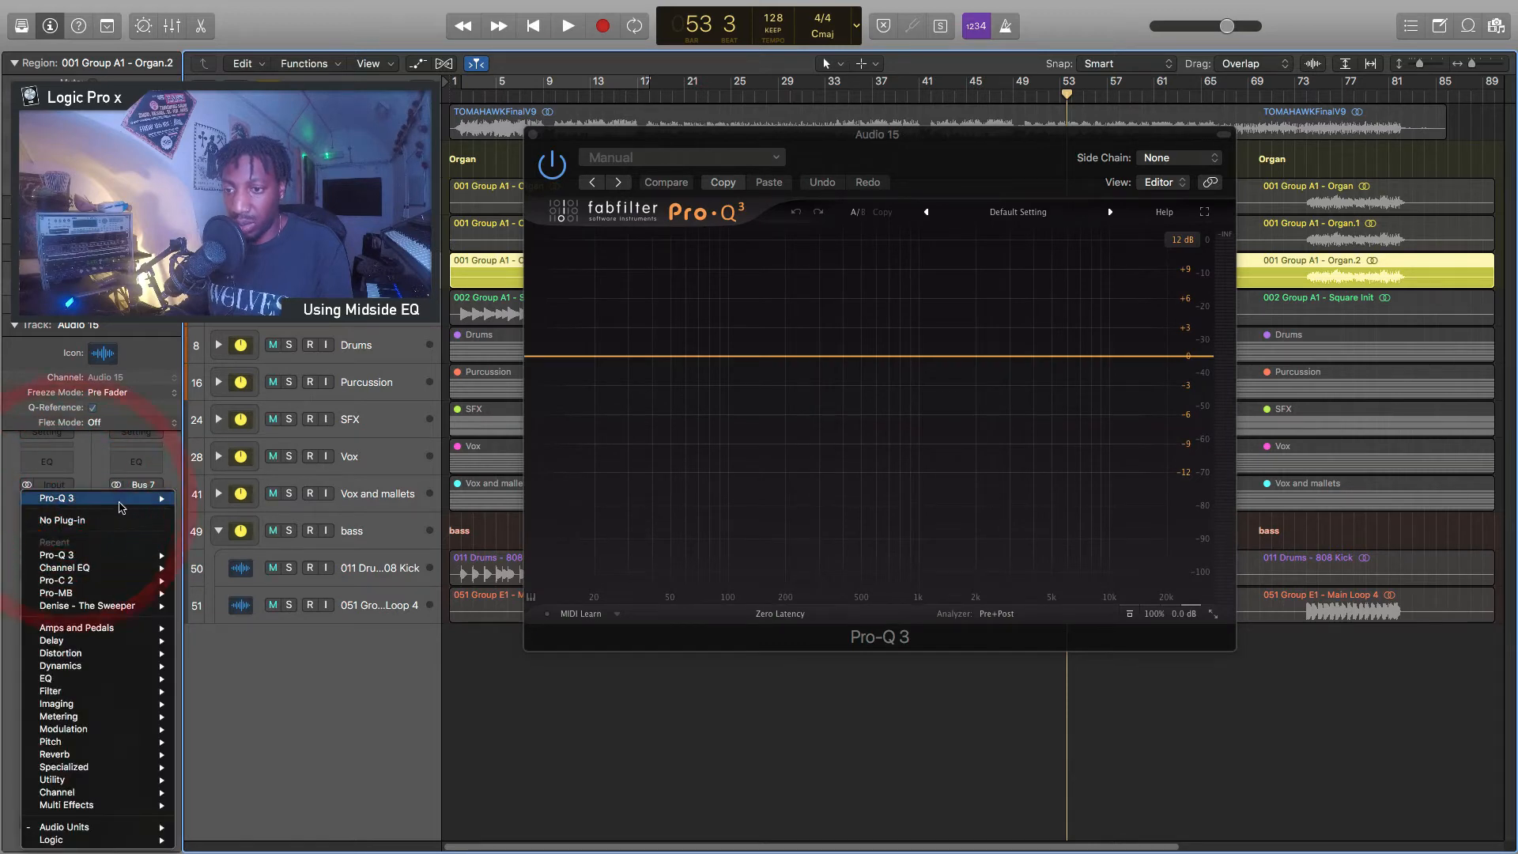
mouse_move(146, 498)
left_click(207, 499)
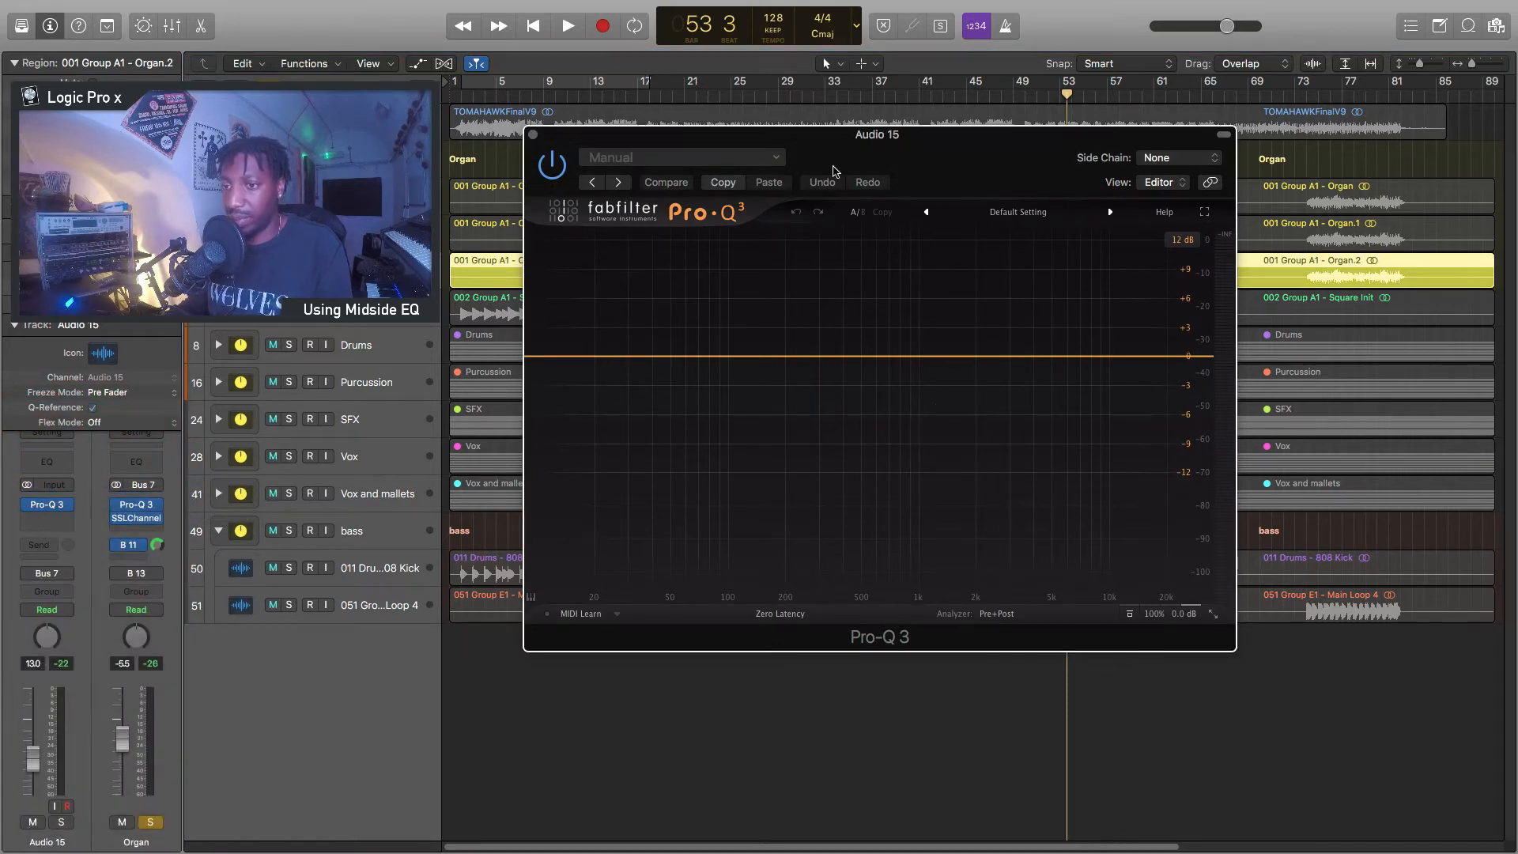
Play the organ track to view its spectrum in Pro-Q 3, repositioning the plug-in window above the arrangement
key("space")
left_click_drag(943, 149, 993, 394)
key("space")
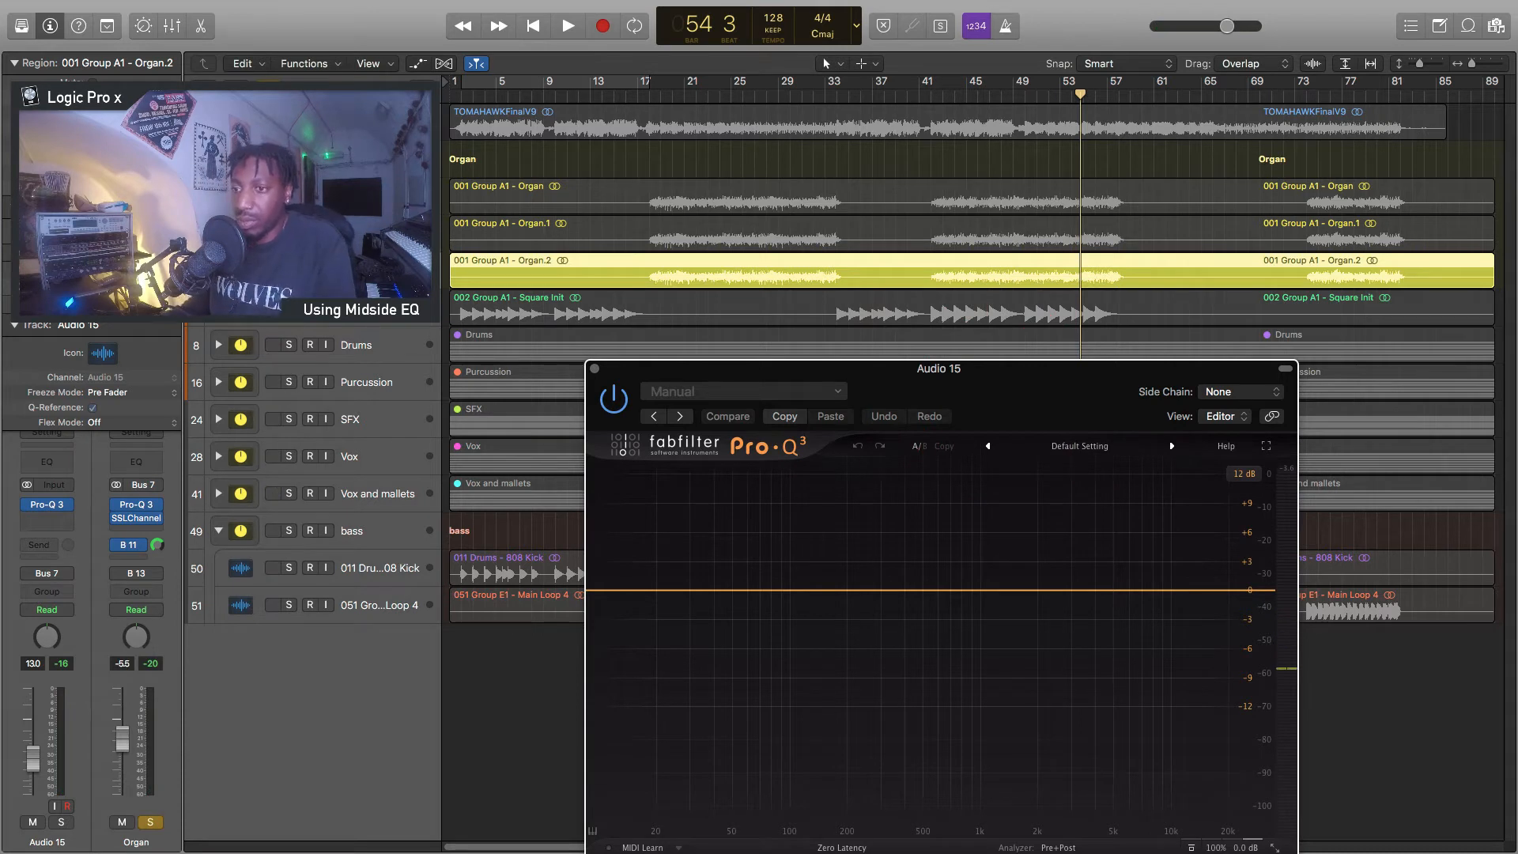
mouse_move(994, 401)
left_mouse_down()
mouse_move(957, 268)
mouse_move(997, 222)
left_mouse_up()
key("space")
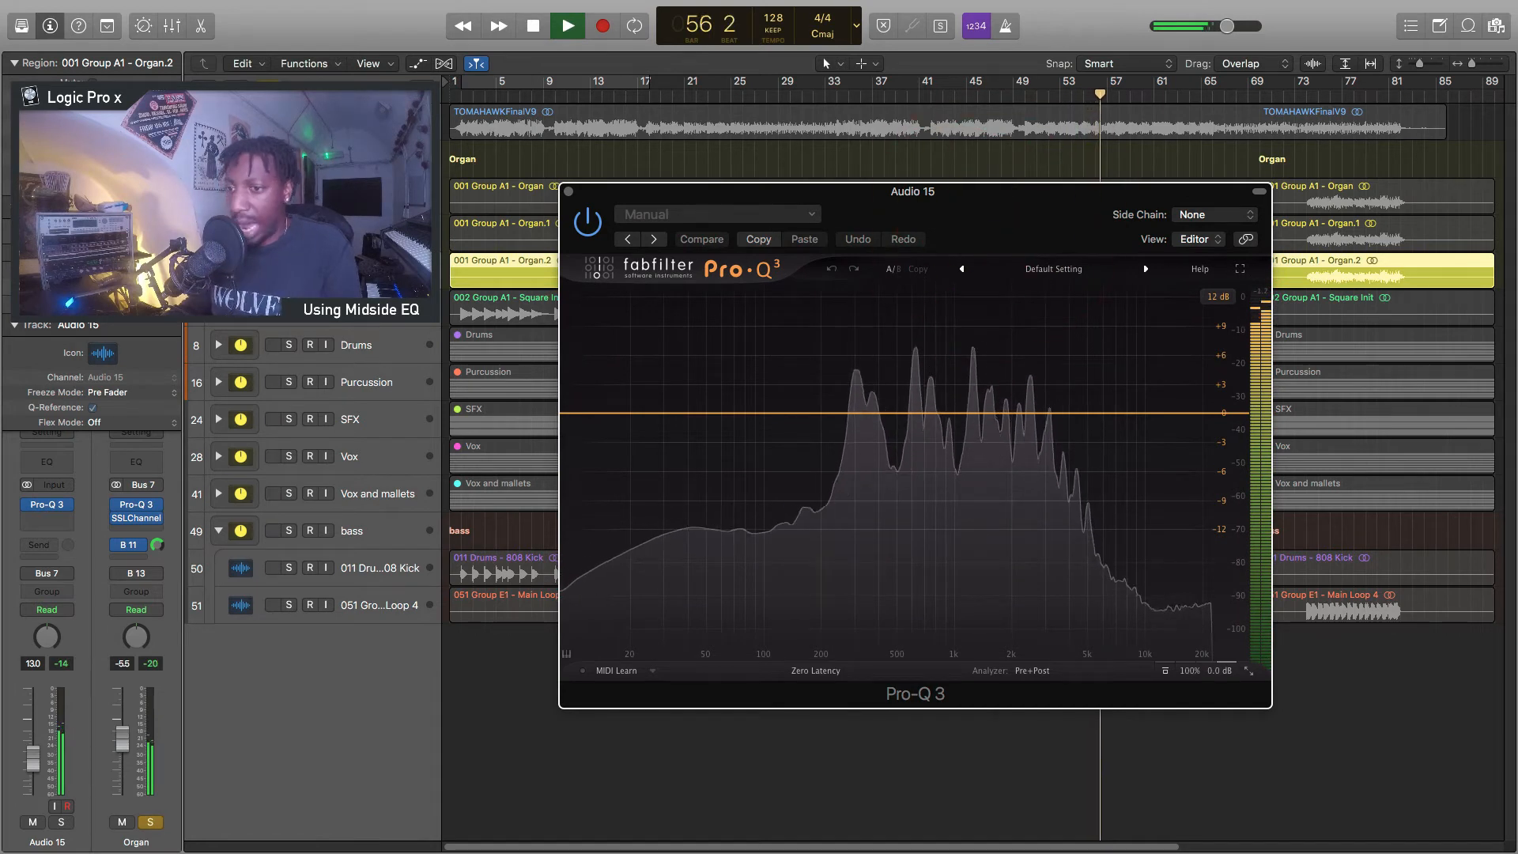
key("space")
Open Dualism on the Stereo Out channel, reselect the Organ group, and place the Pro-Q 3 window beside Dualism
left_click(132, 500)
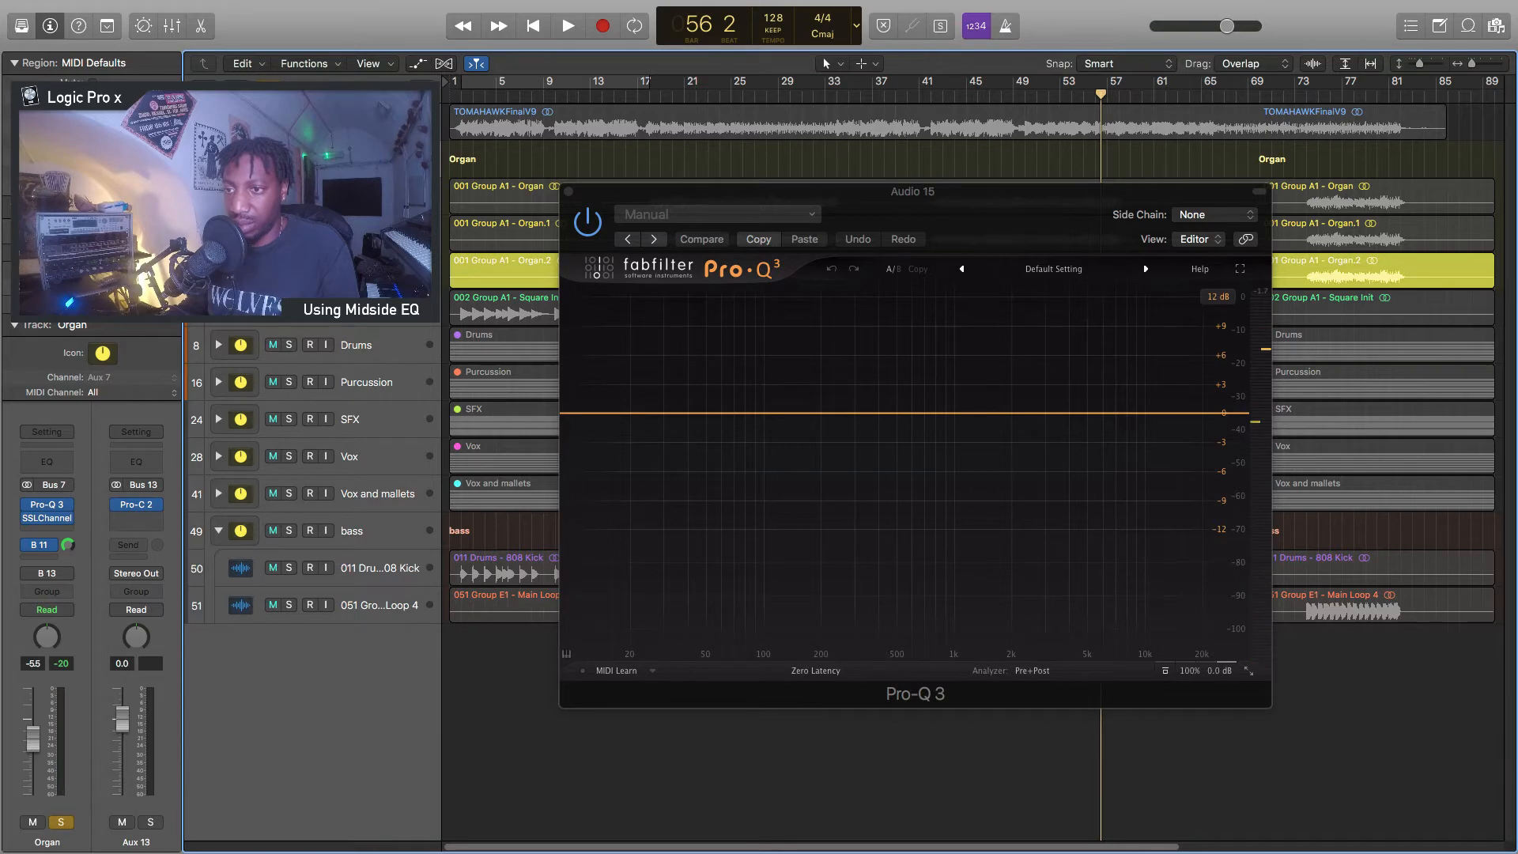
left_click(366, 324)
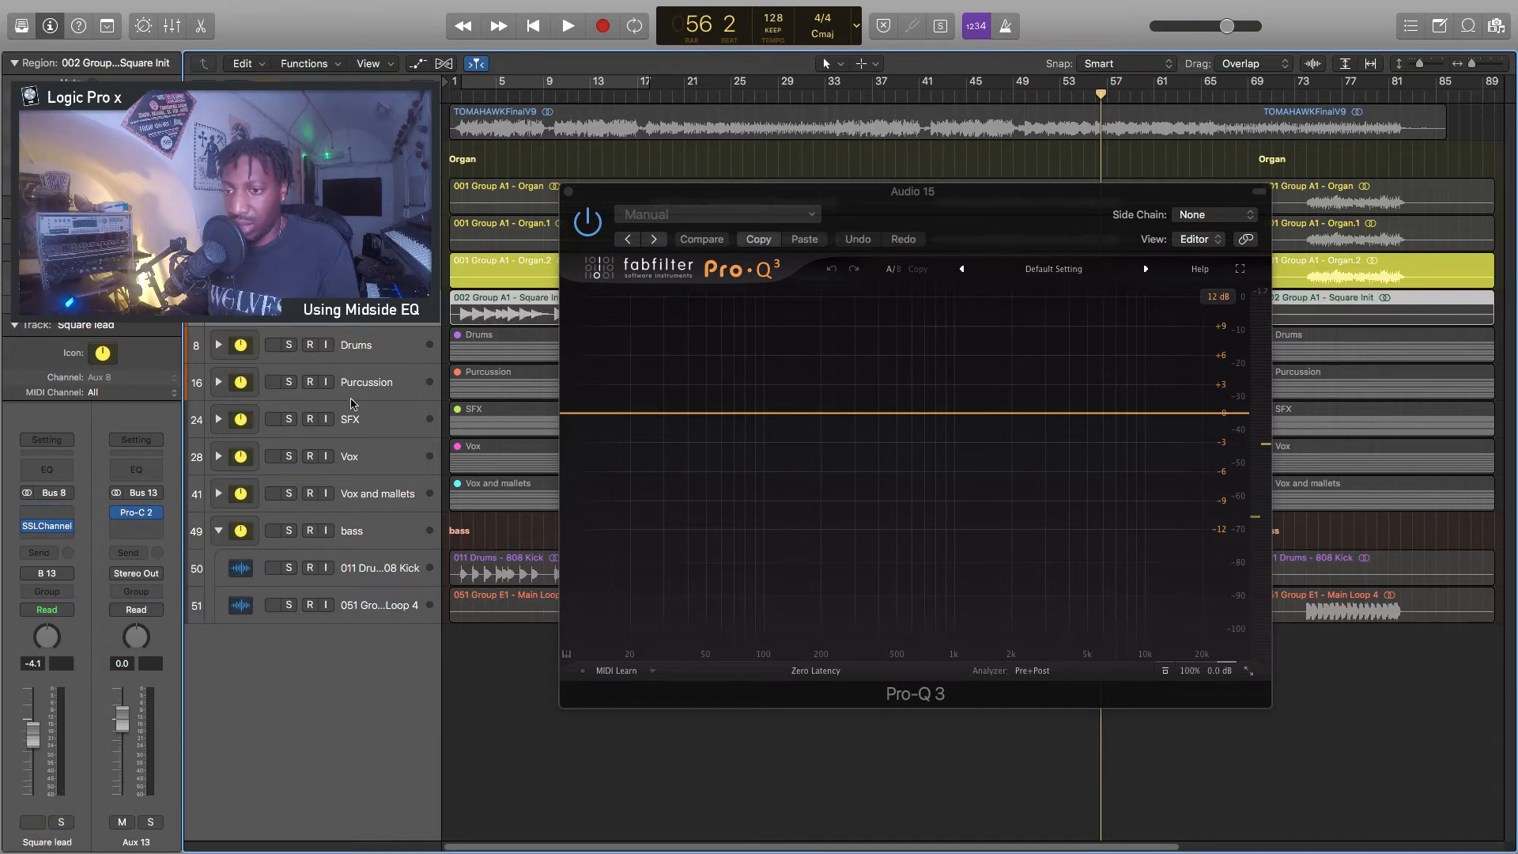
left_click(381, 451)
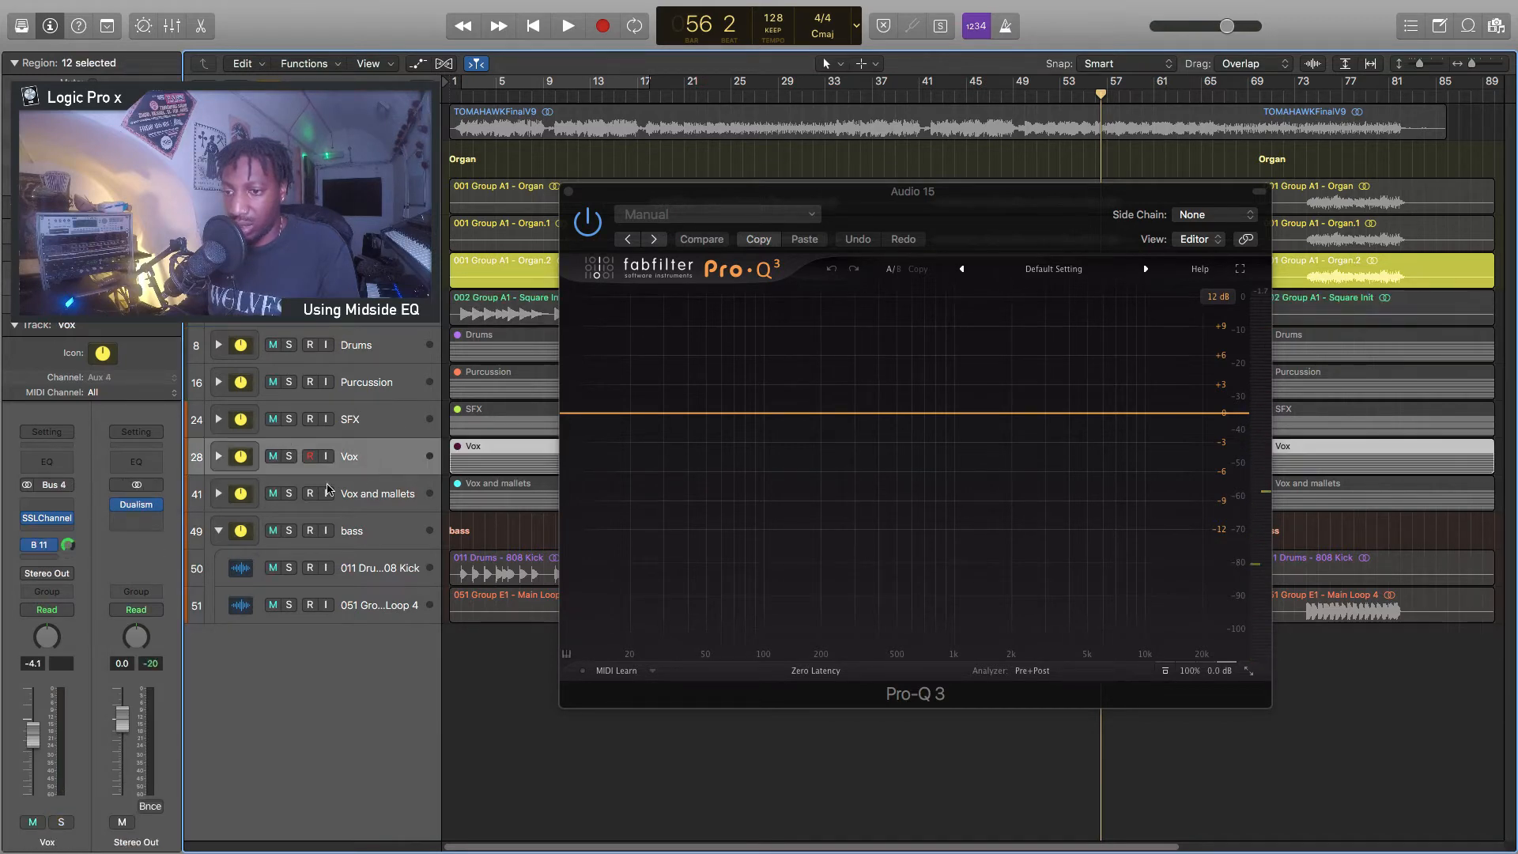
left_click(137, 505)
left_click(366, 160)
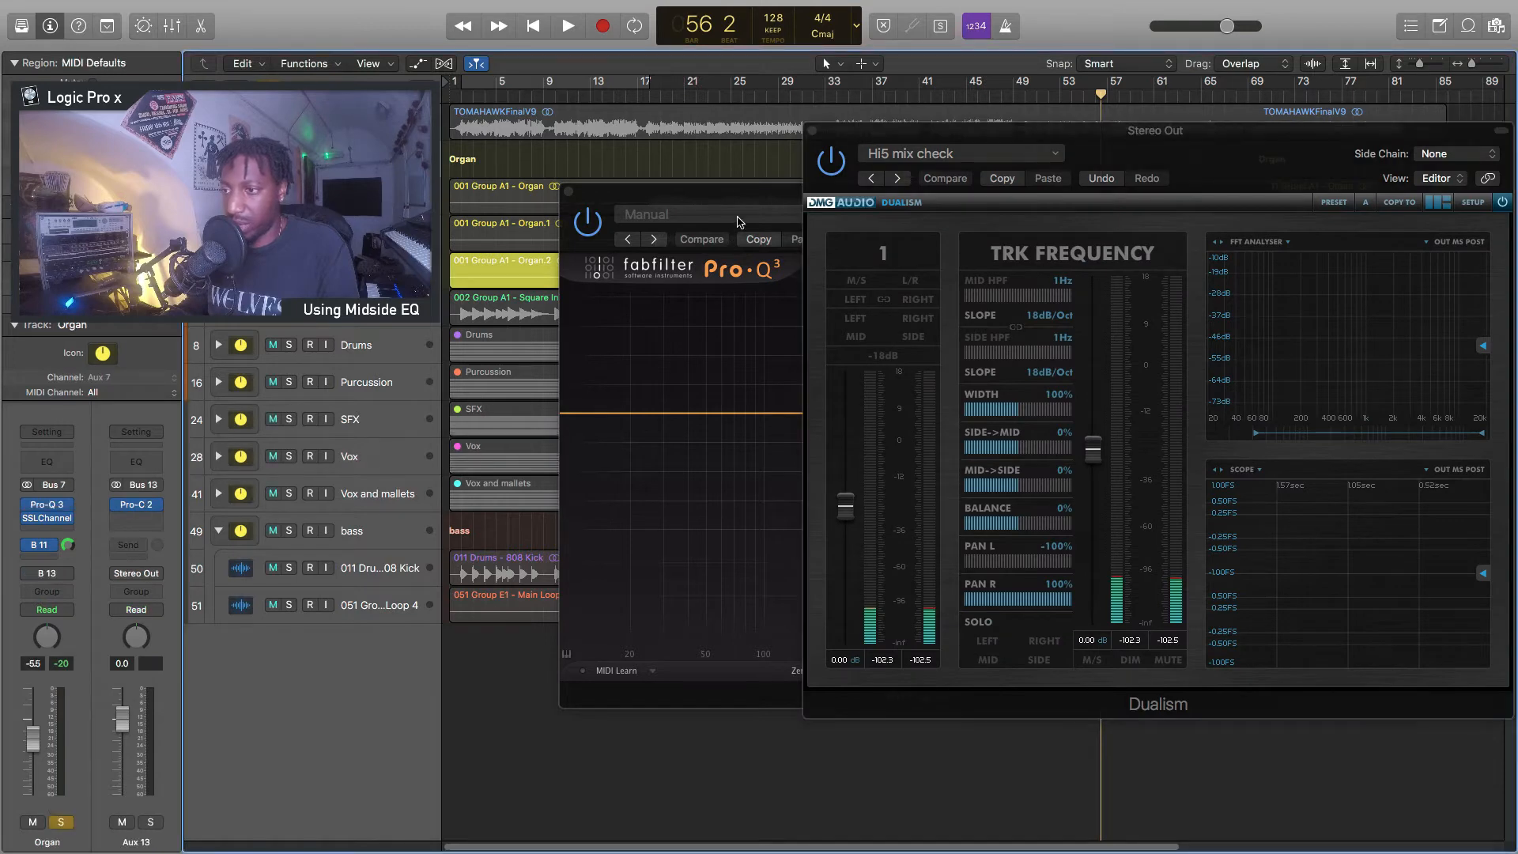
left_click_drag(744, 197, 350, 93)
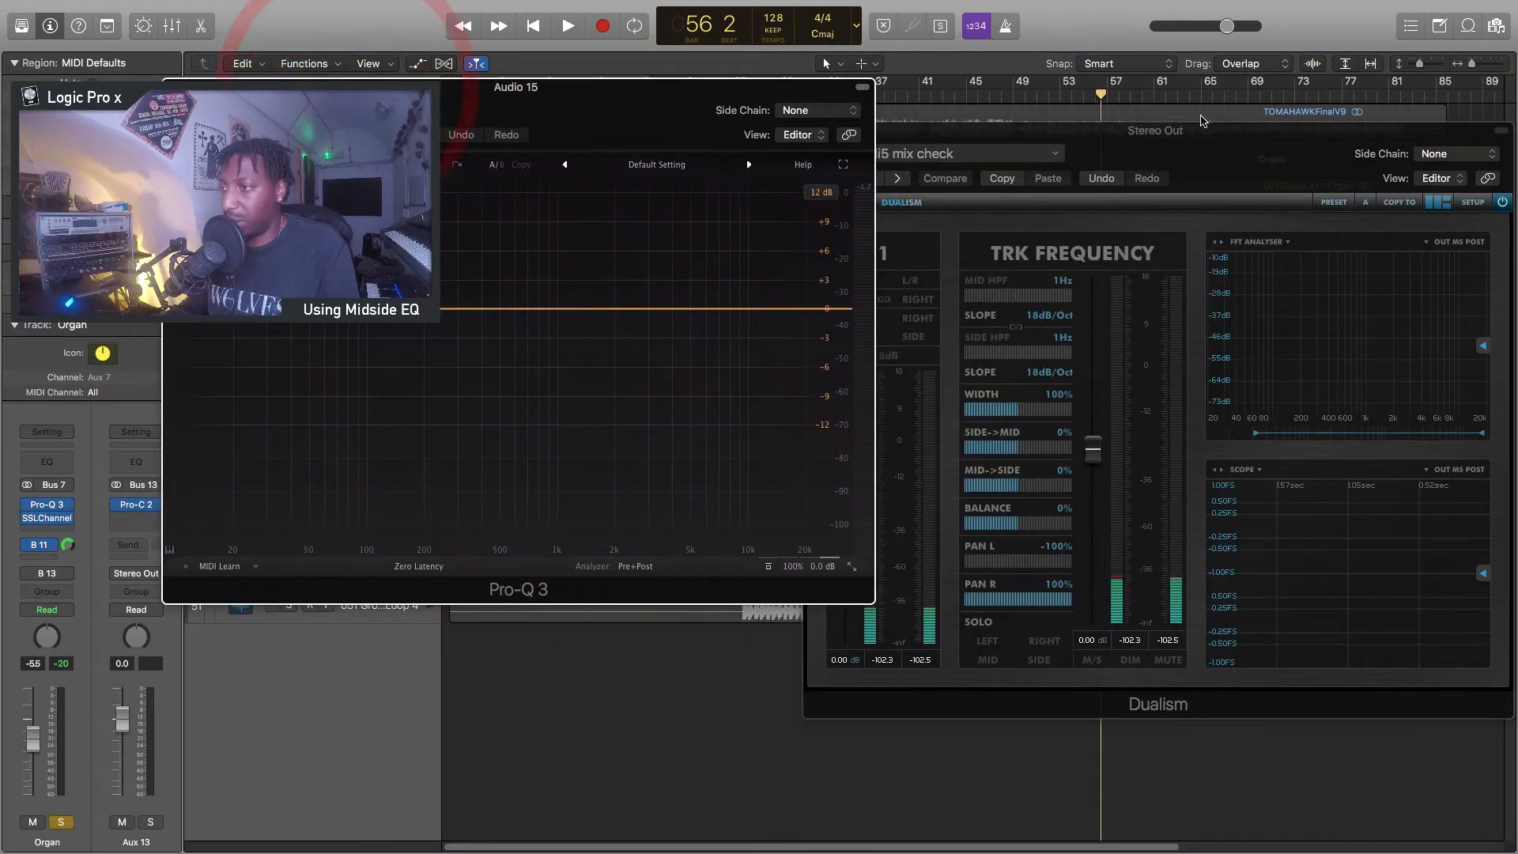
left_click(1194, 152)
Solo the mid signal in Dualism during playback, move its window lower over the arrangement, and stop playback
key("space")
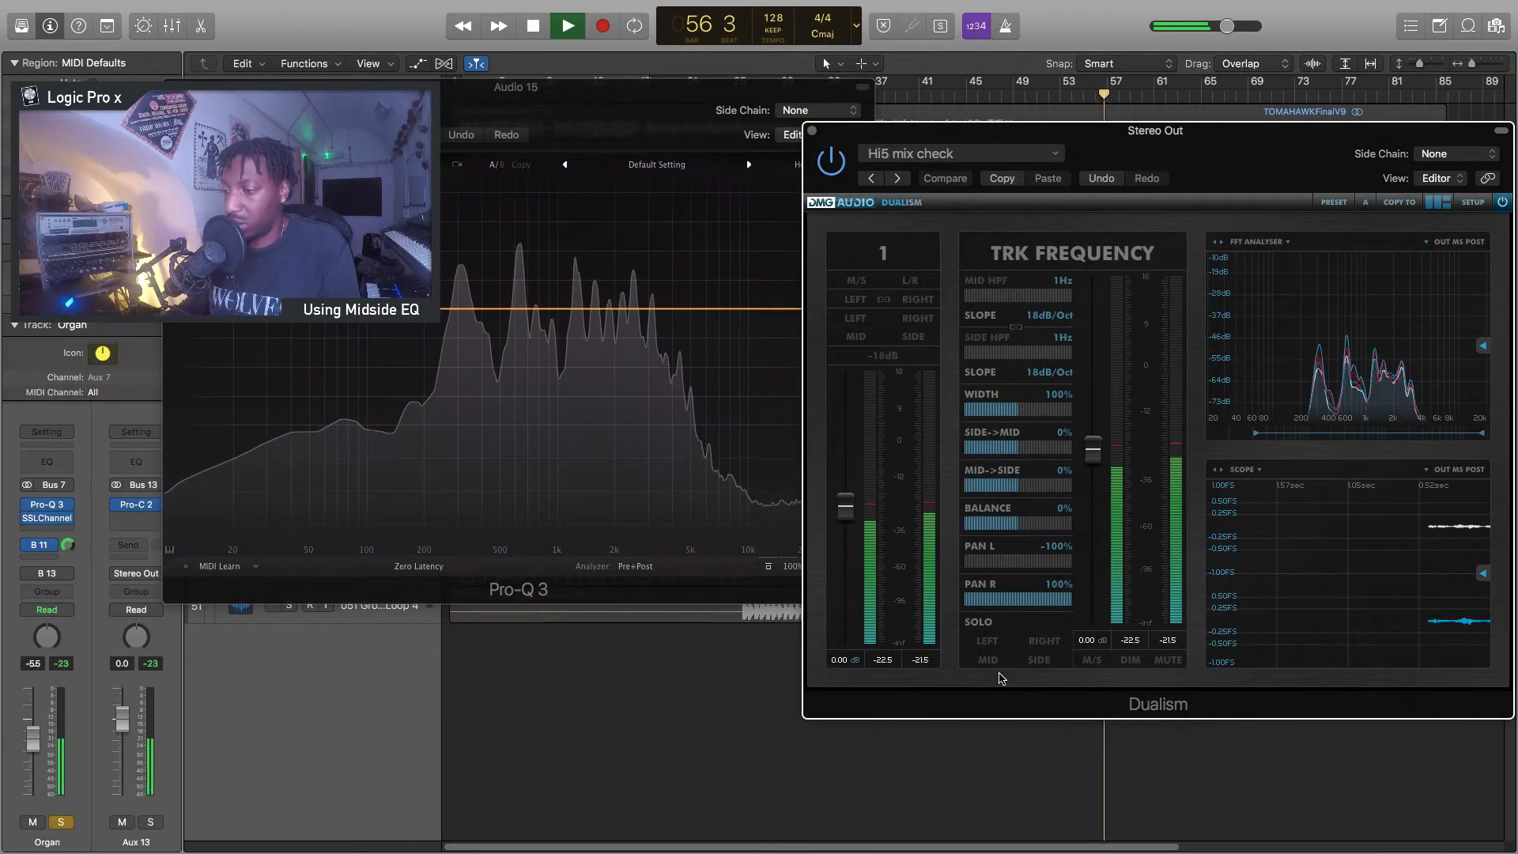
left_click(986, 661)
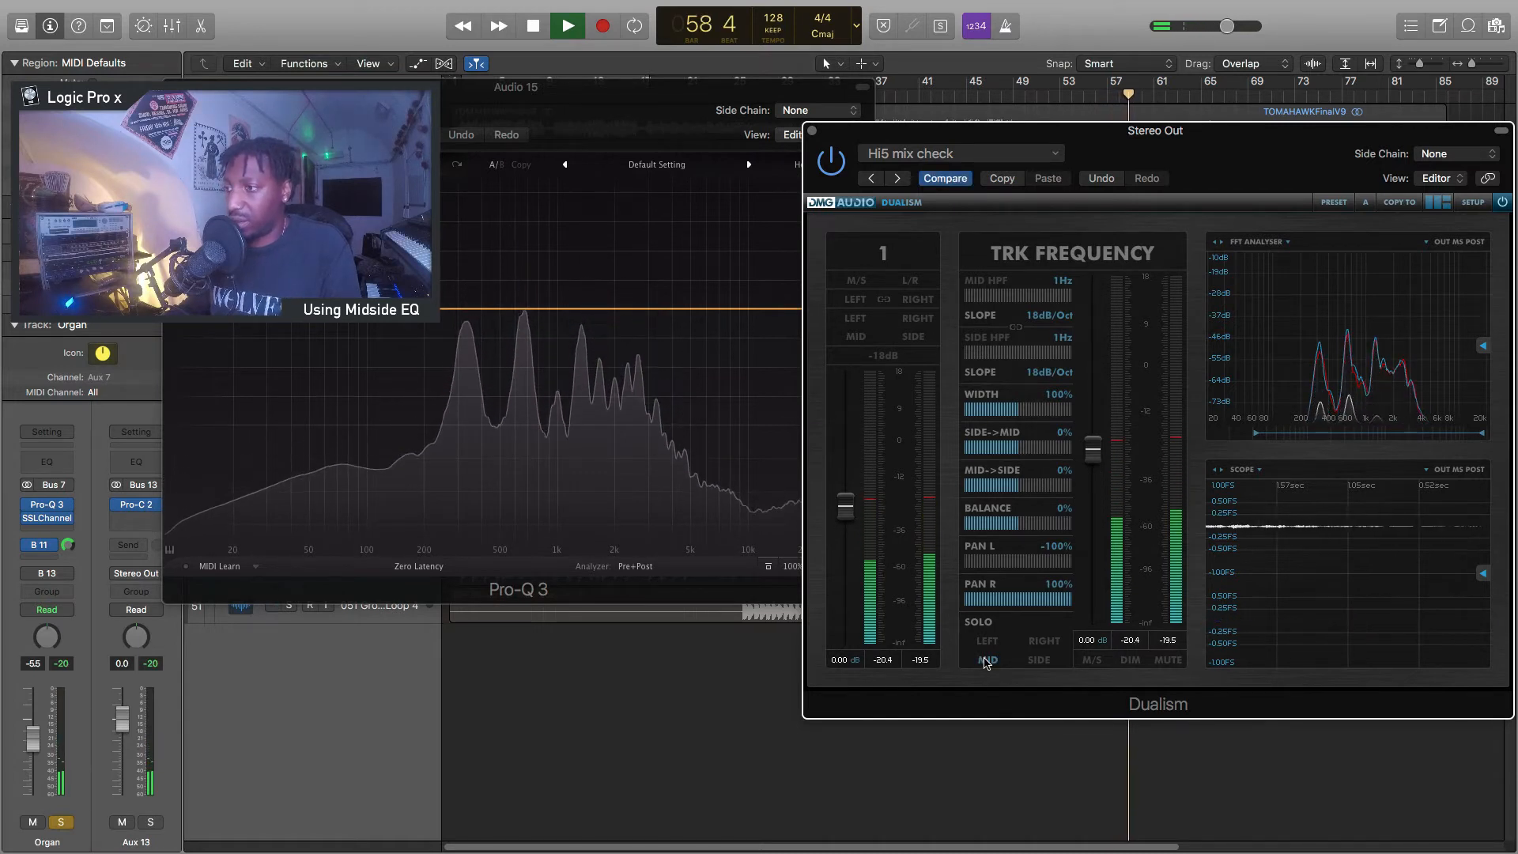
left_click_drag(1240, 161, 962, 342)
key("space")
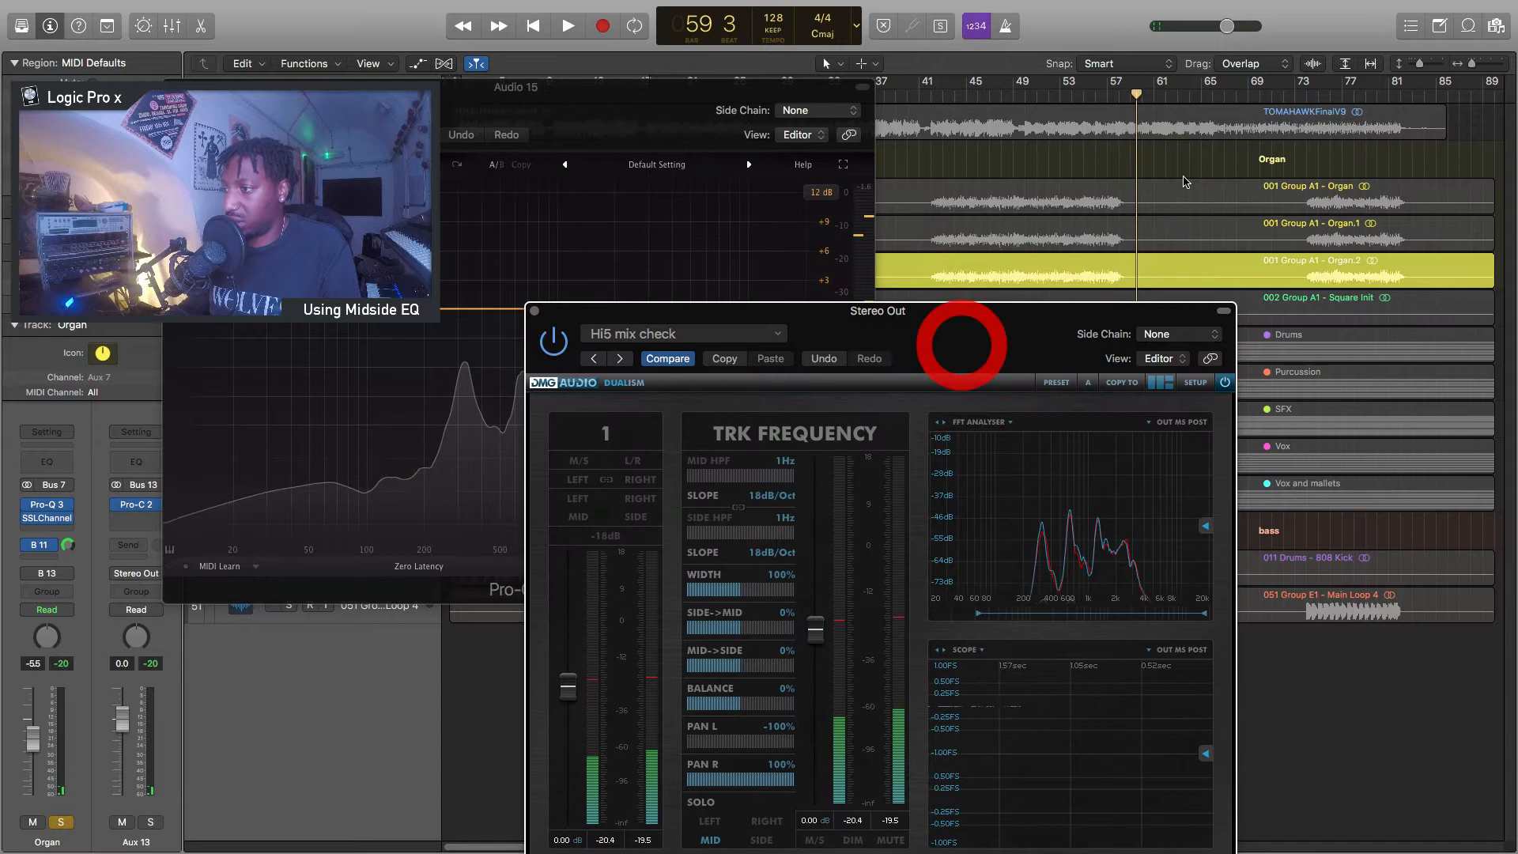
Set a cycle range over the organ section from bar 41 to bar 62 and start looped playback
left_click(952, 103)
left_click_drag(921, 84, 1164, 84)
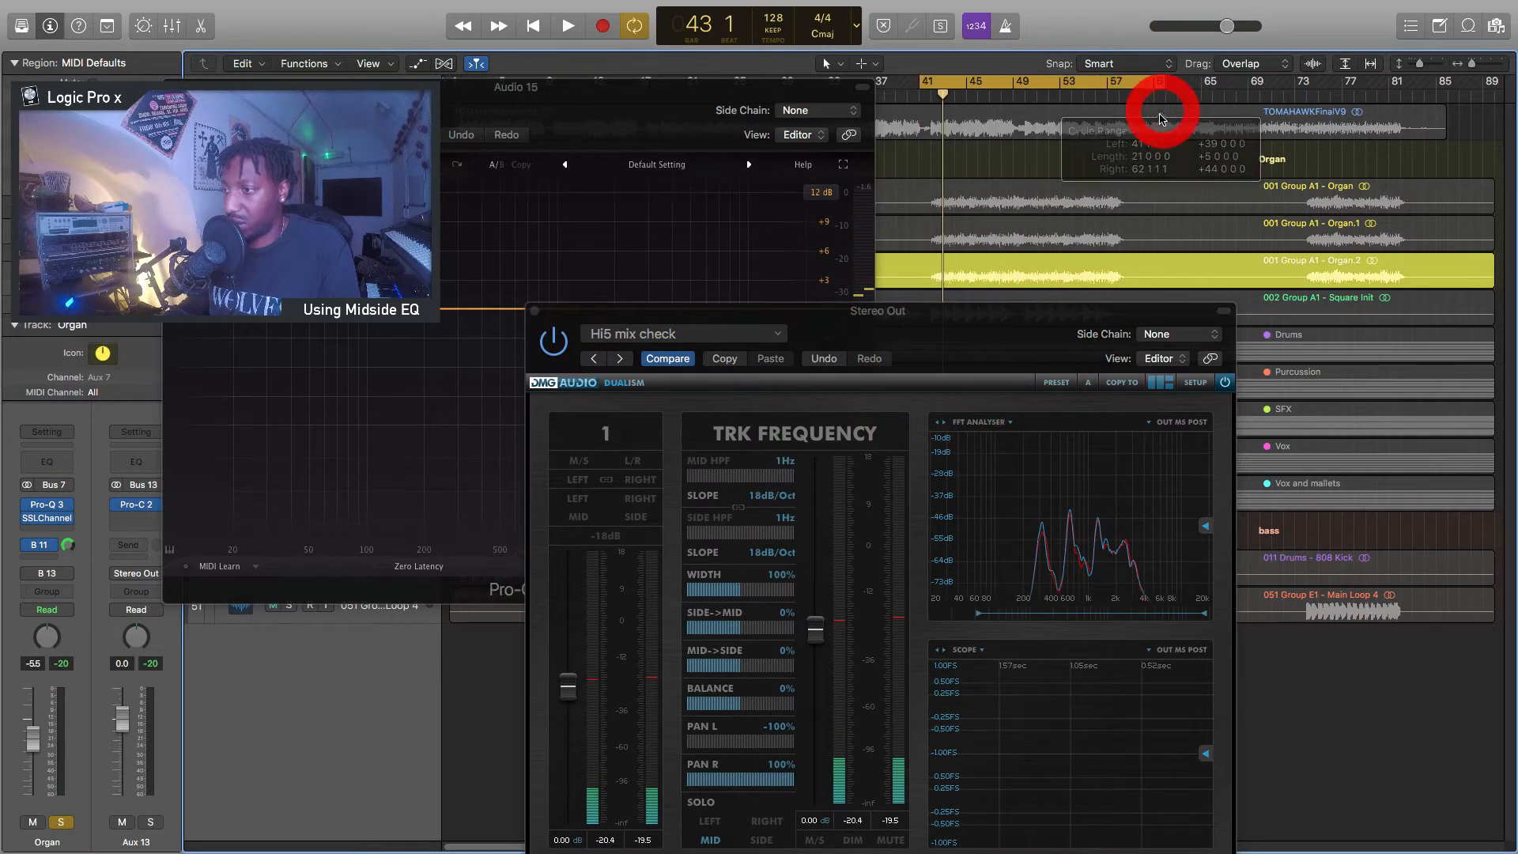
key("space")
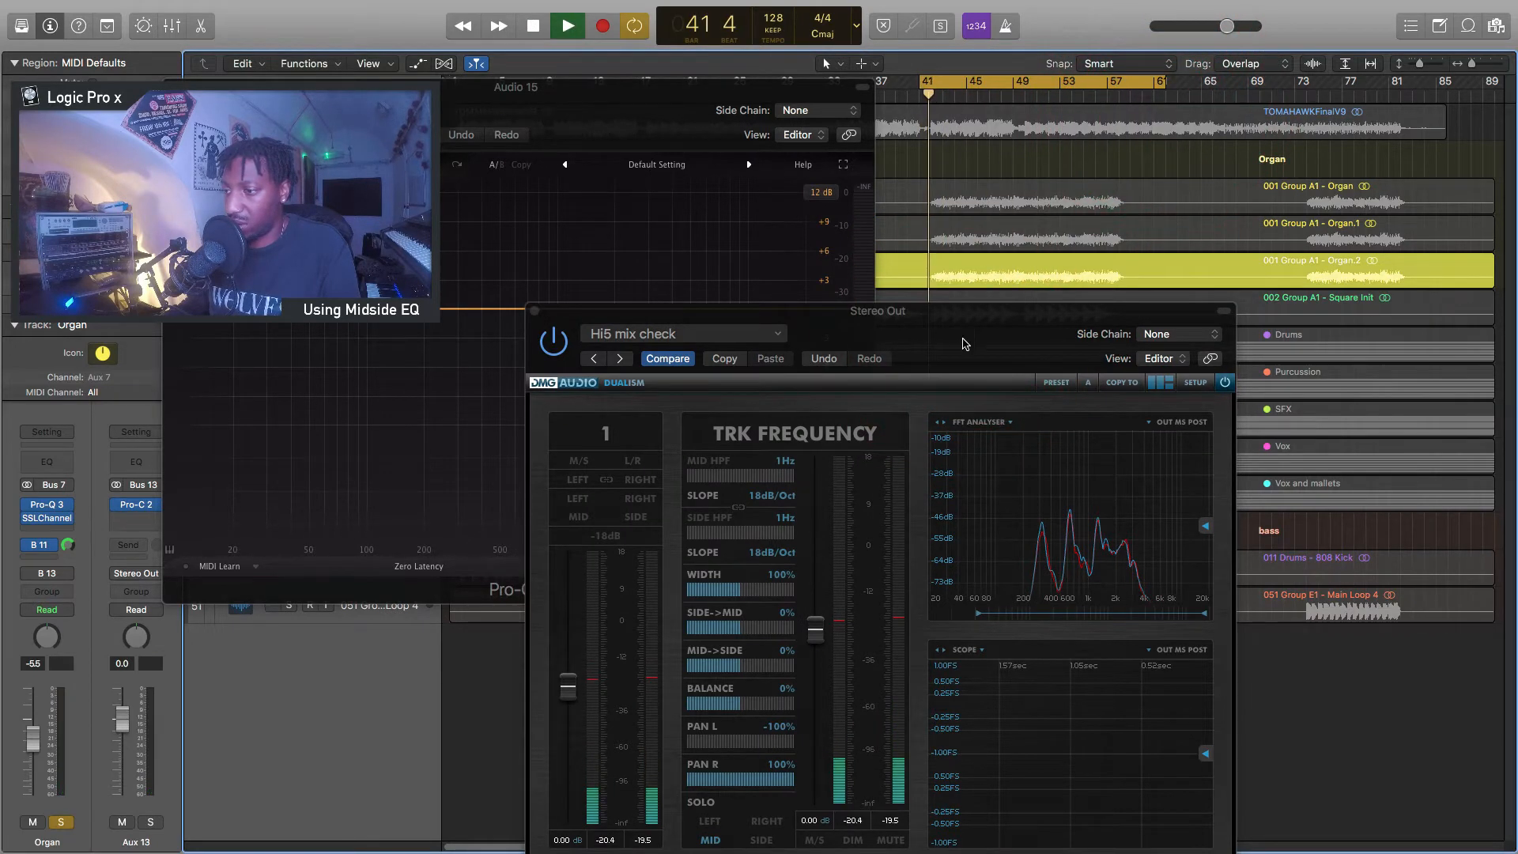
Move Dualism clear of the Pro-Q 3 display, turn off its mid solo, and close it once playback is stopped
left_click_drag(933, 333, 1023, 154)
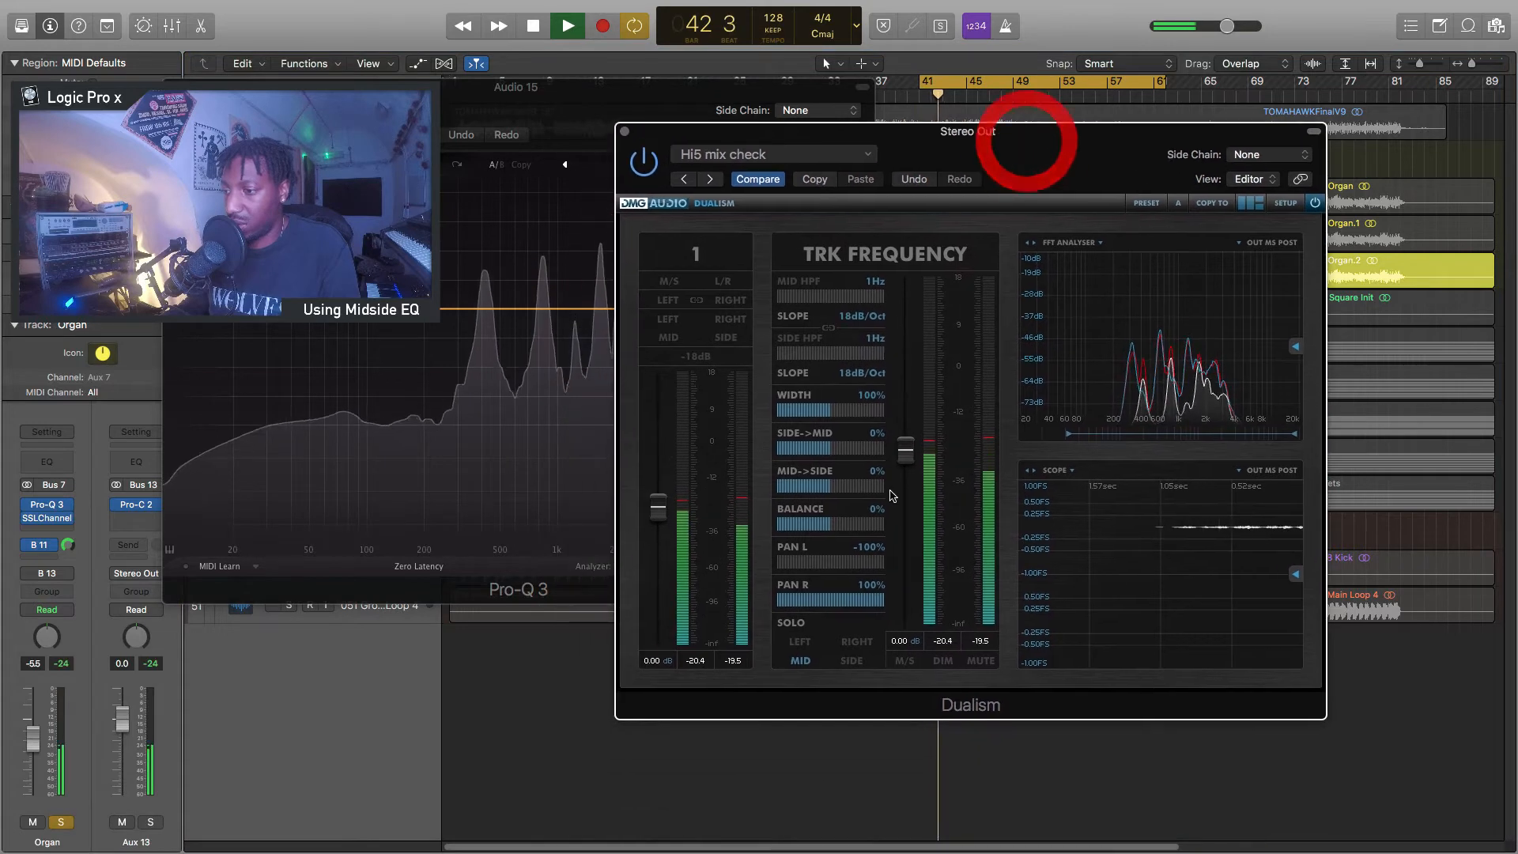
left_click(801, 661)
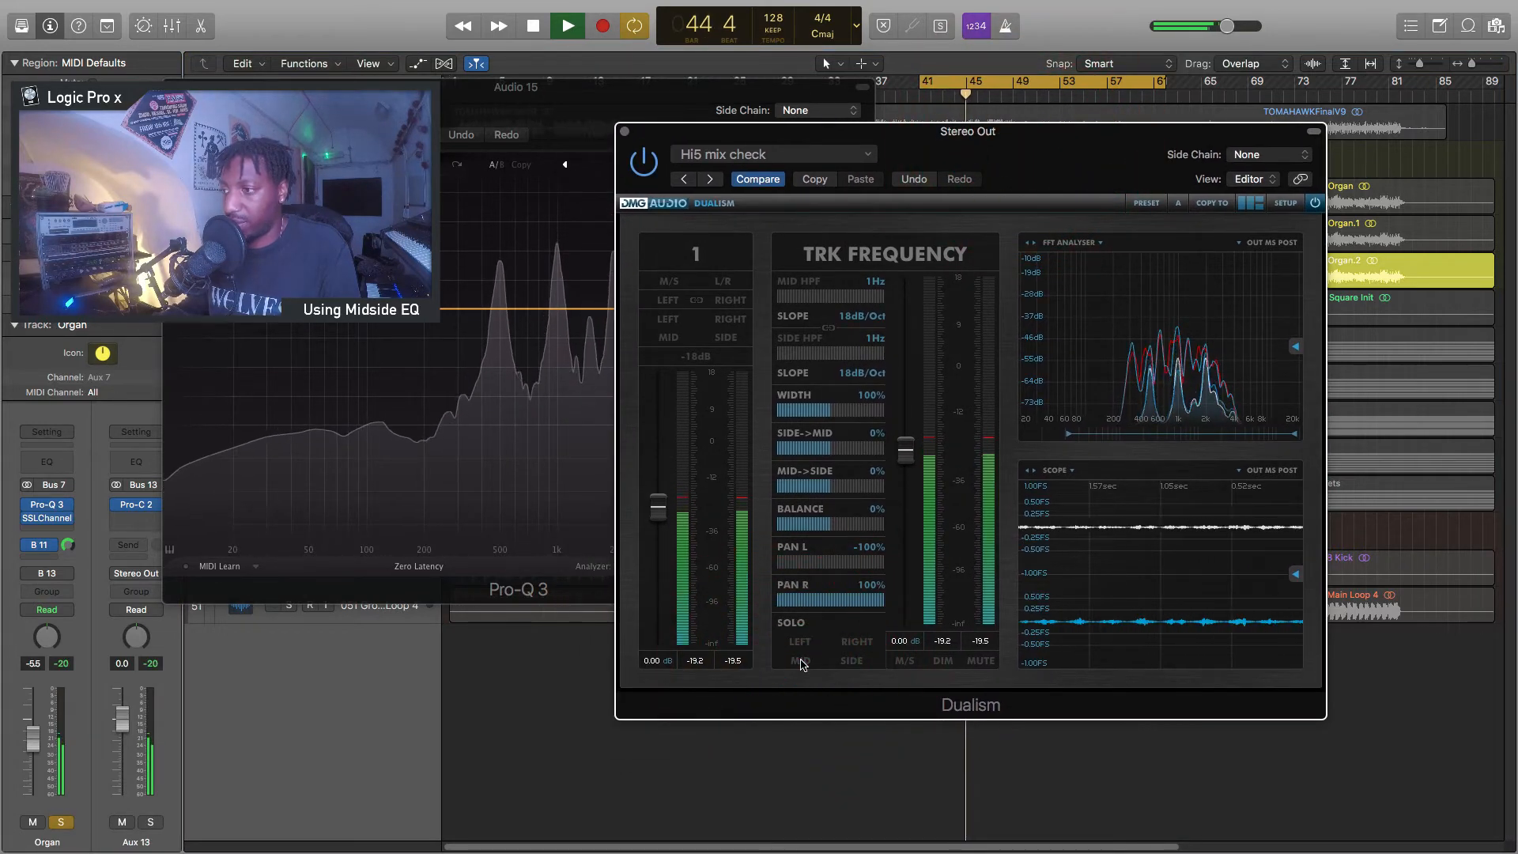
key("space")
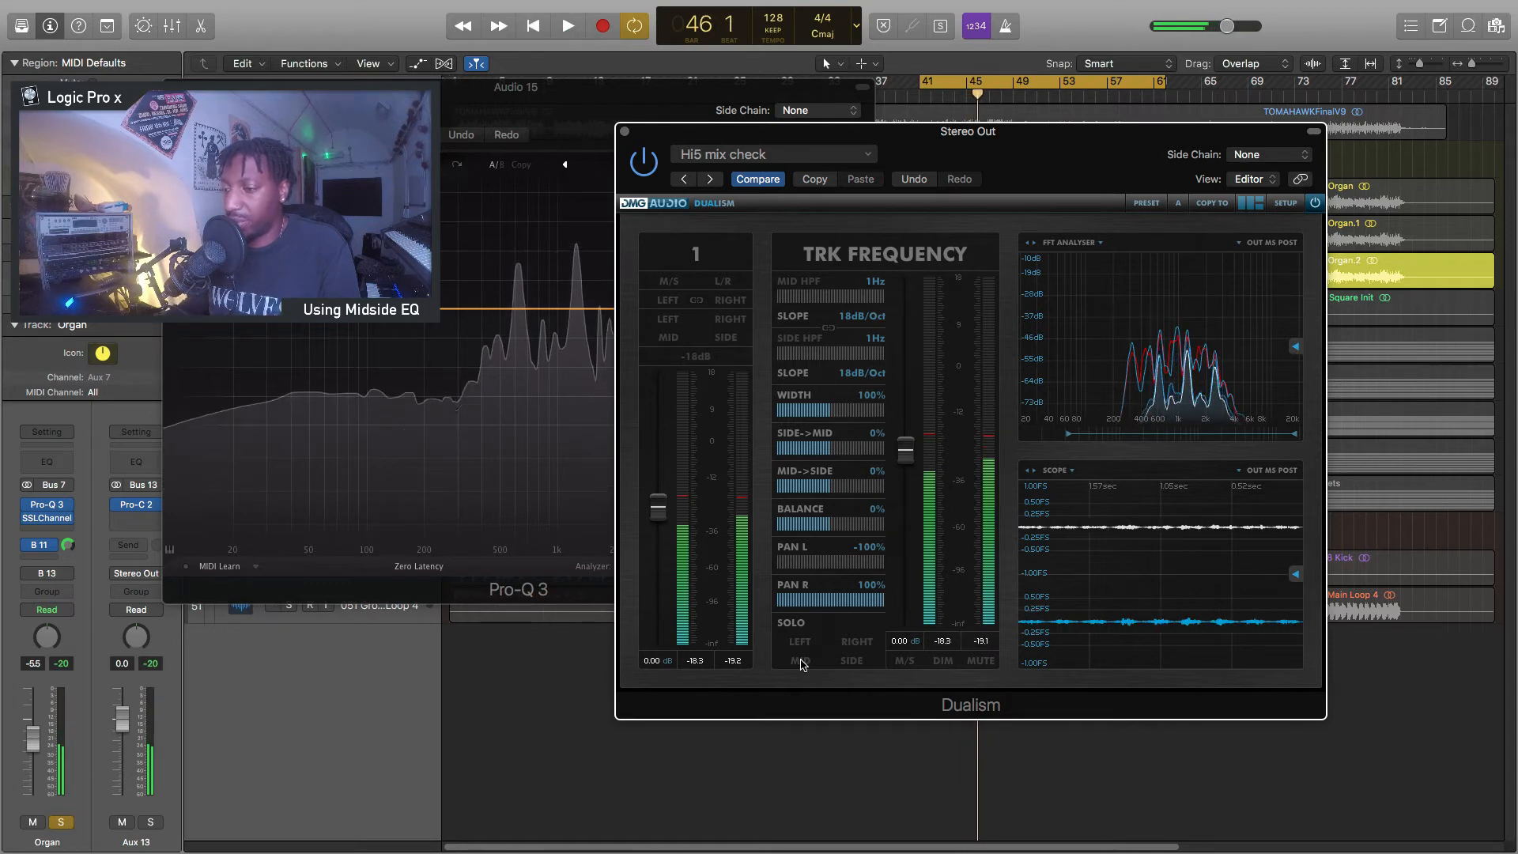
left_click(625, 131)
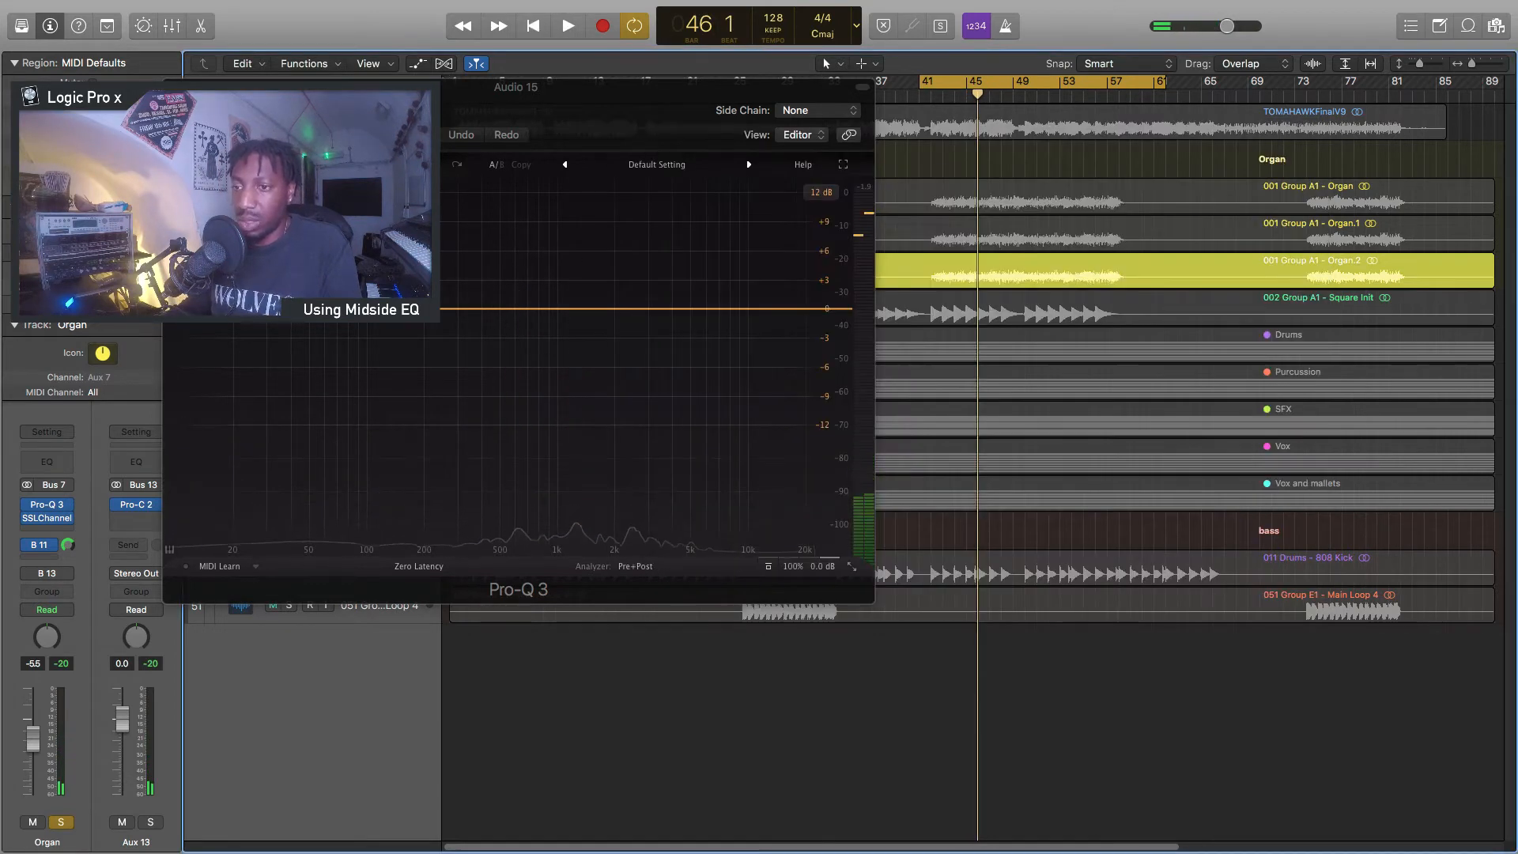
Add a low cut band in Pro-Q 3, set its stereo placement to Side, and raise its frequency to about 238 Hz
left_click(216, 310)
right_click(215, 310)
mouse_move(327, 372)
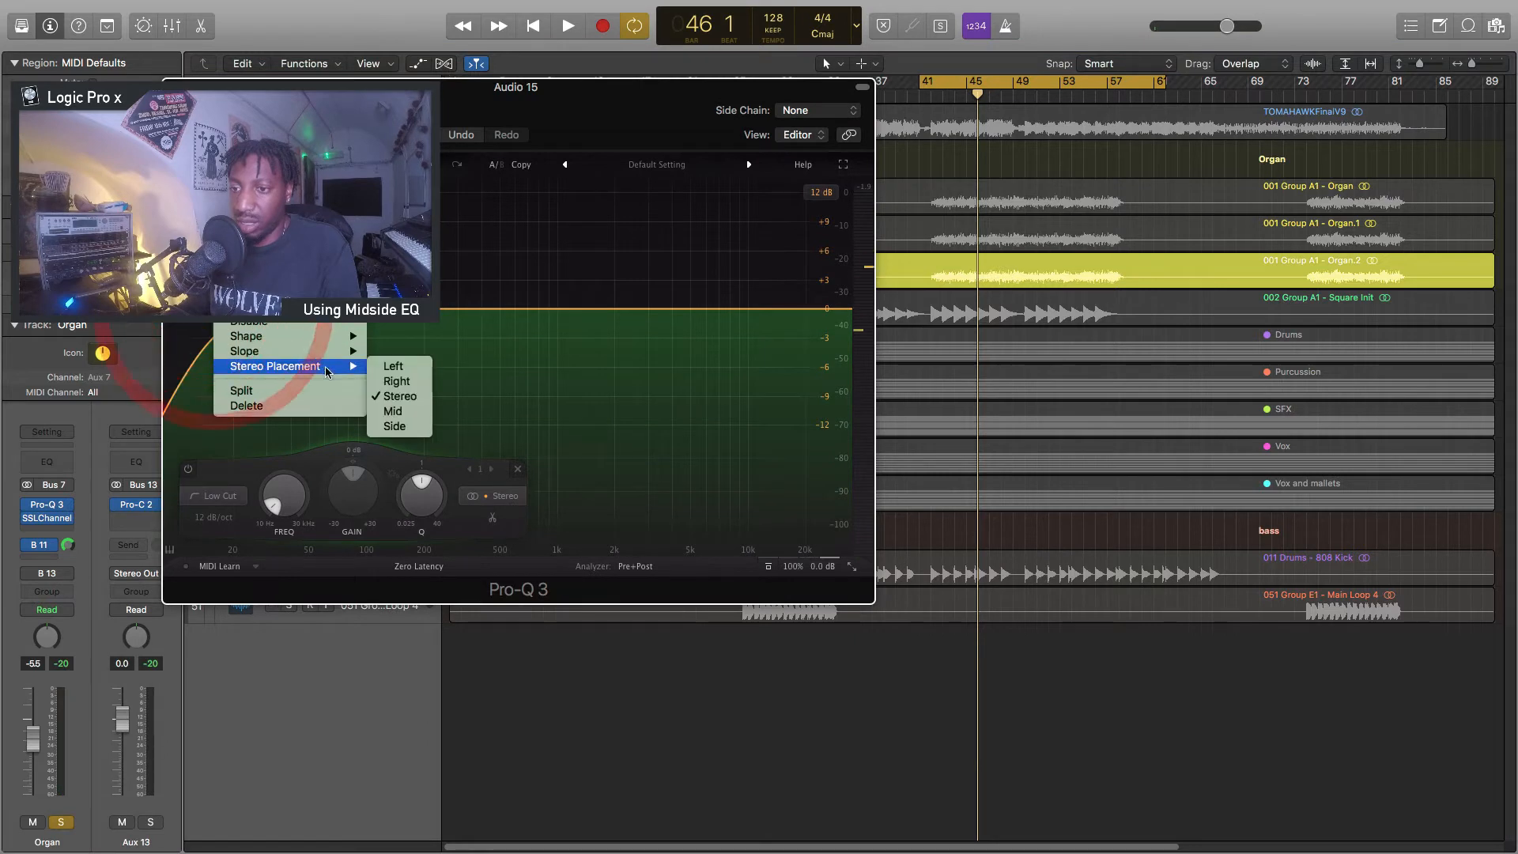
left_click(419, 427)
left_click_drag(215, 310, 438, 309)
Play from the start of the cycle range and add a bell band at about 1204 Hz with Mid stereo placement
double_click(922, 90)
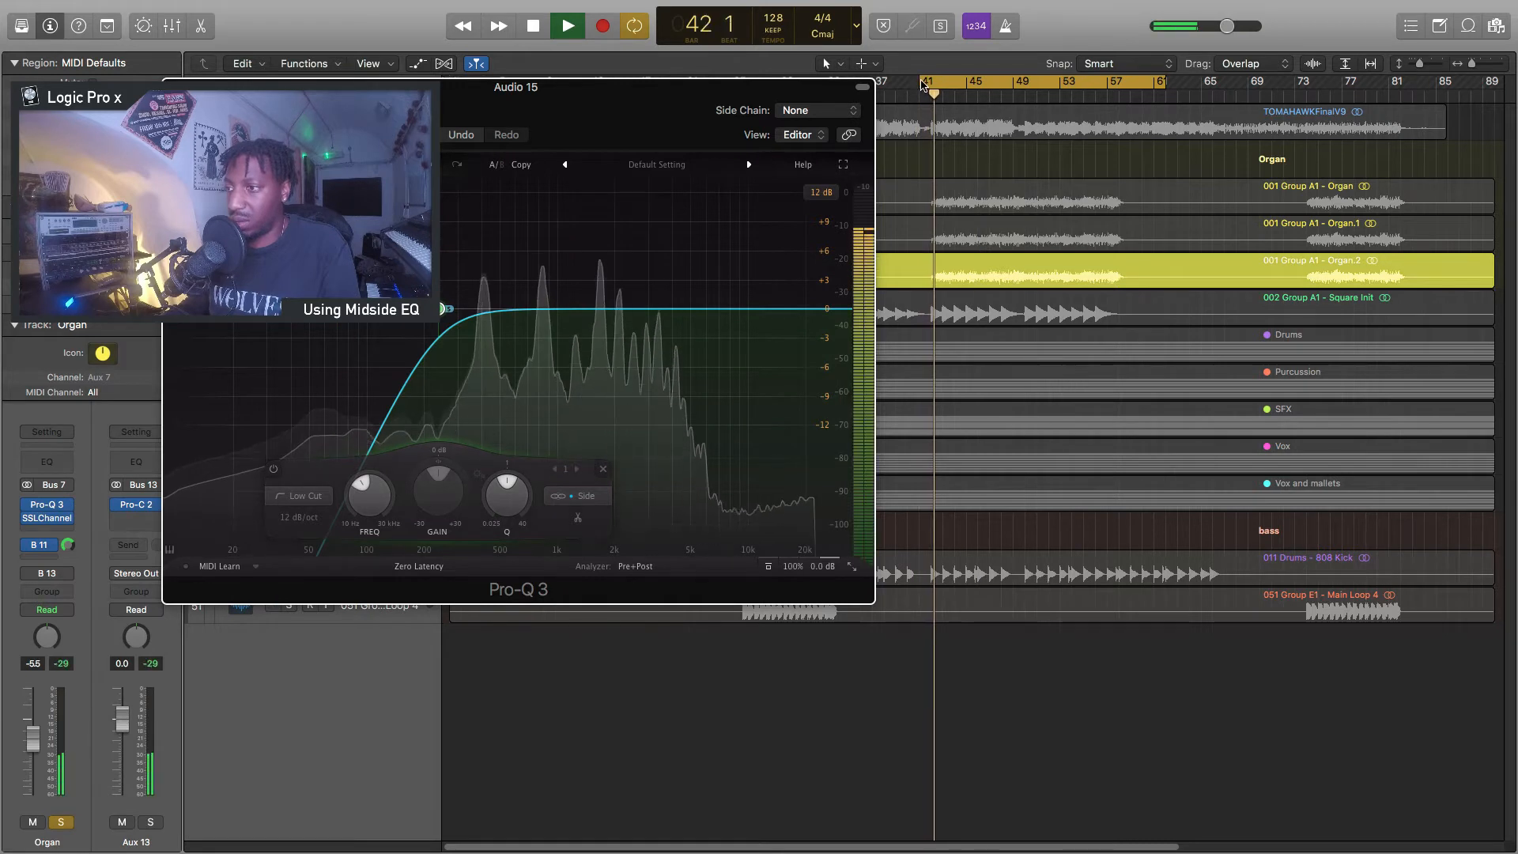
left_click_drag(923, 90, 933, 93)
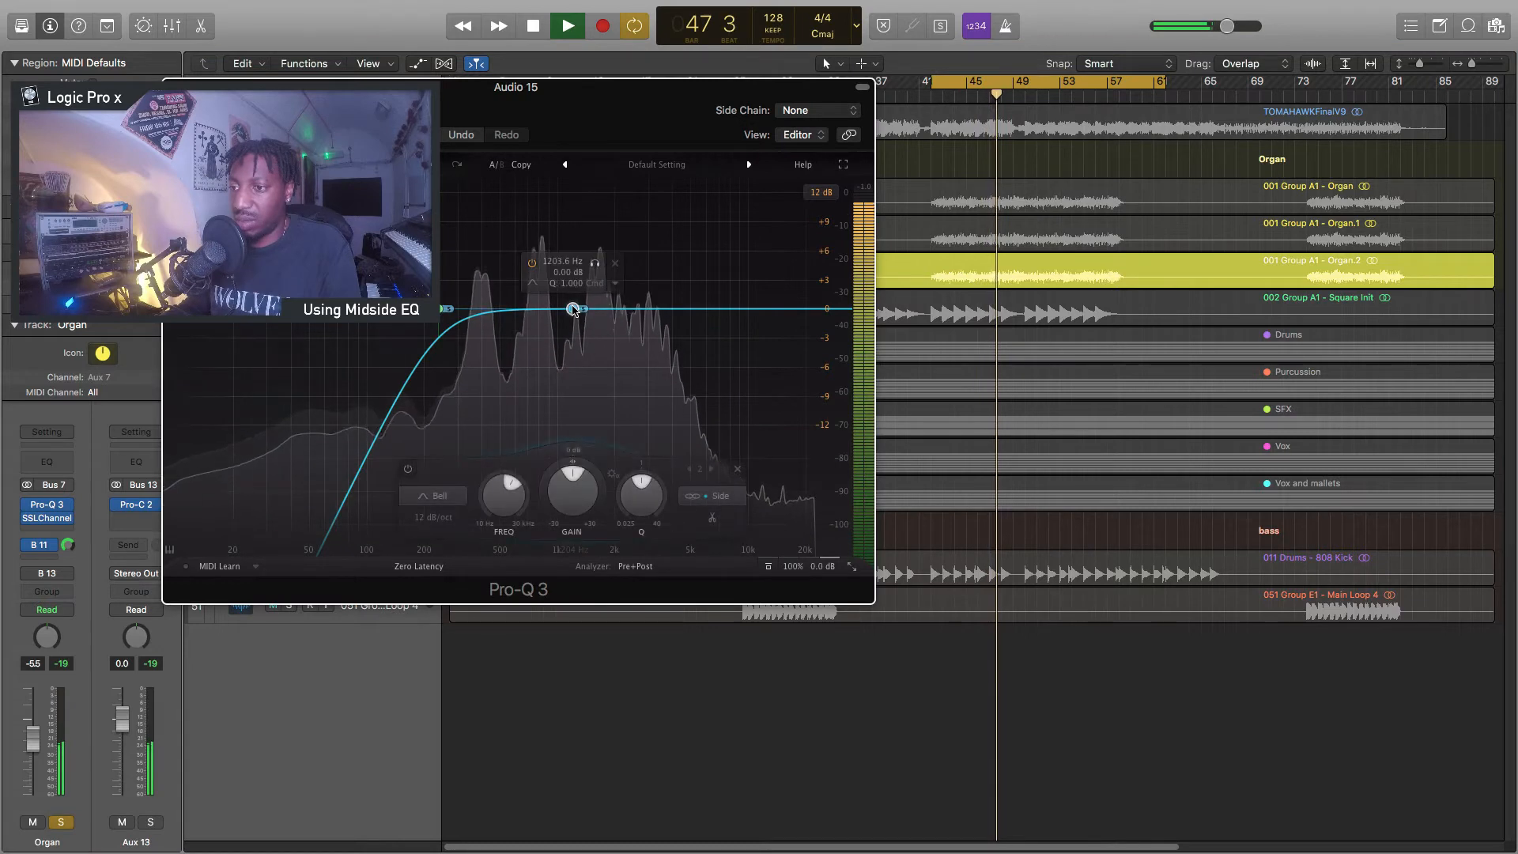
right_click(573, 309)
mouse_move(661, 403)
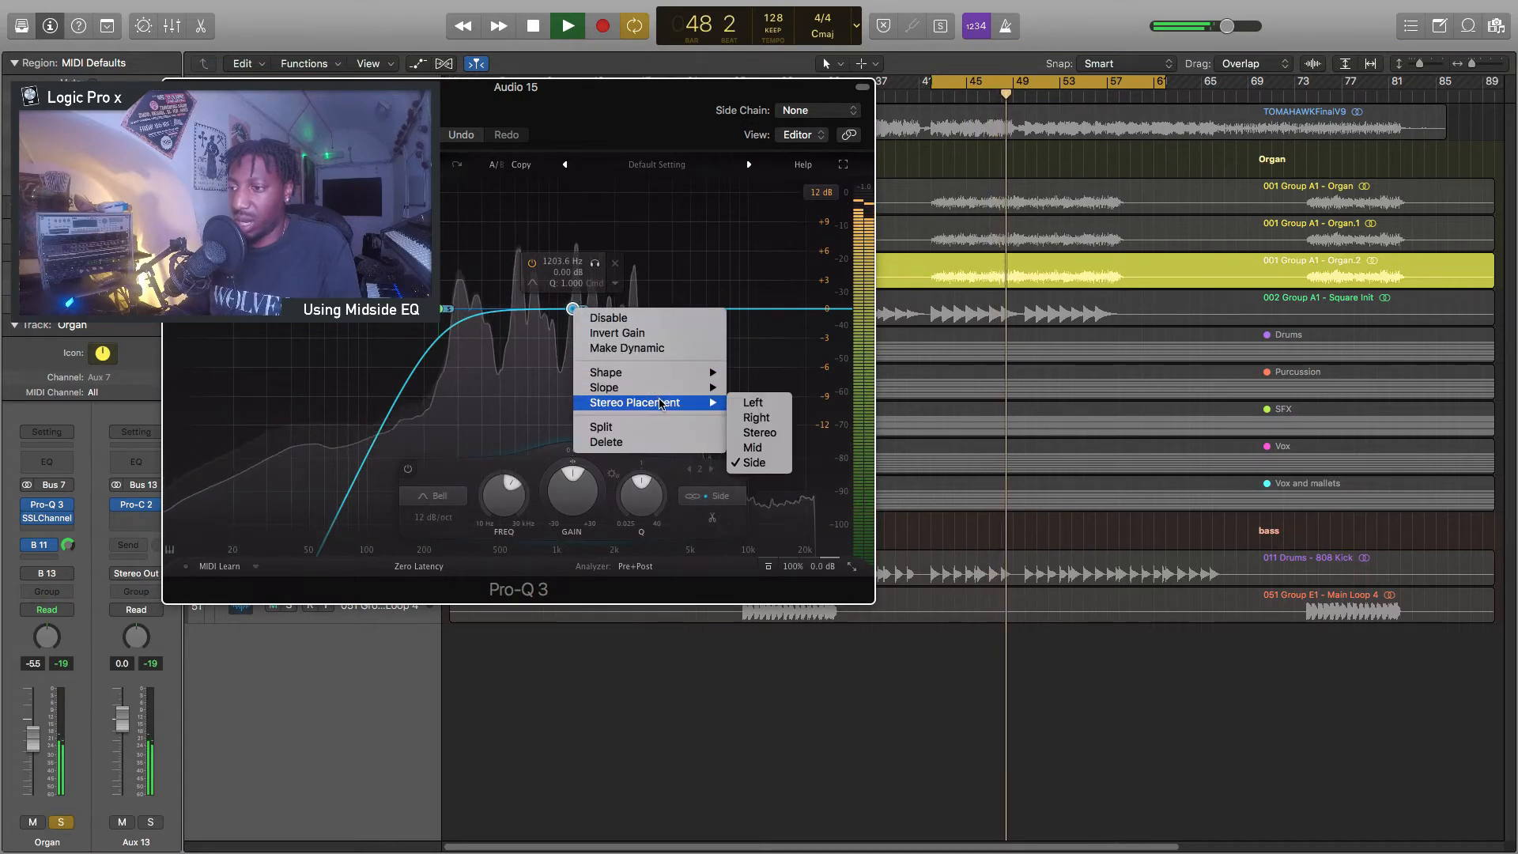
left_click(754, 447)
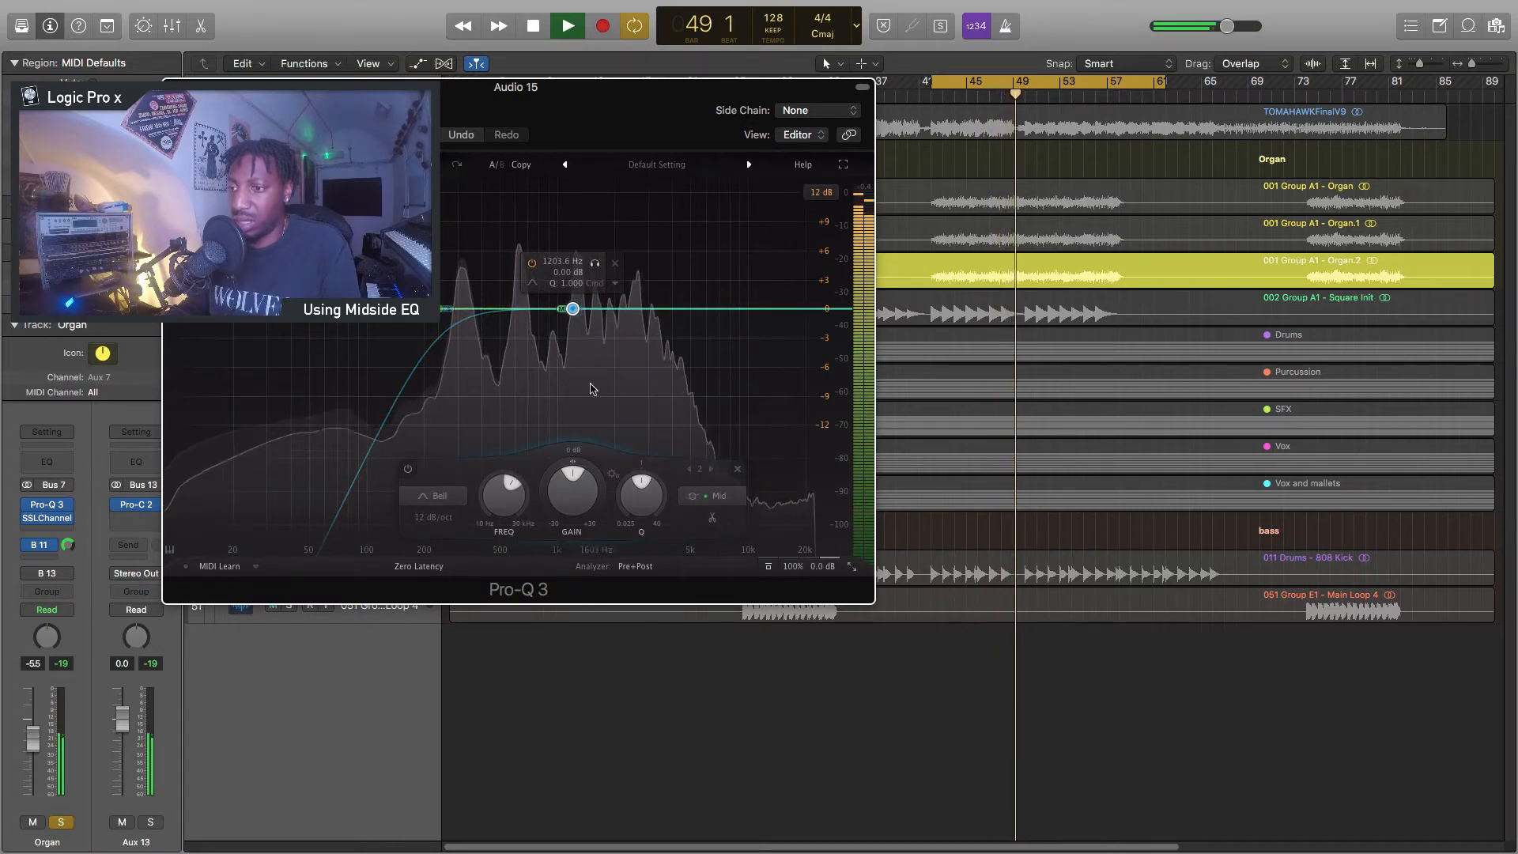
Set the mid bell's slope to 48 dB/oct and shape it to about +2.1 dB at 1324 Hz with a Q of 0.320
left_click(427, 517)
left_click(446, 582)
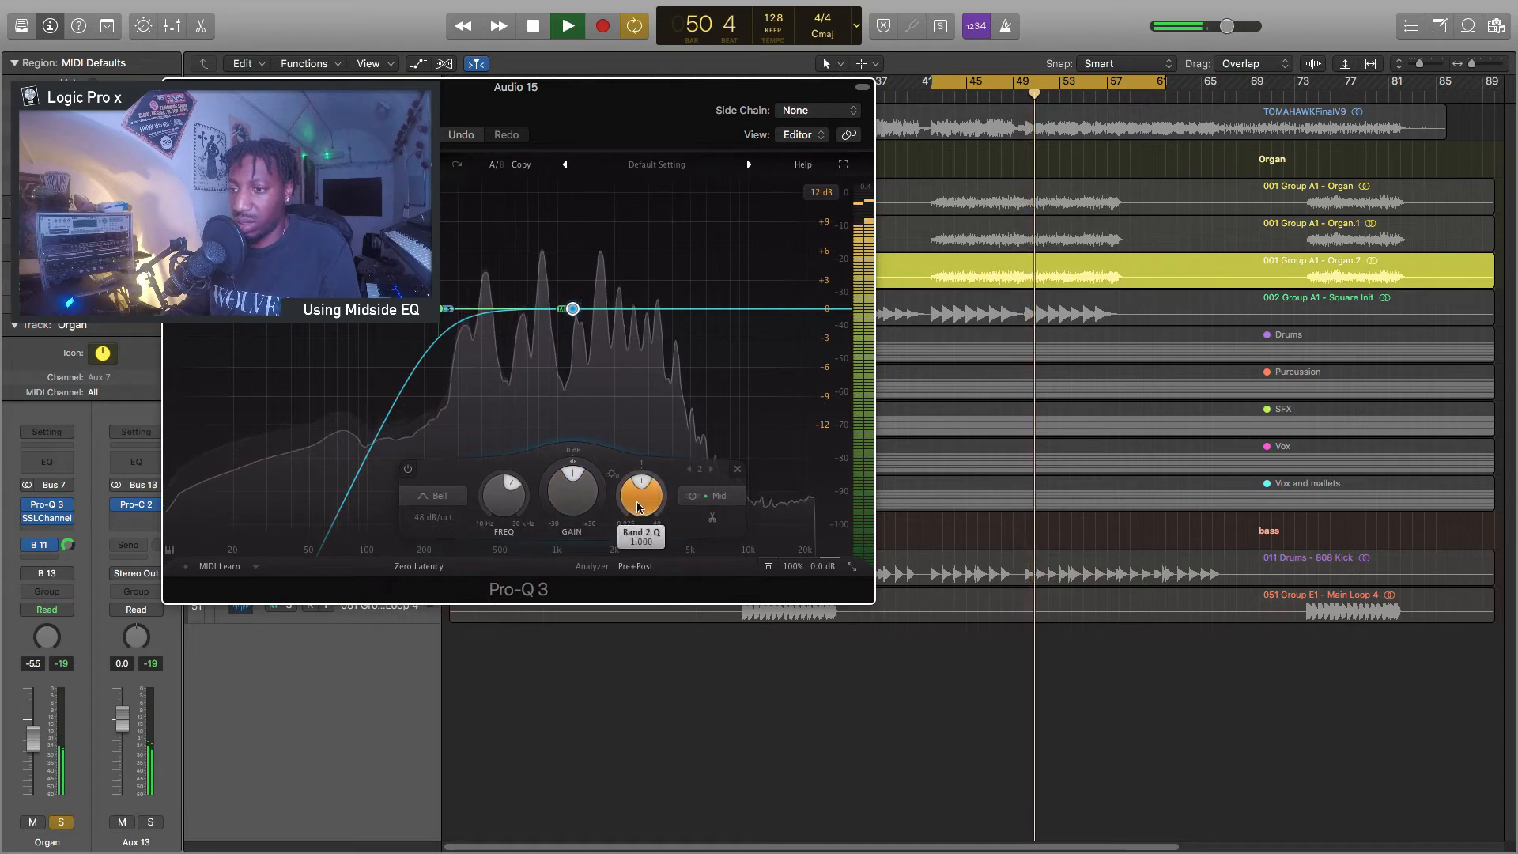
left_click_drag(568, 503, 567, 537)
left_click_drag(572, 326, 580, 288)
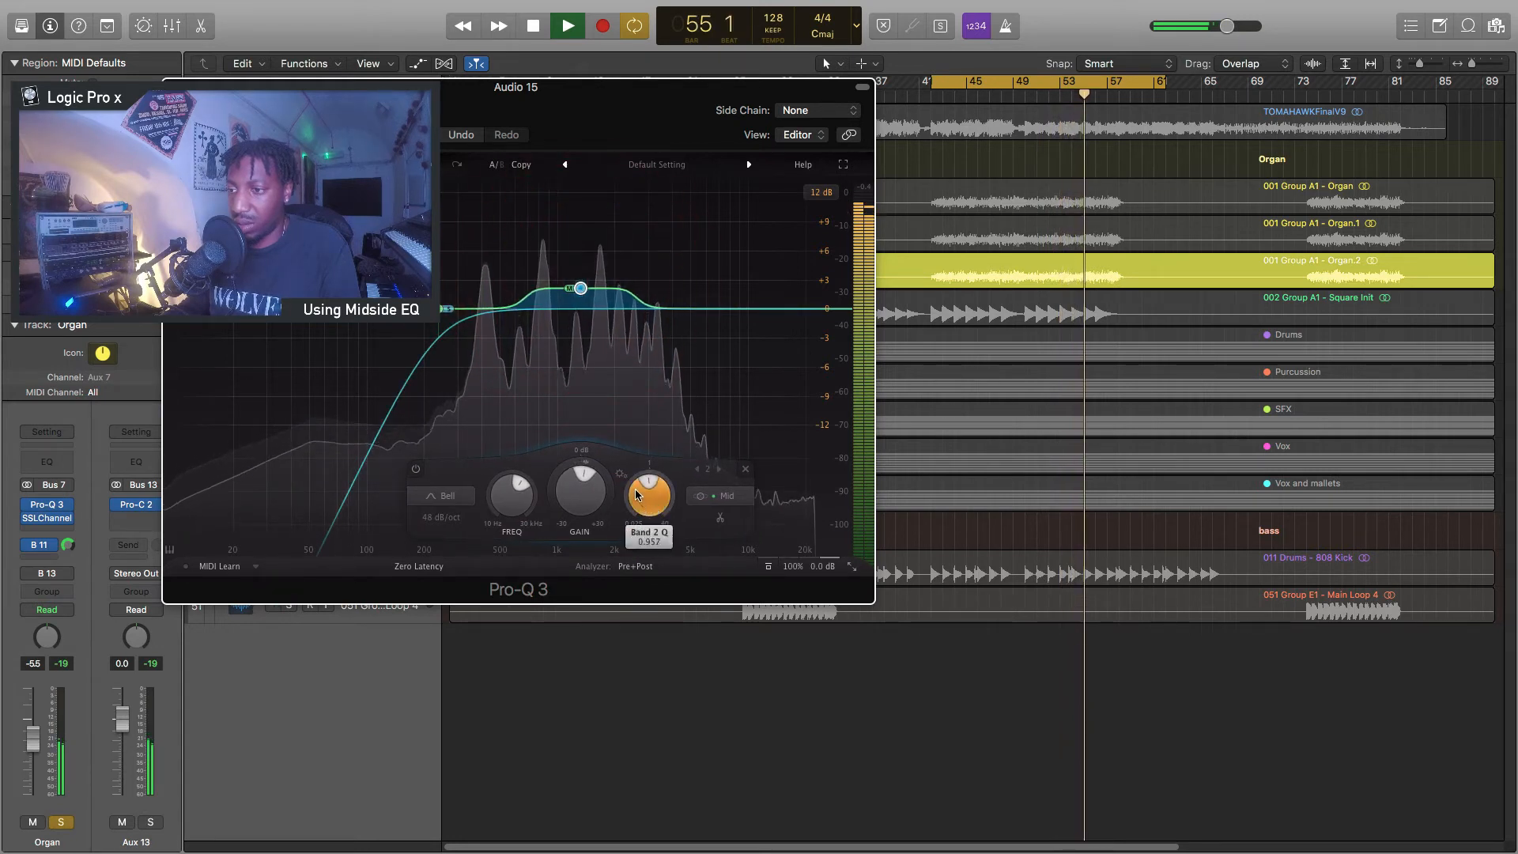
left_click_drag(643, 508, 648, 512)
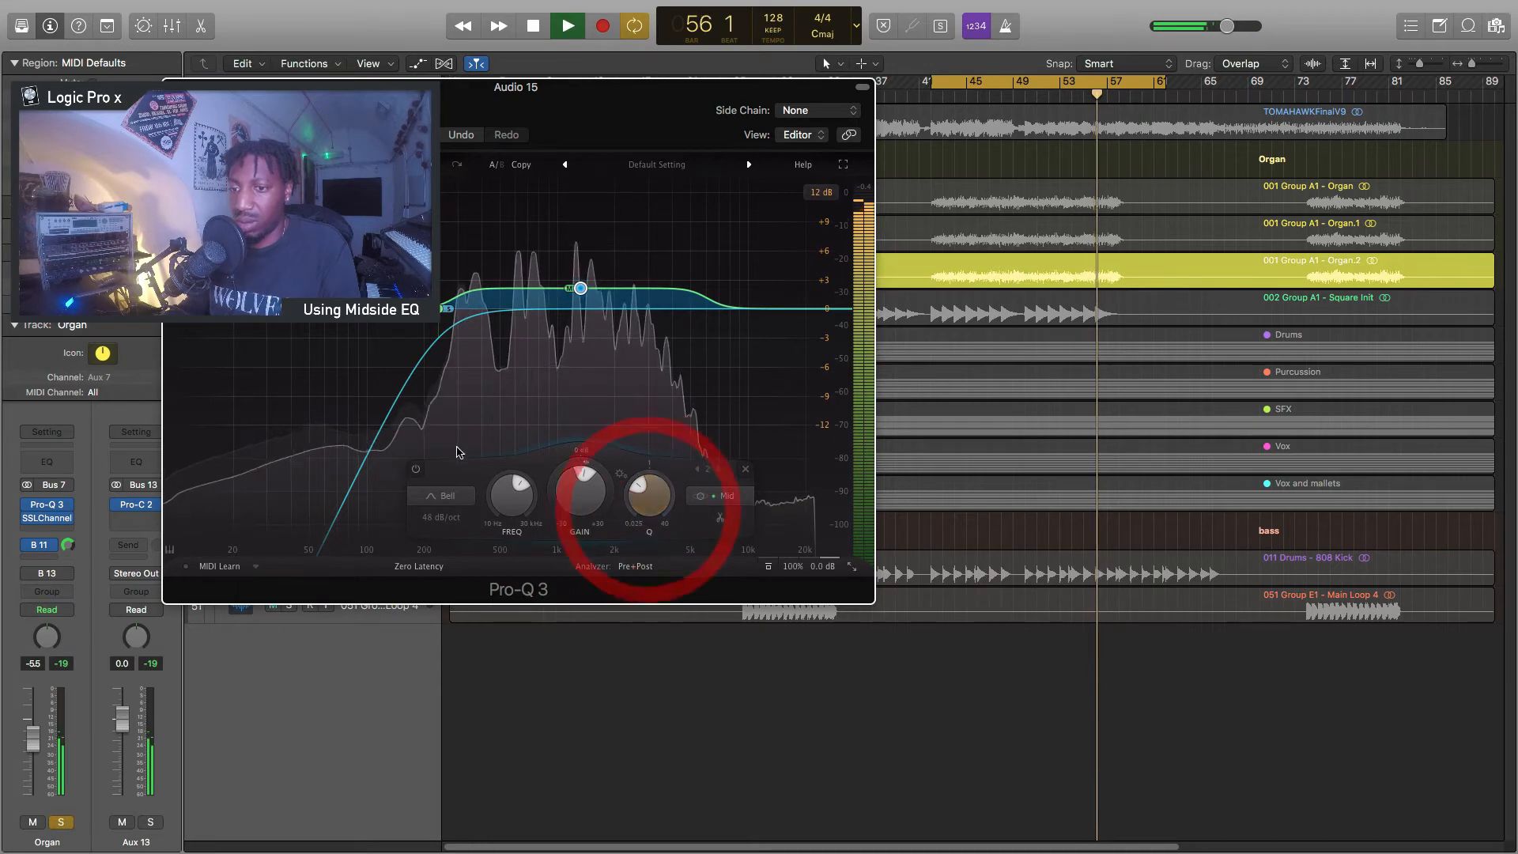
Select the Vox track to reach the Stereo Out channel, open Dualism beside Pro-Q 3, and restart playback
left_click_drag(605, 108, 854, 158)
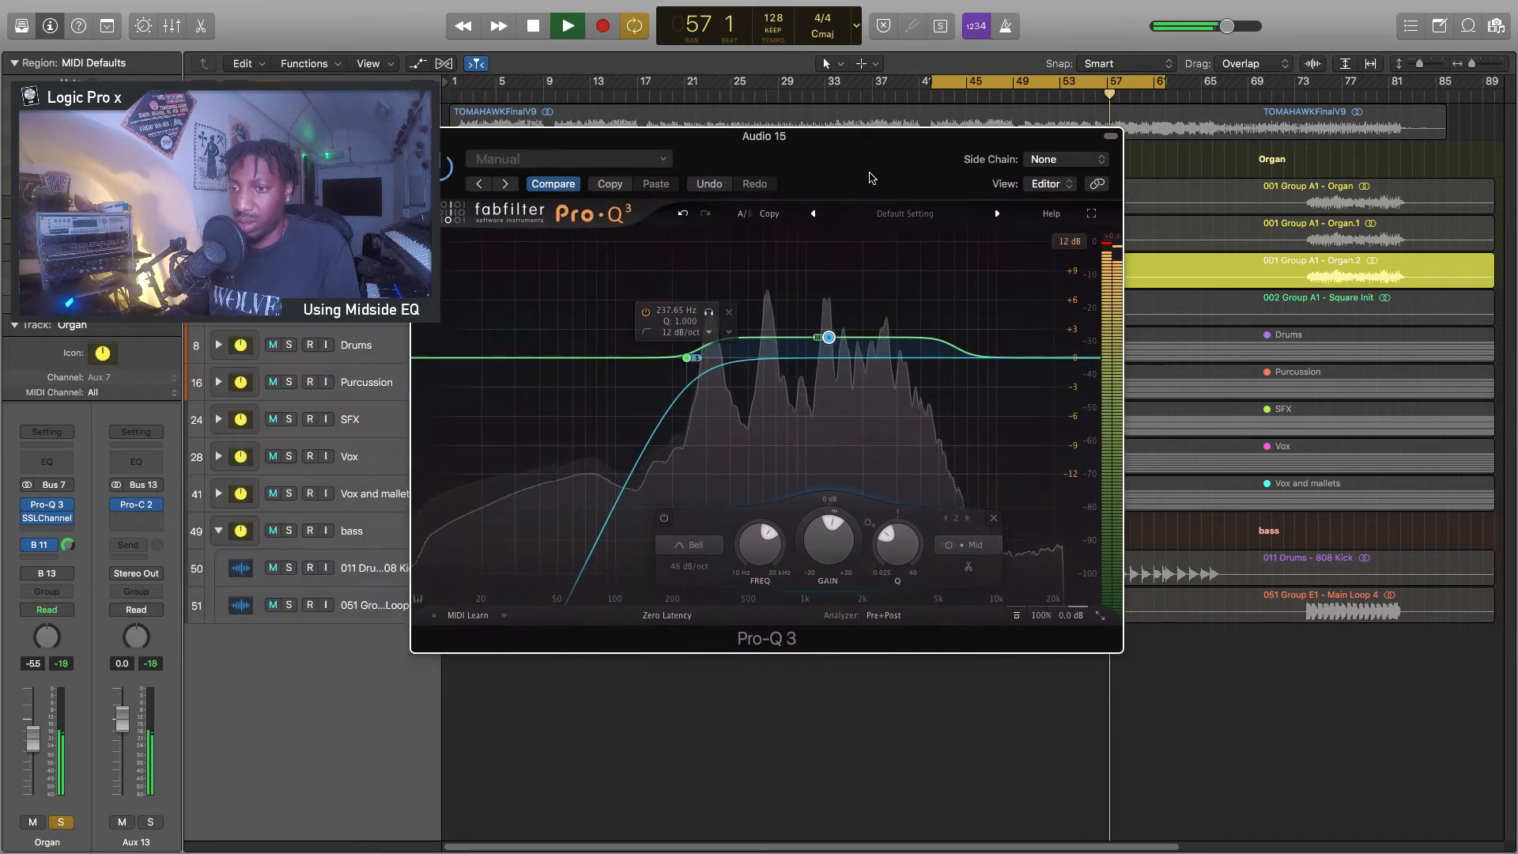
key("space")
left_click(367, 456)
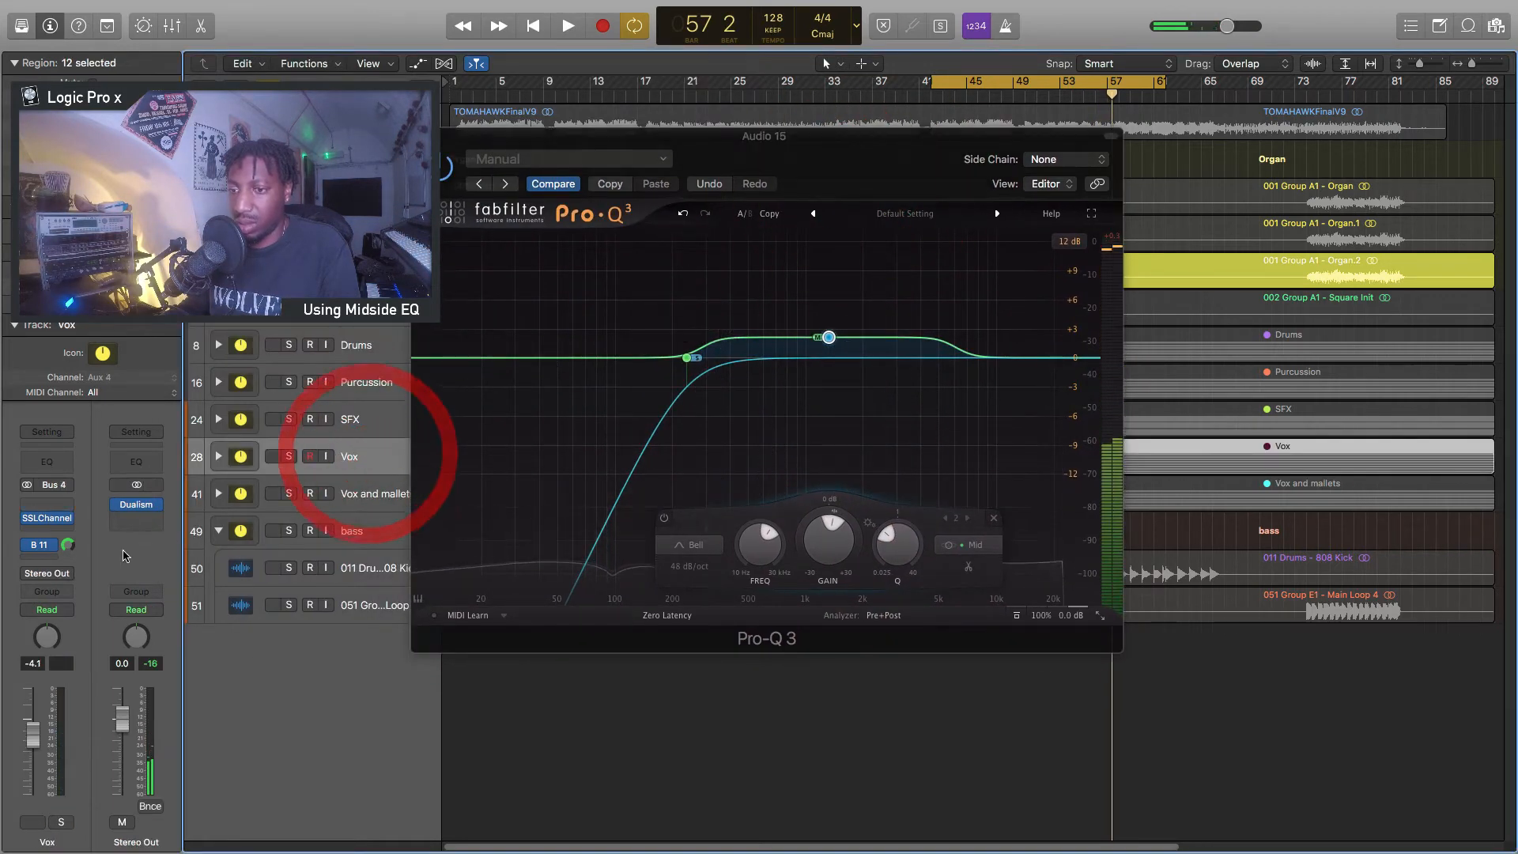
left_click_drag(1052, 155, 1148, 148)
left_click_drag(690, 136, 477, 102)
key("space")
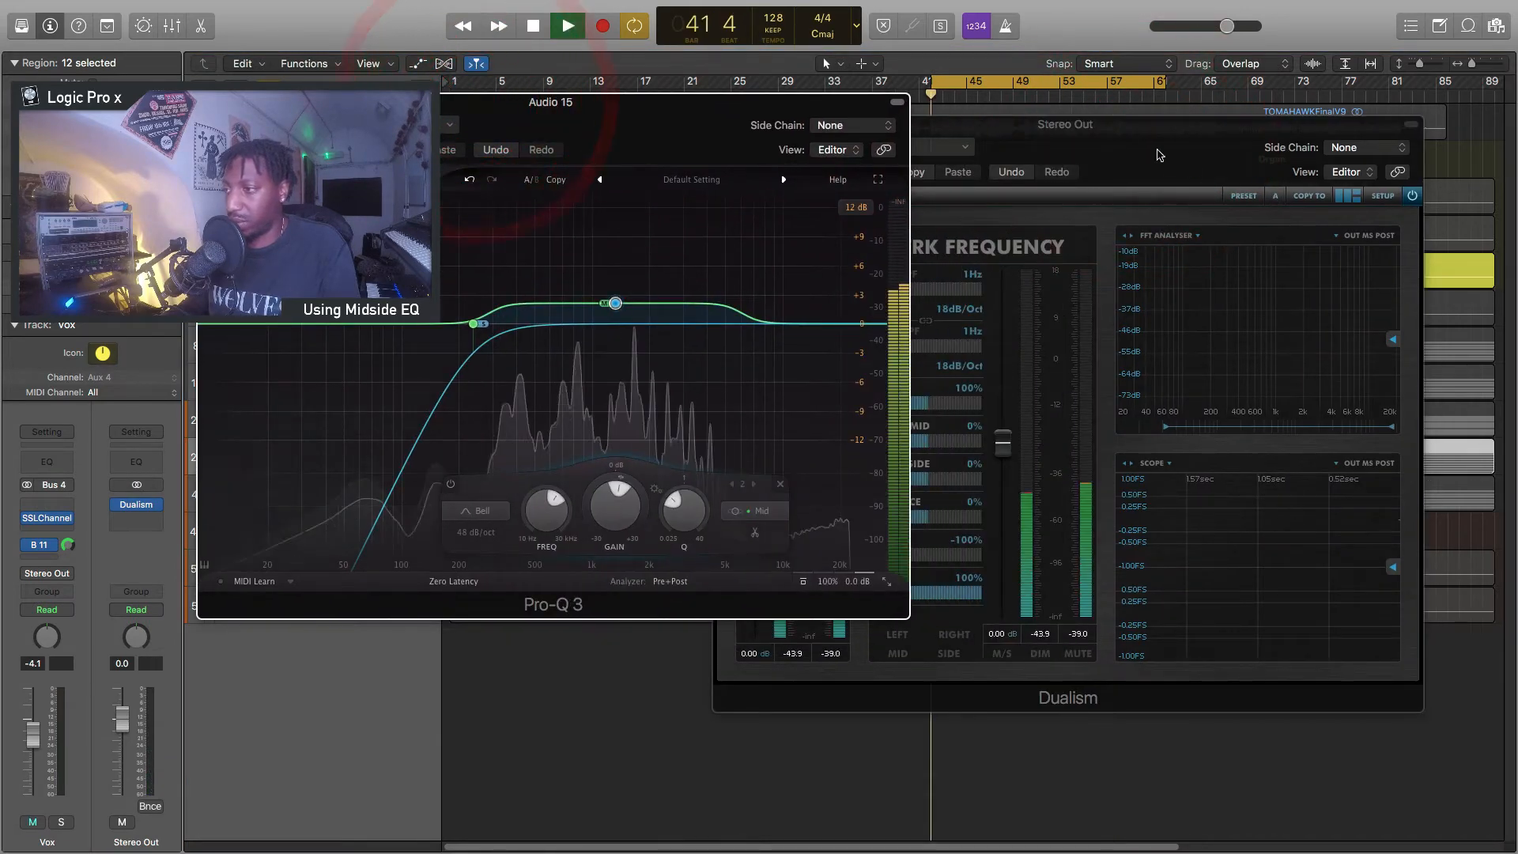
left_click_drag(1148, 143, 1206, 125)
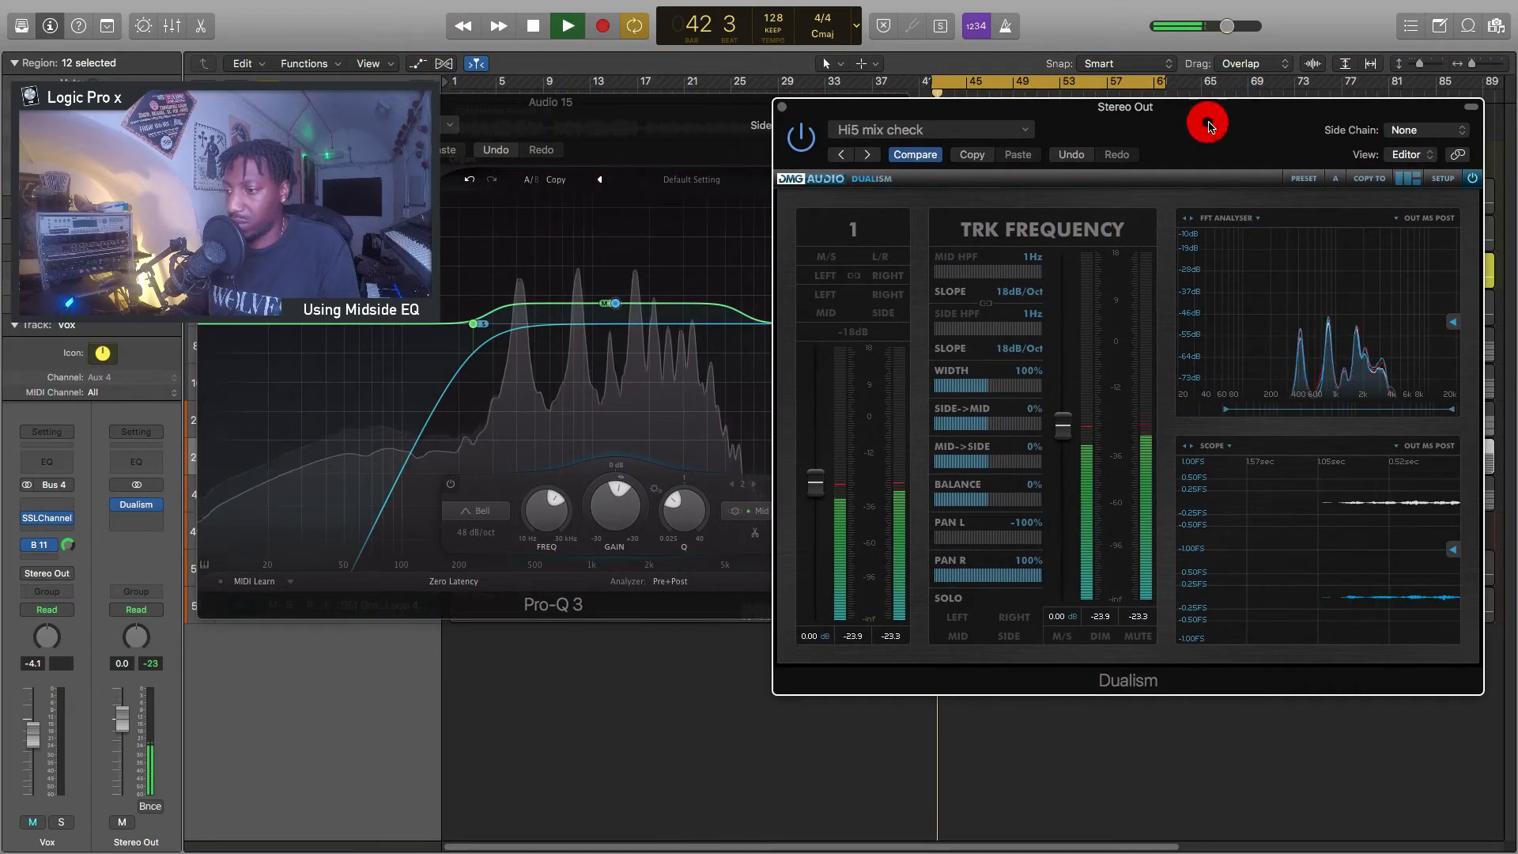
Toggle Dualism's mid solo to compare during playback, leave it on, and spread the two plug-in windows further apart
left_click(957, 637)
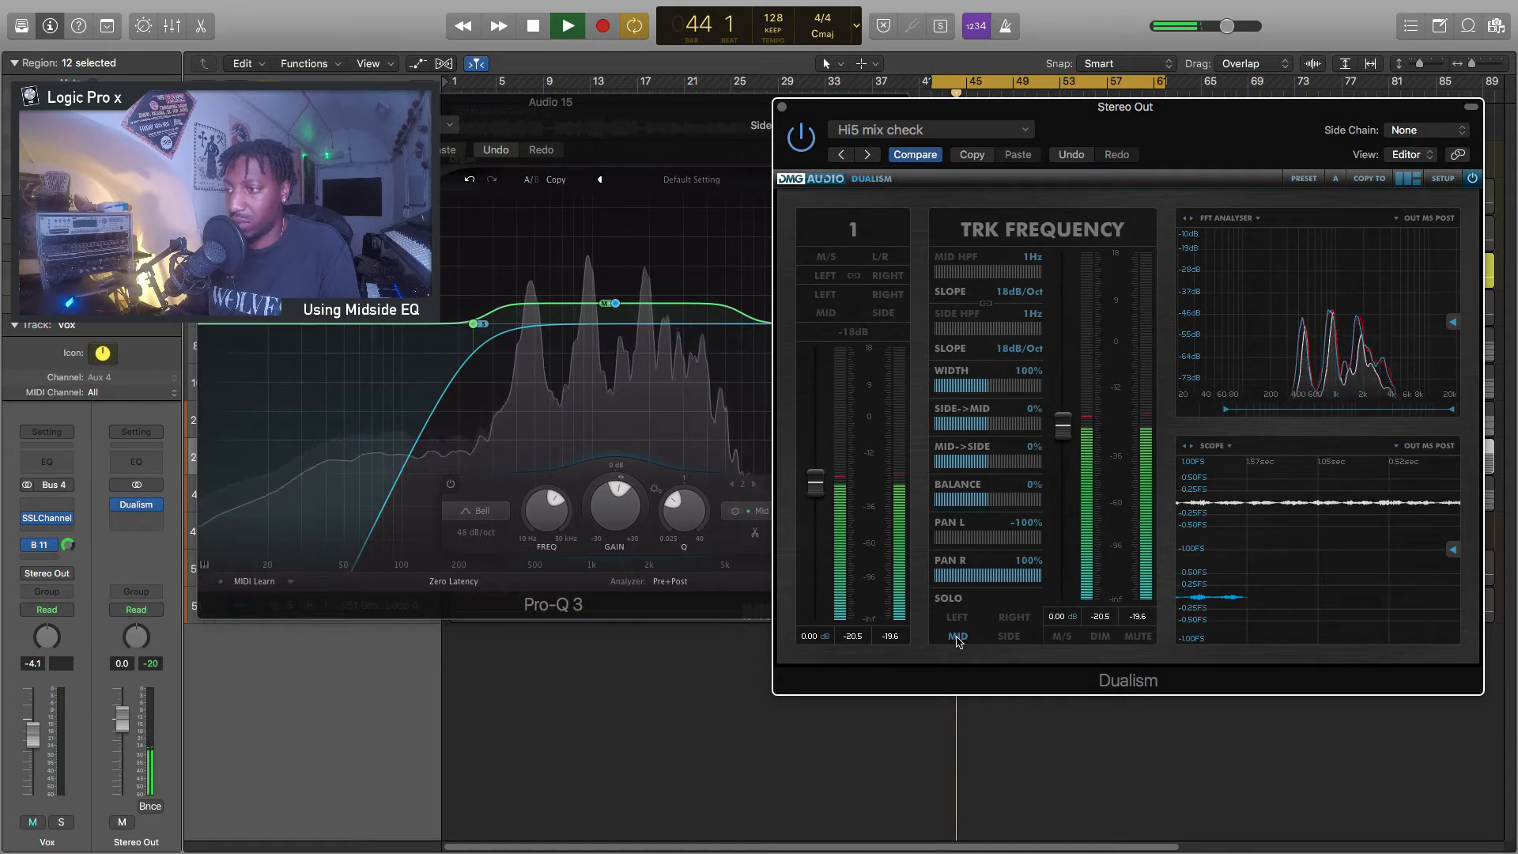
left_click(958, 637)
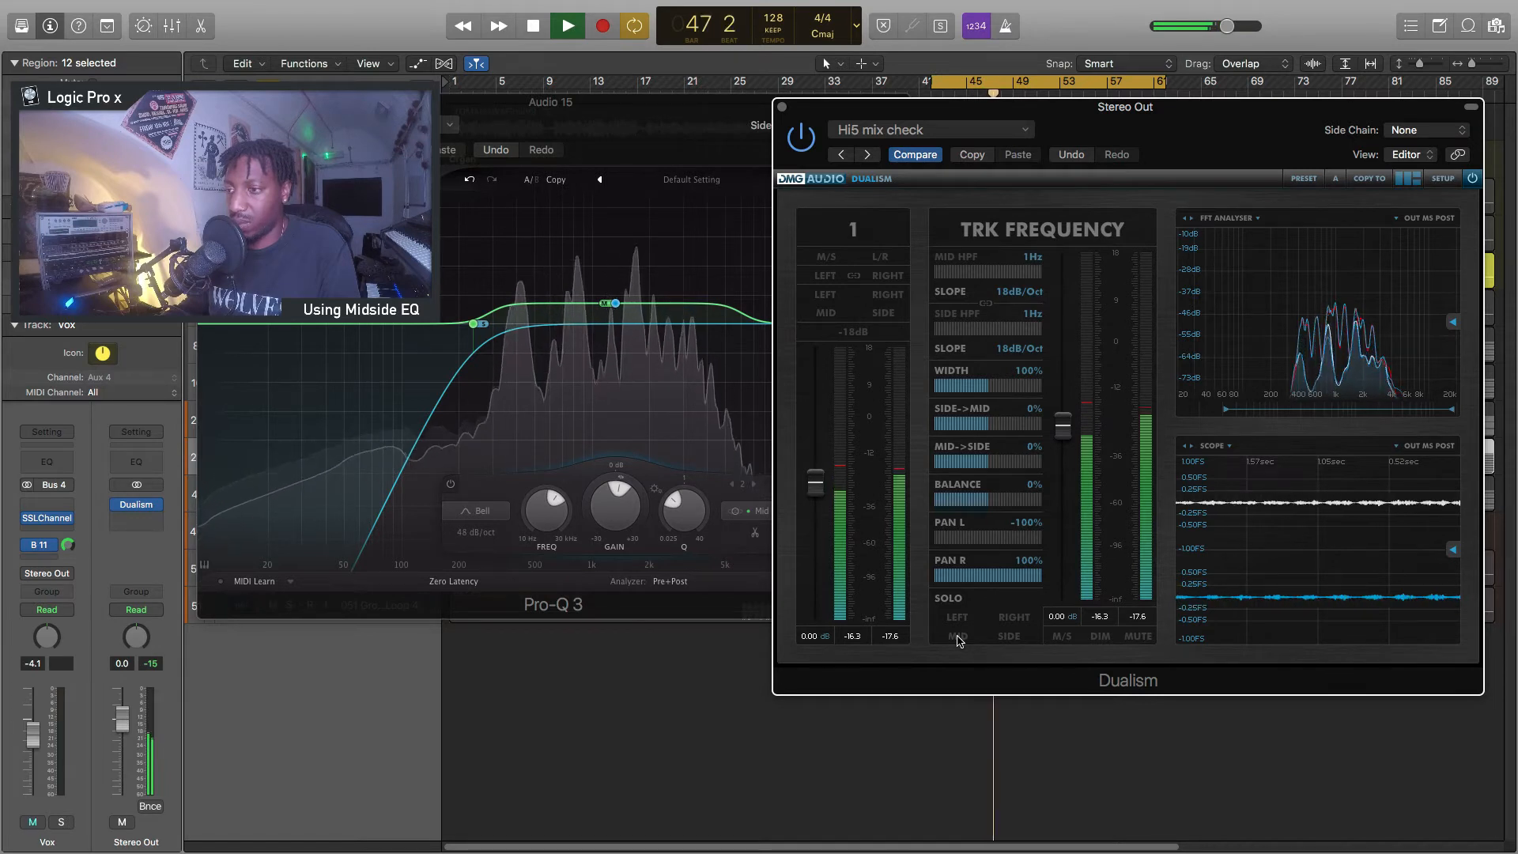
left_click(957, 638)
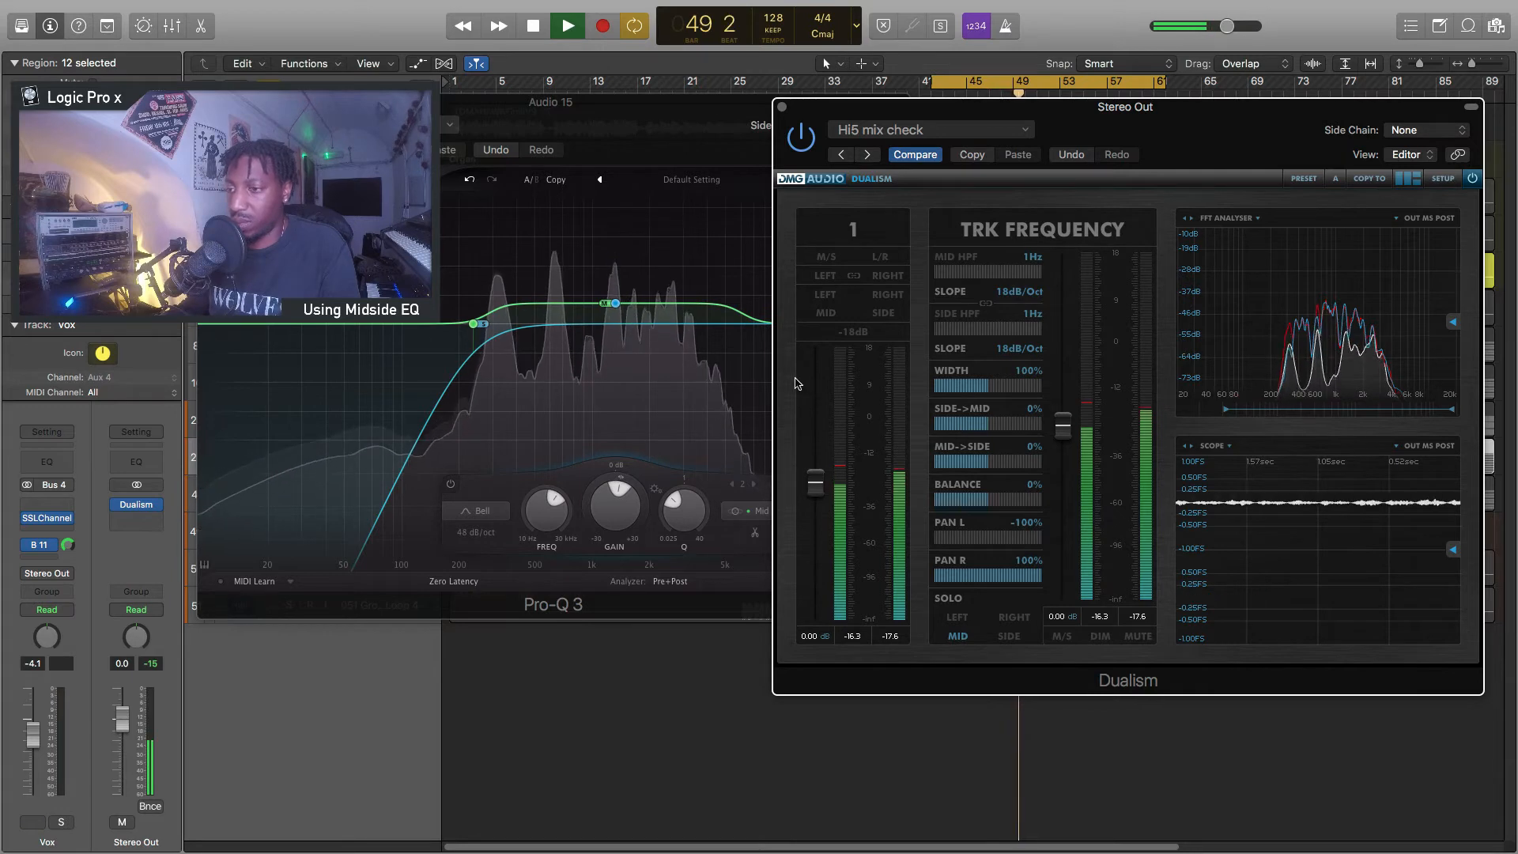
left_click_drag(1258, 135, 1291, 166)
left_click_drag(696, 119, 609, 104)
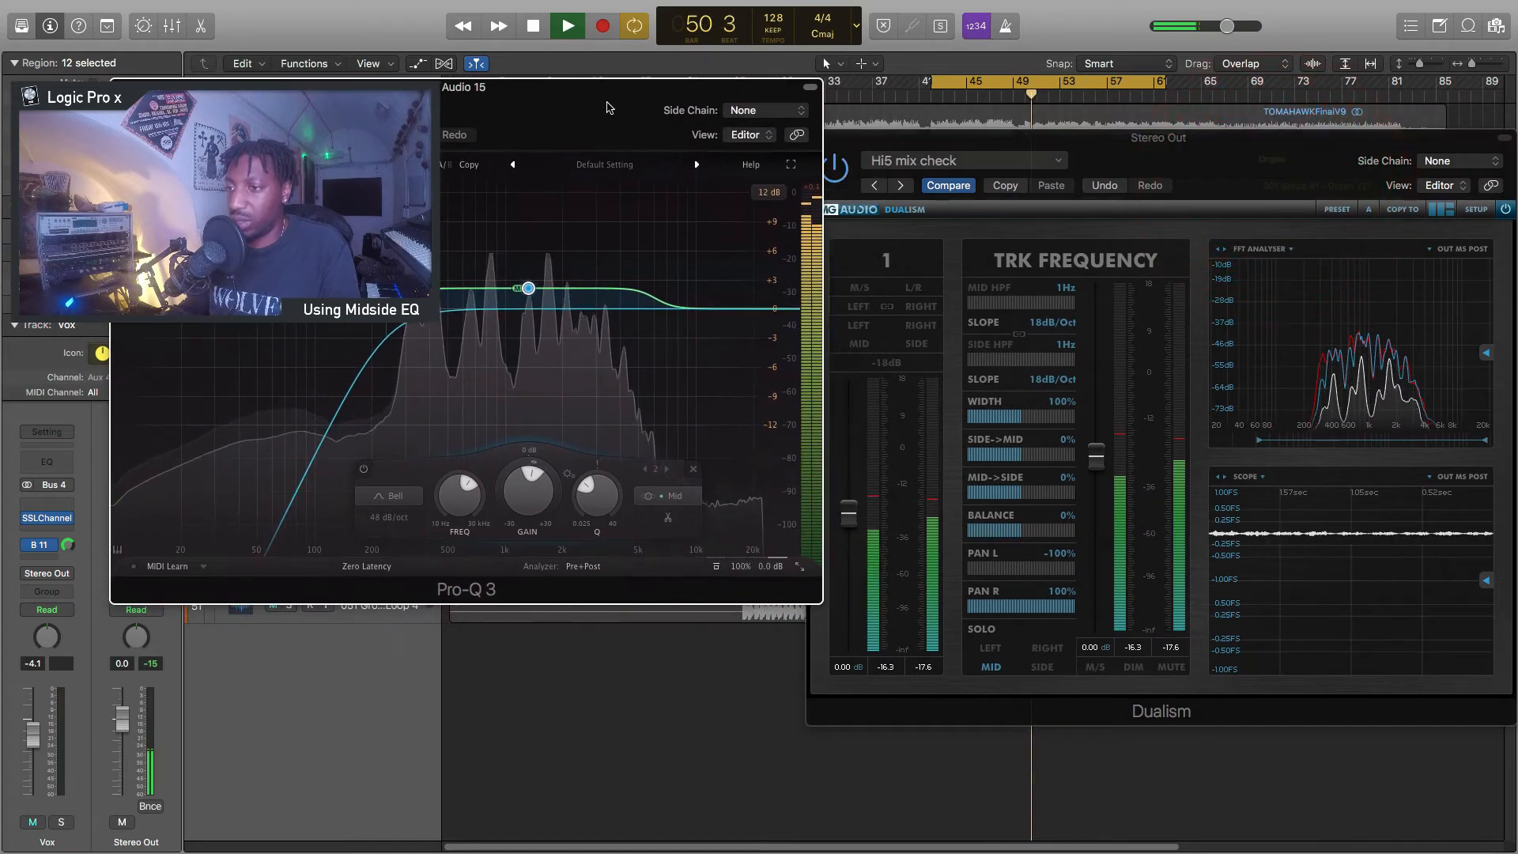
Try a bell band on the side signal in Pro-Q 3, boosted about 0.9 dB at roughly 6.1 kHz
left_click(631, 308)
right_click(630, 308)
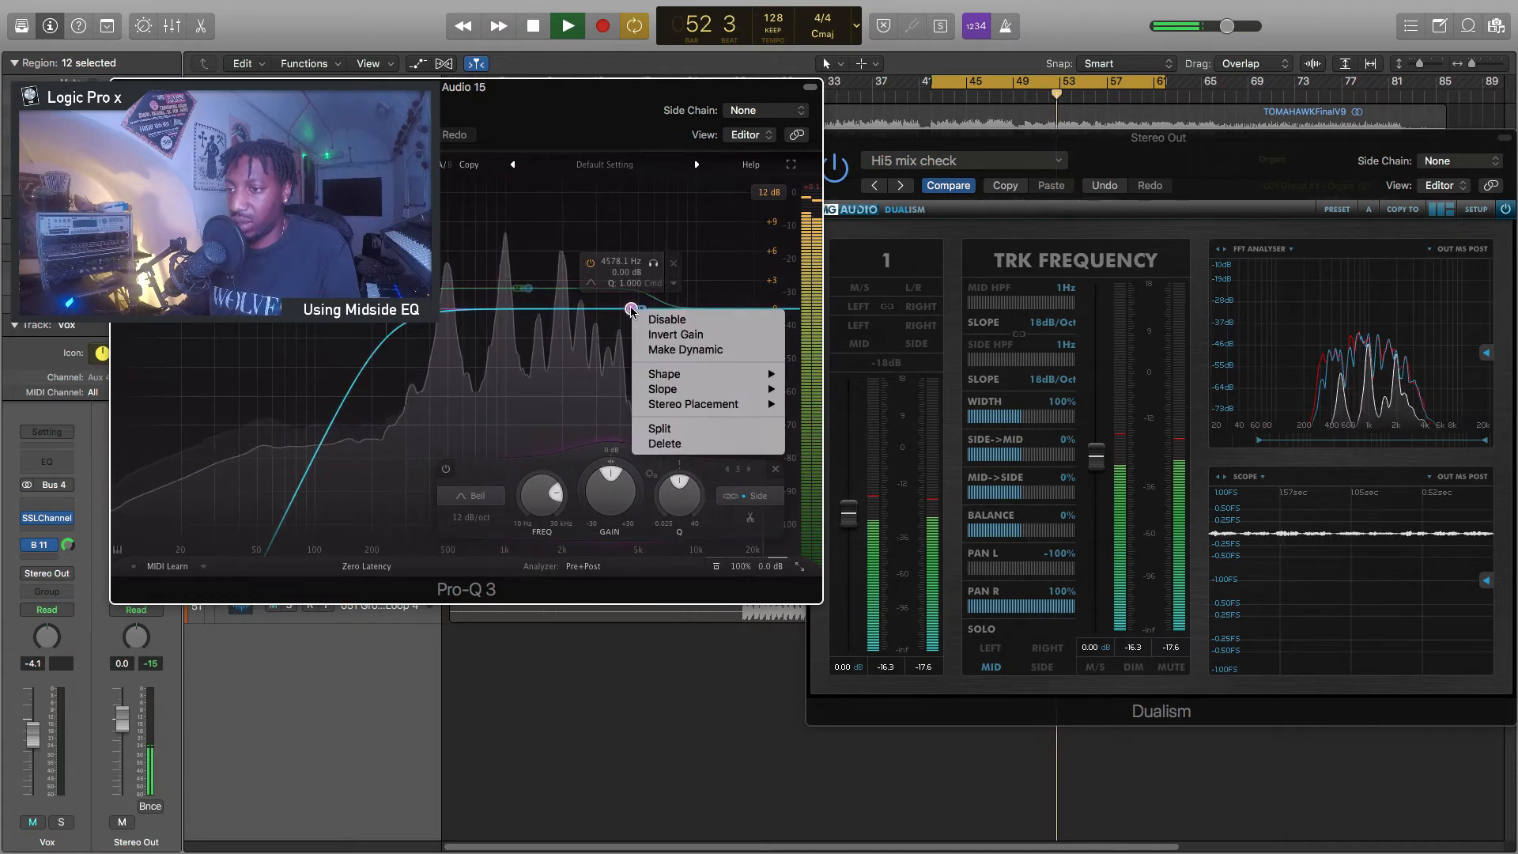
left_click(628, 307)
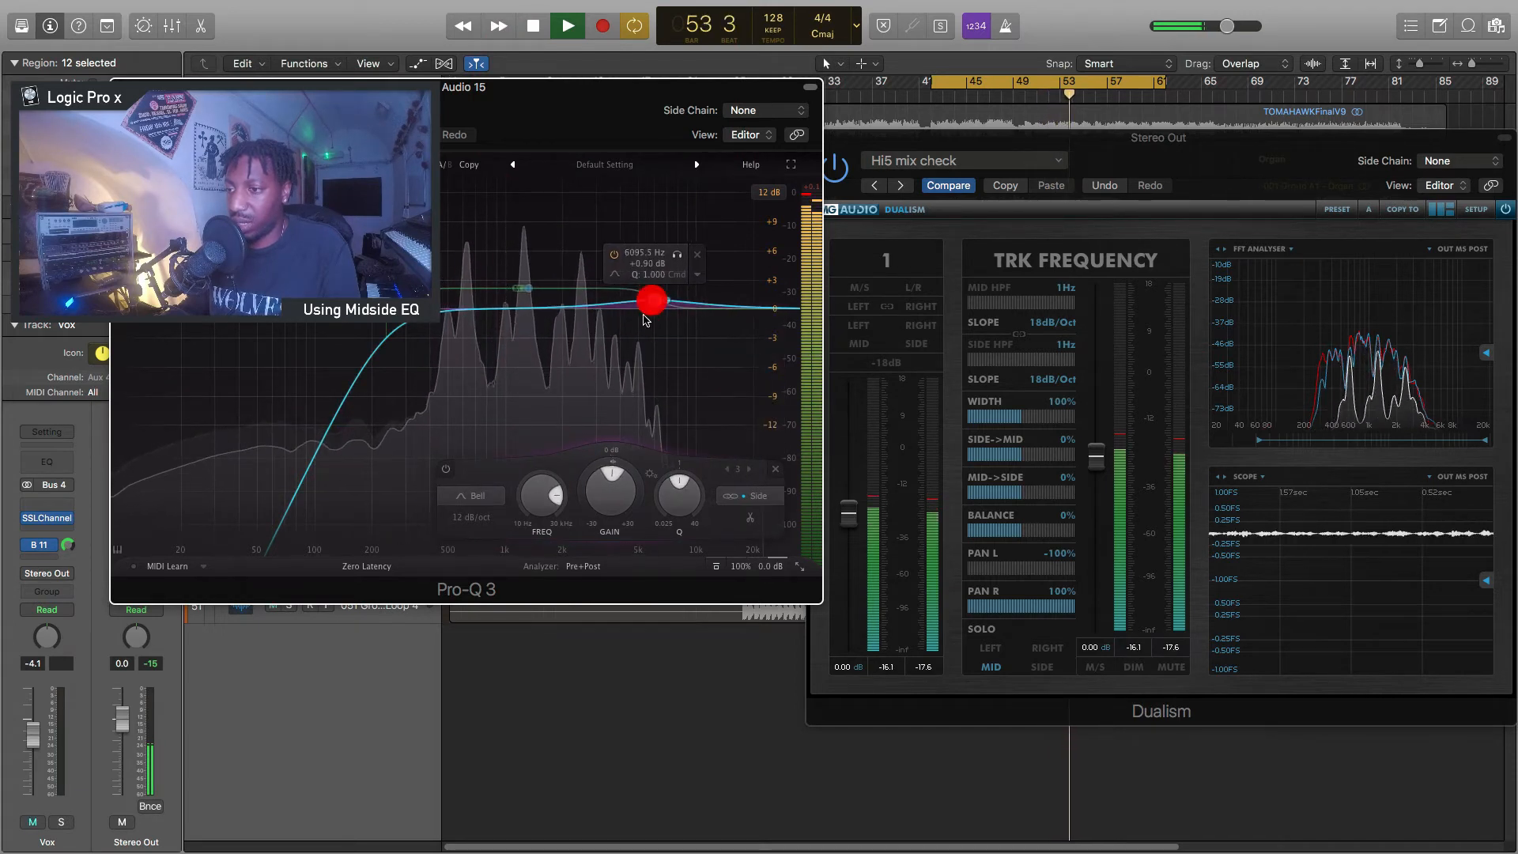
left_click(472, 498)
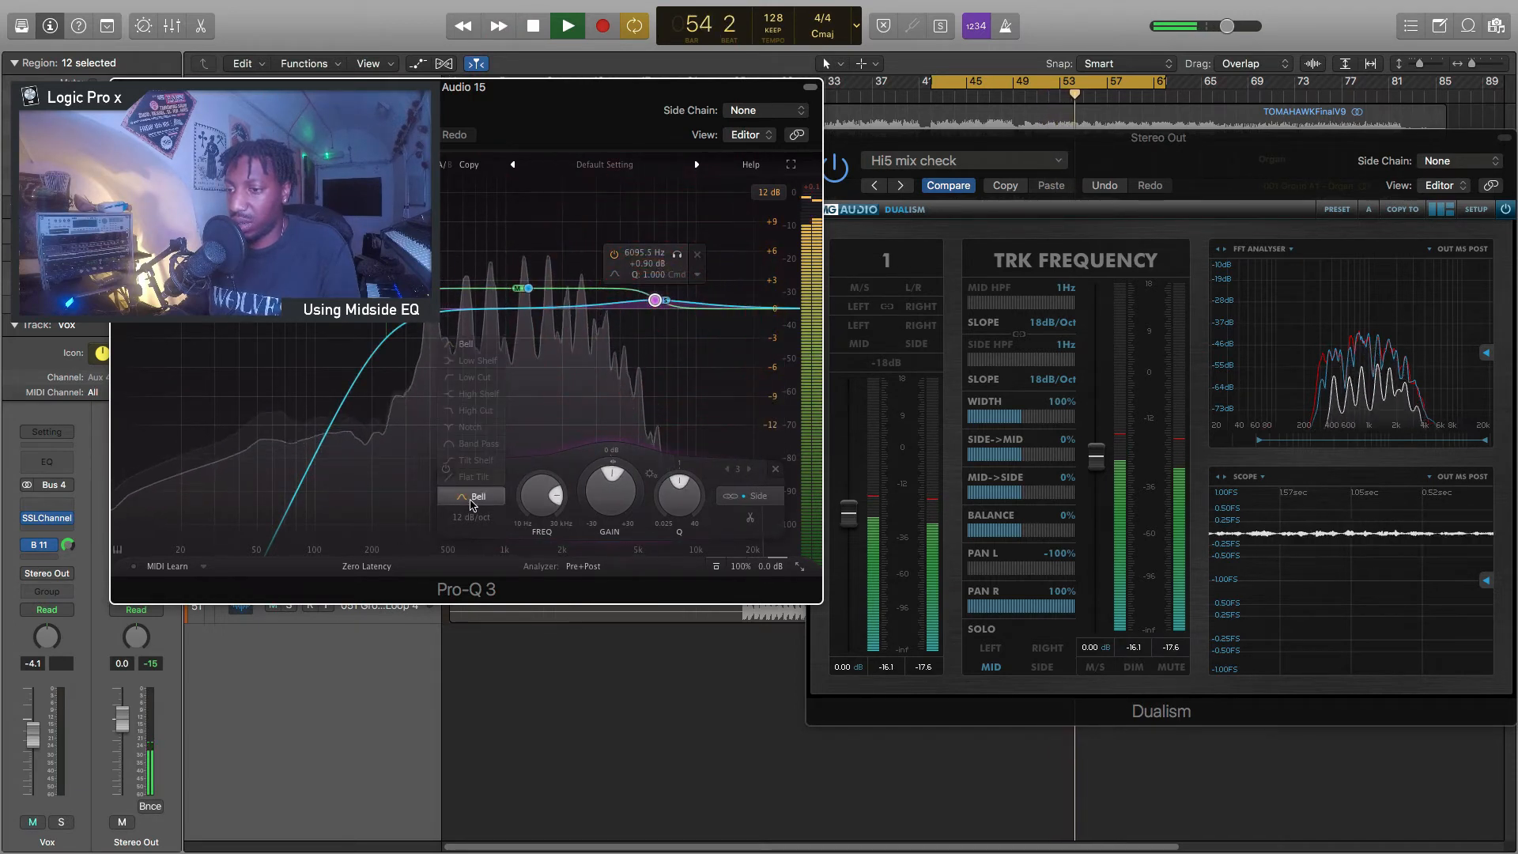
left_click(658, 301)
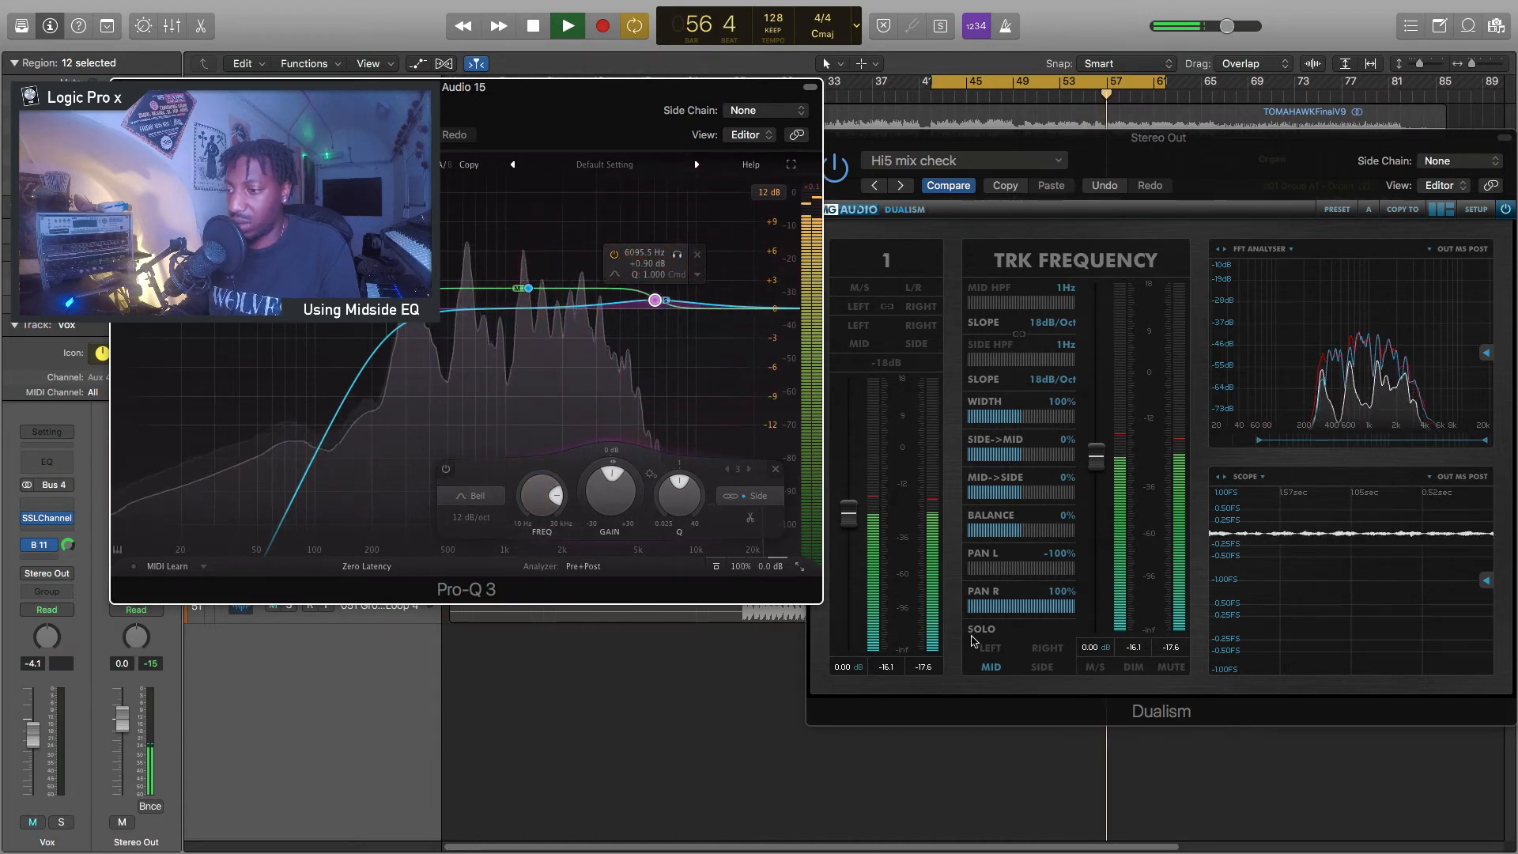
Compare playback with and without the mid solo, and flatten and remove the side bell band
left_click(990, 673)
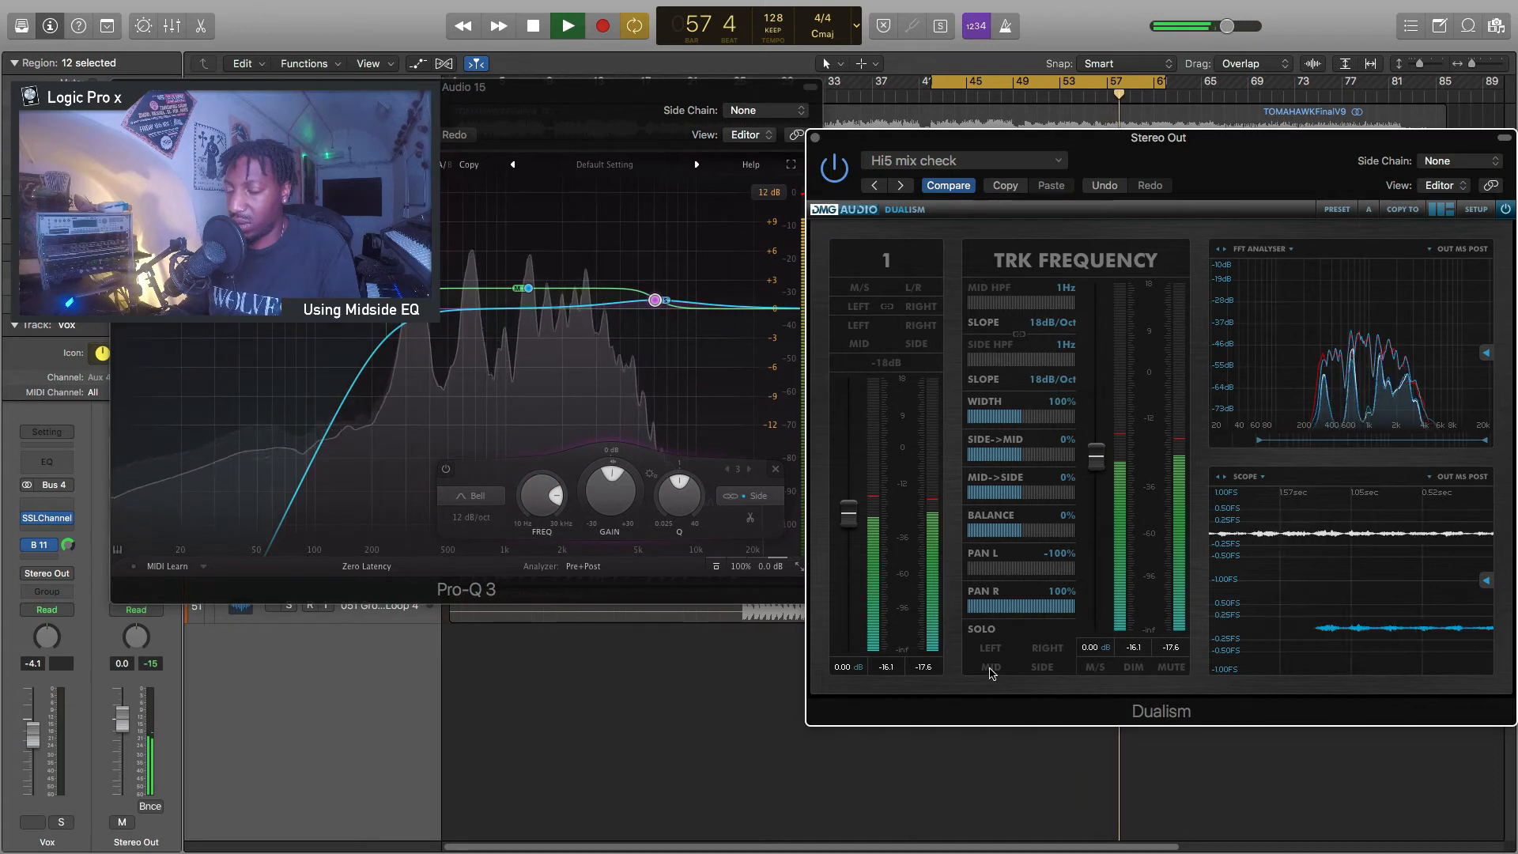
left_click(990, 668)
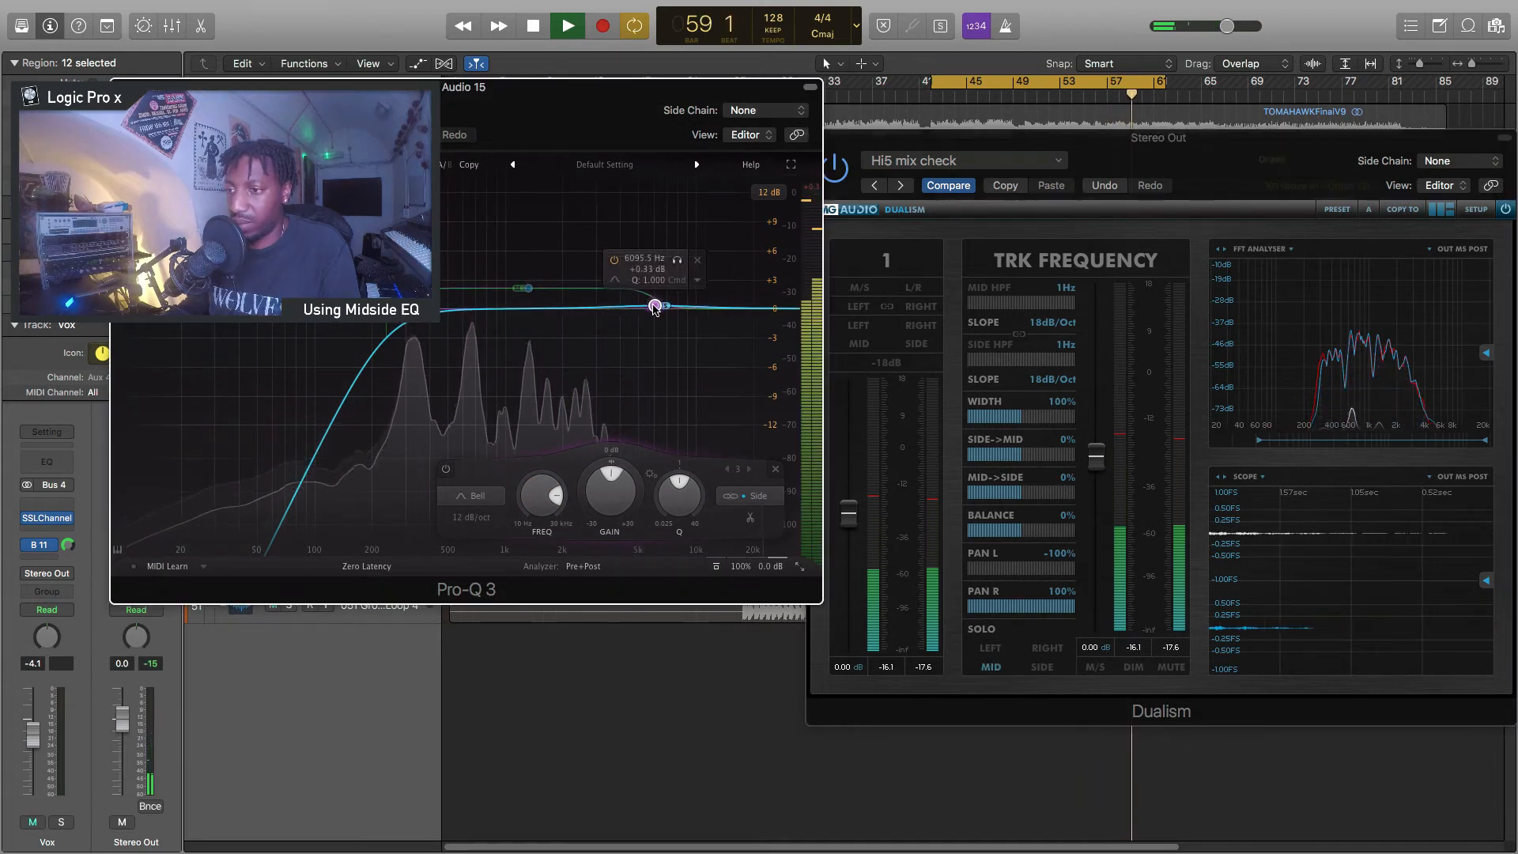
left_click(658, 305)
key("space")
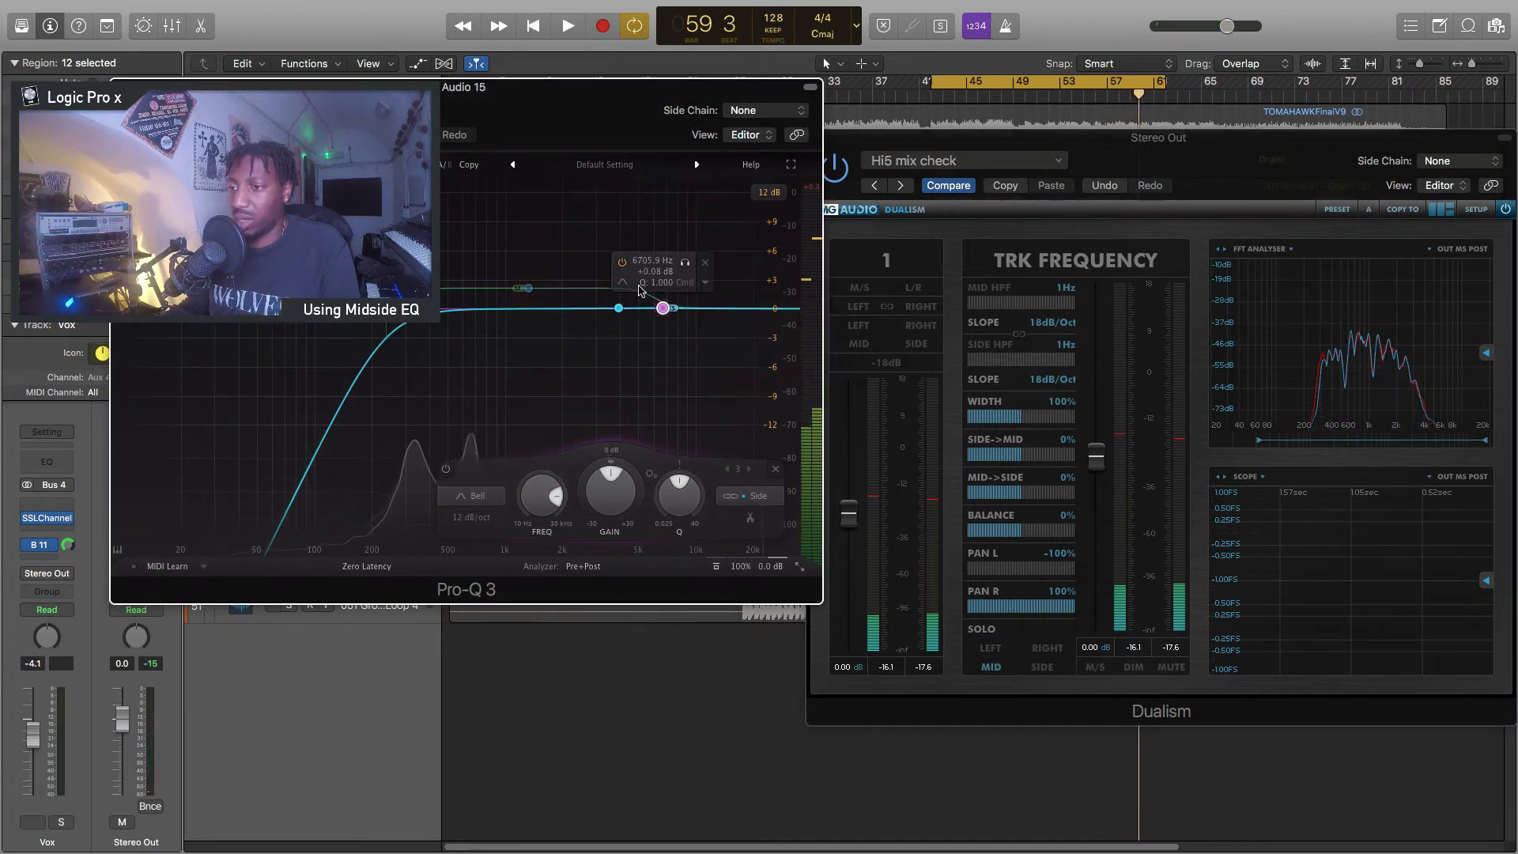
Restart playback and raise the mid bell band to about +8 dB at 1513 Hz
left_click(528, 288)
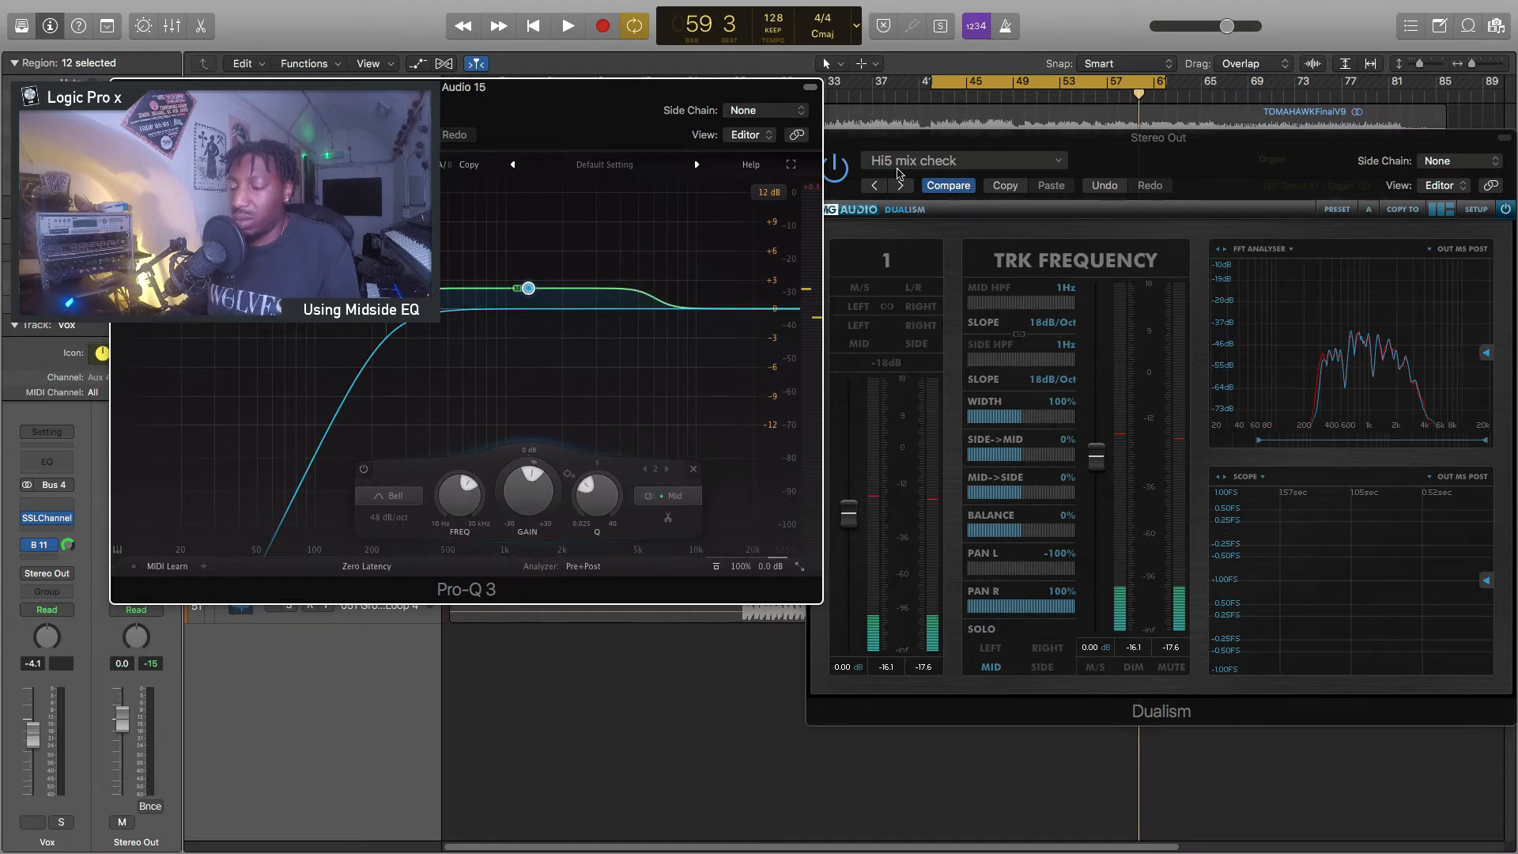
key("space")
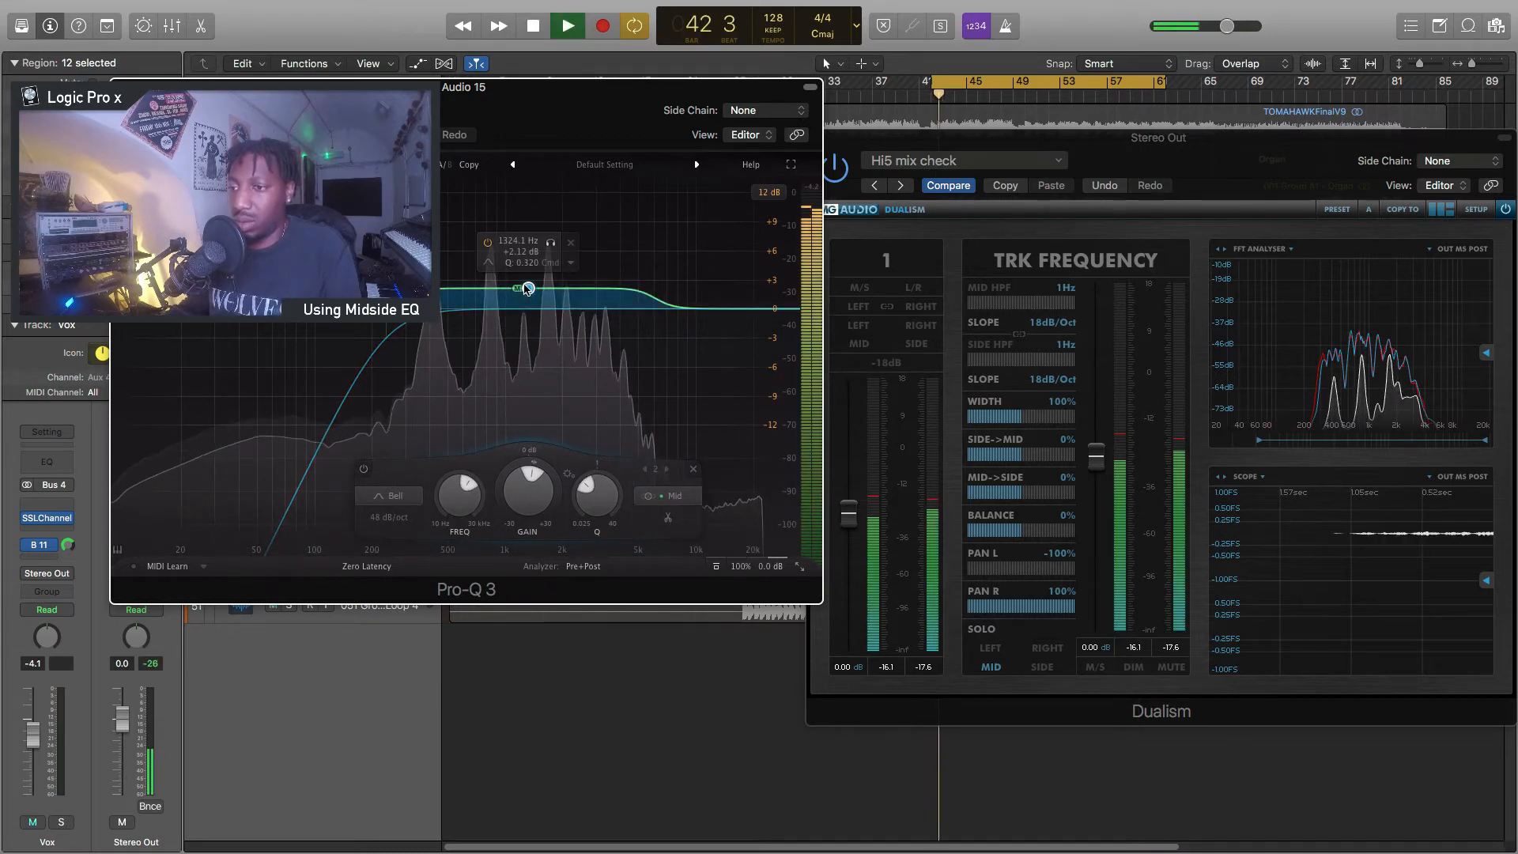
left_click_drag(529, 287, 538, 231)
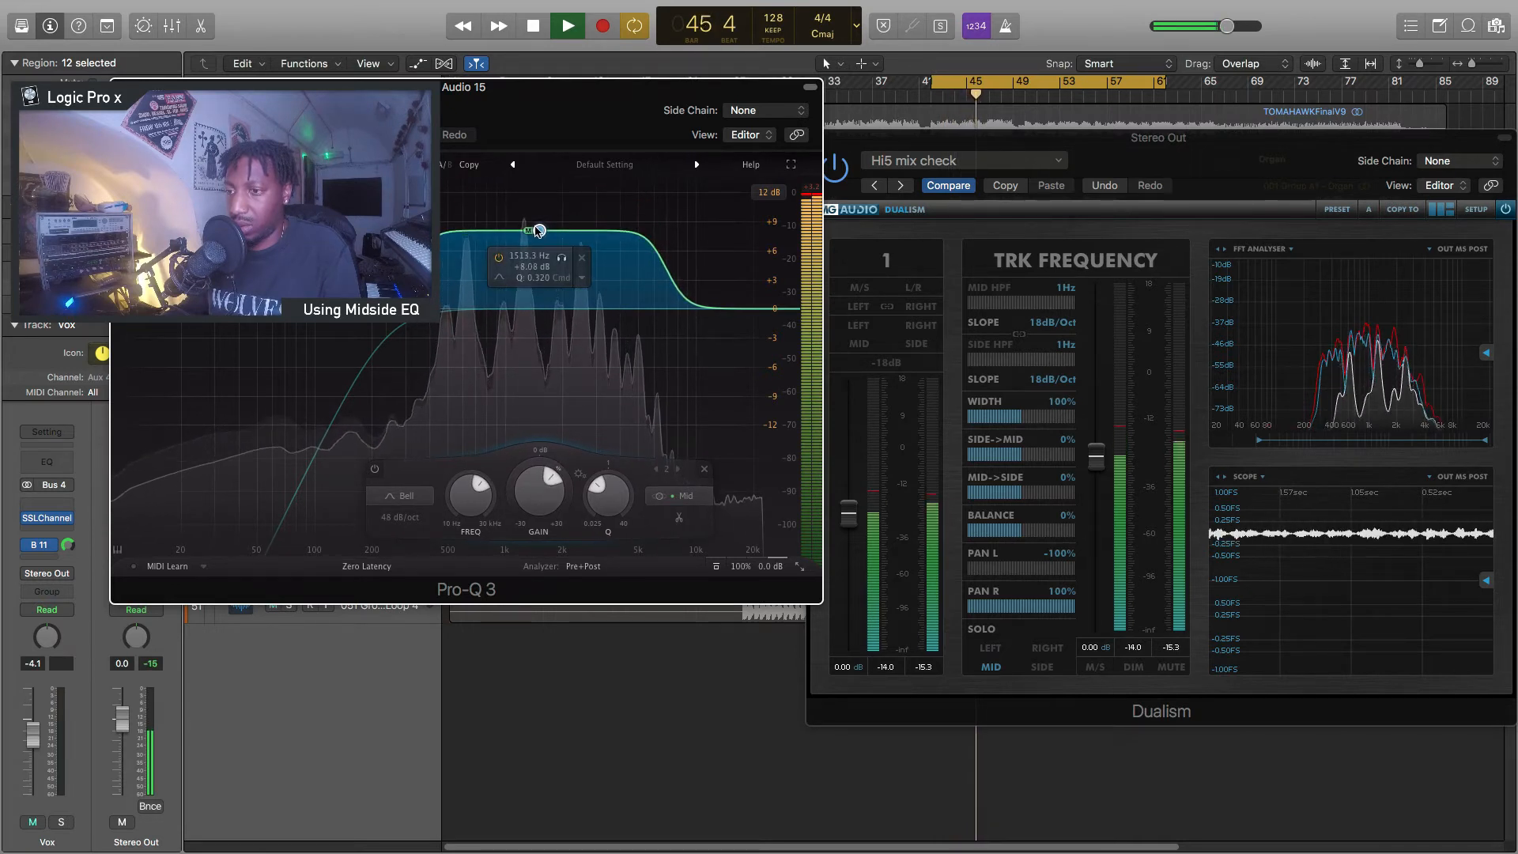
Compare with the mid solo off and on, and raise the mid bell band to about +12 dB at 1746 Hz
left_click(993, 667)
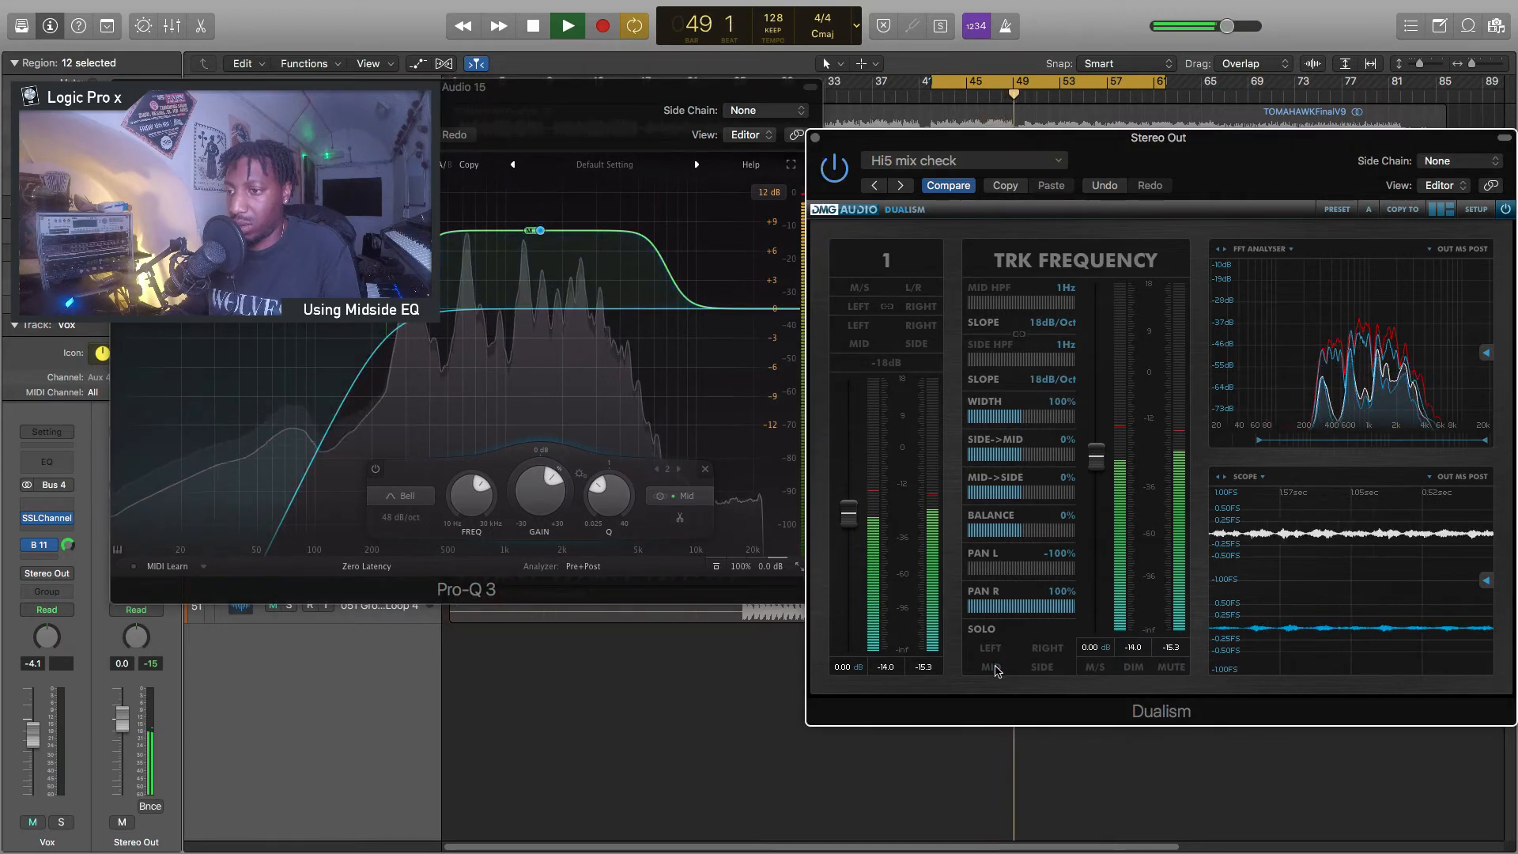
left_click(993, 668)
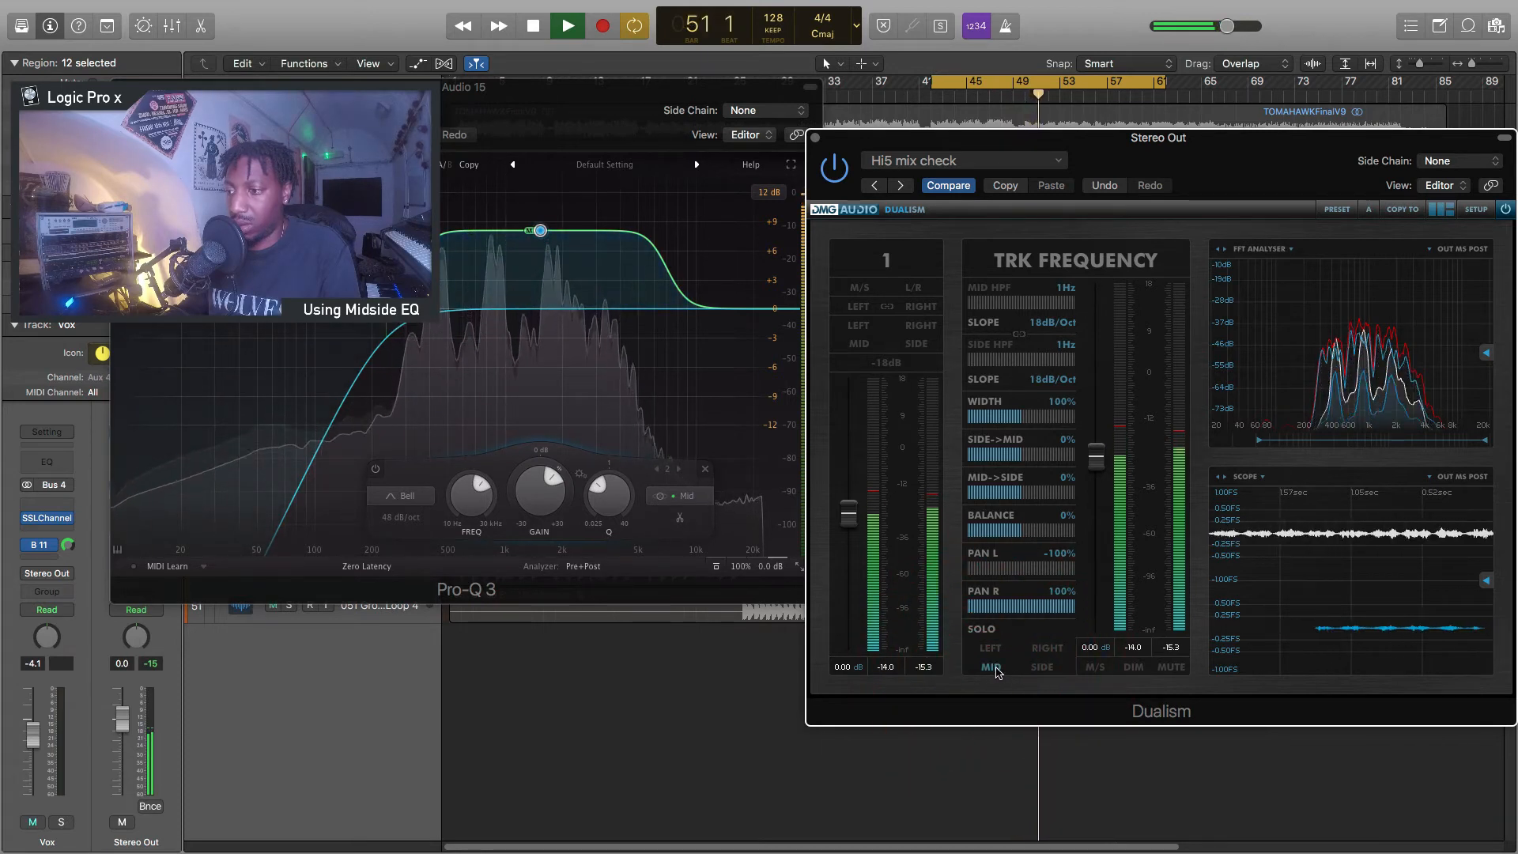
left_click_drag(540, 231, 551, 188)
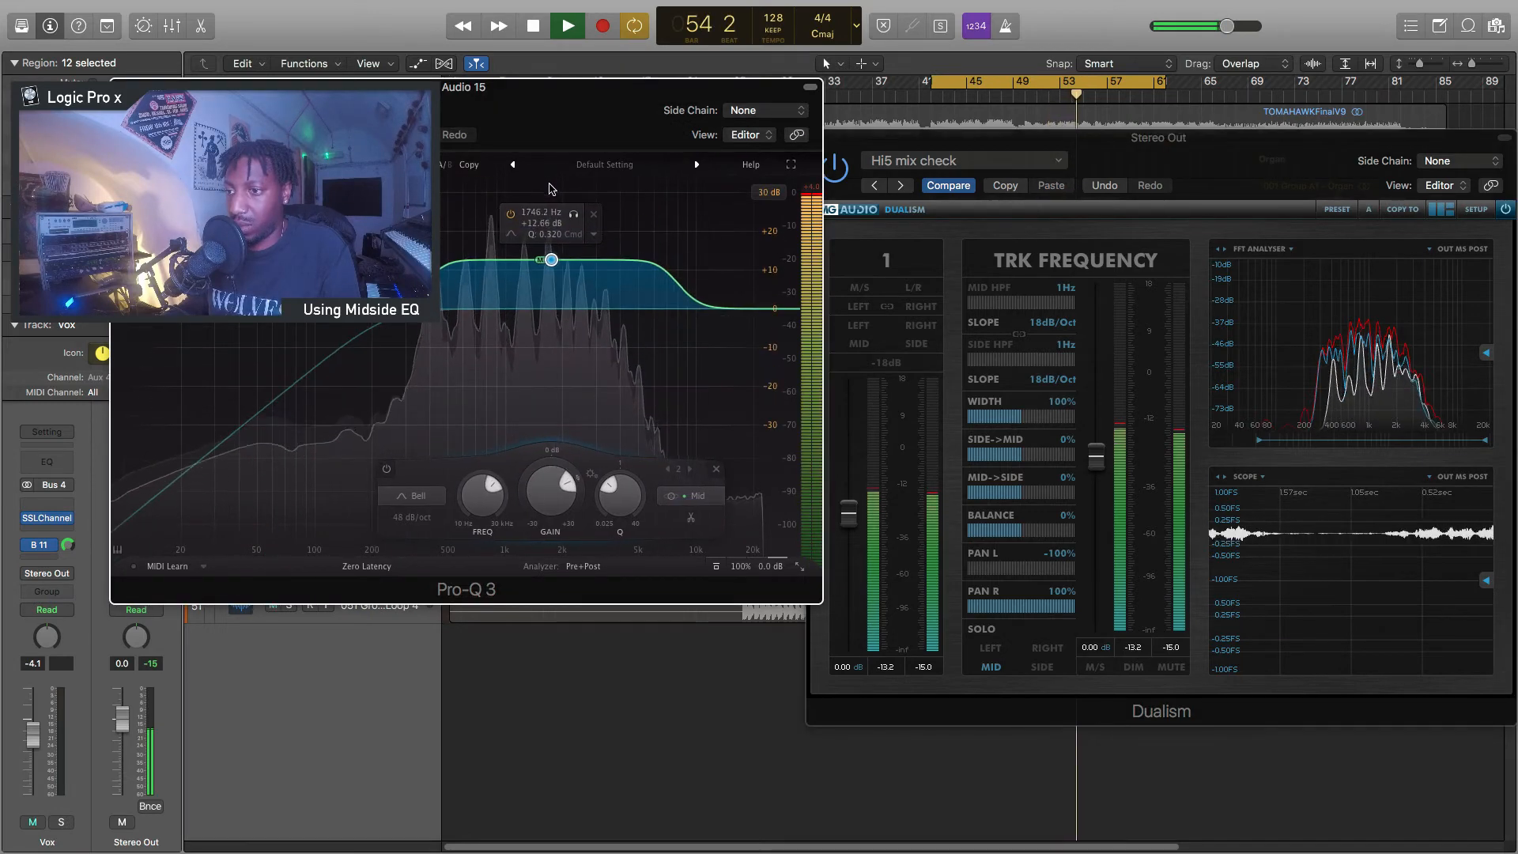
Lower the mid bell band to about +10.8 dB at 1633 Hz, and set the side low cut's slope to 24 dB/oct
left_click_drag(552, 267, 546, 271)
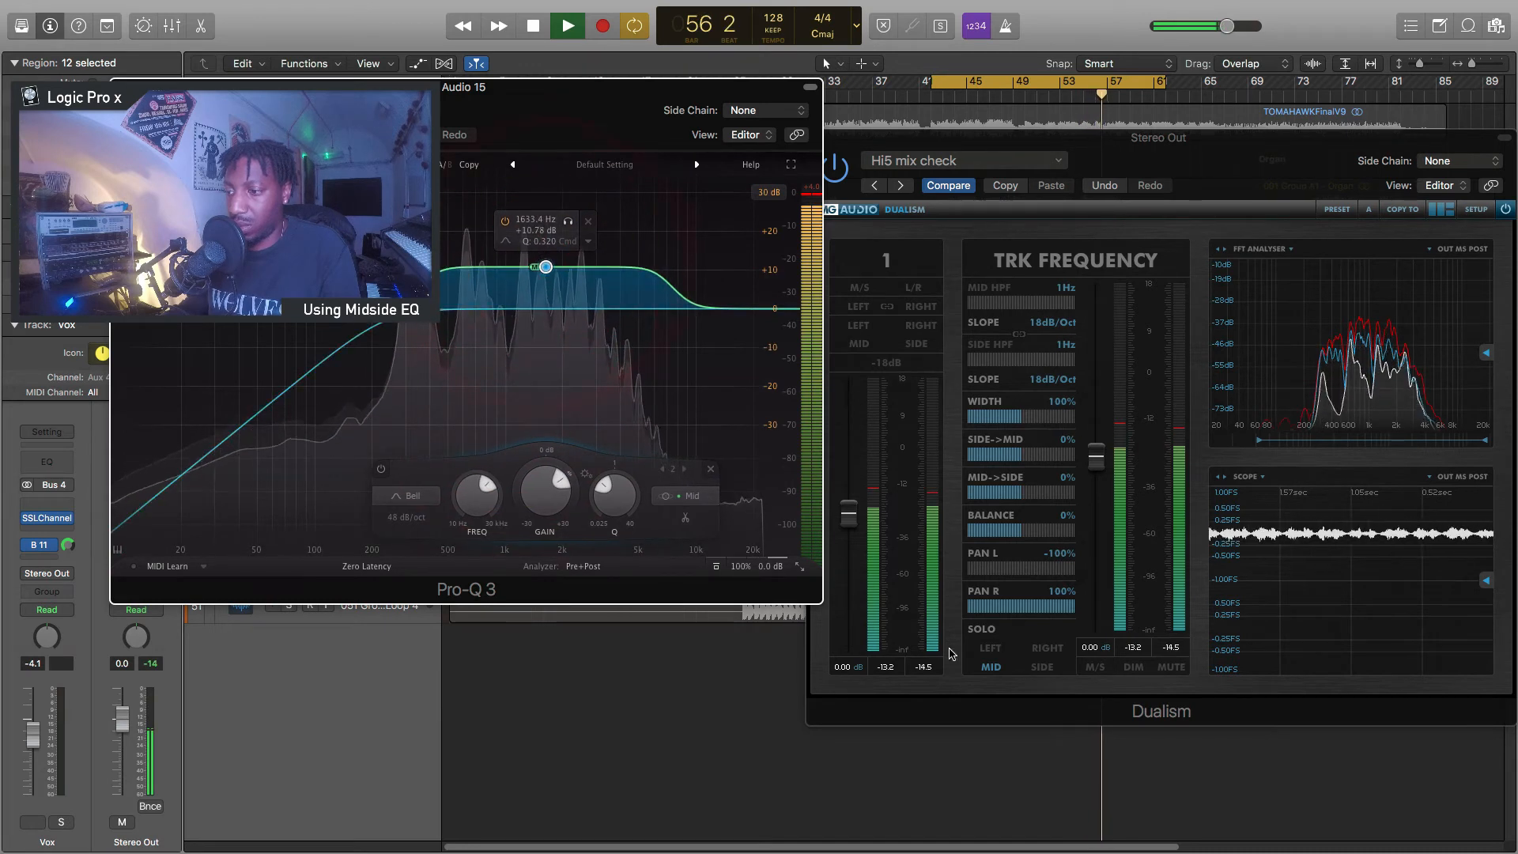
left_click(989, 669)
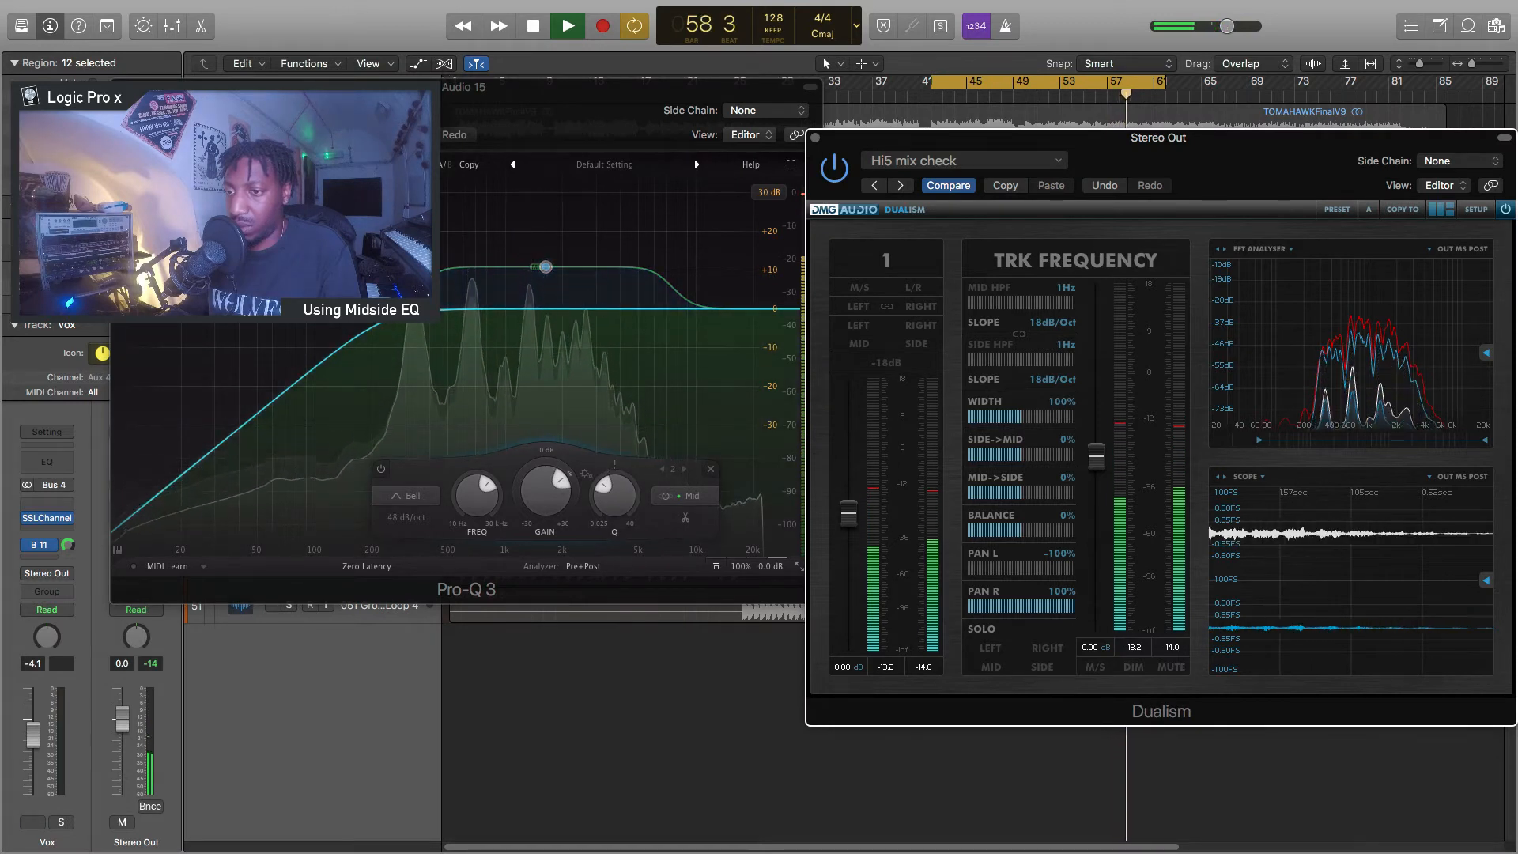
right_click(385, 311)
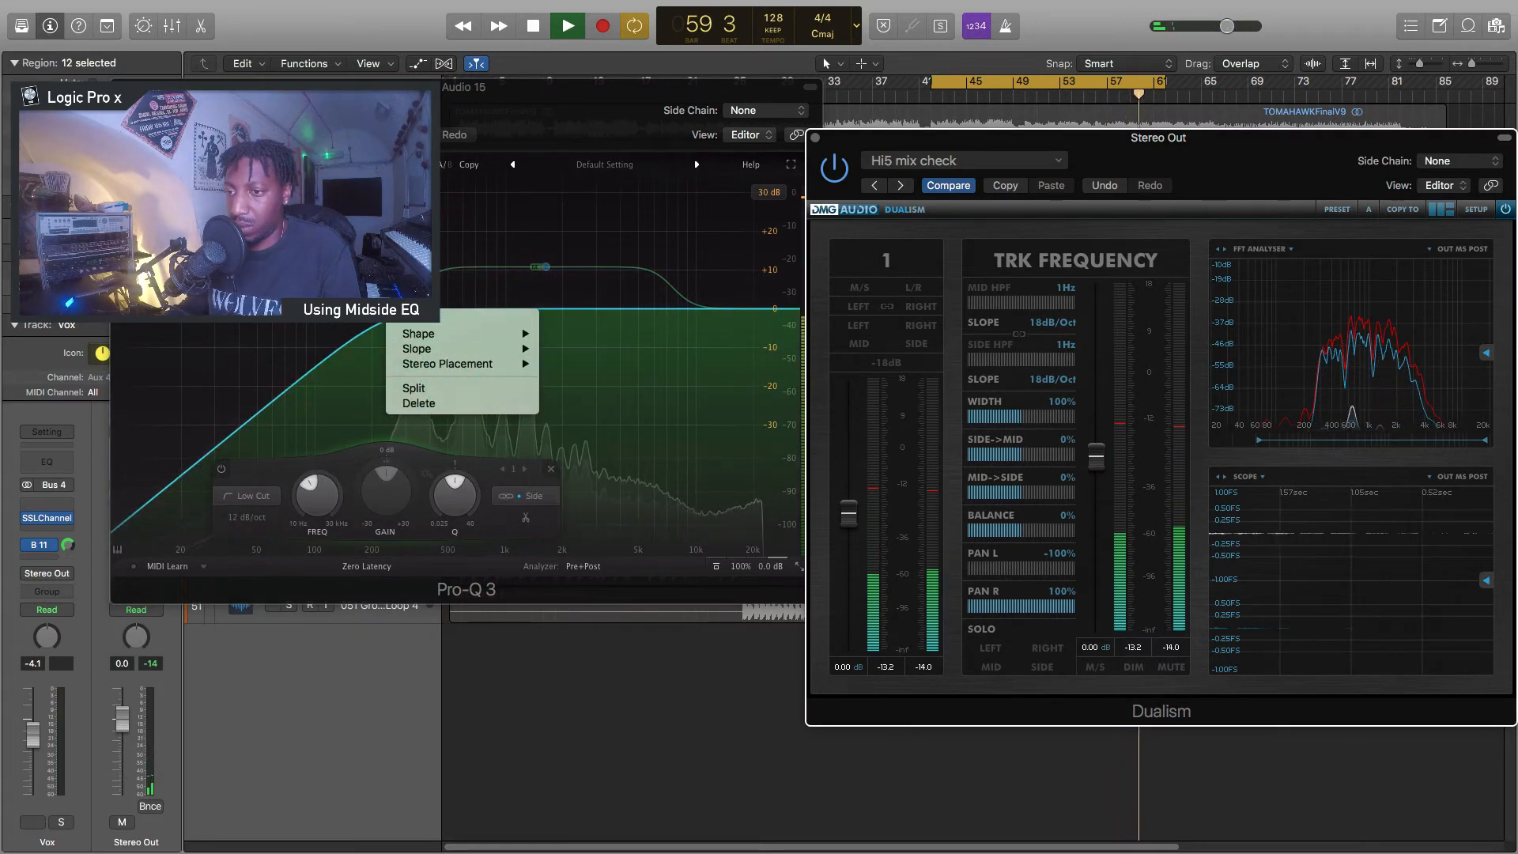
left_click(247, 517)
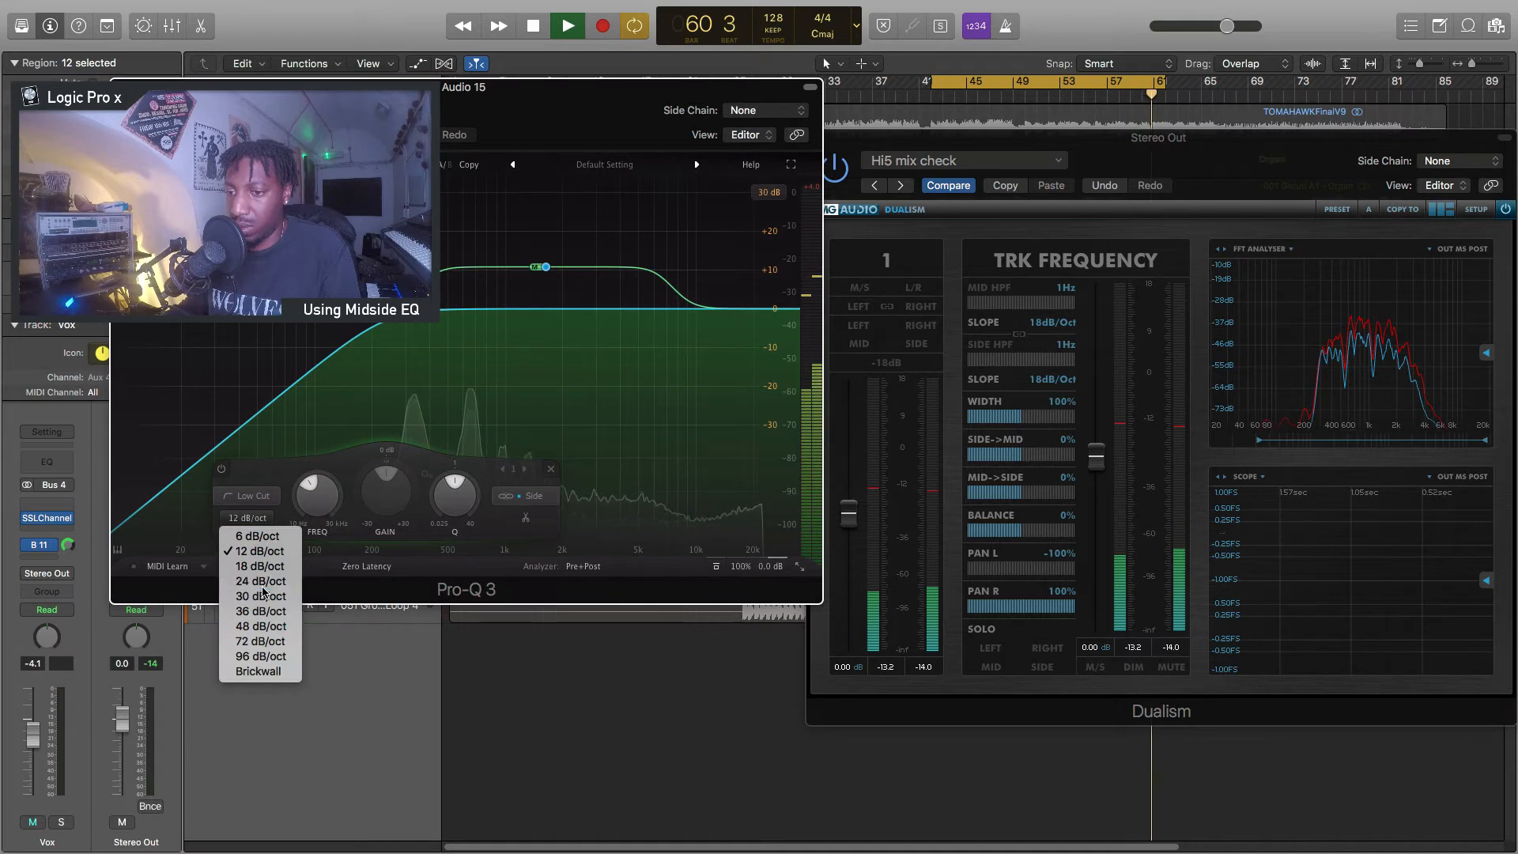
left_click(269, 589)
key("space")
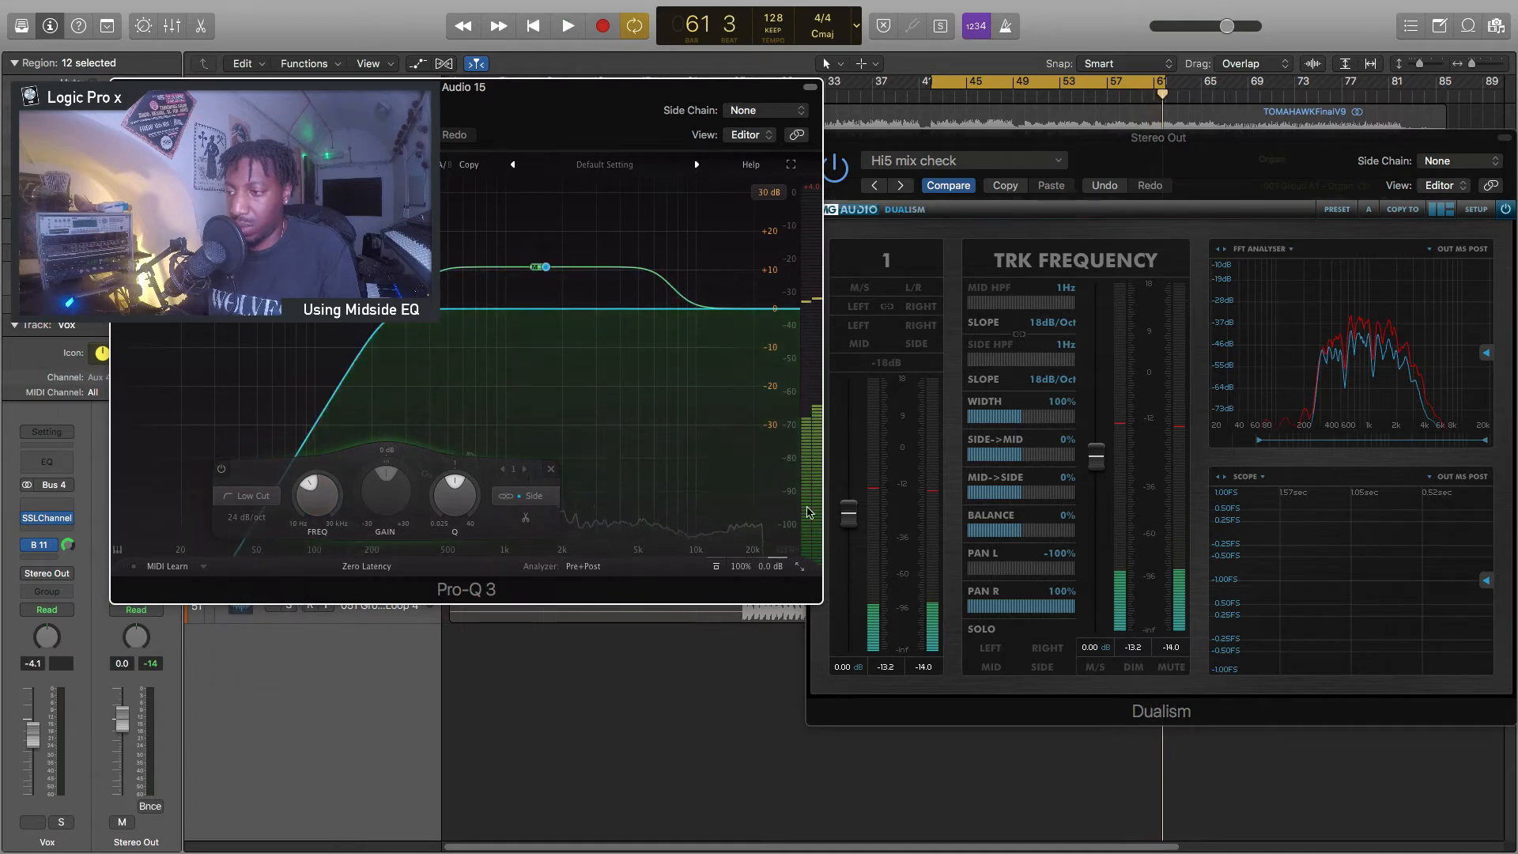
Replay the organ loop with the mid solo off and on, and close the Dualism and Pro-Q 3 windows
key("space")
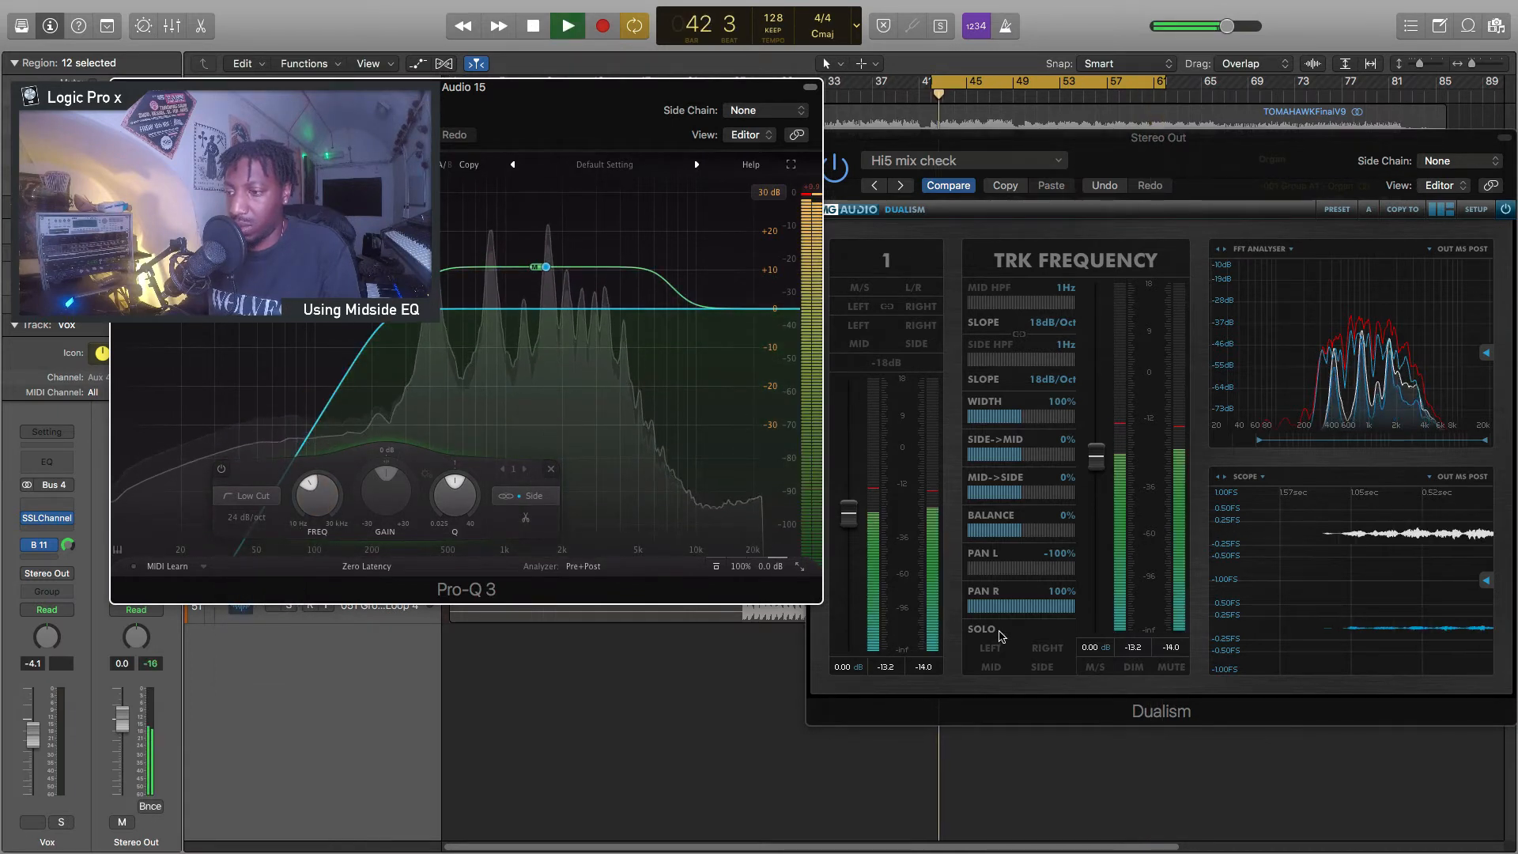
left_click(990, 670)
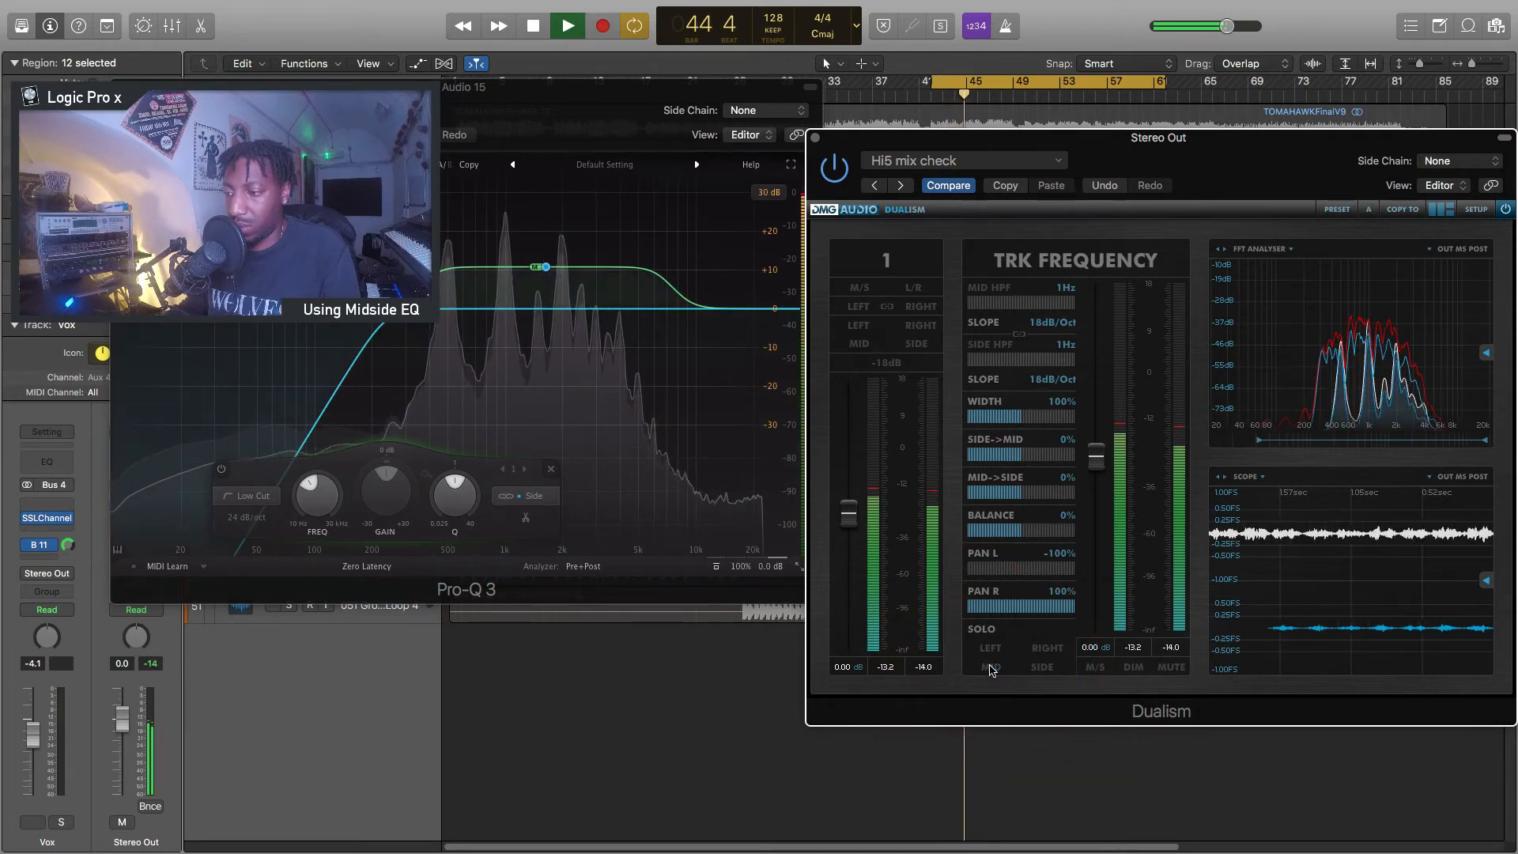
key("space")
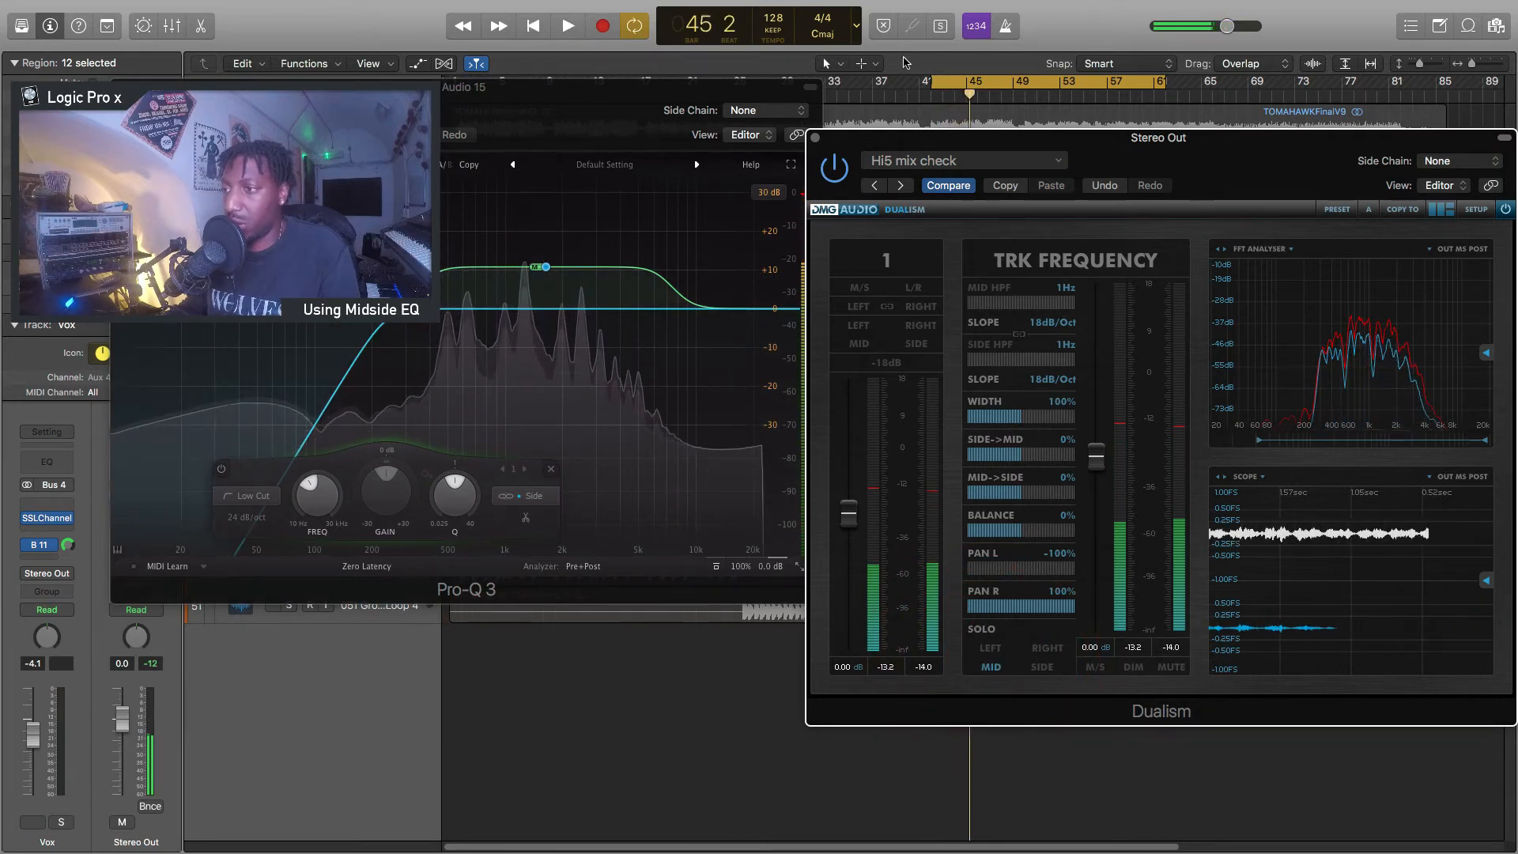
left_click(815, 138)
left_click_drag(501, 87, 748, 159)
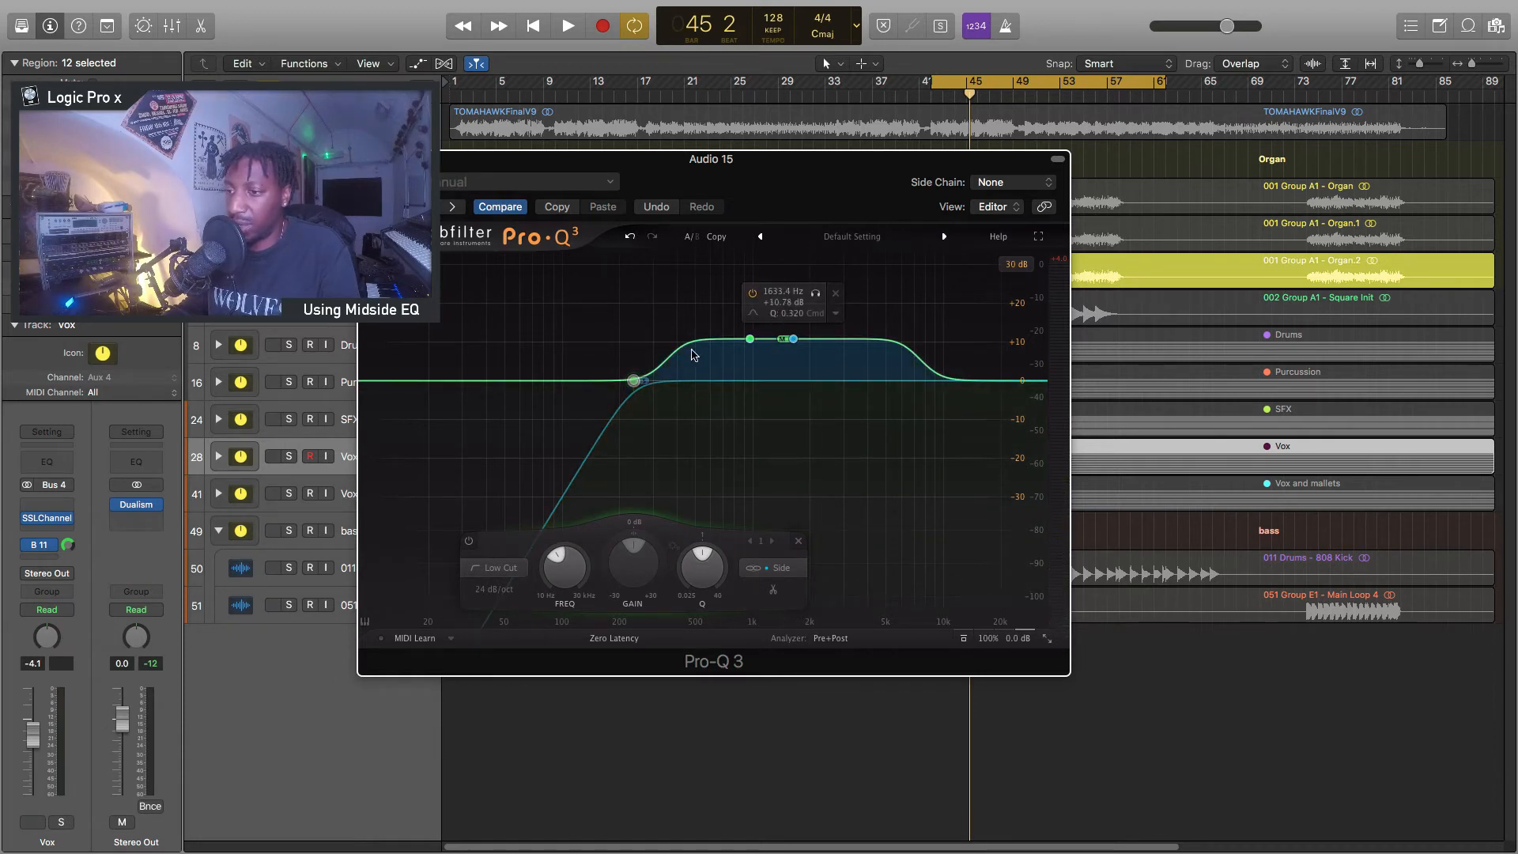
left_click(369, 159)
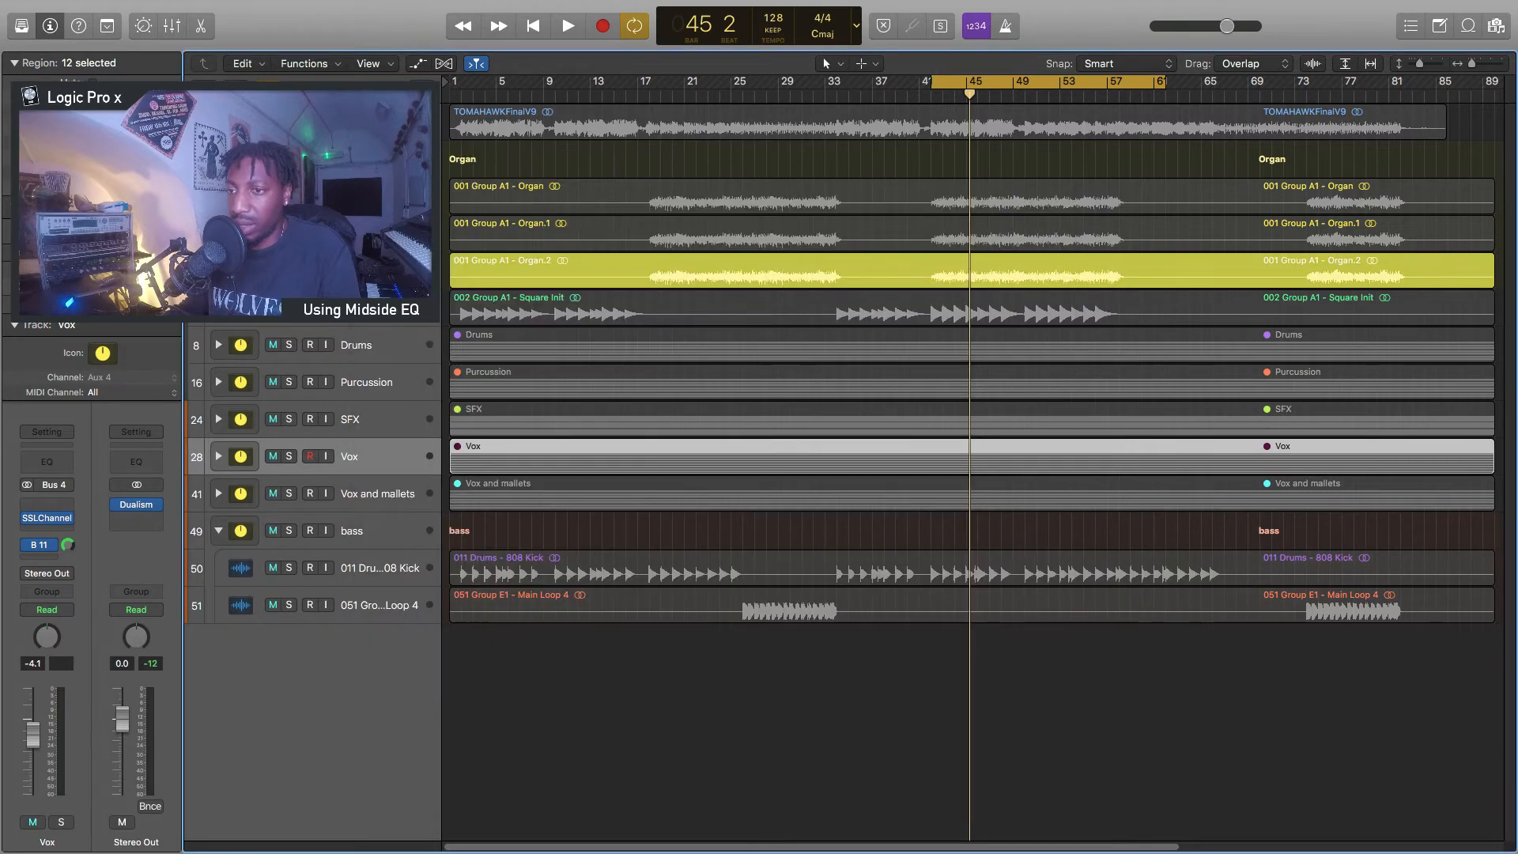
Play the full mix and compare it with the mid solo on and off in Dualism on Stereo Out
key("space")
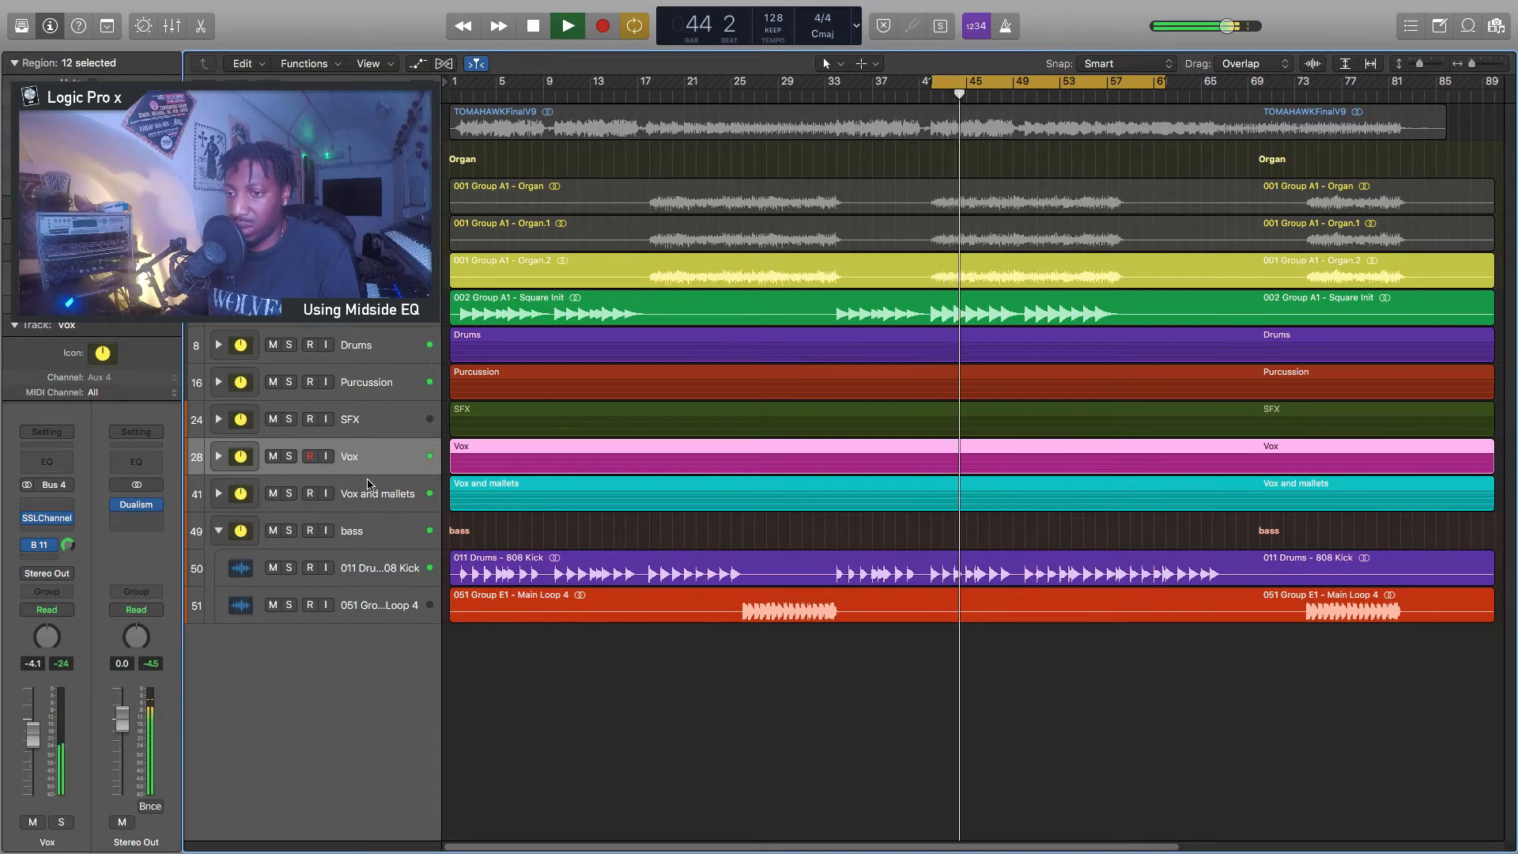
left_click(124, 500)
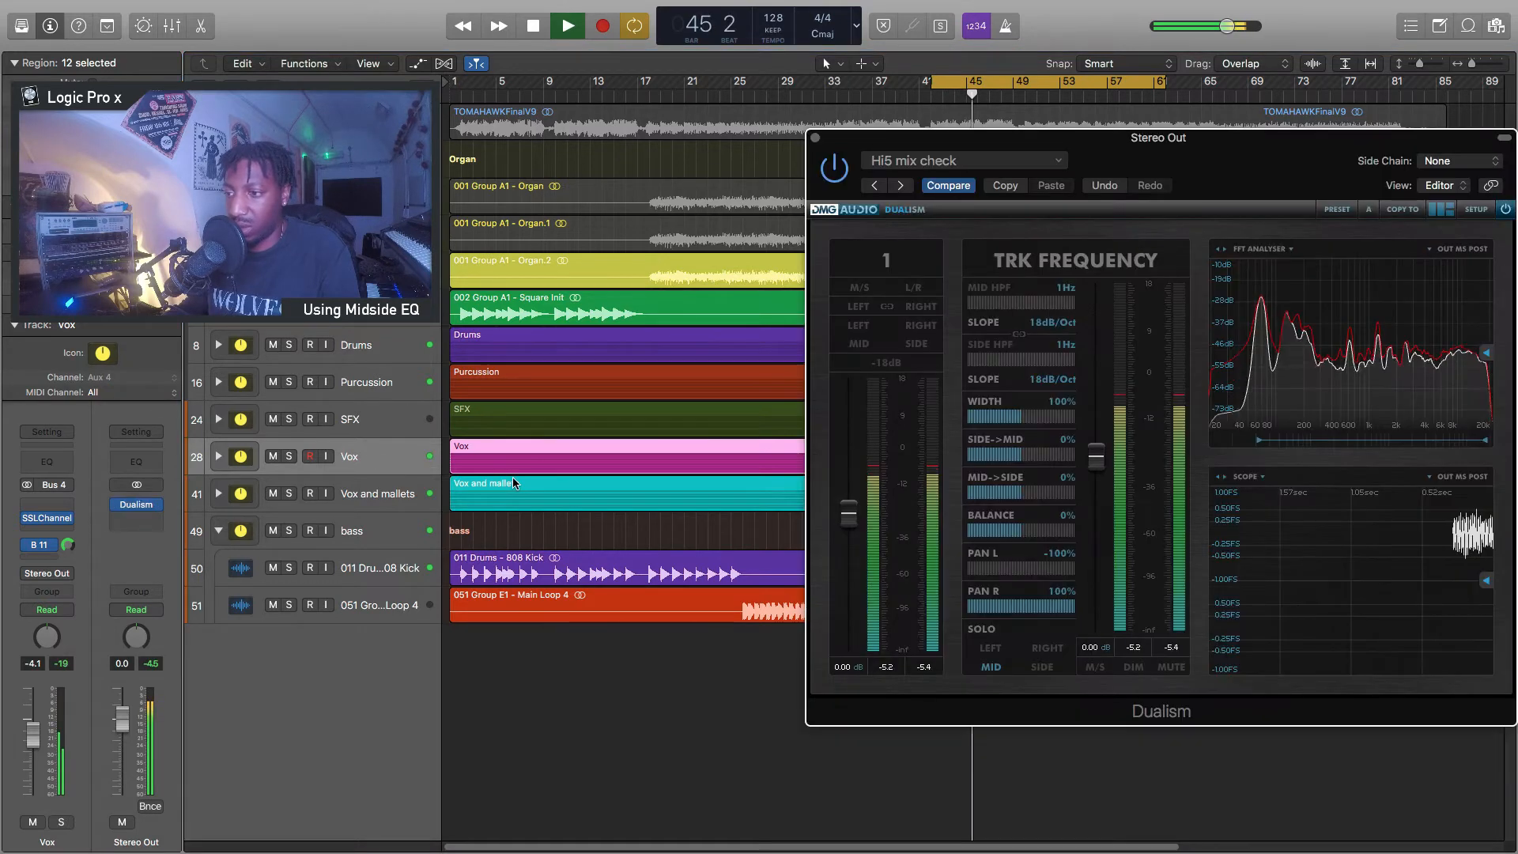
left_click(990, 668)
key("space")
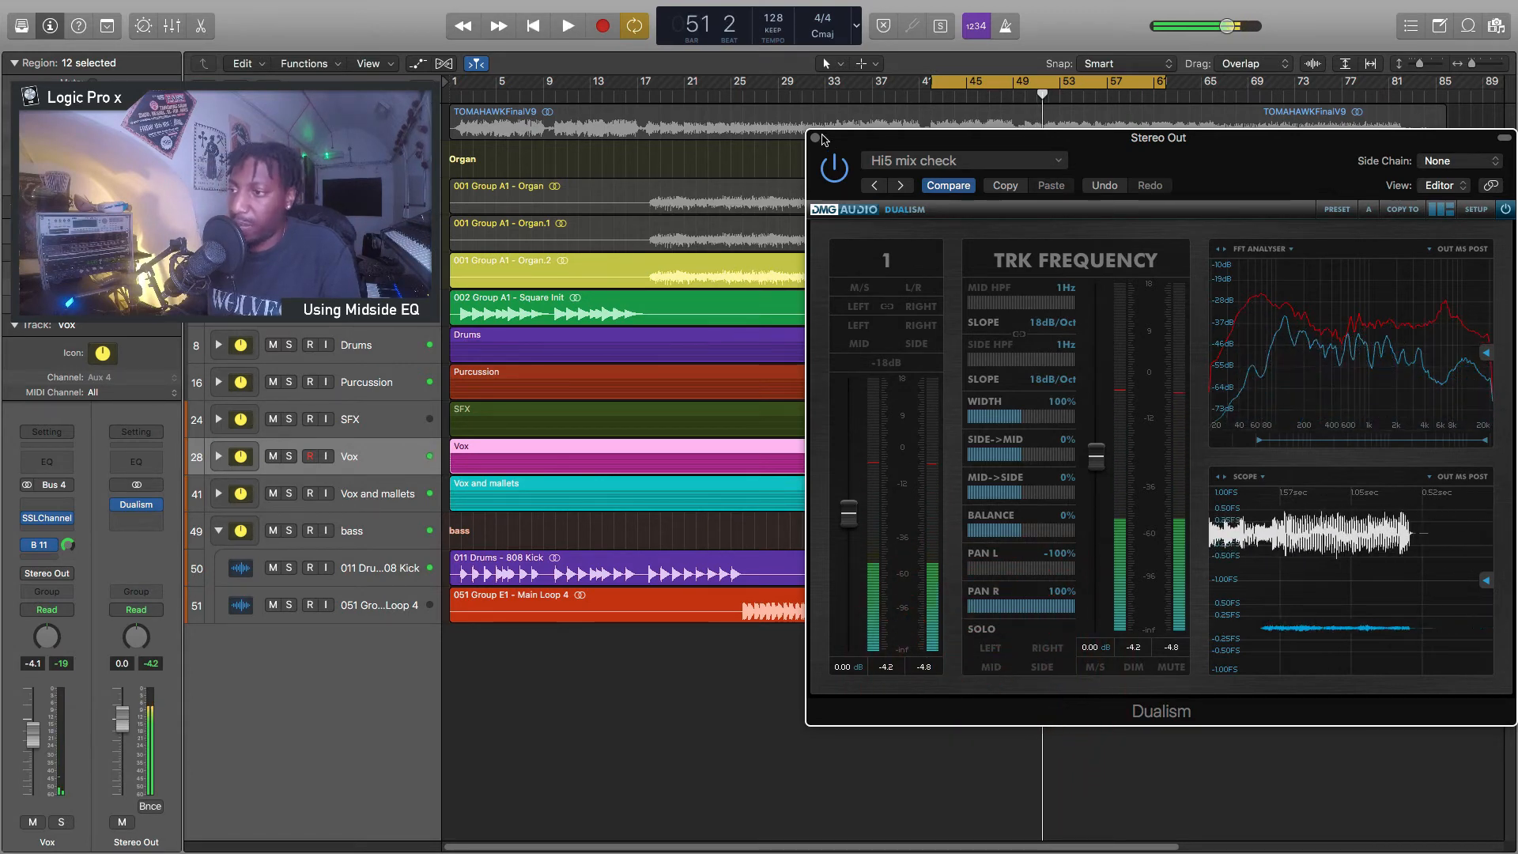
left_click(815, 137)
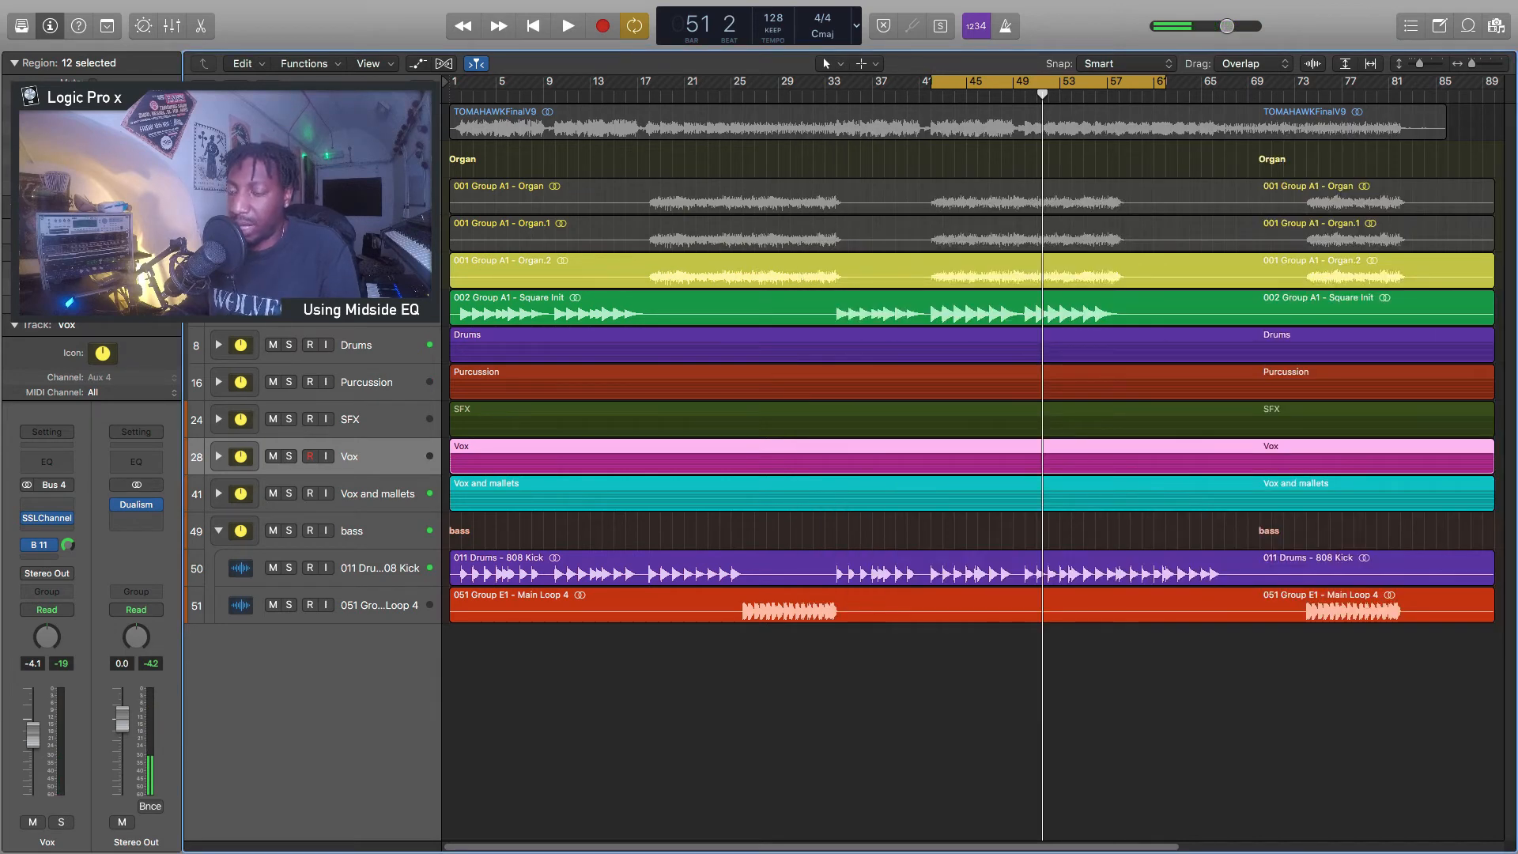
Remove Pro-Q 3 from the Organ.2 track and unmute the other two organ tracks
left_click(366, 271)
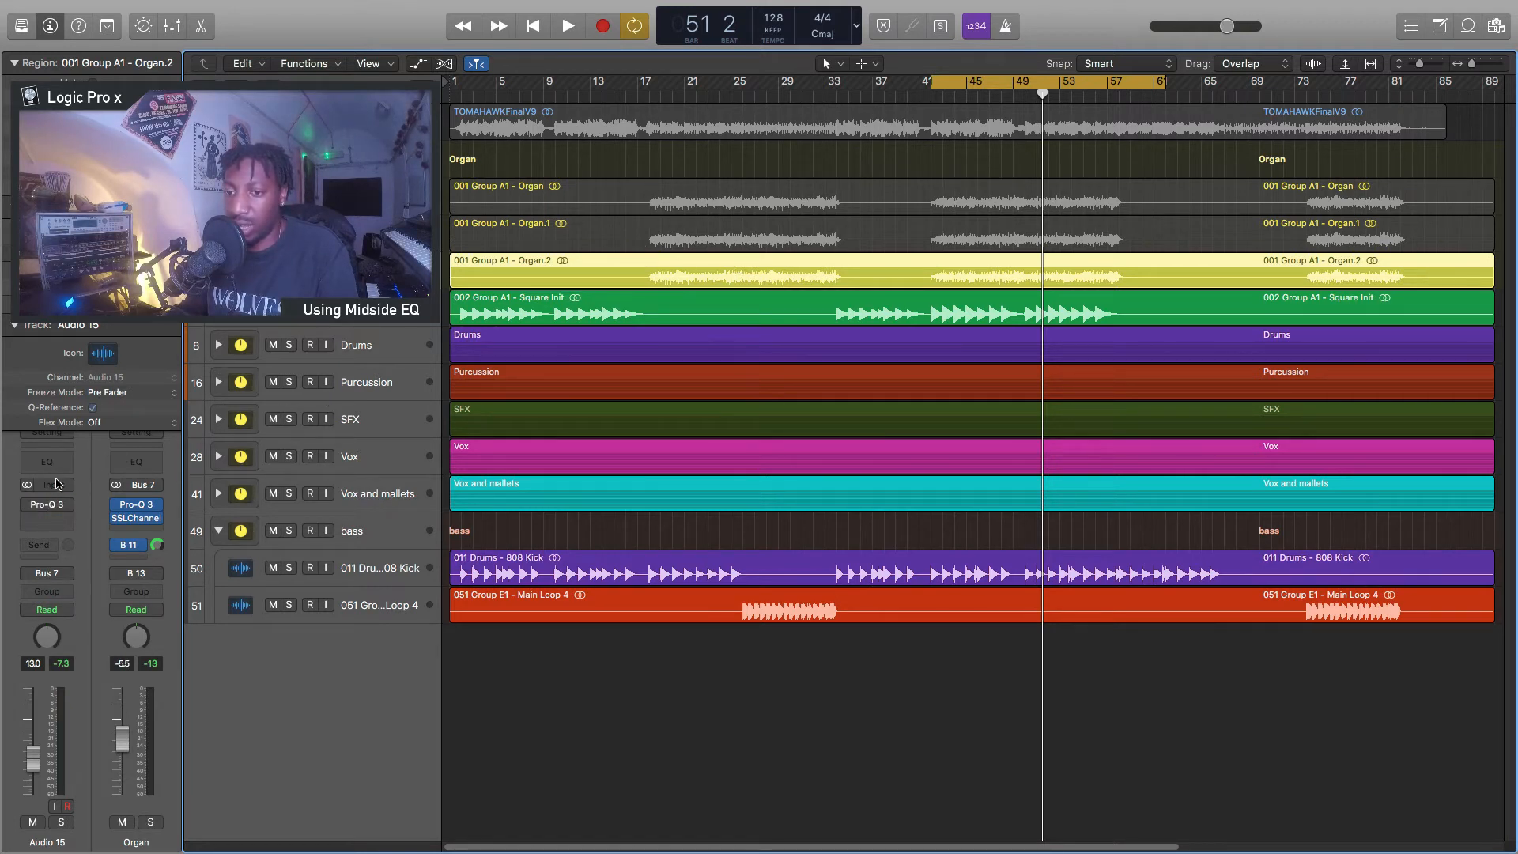
left_click(68, 506)
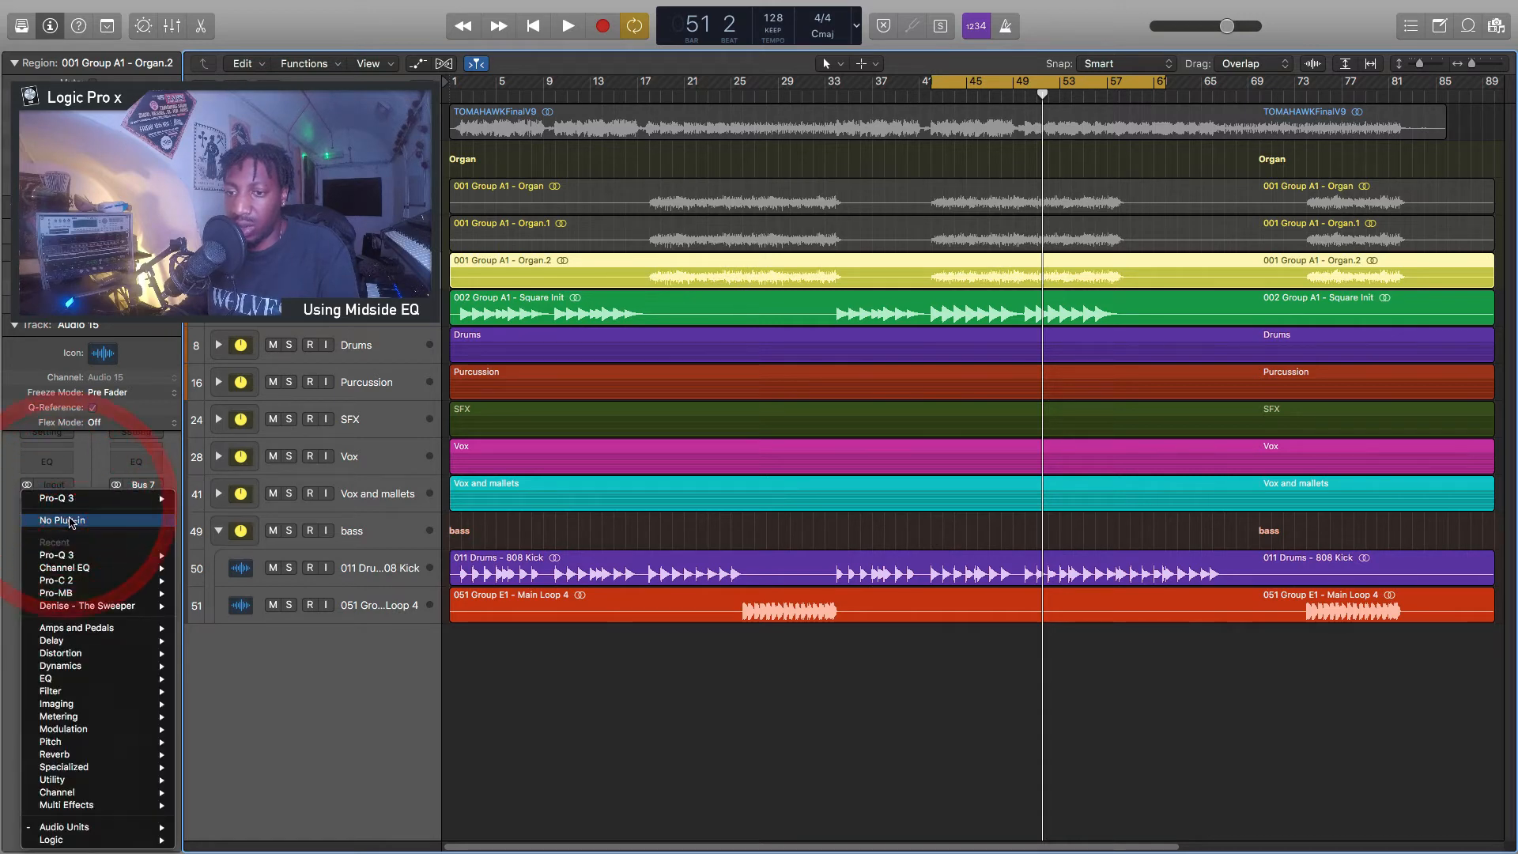
left_click(63, 520)
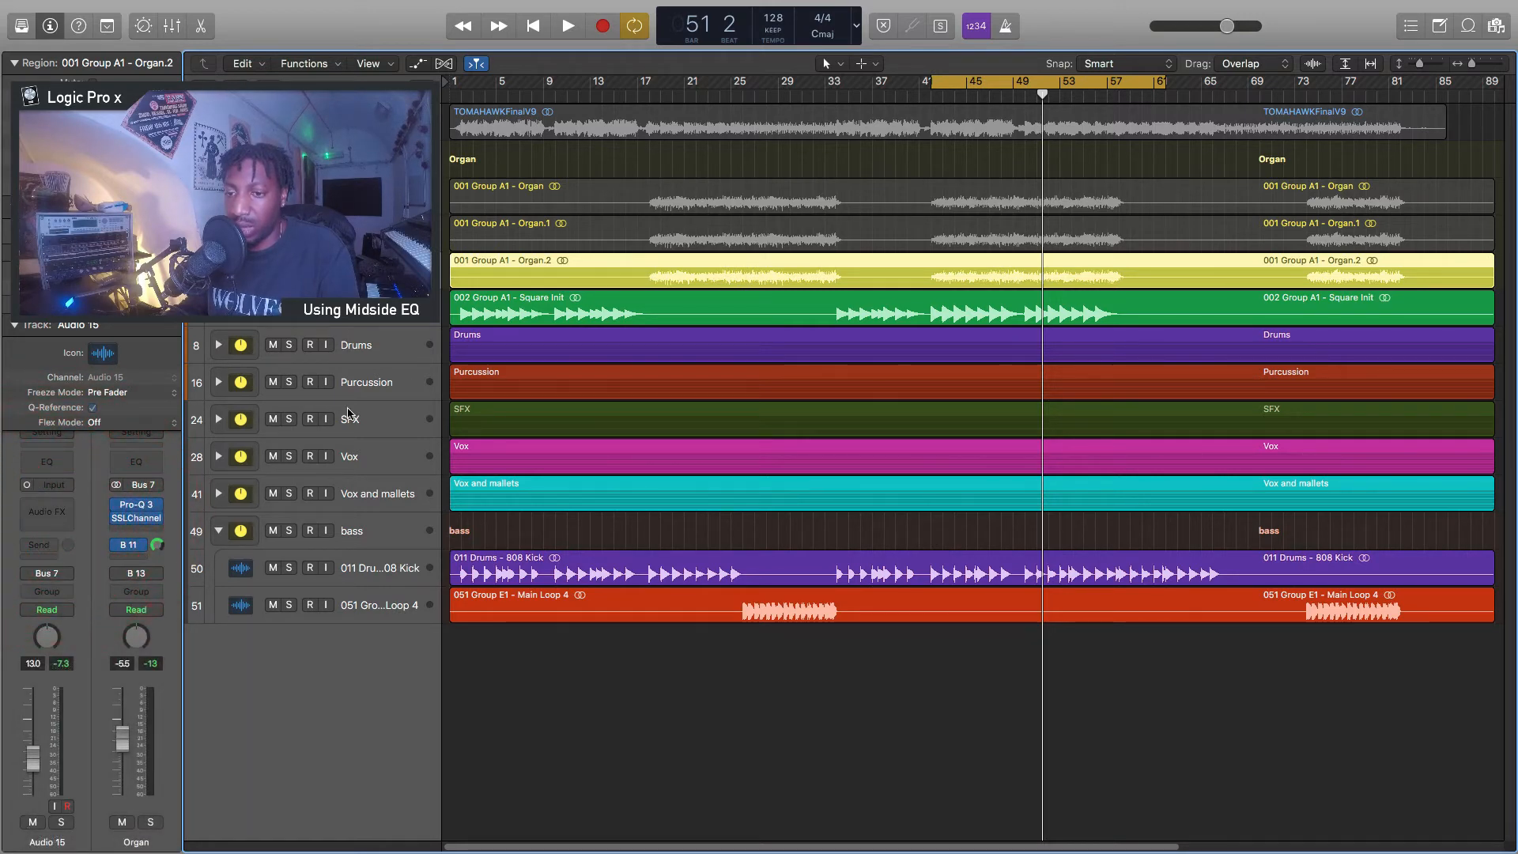
left_click(273, 233)
left_click(273, 196)
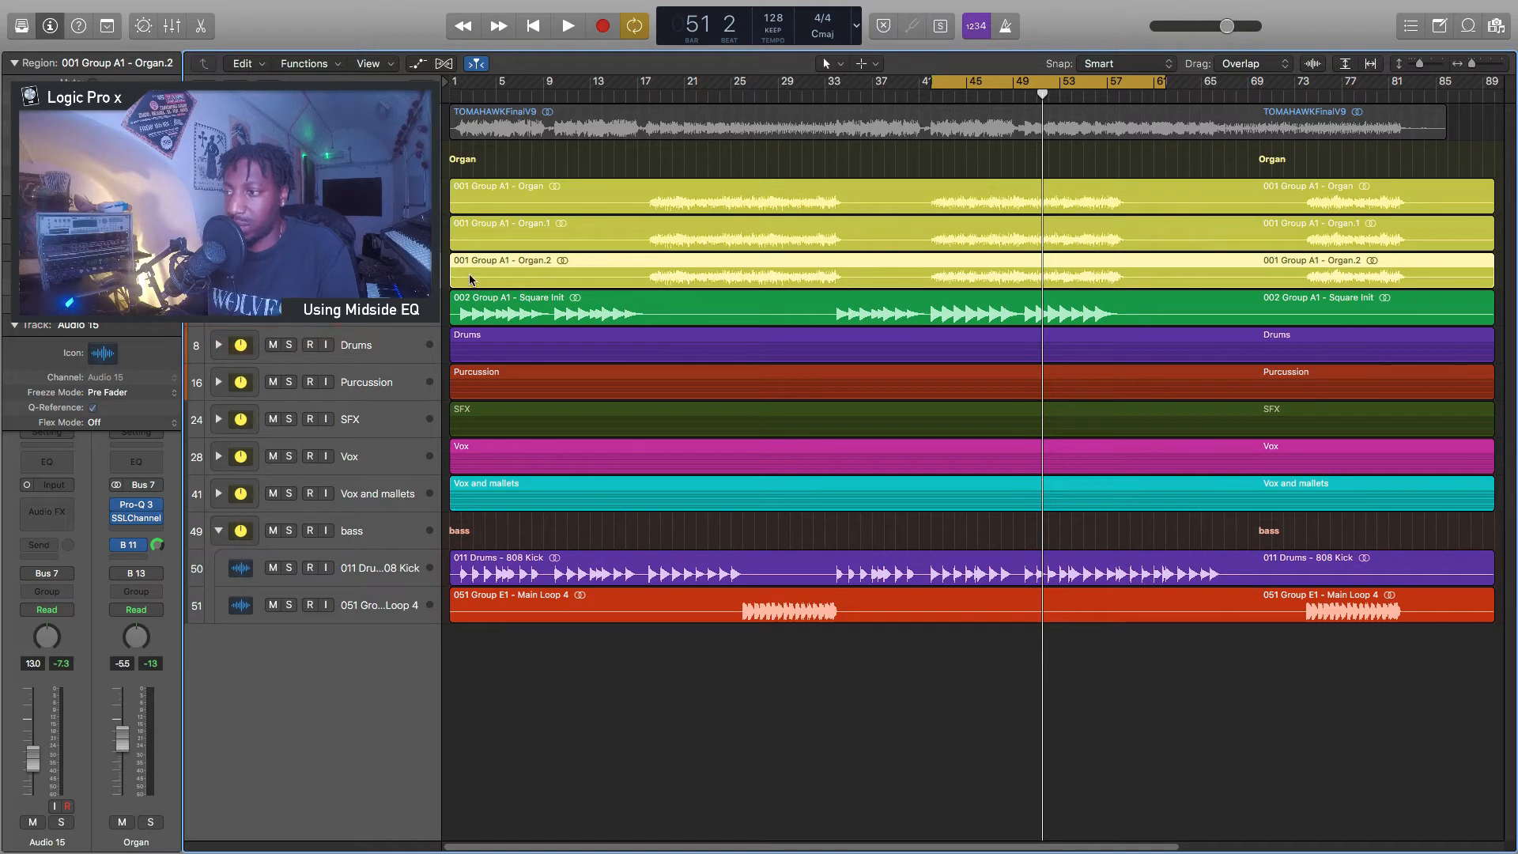
Play the mix with all three organ tracks, toggling the mid solo in Dualism on Stereo Out, and close the plugin window
key("space")
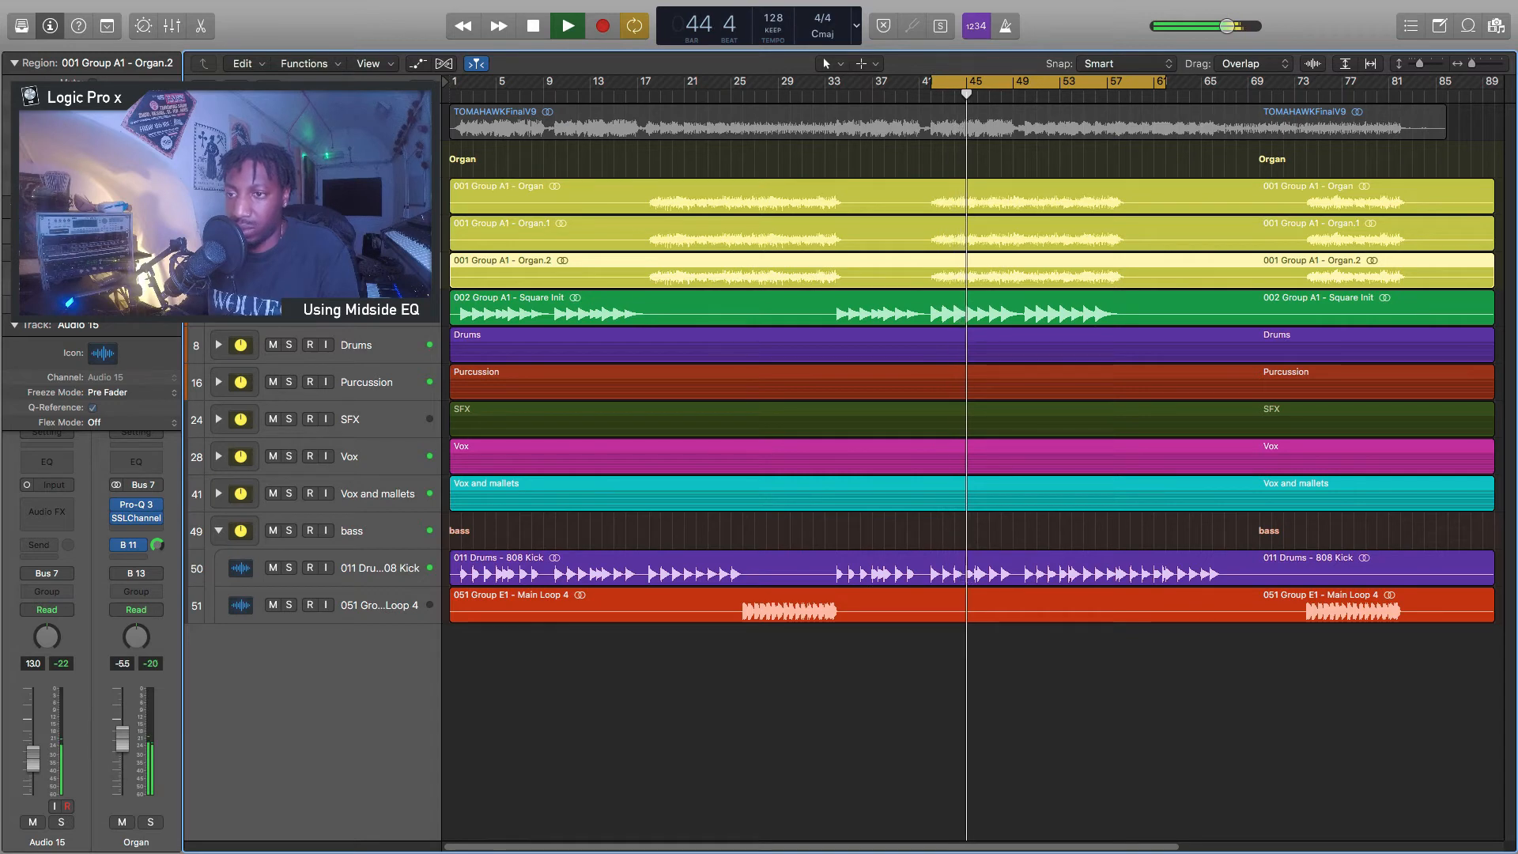
left_click(370, 461)
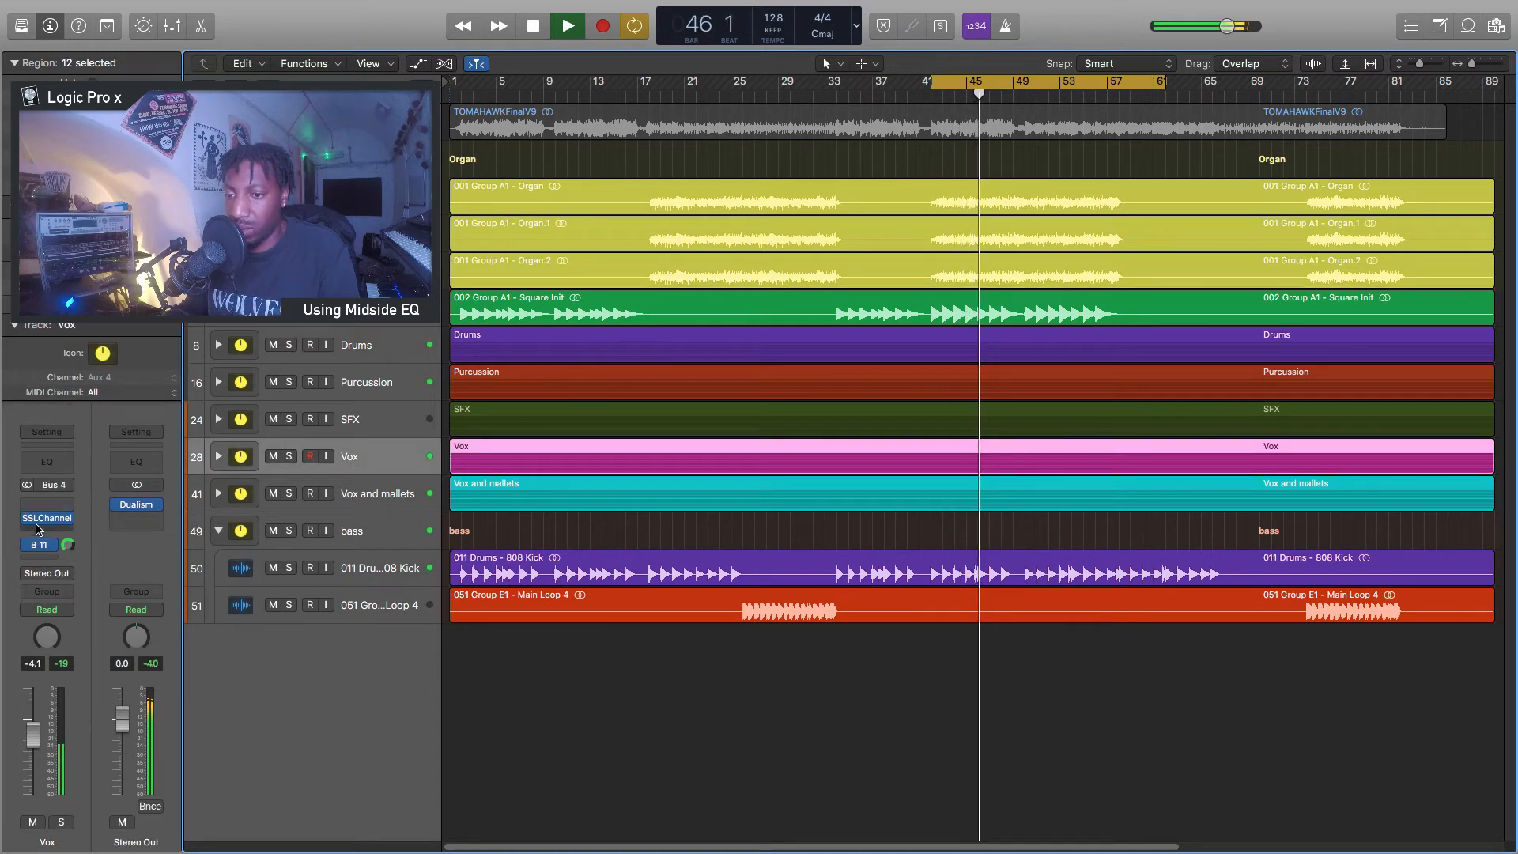
left_click(136, 505)
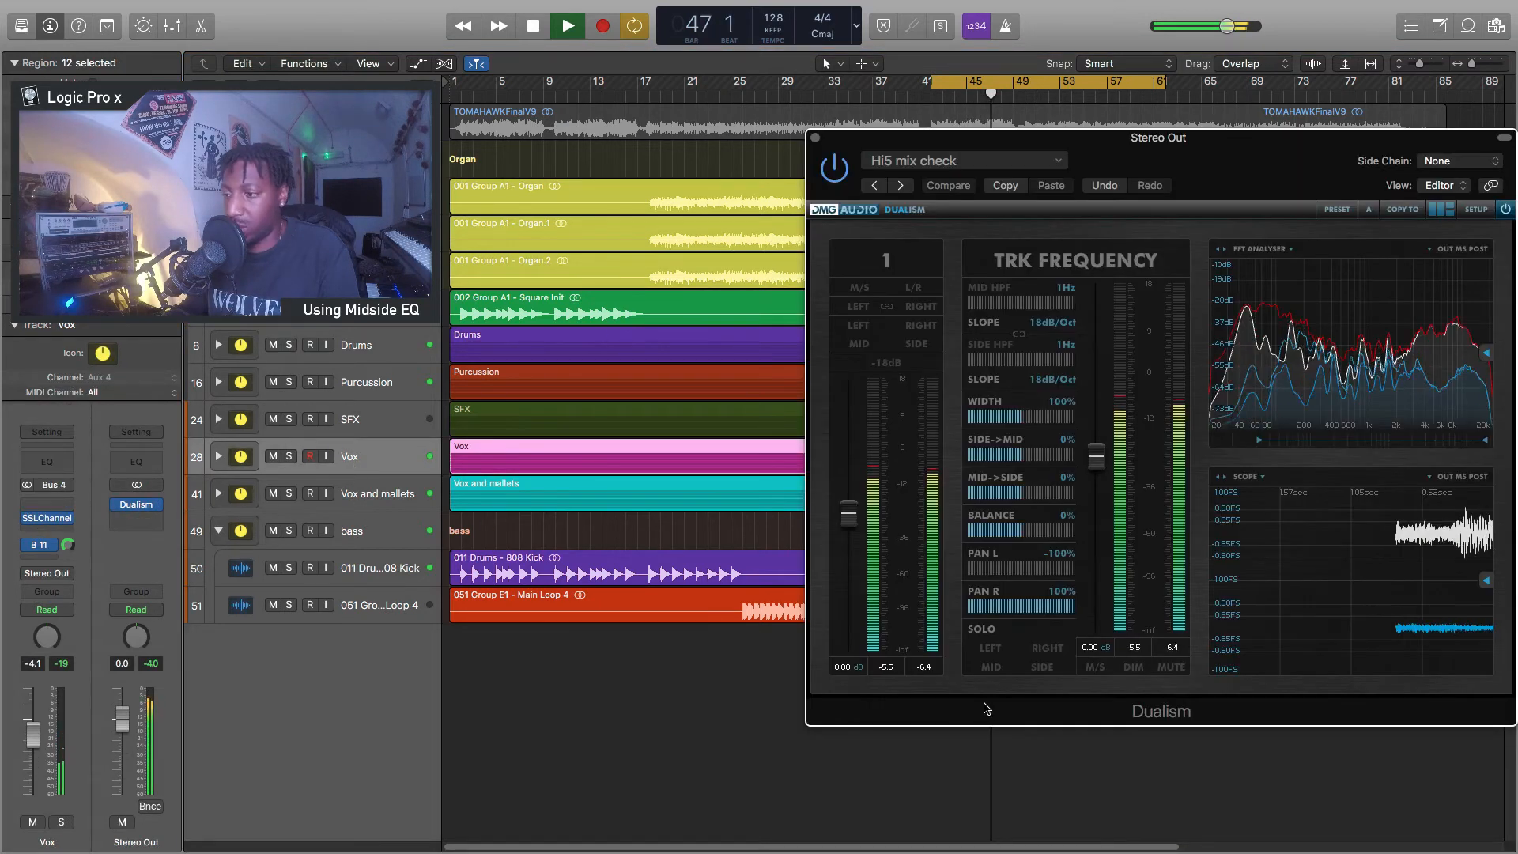
left_click(985, 666)
left_click(993, 669)
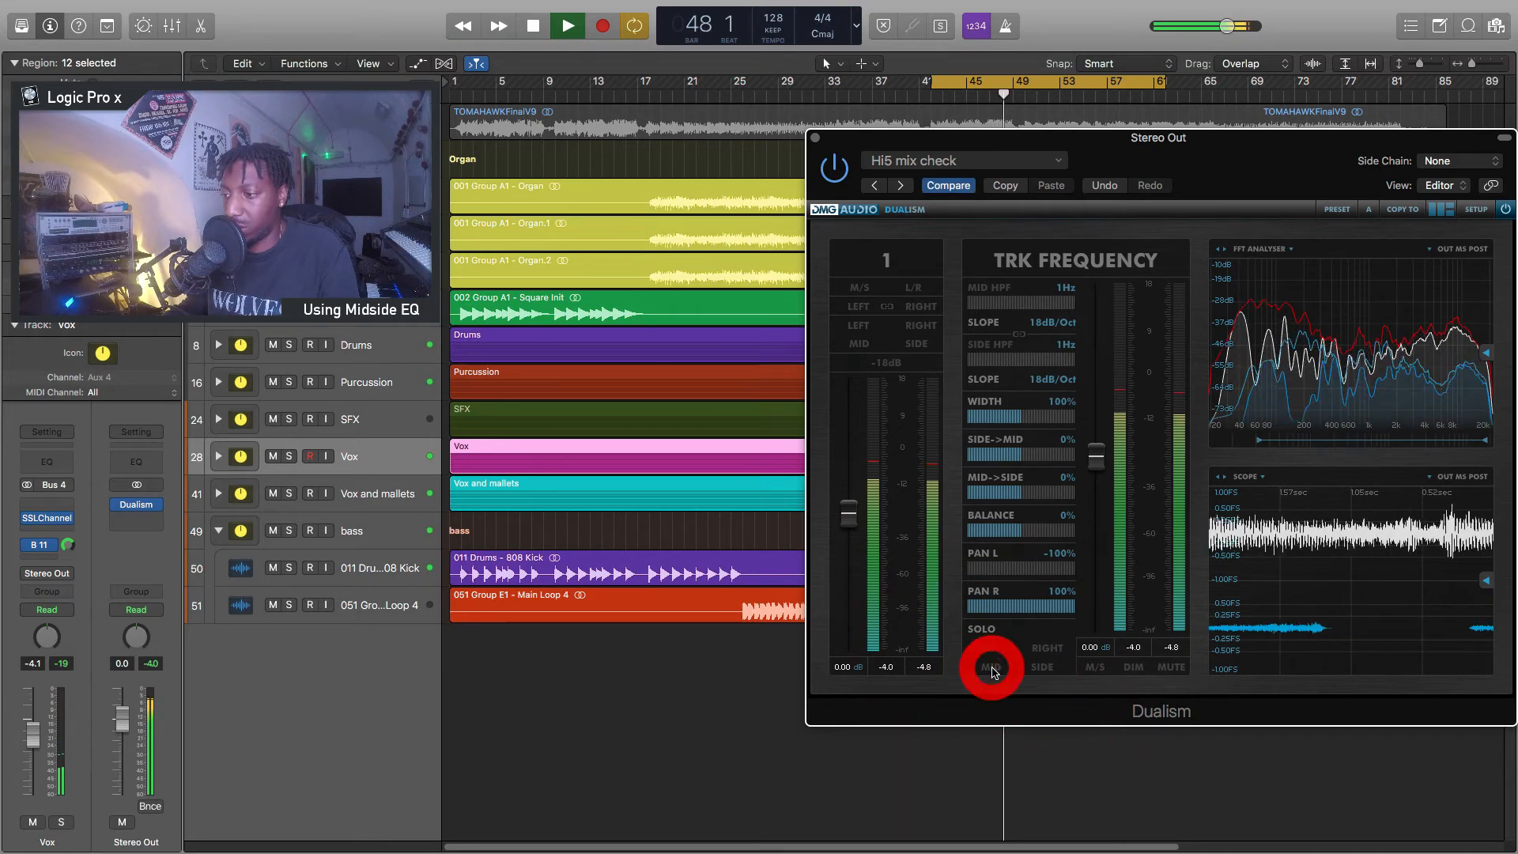
key("space")
key("super+w")
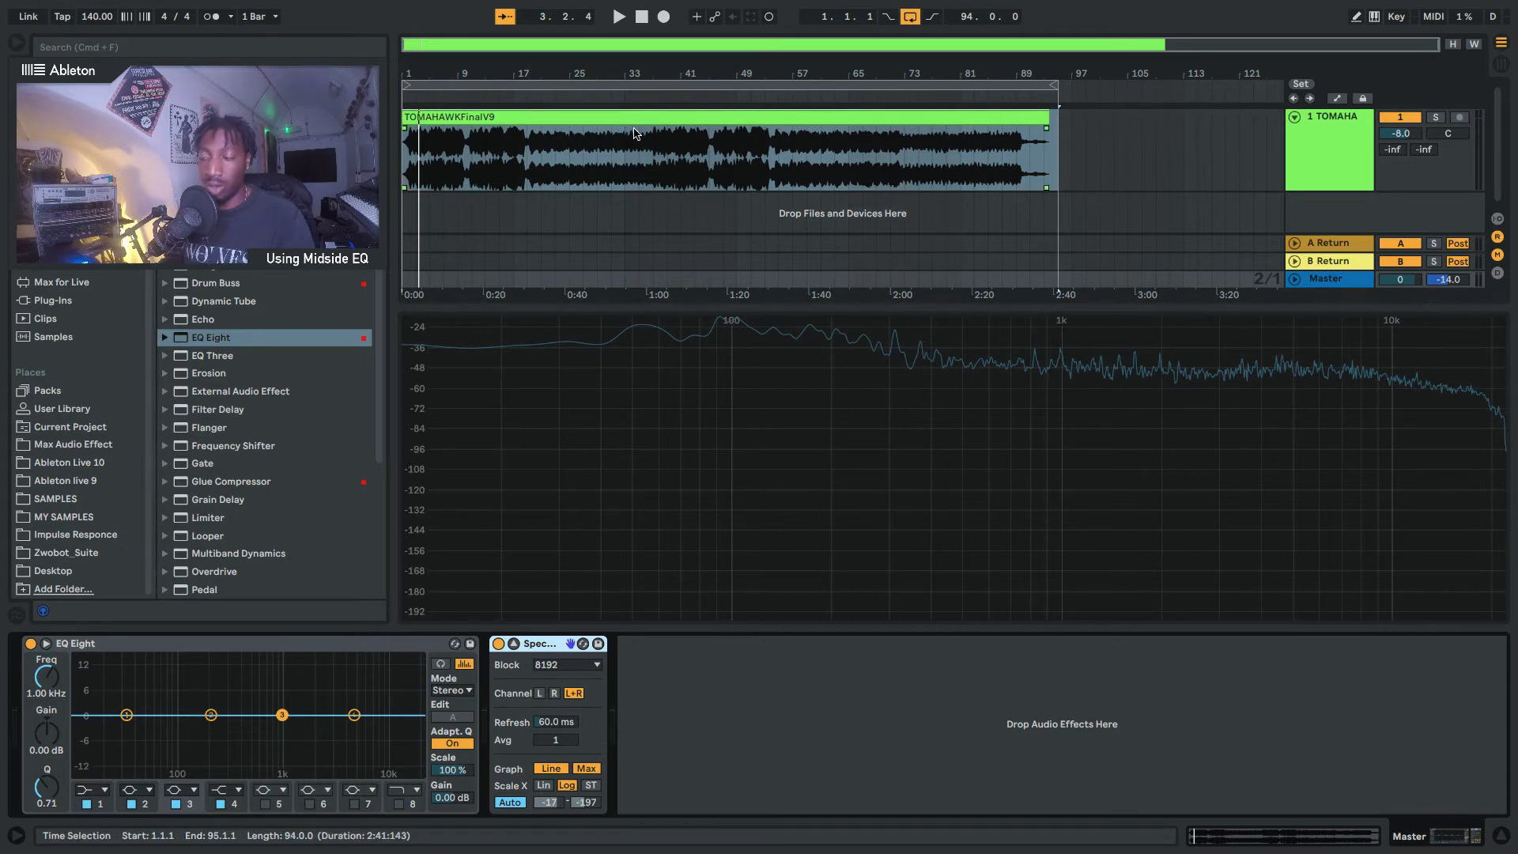
Switch to Ableton Live and play part of the TOMAHAWKFinalV9 clip while watching the Spectrum analyser
left_click(921, 218)
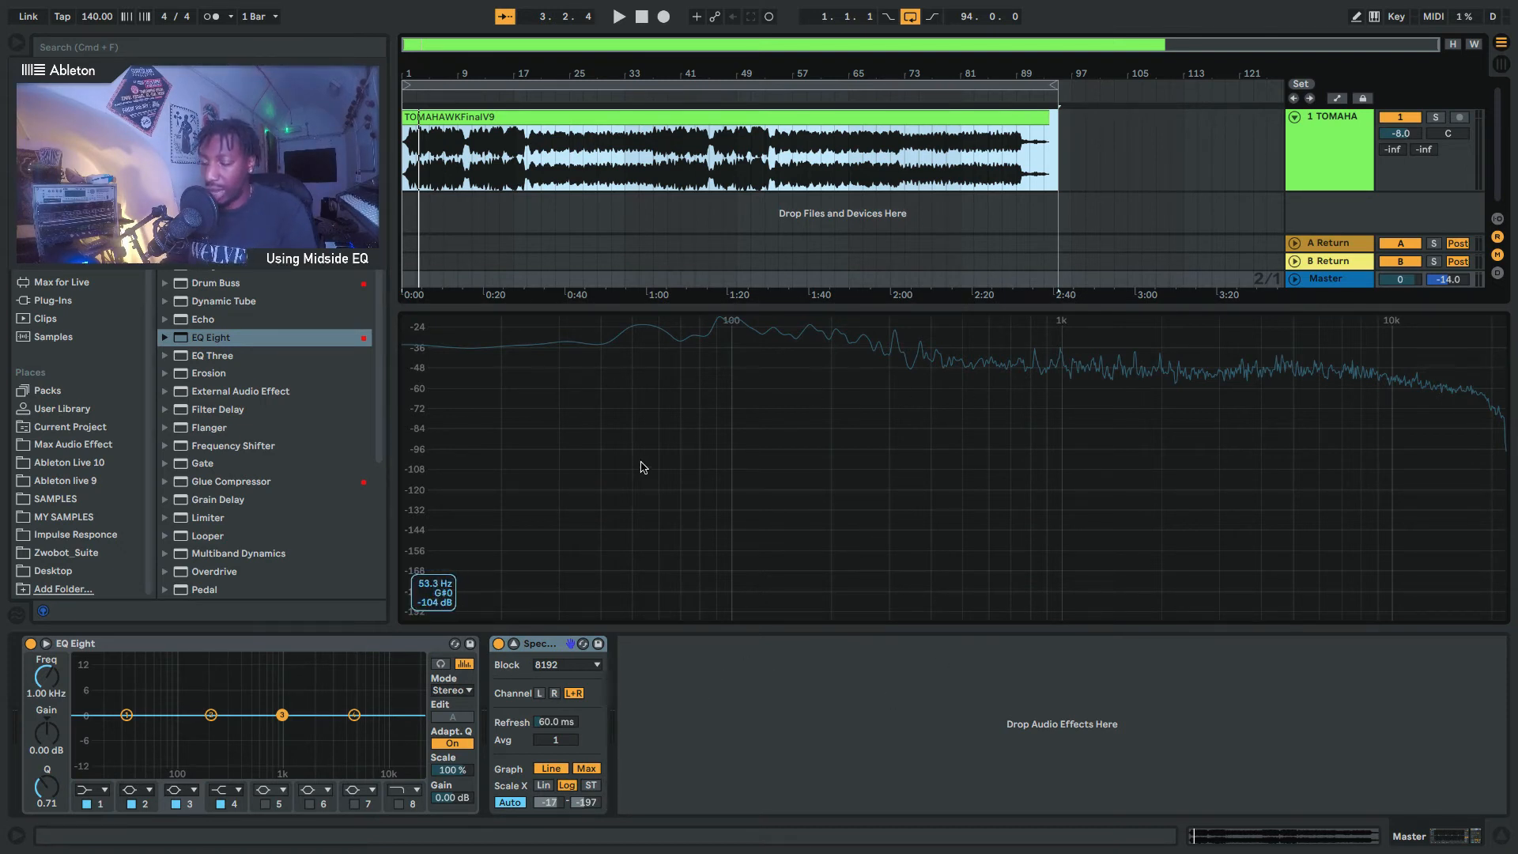
left_click(475, 106)
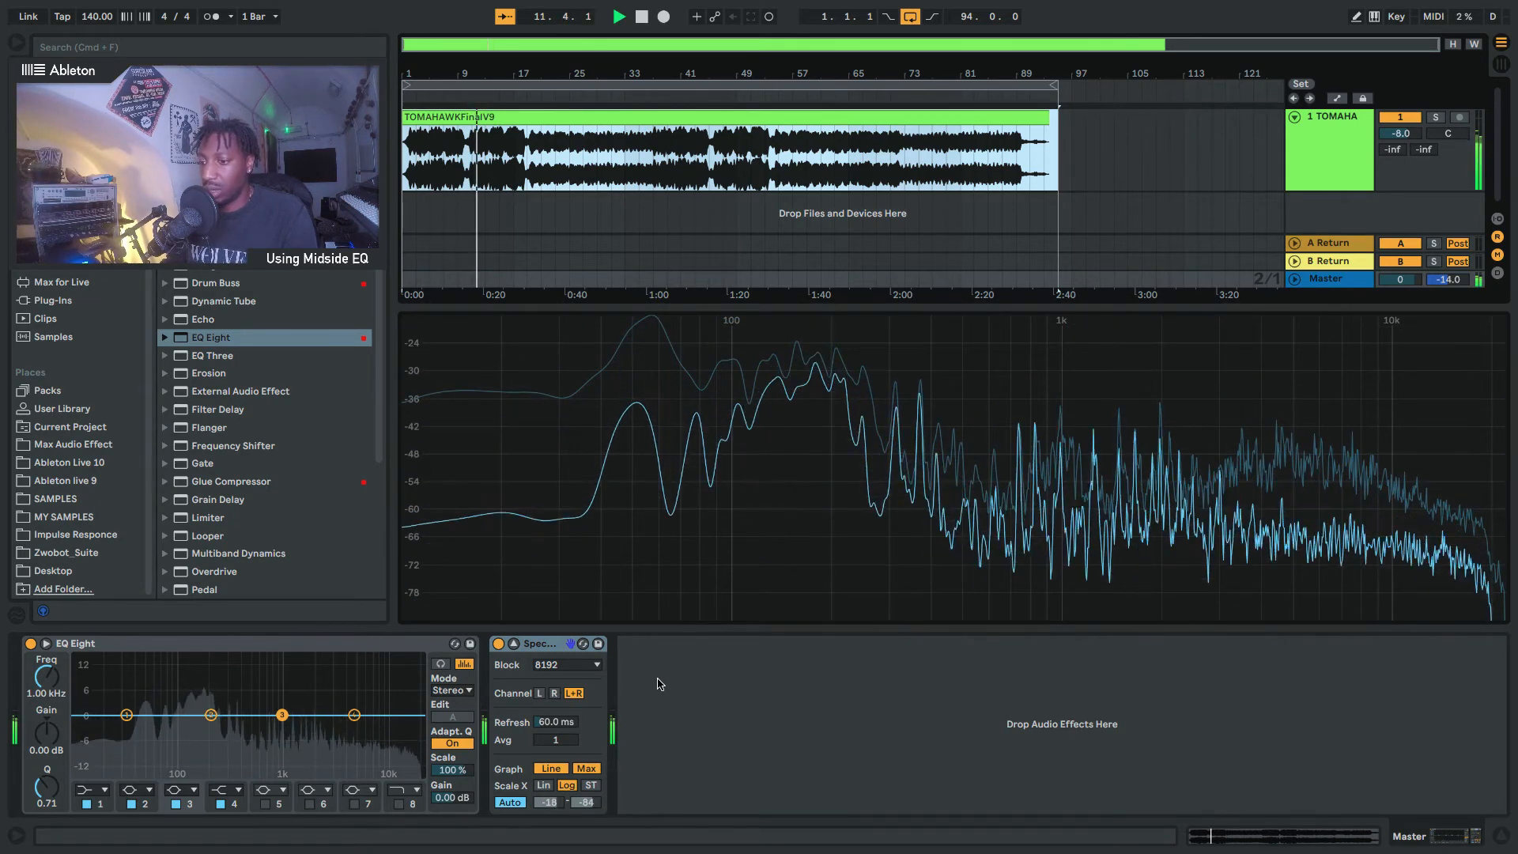
key("space")
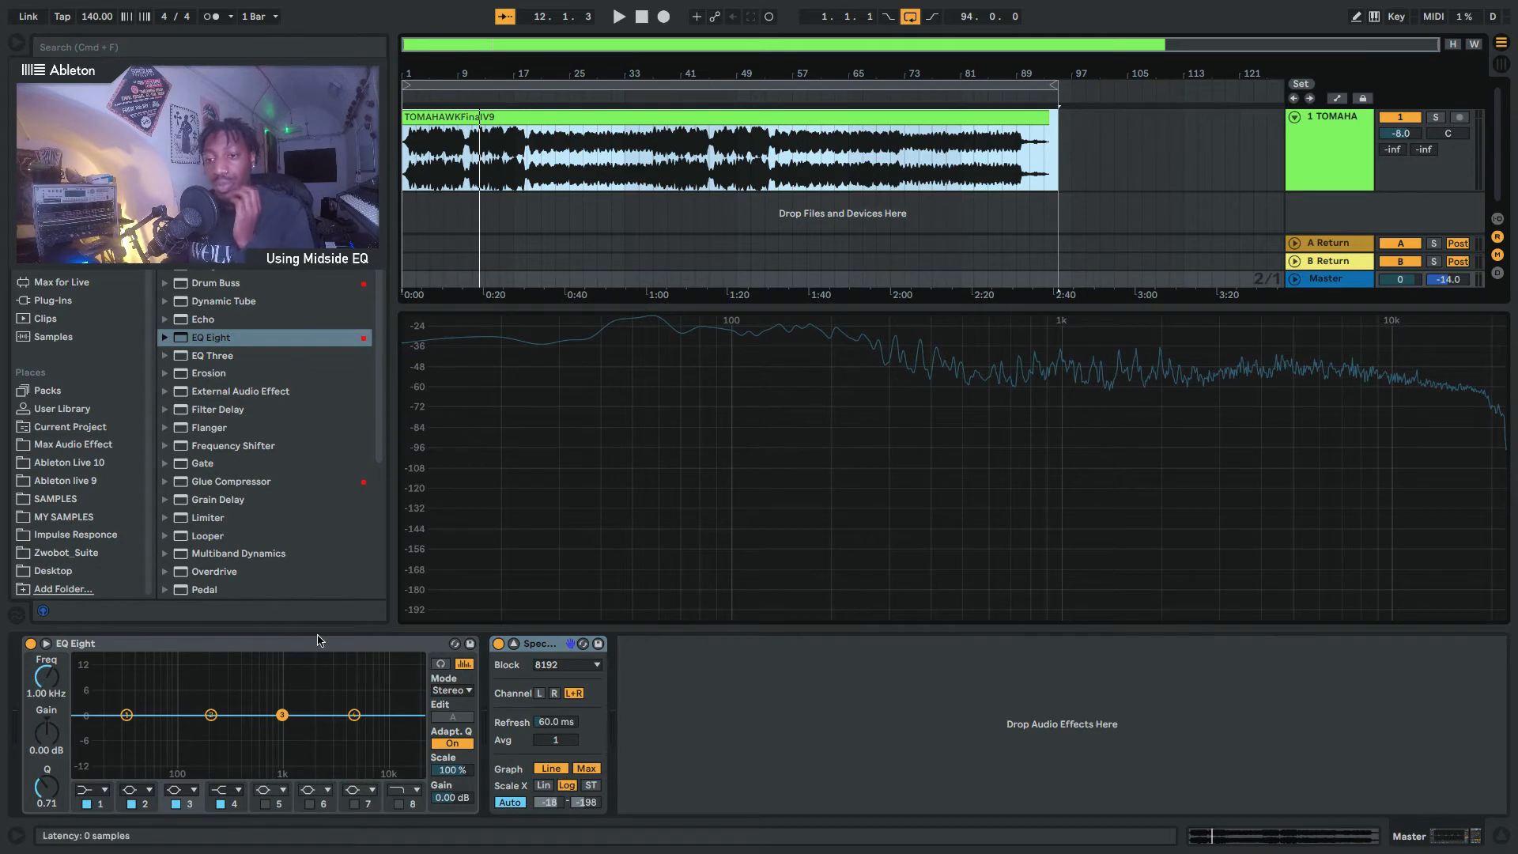
Set EQ Eight to M/S mode and switch its editing to the side (S) channel
left_click(185, 644)
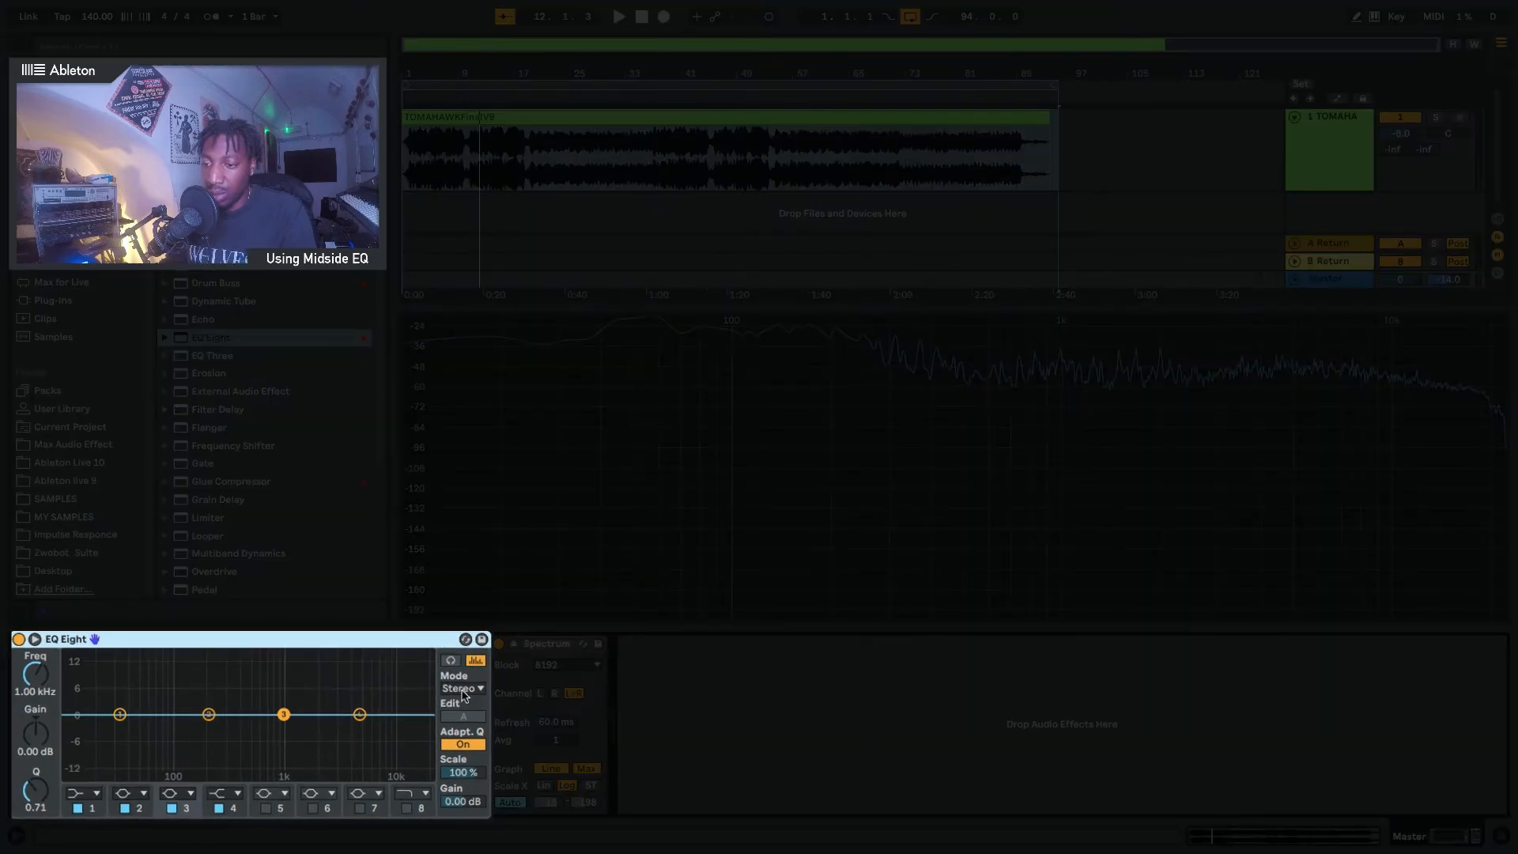
left_click(465, 691)
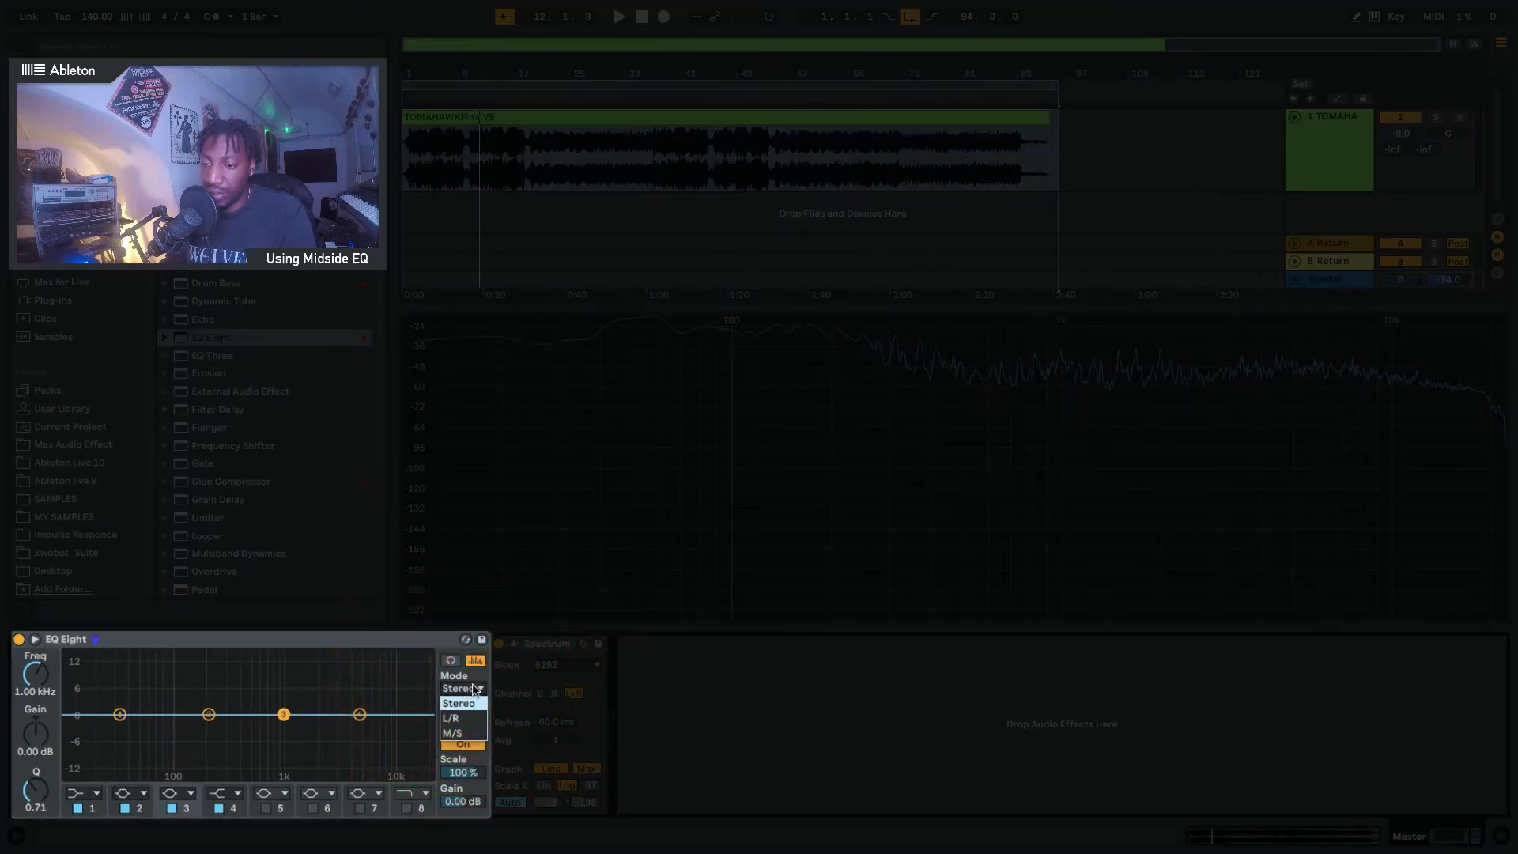
left_click(464, 734)
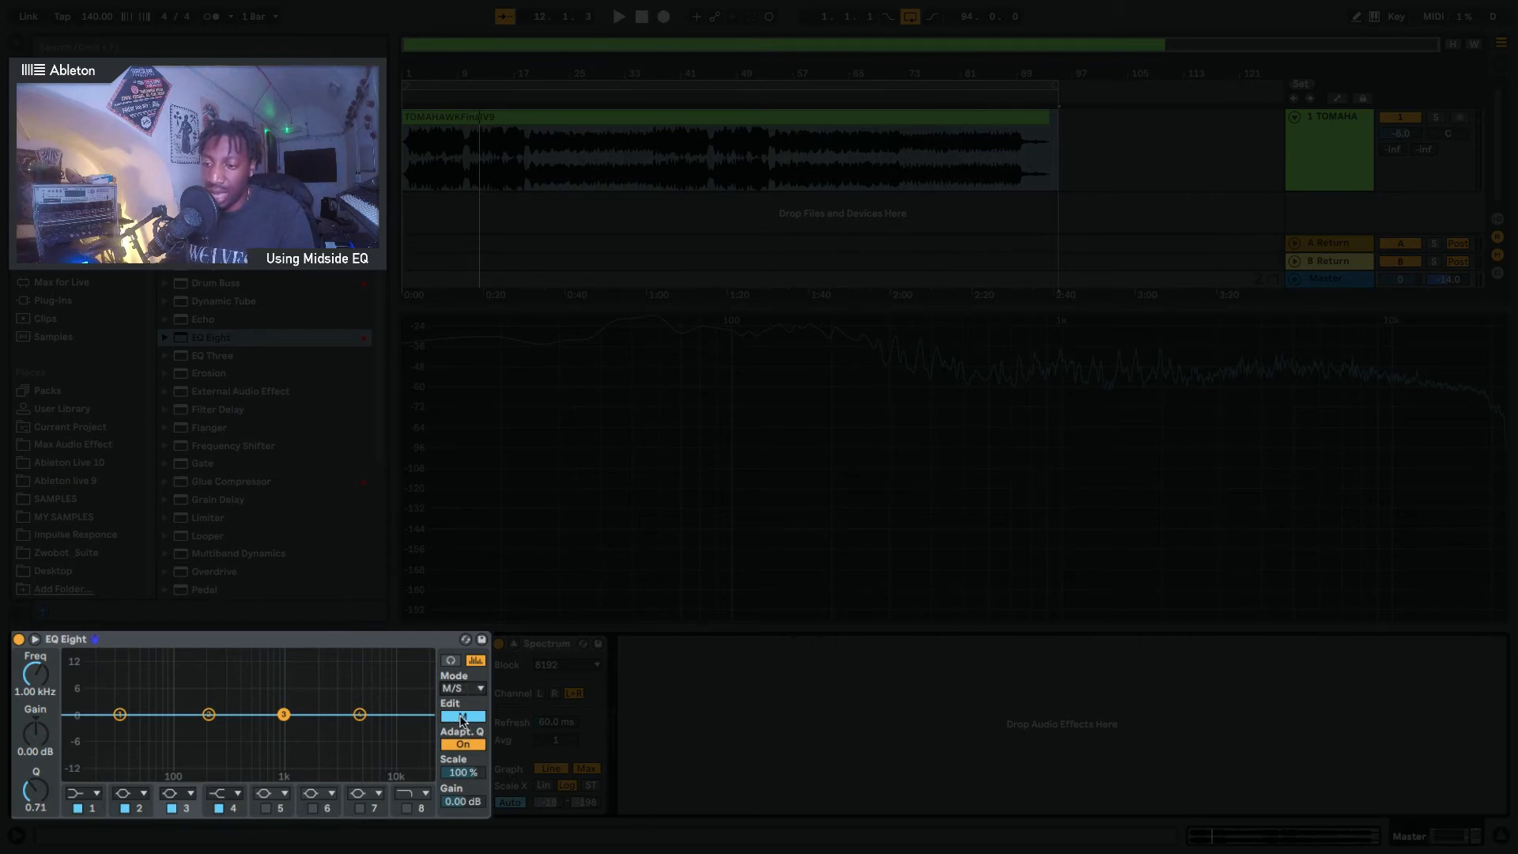
left_click(464, 716)
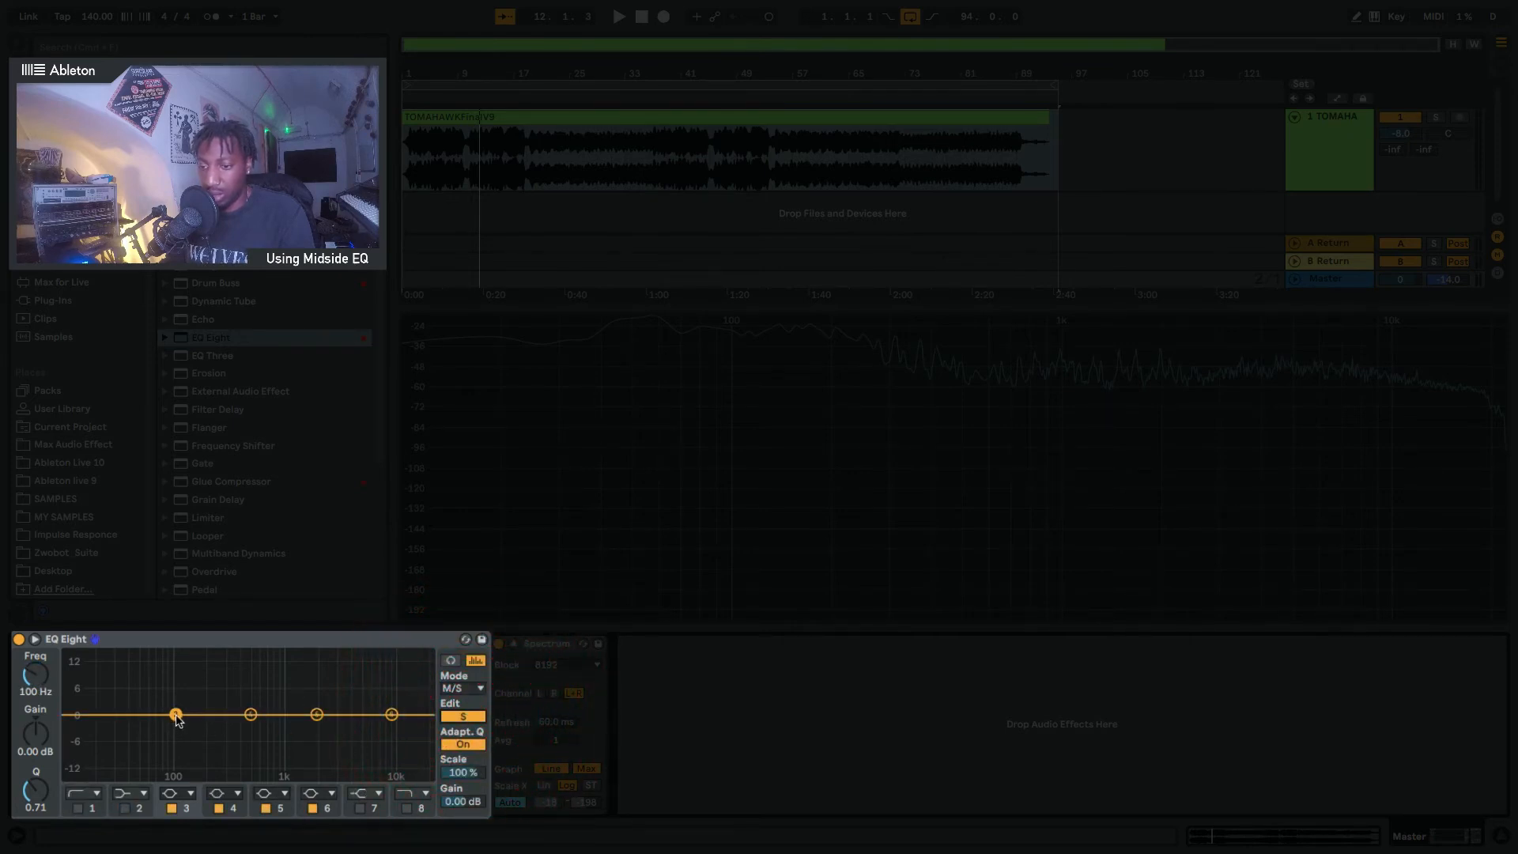
Change side band 3 in EQ Eight to a low cut at about 225 Hz
left_click_drag(175, 714, 170, 718)
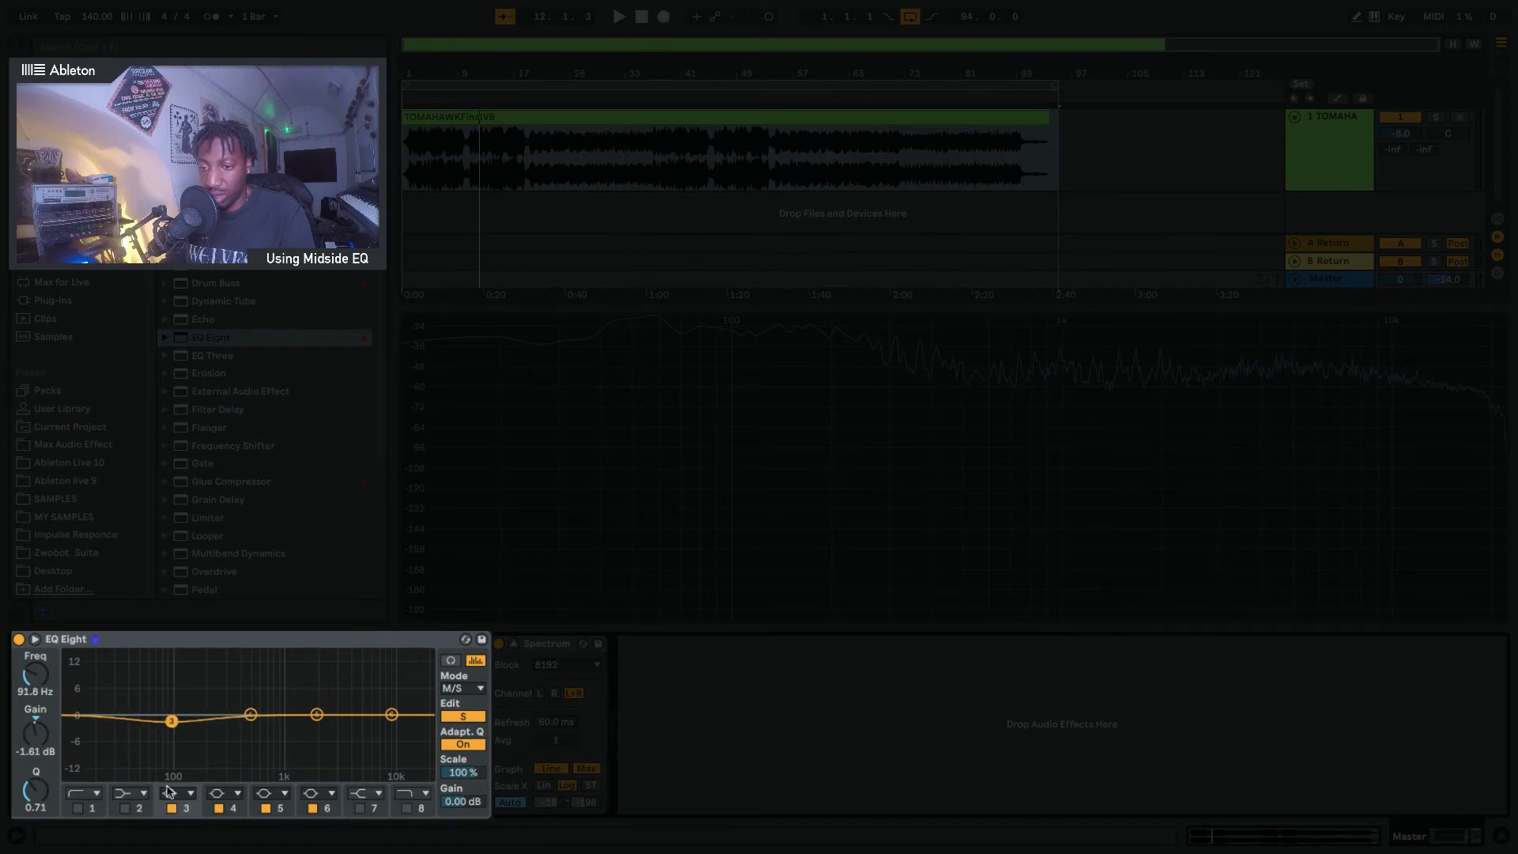
left_click(168, 792)
left_click(183, 702)
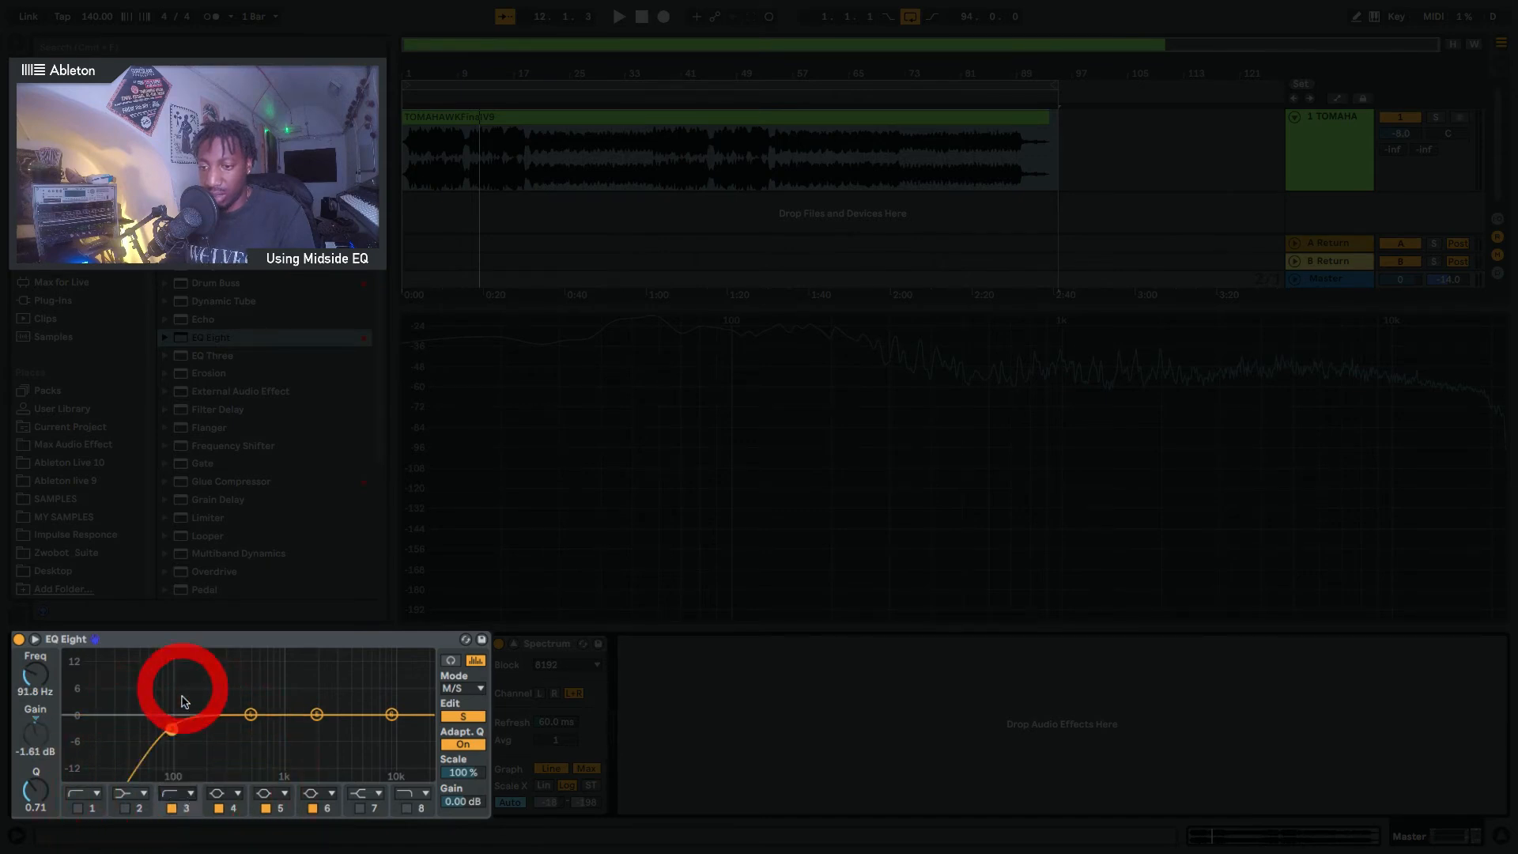
left_click_drag(172, 728, 214, 726)
Start playback and lower the side low cut to about 196 Hz in EQ Eight
key("space")
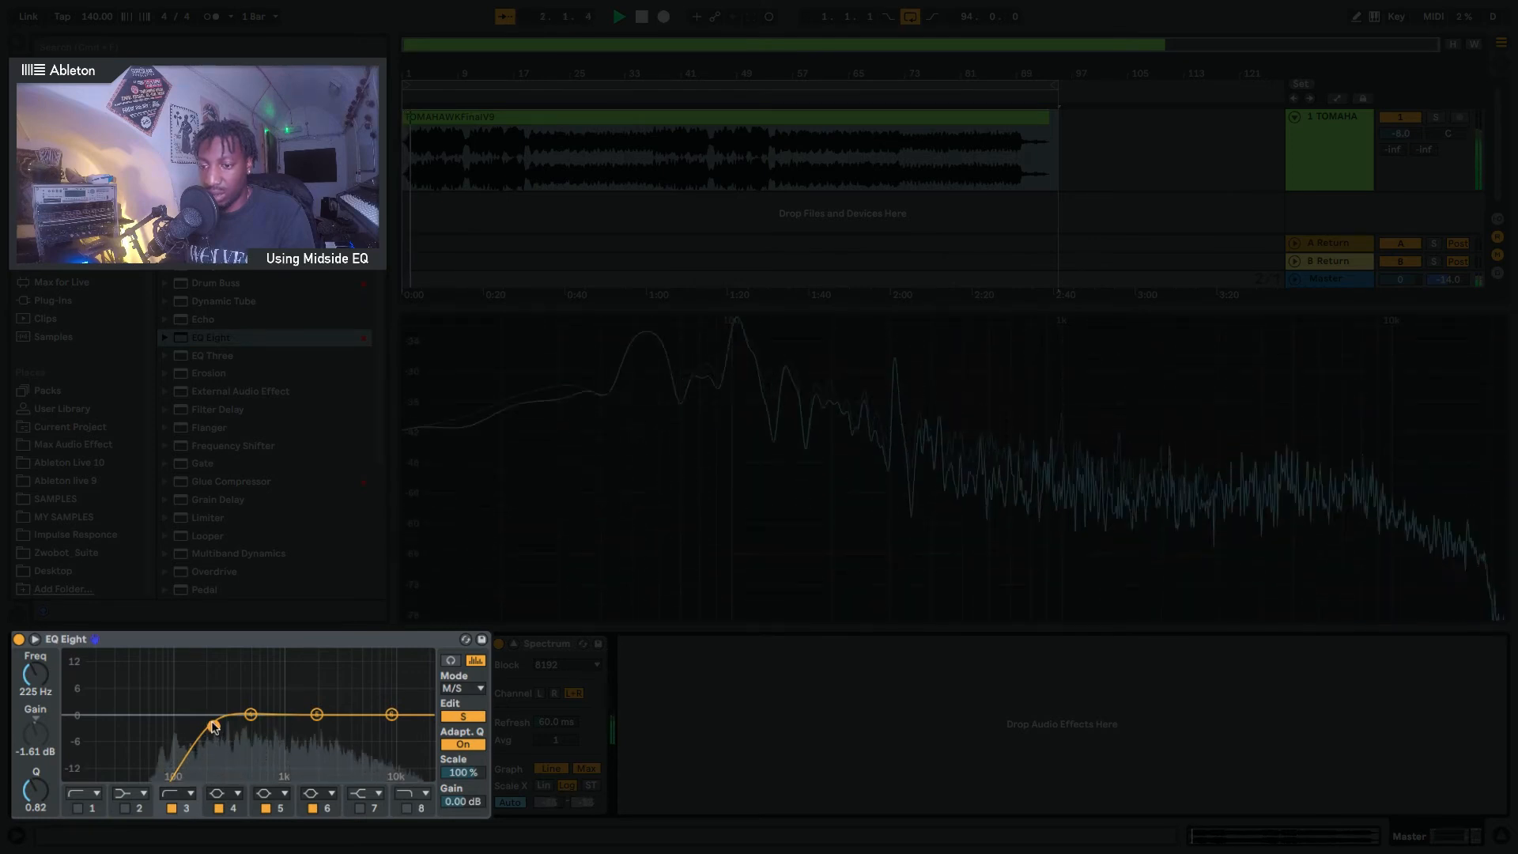
left_click_drag(213, 726, 206, 725)
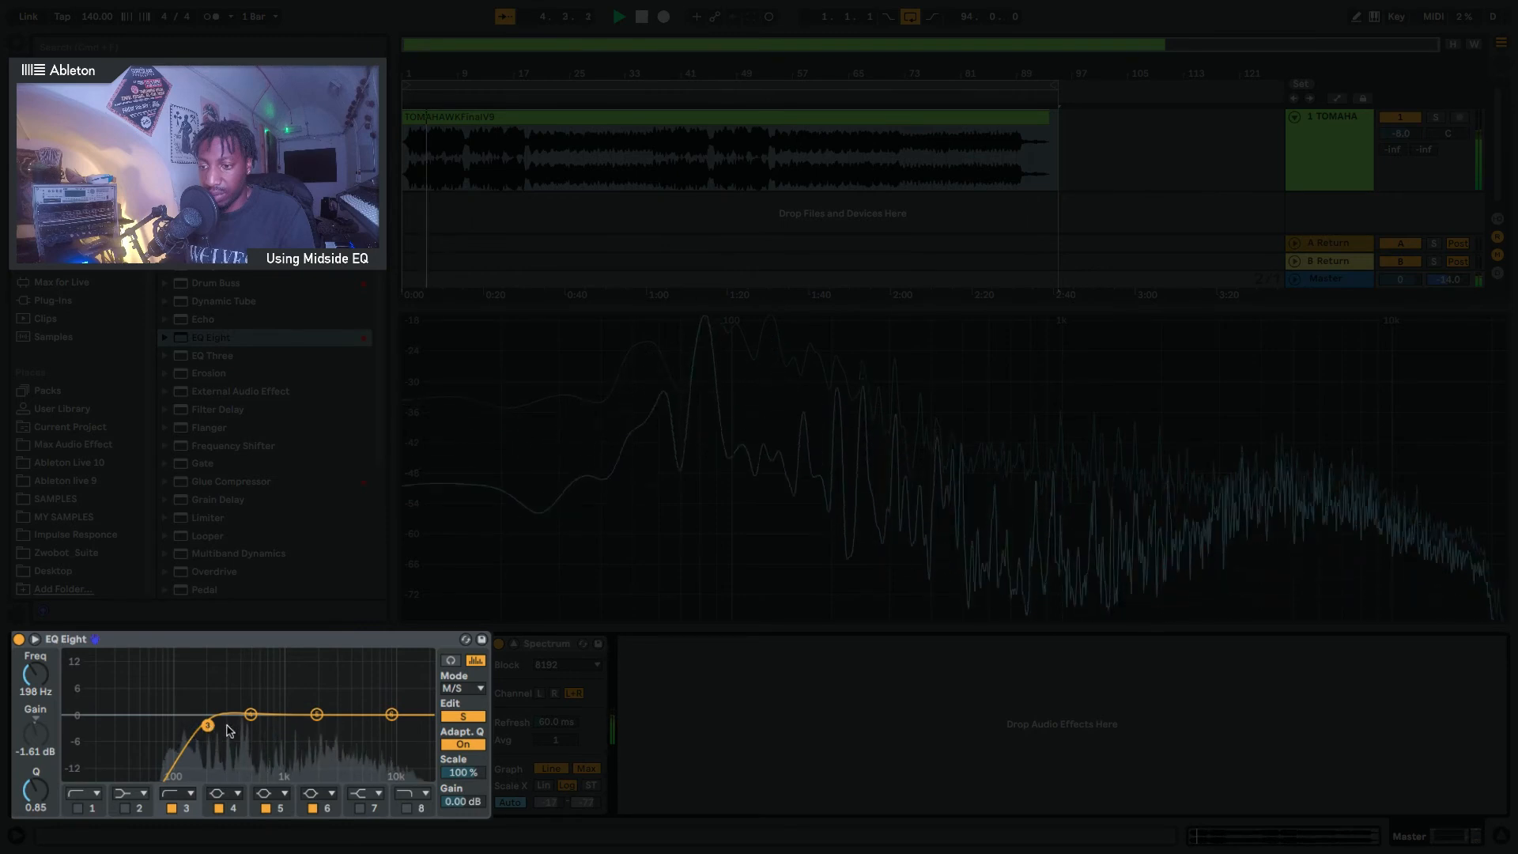
left_click(450, 664)
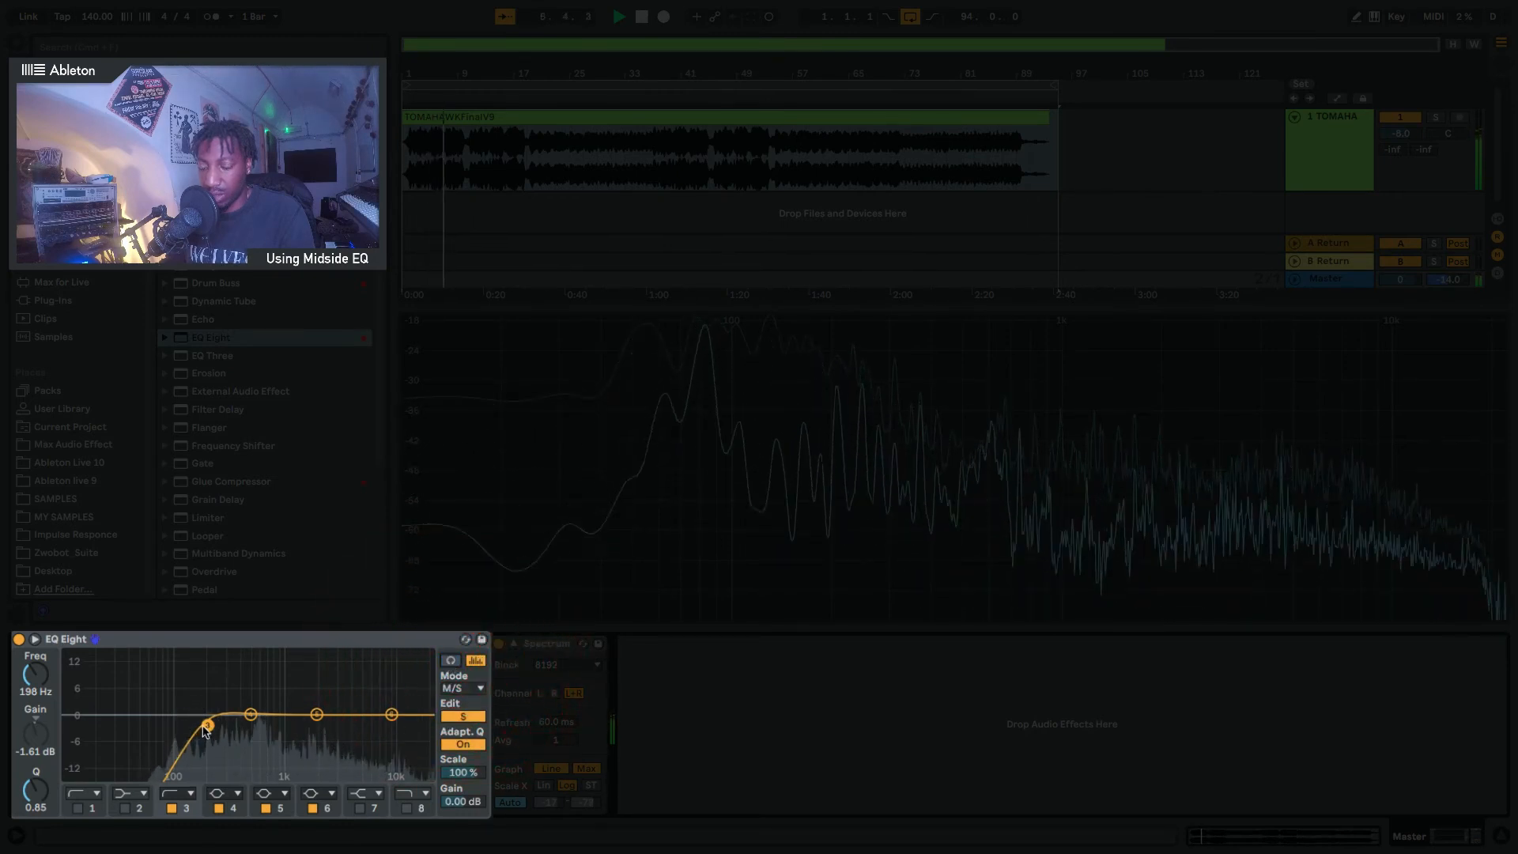
Lower the side low cut to about 186 Hz and boost side band 6 by about 2.85 dB at 12.4 kHz
left_click_drag(207, 725, 206, 724)
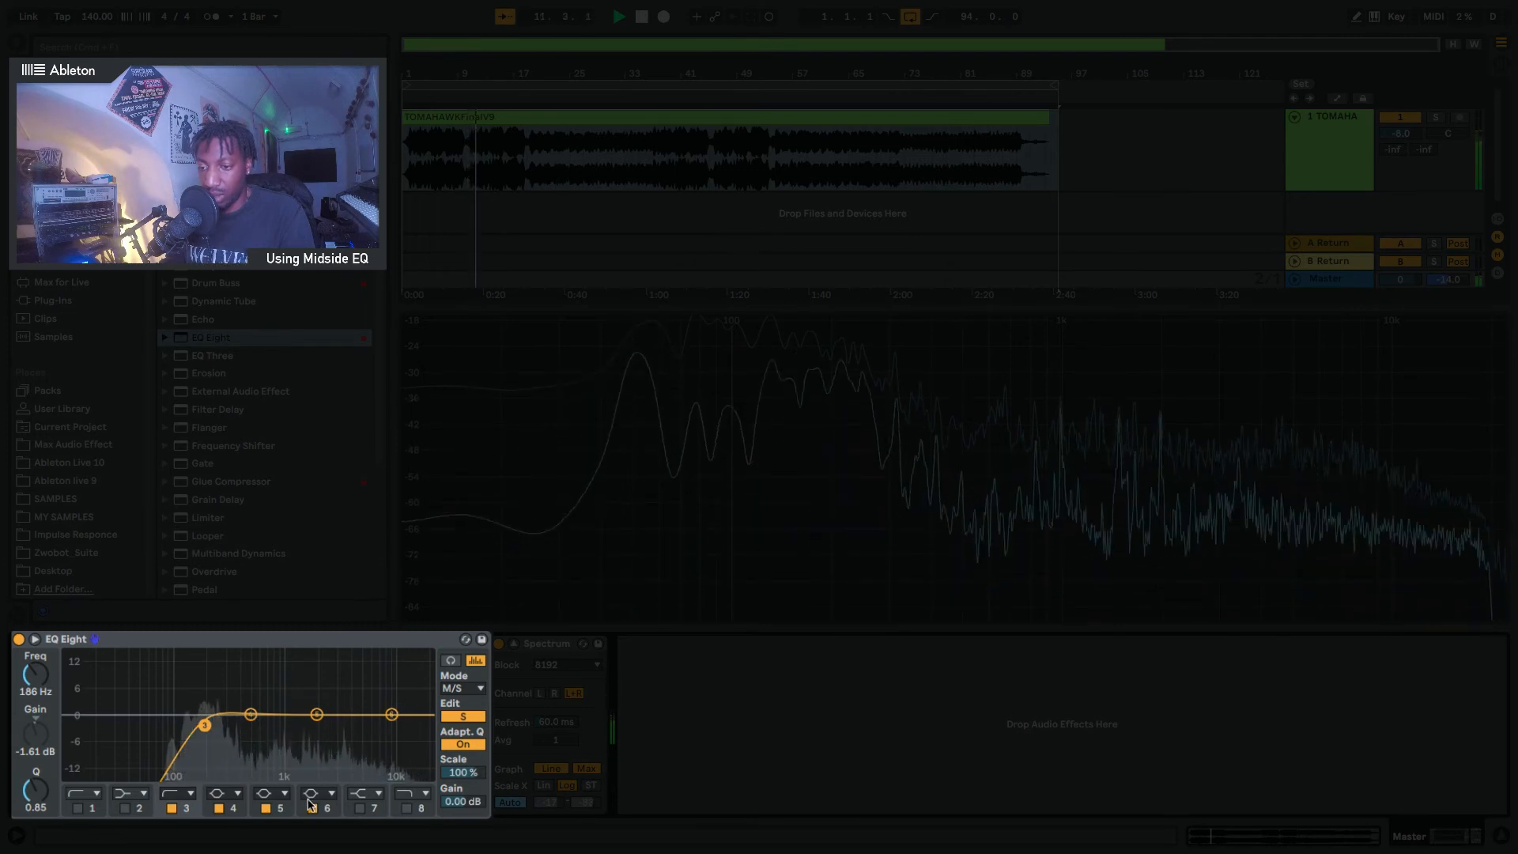
left_click_drag(393, 715, 402, 705)
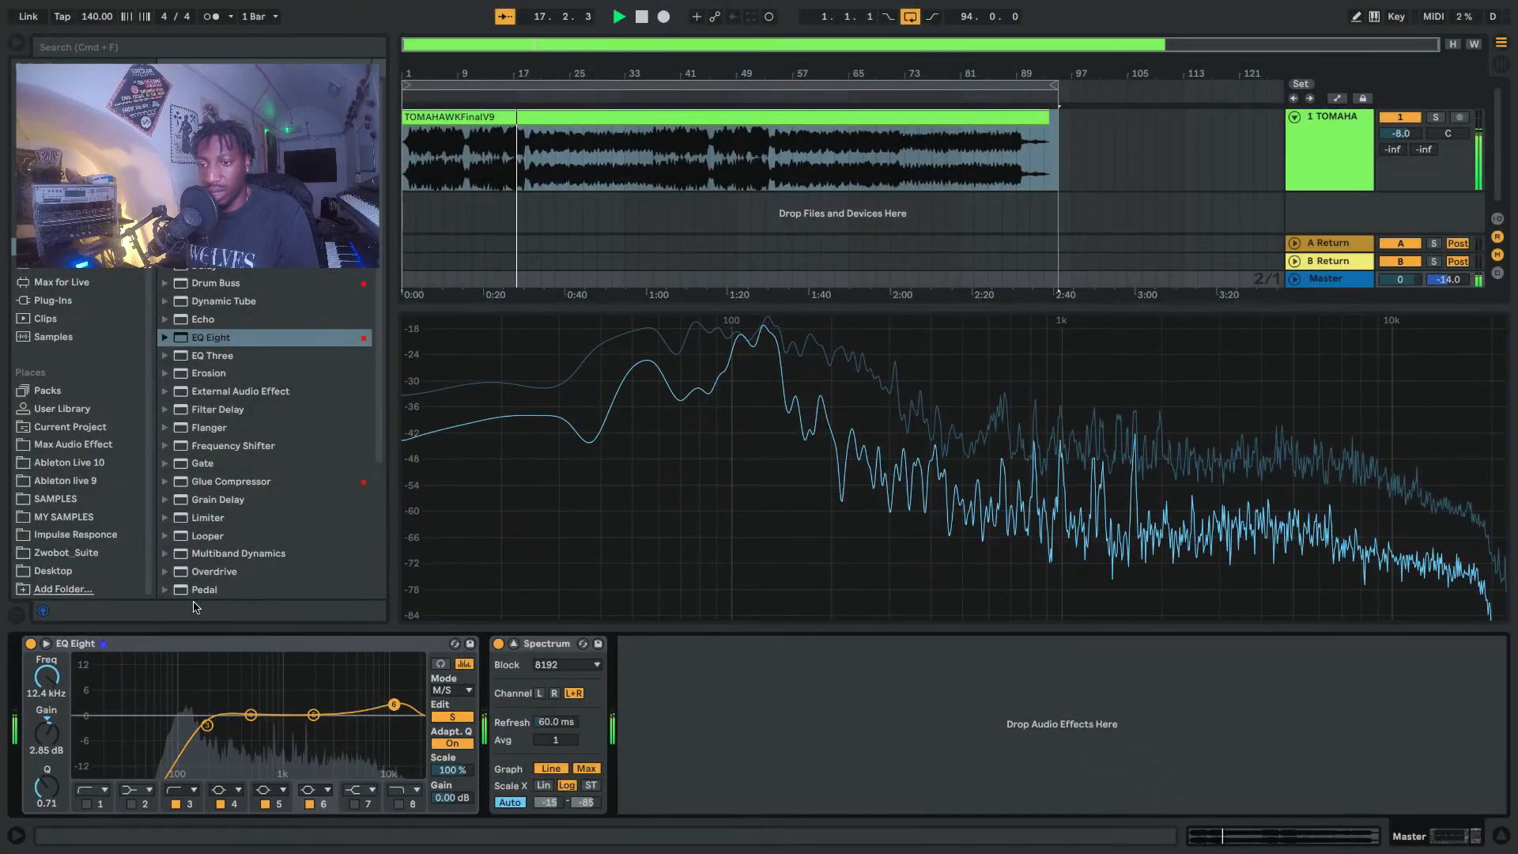
Add a Utility device after Spectrum and check the track in mono, returning it to stereo
scroll(238, 538, "down", 5)
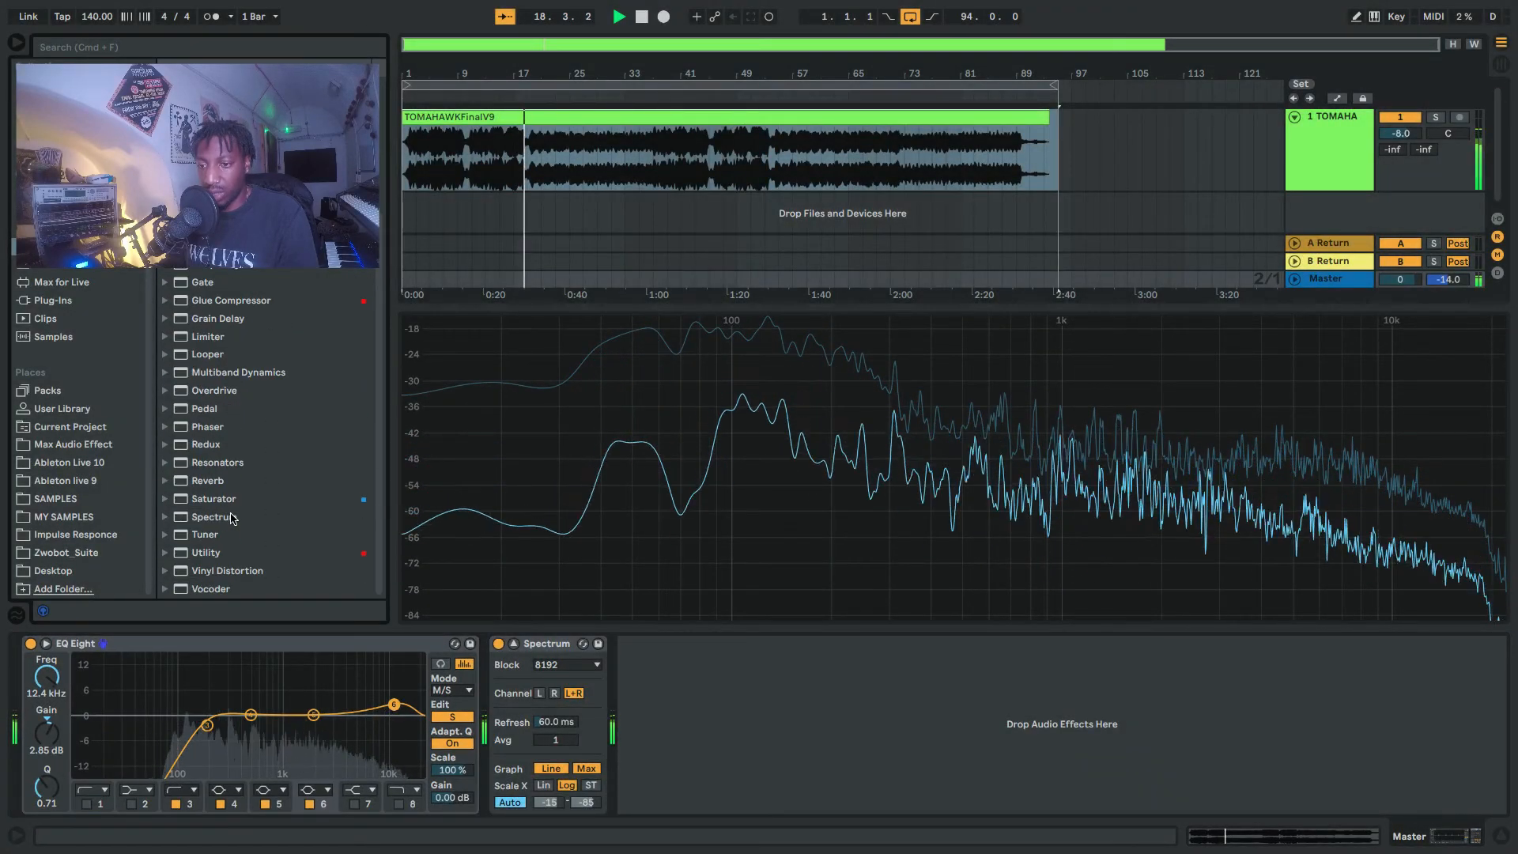
left_click_drag(184, 563, 686, 710)
left_click(649, 766)
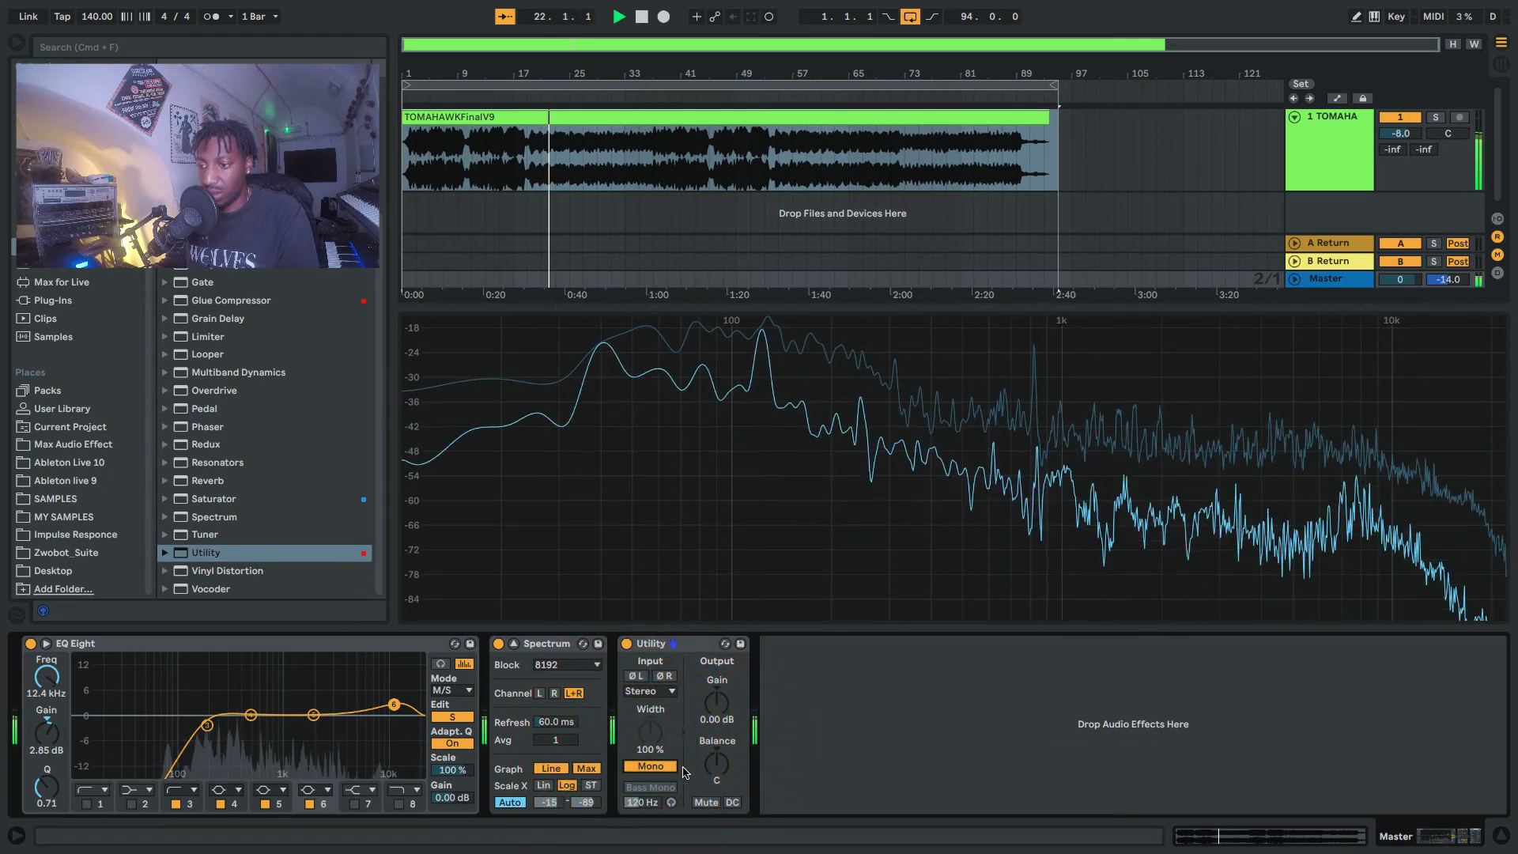
left_click(641, 765)
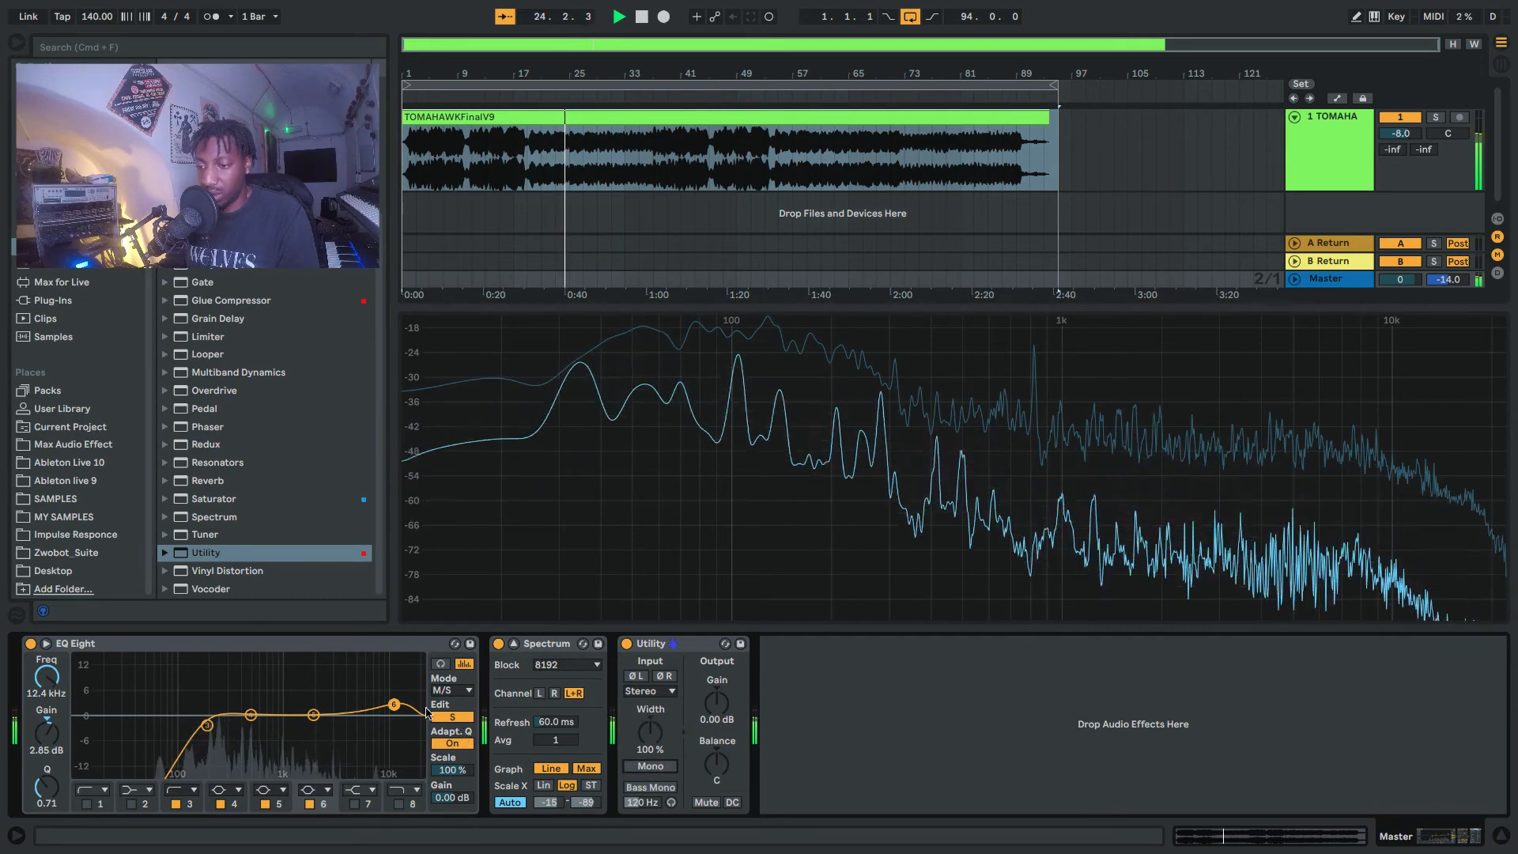
Reduce side band 6 to about 1.6 dB at 12.9 kHz and switch EQ Eight's editing to the mid (M) channel
left_click_drag(393, 706, 395, 711)
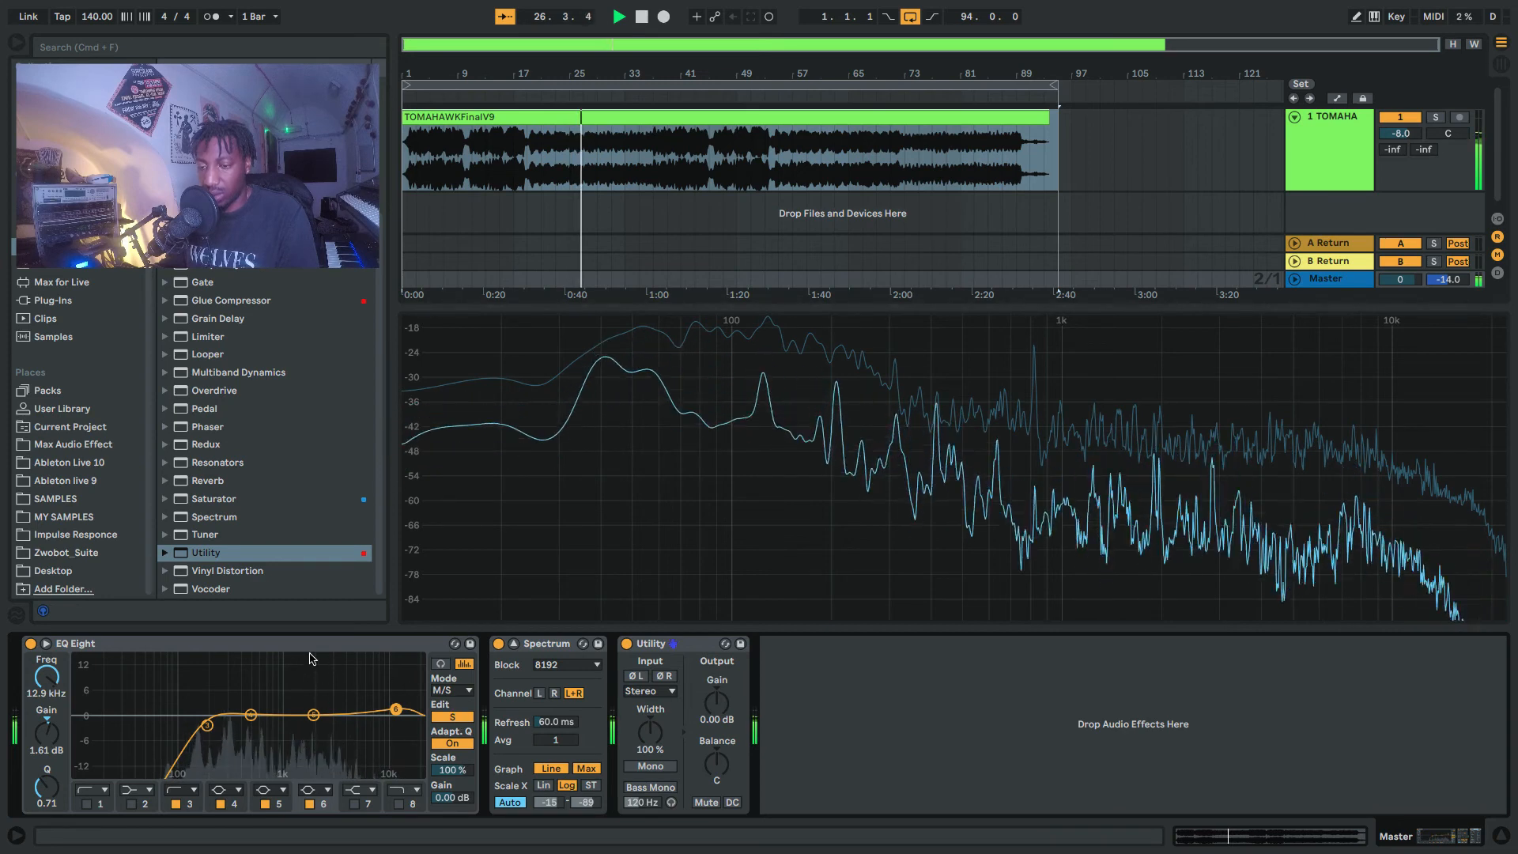
left_click(452, 717)
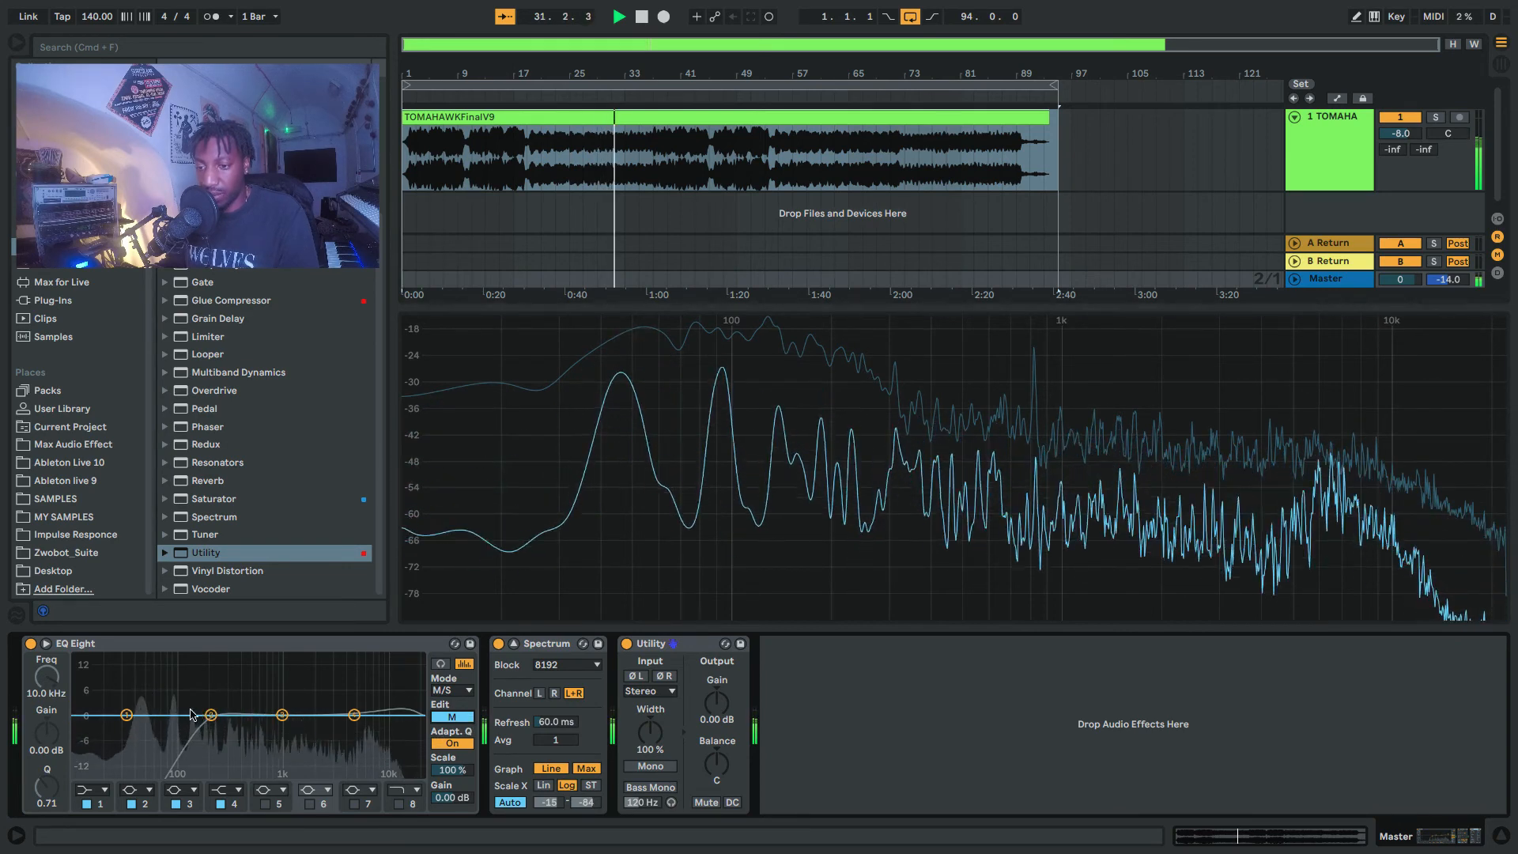
Boost mid band 2 by about 3.35 dB at 129 Hz with a Q of 1.34, and check it briefly in mono
left_click_drag(126, 715, 184, 705)
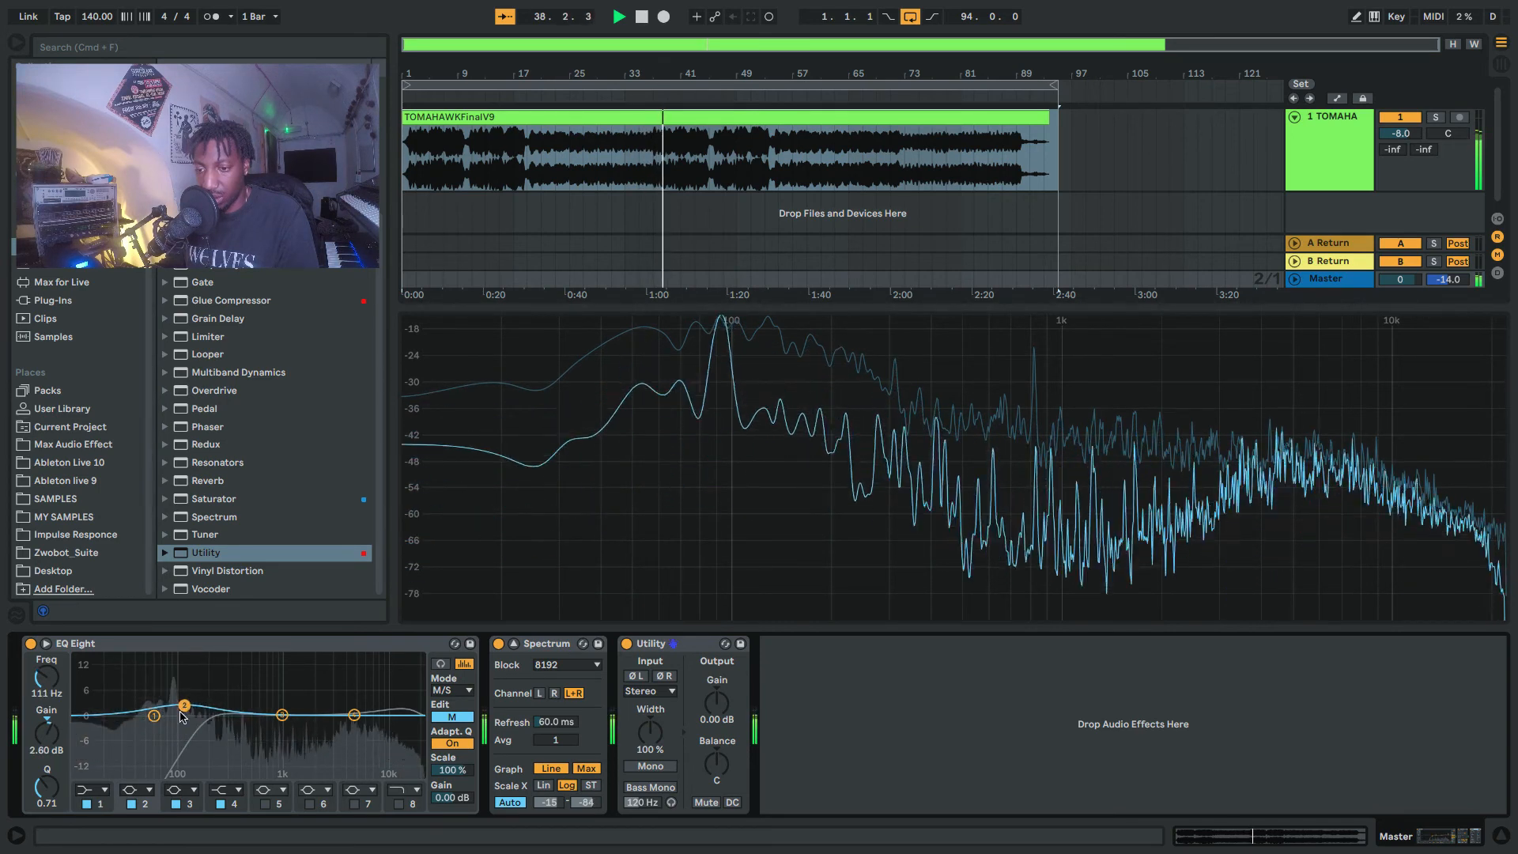
left_click_drag(47, 787, 47, 771)
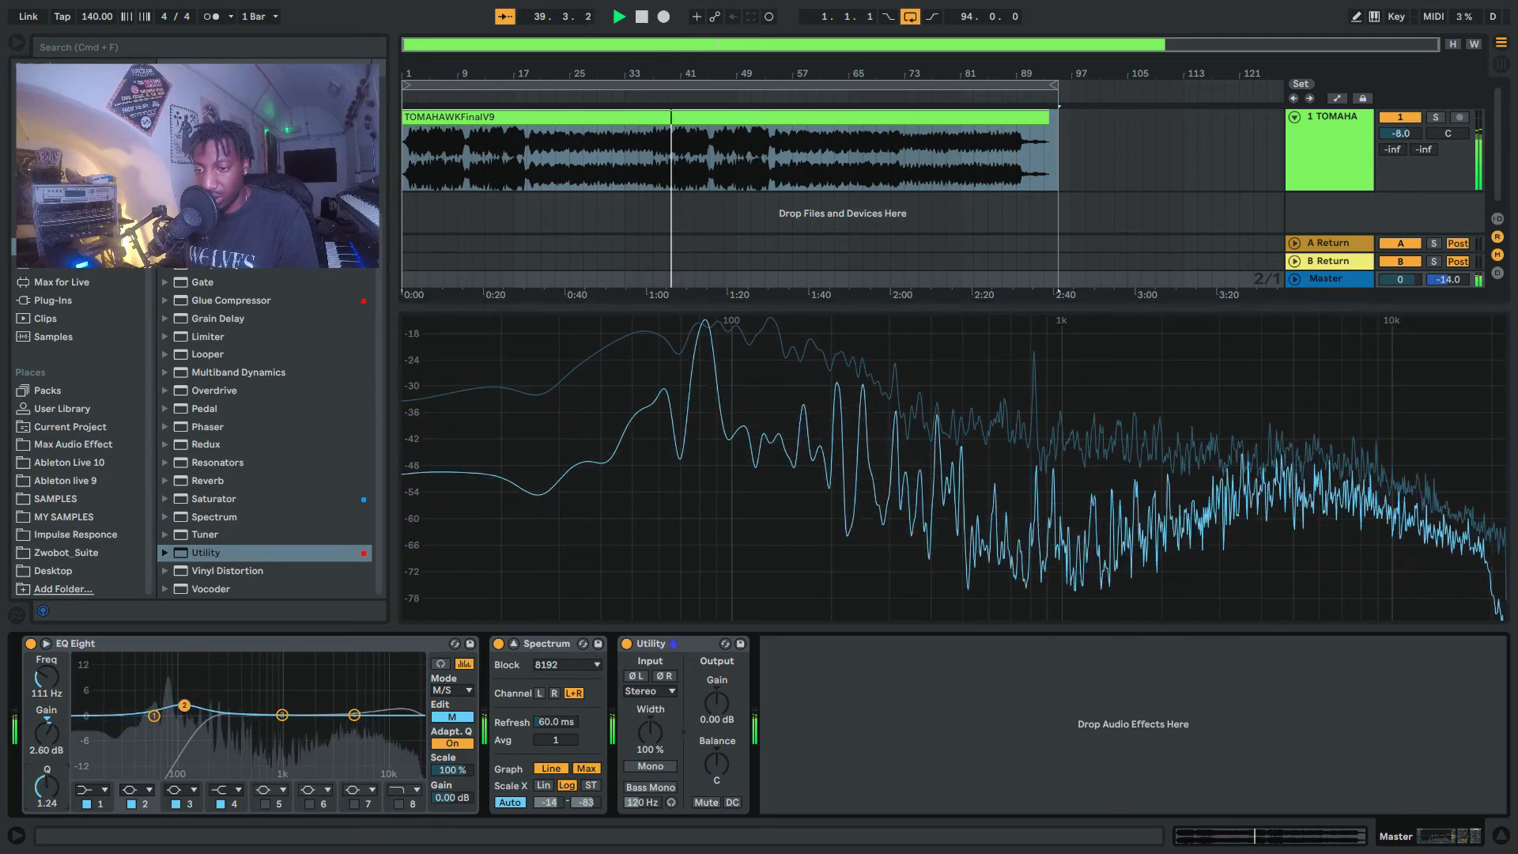
left_click_drag(184, 705, 188, 705)
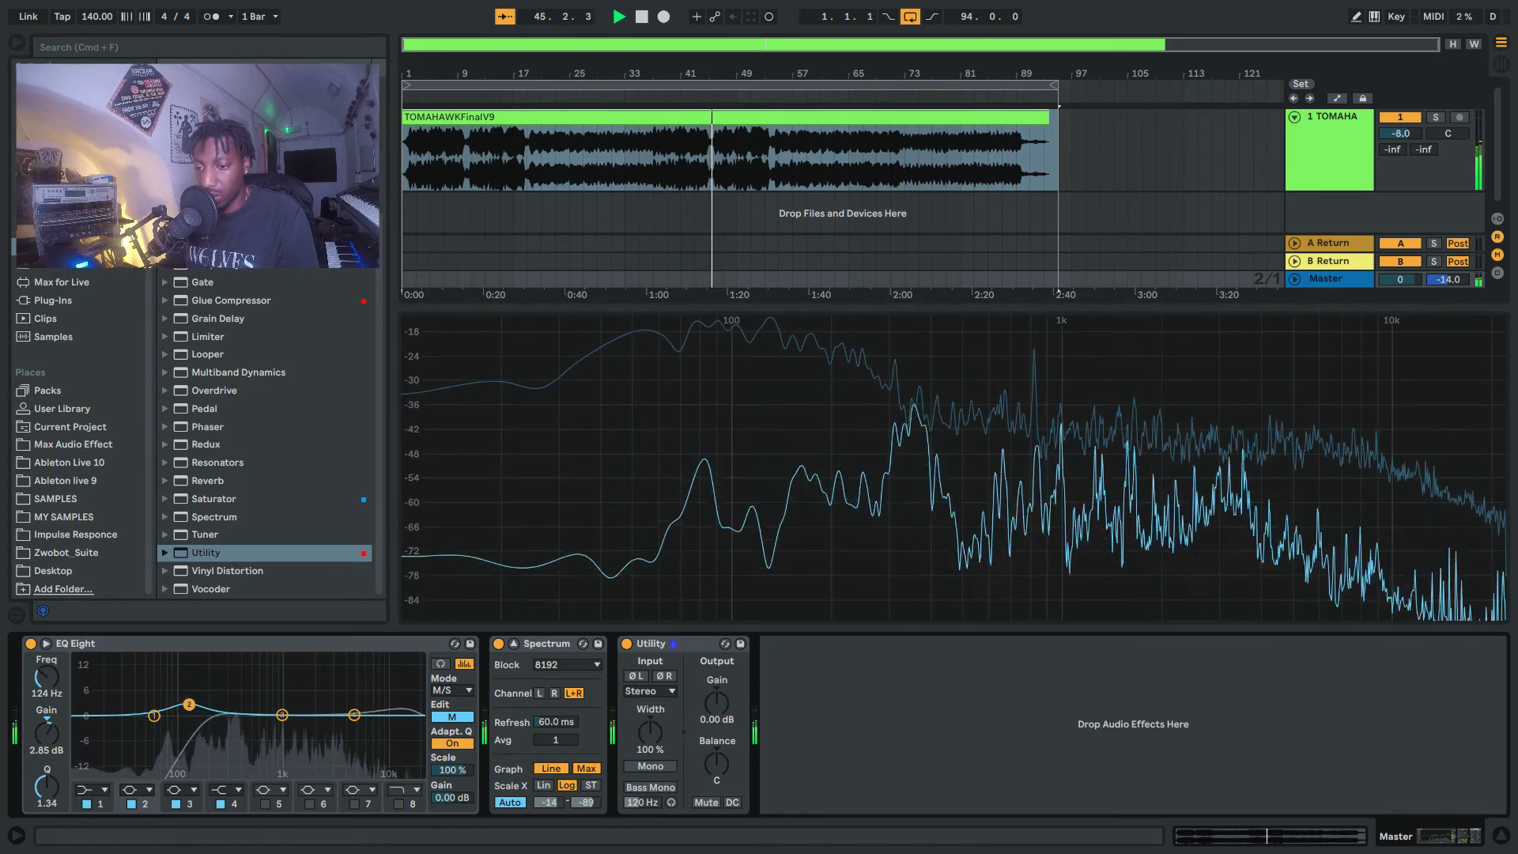
left_click_drag(196, 704, 191, 706)
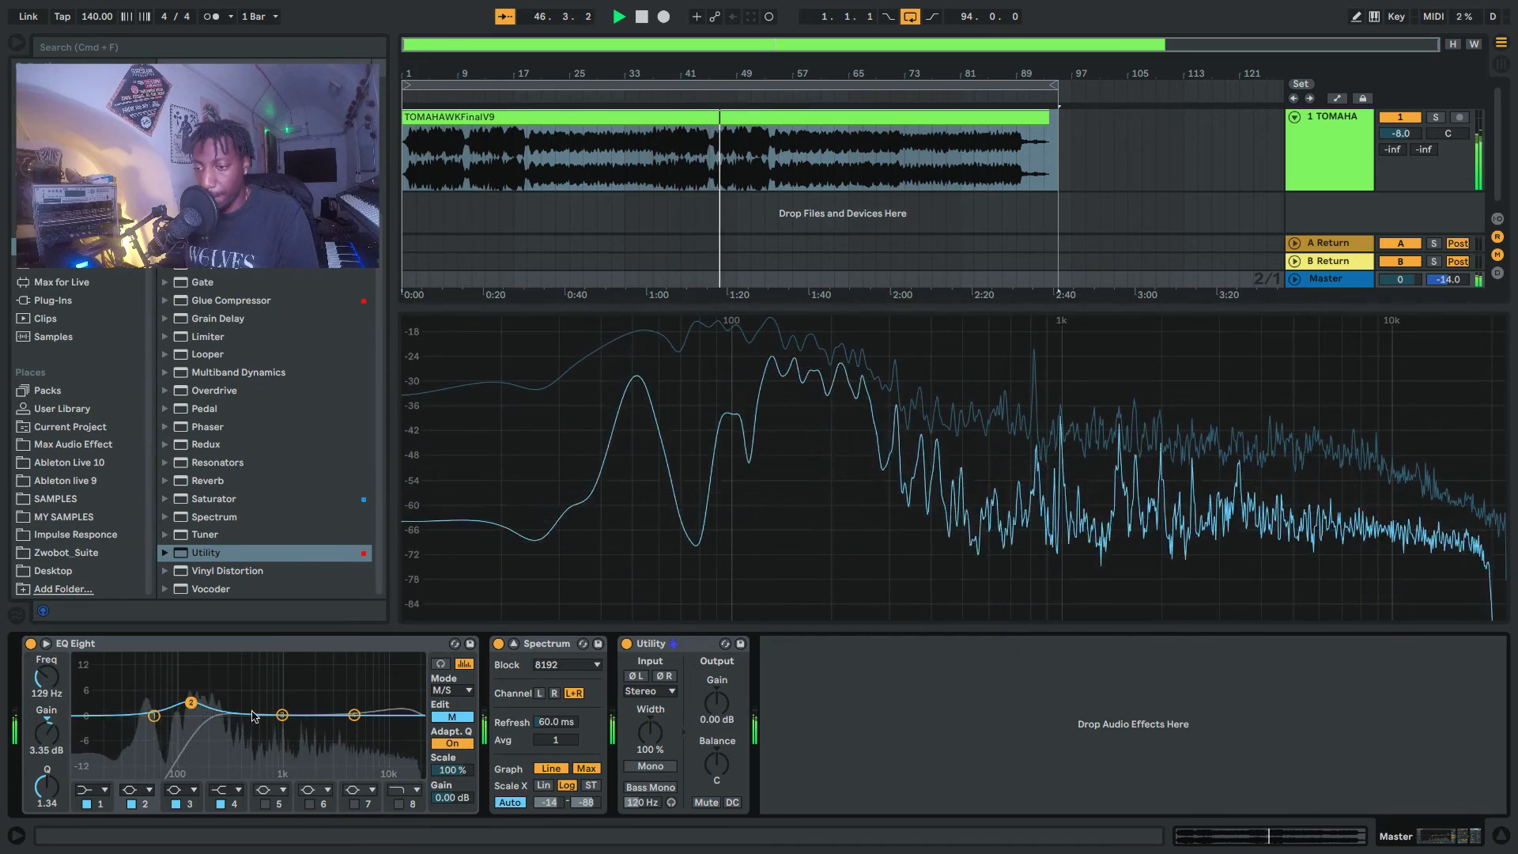
left_click(656, 767)
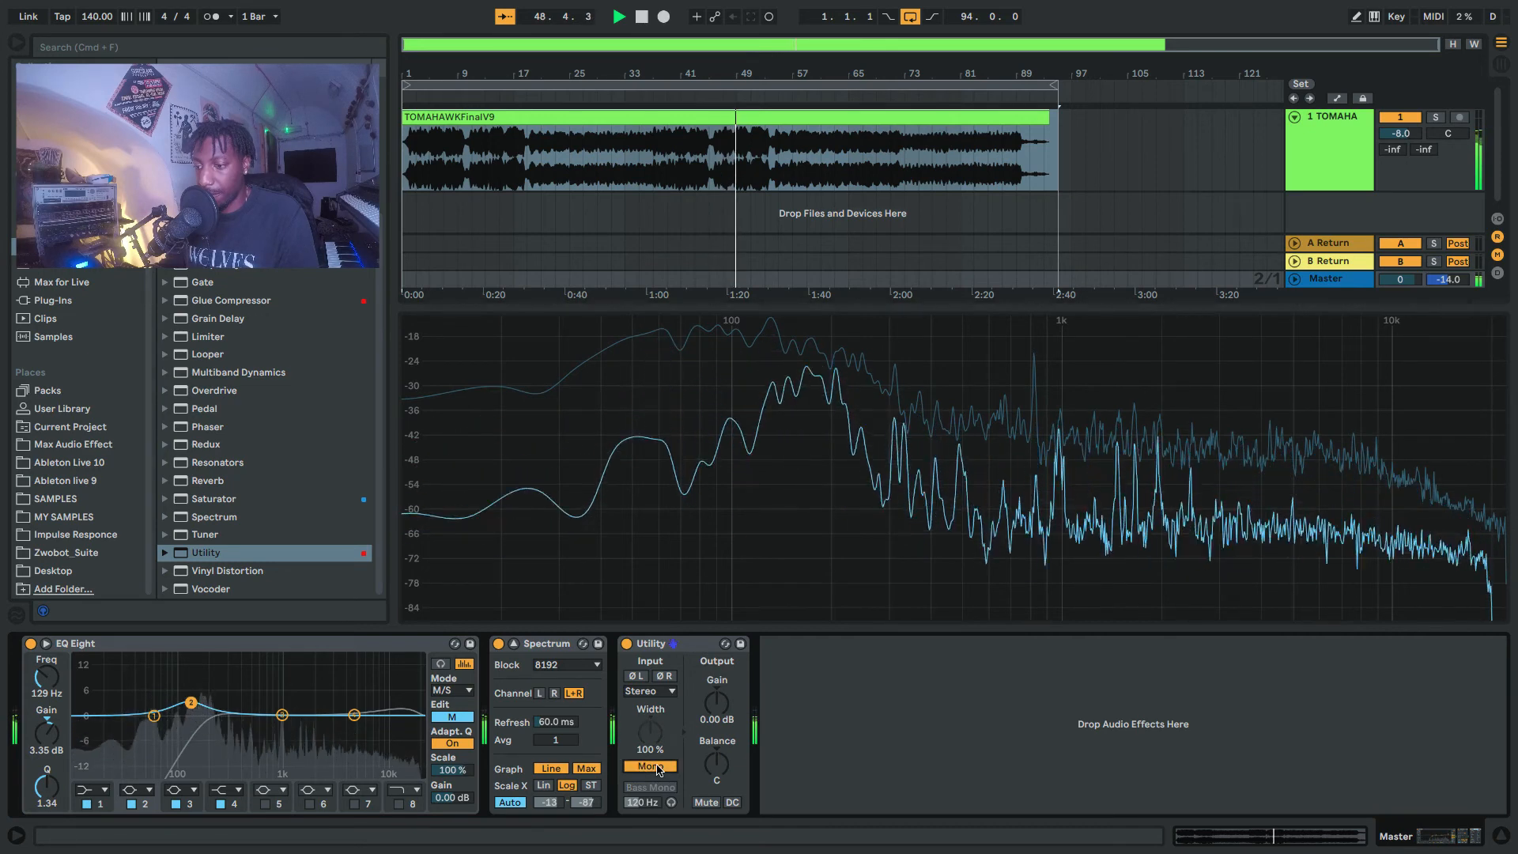
left_click(656, 767)
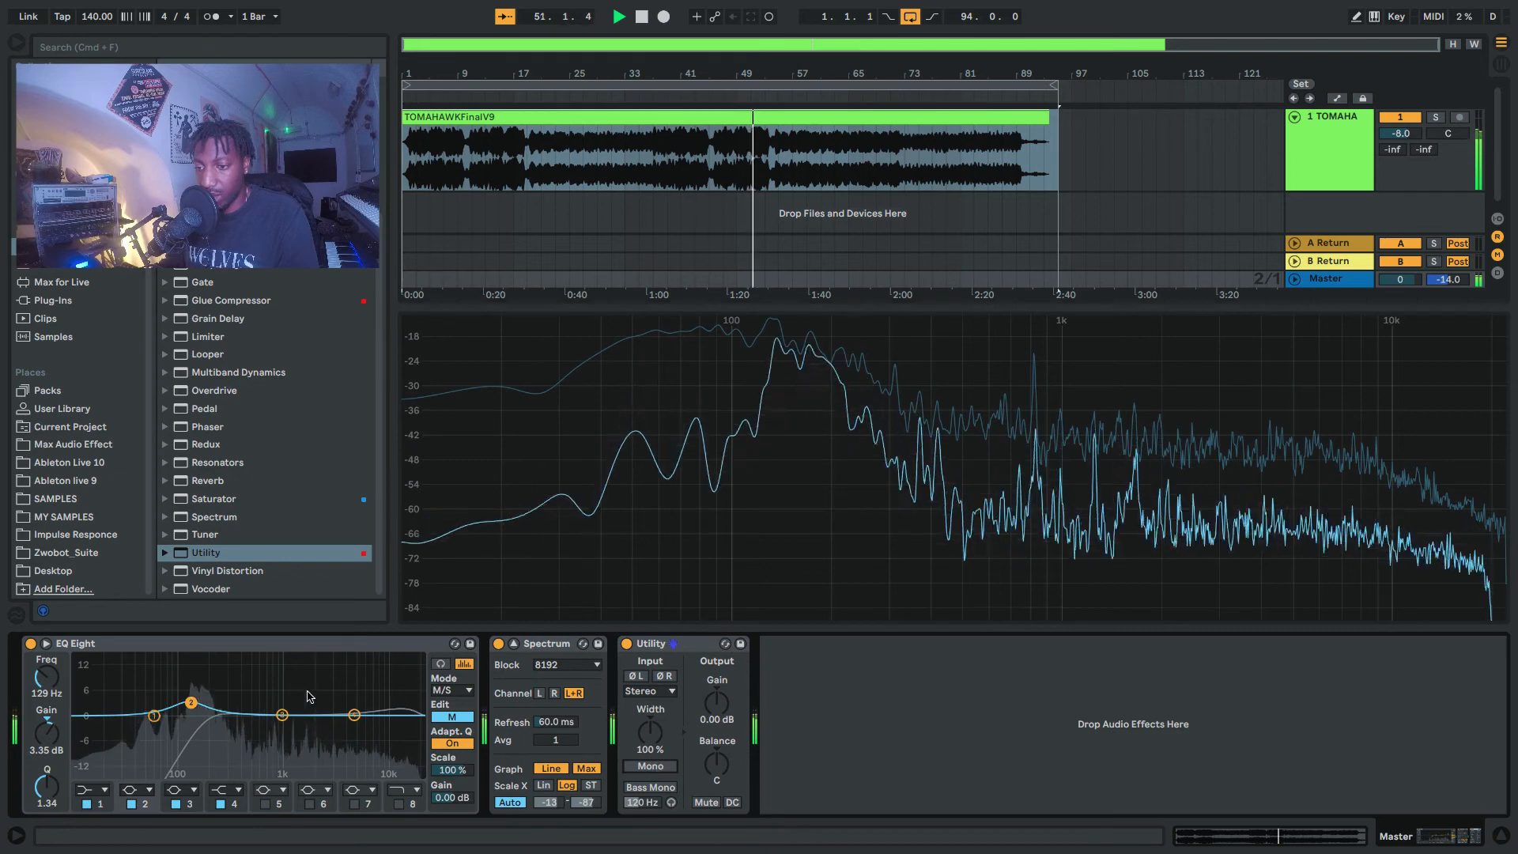
Boost mid band 3 by about 5.33 dB at 2.20 kHz with a Q of 0.48, check it in mono, and stop playback
left_click_drag(282, 714, 318, 707)
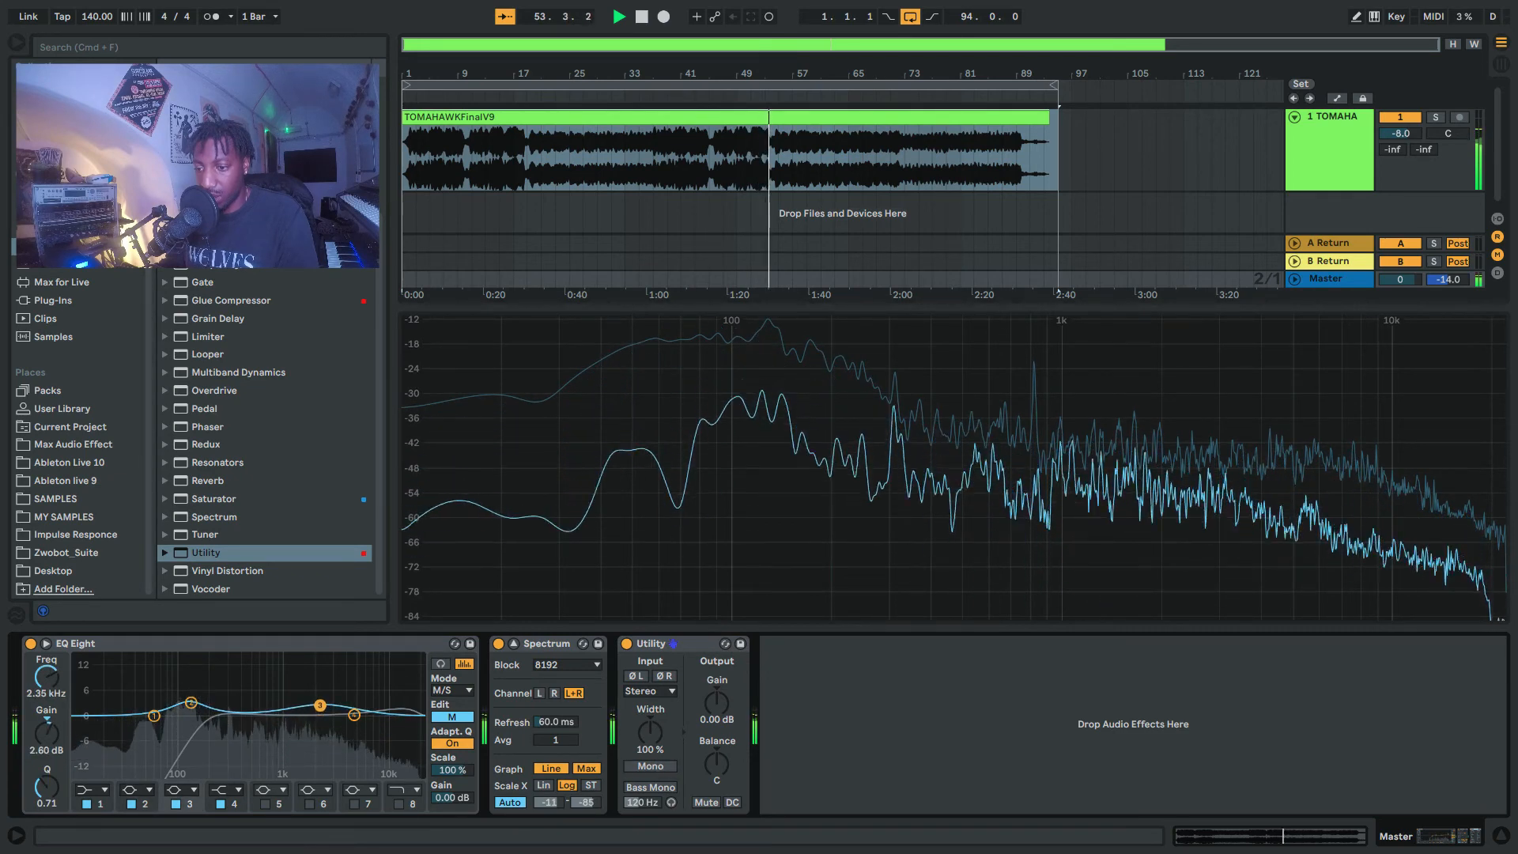
left_click_drag(47, 787, 47, 794)
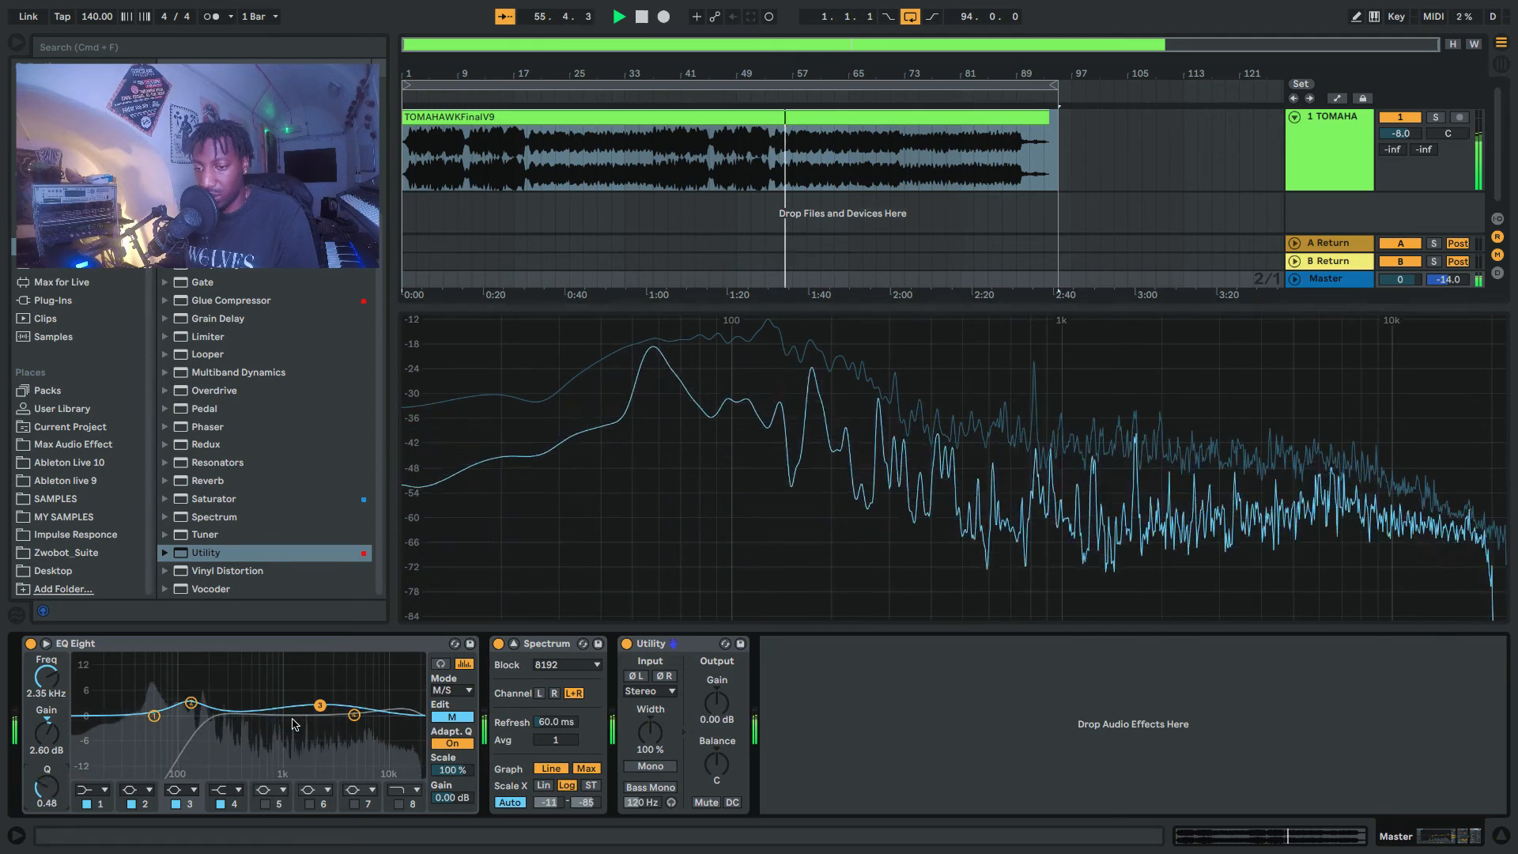
left_click_drag(319, 703, 317, 694)
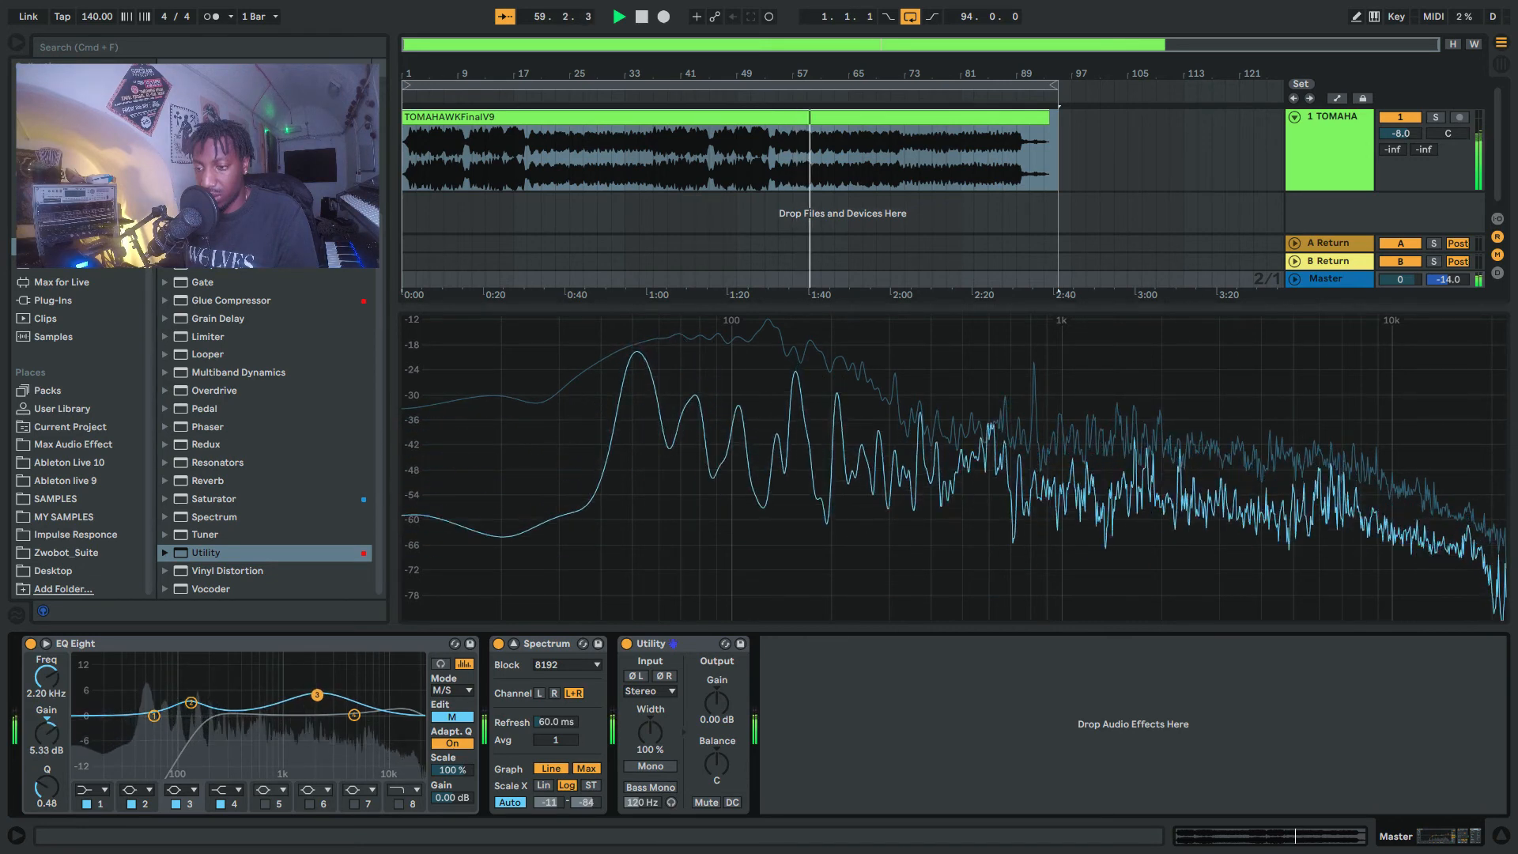
left_click(653, 766)
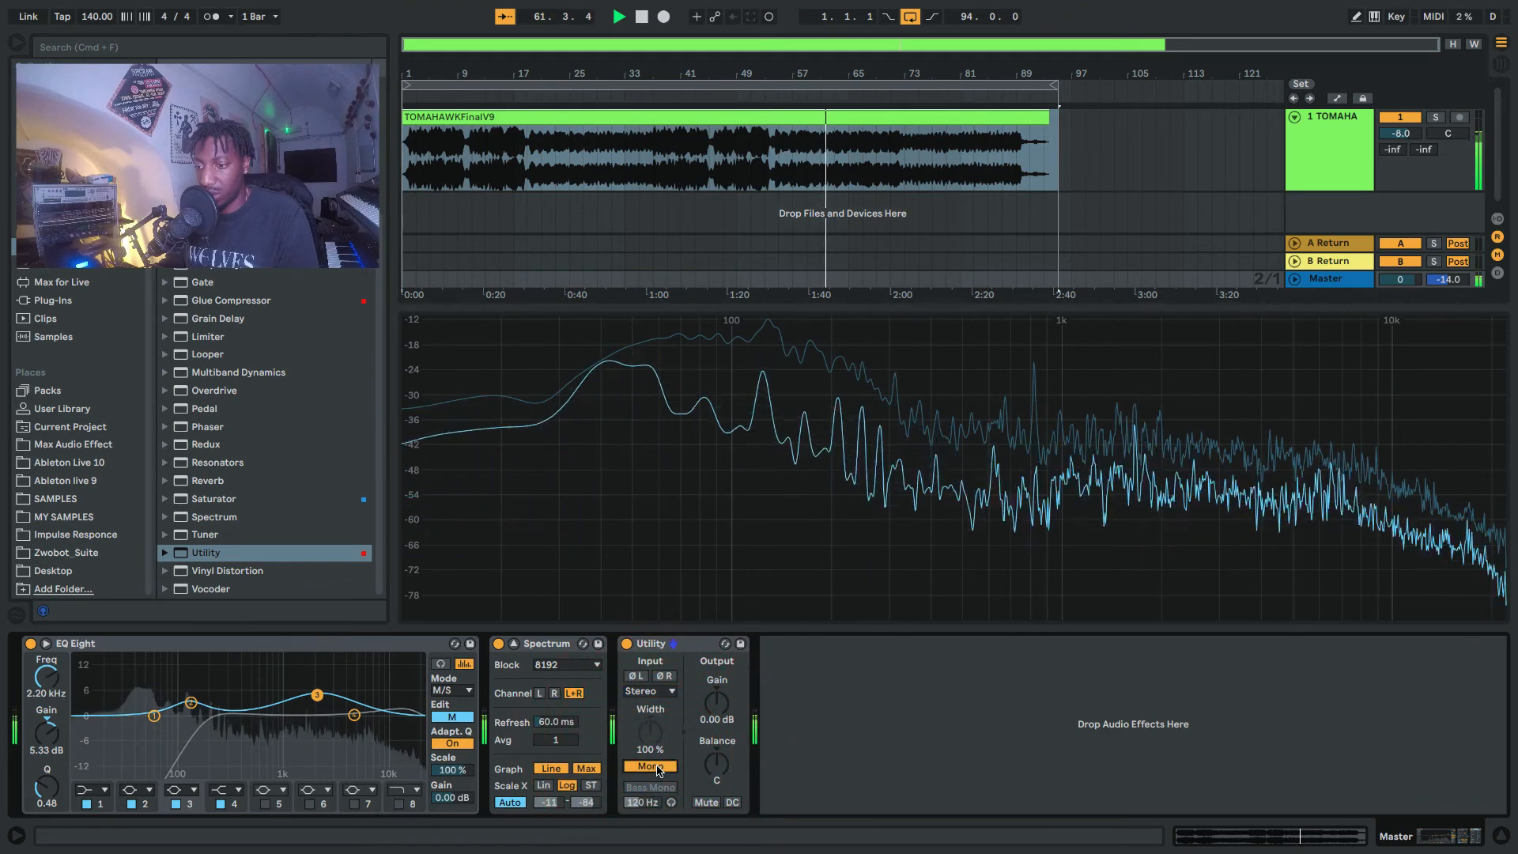
left_click(656, 769)
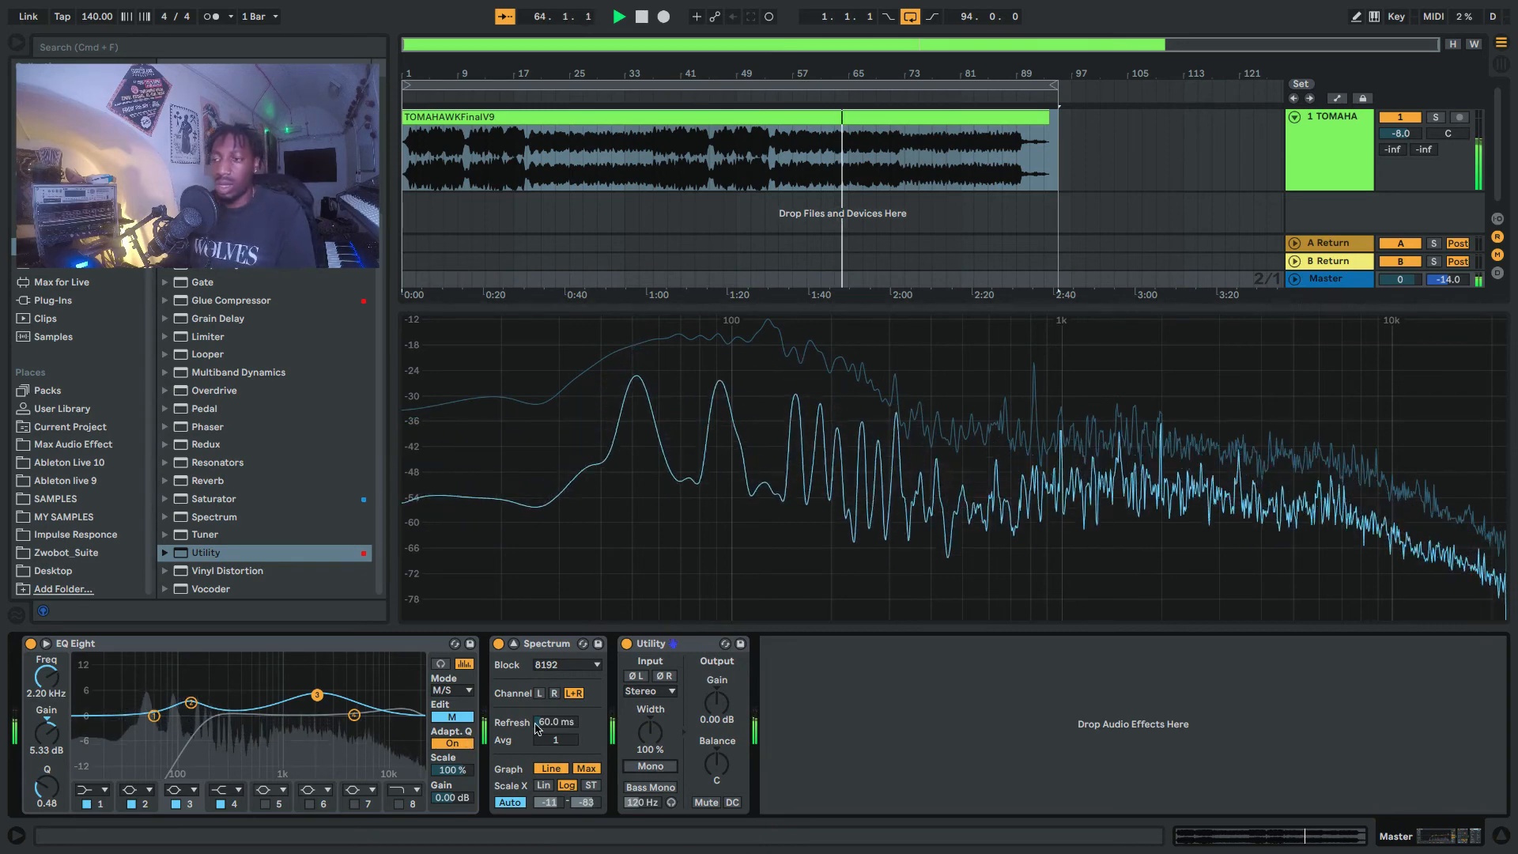
key("space")
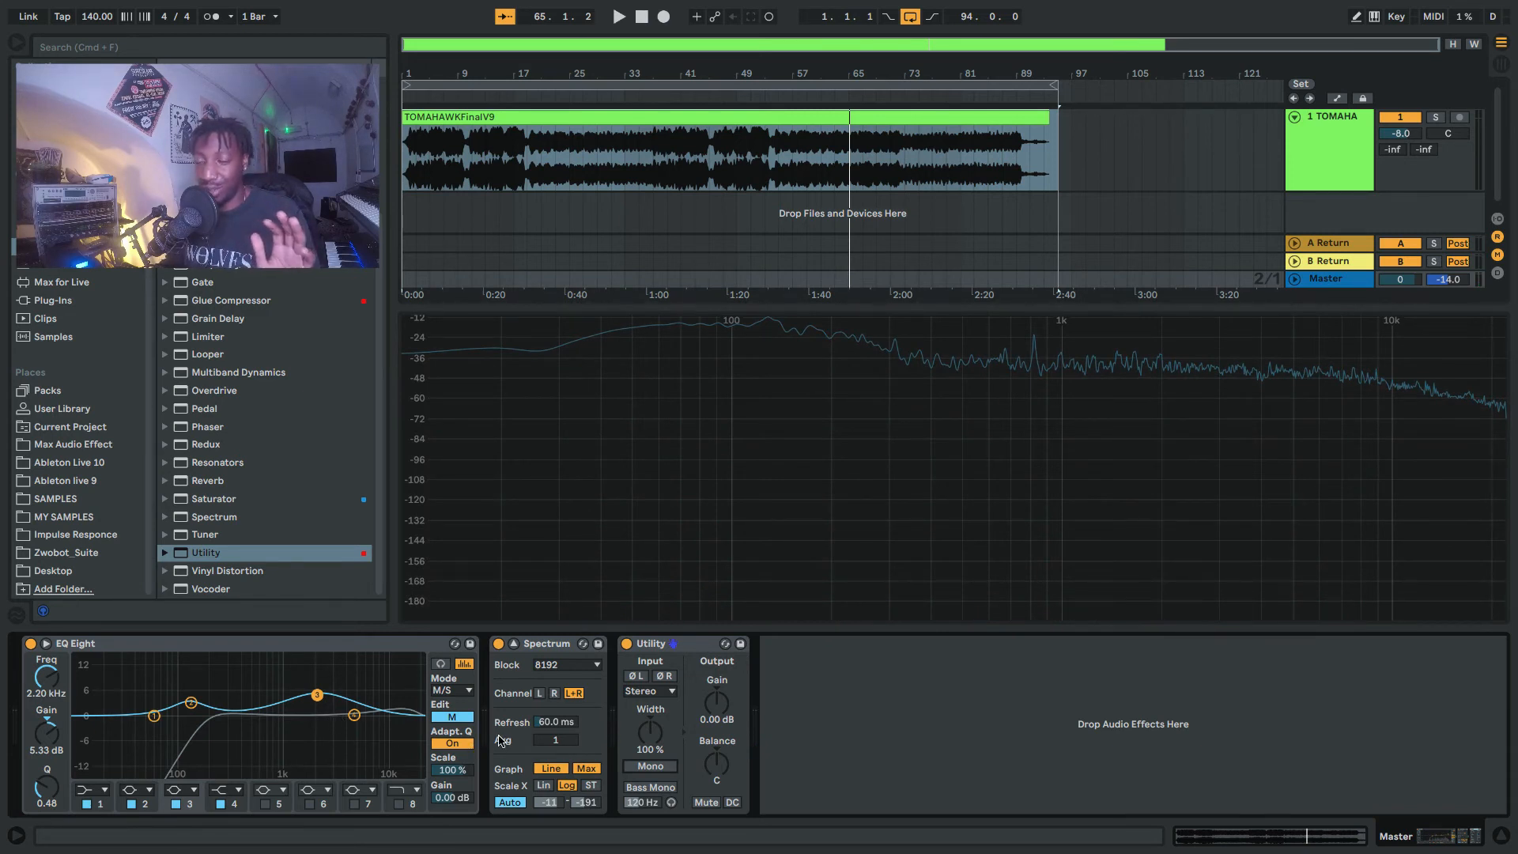
Bypass EQ Eight and audition the unprocessed clip from about bar 20 and about bar 36
left_click(31, 645)
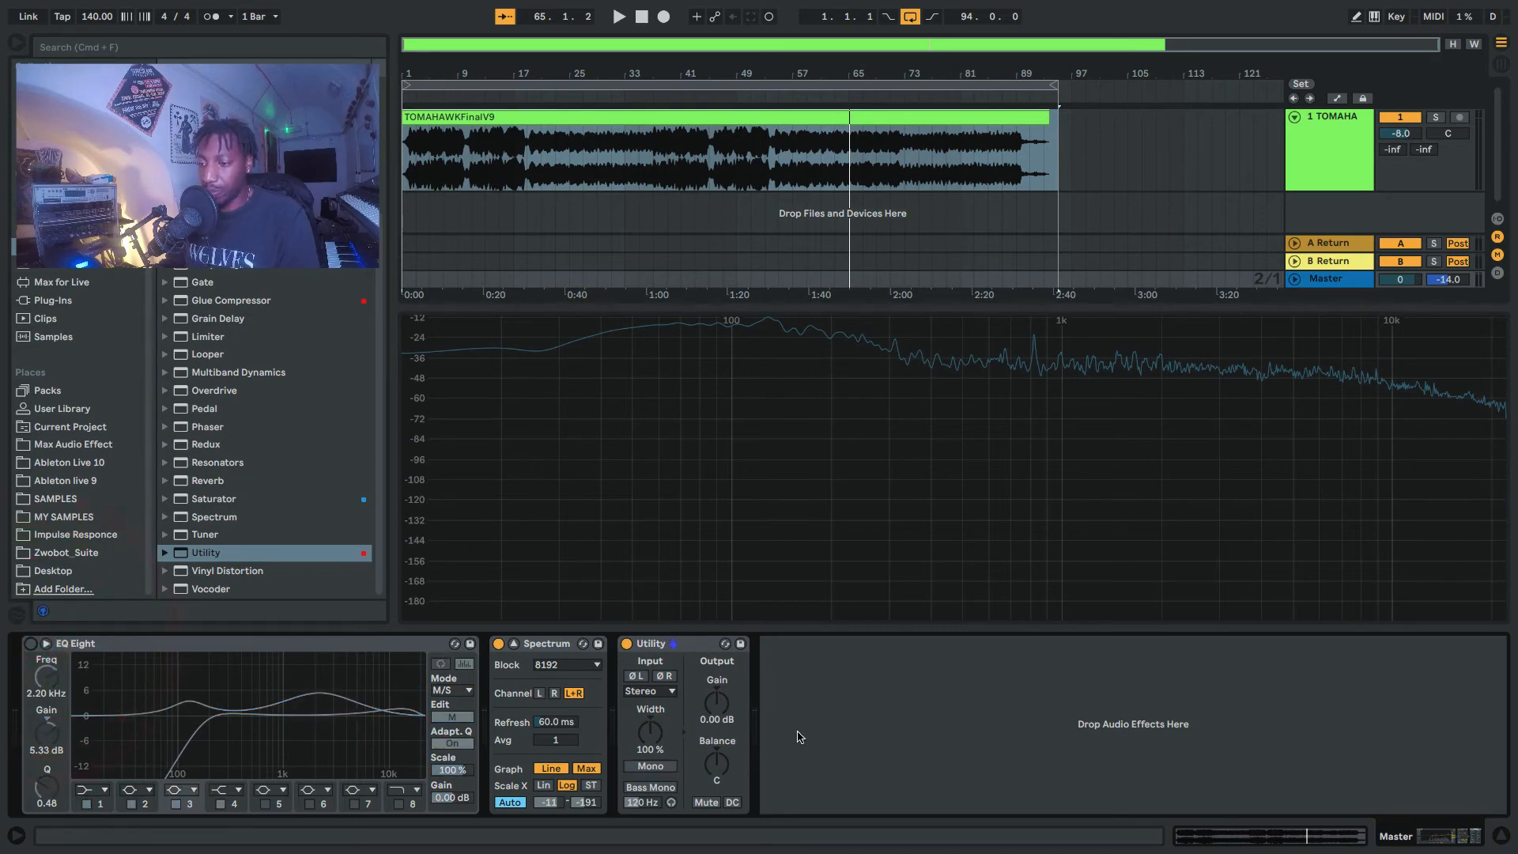
key("space")
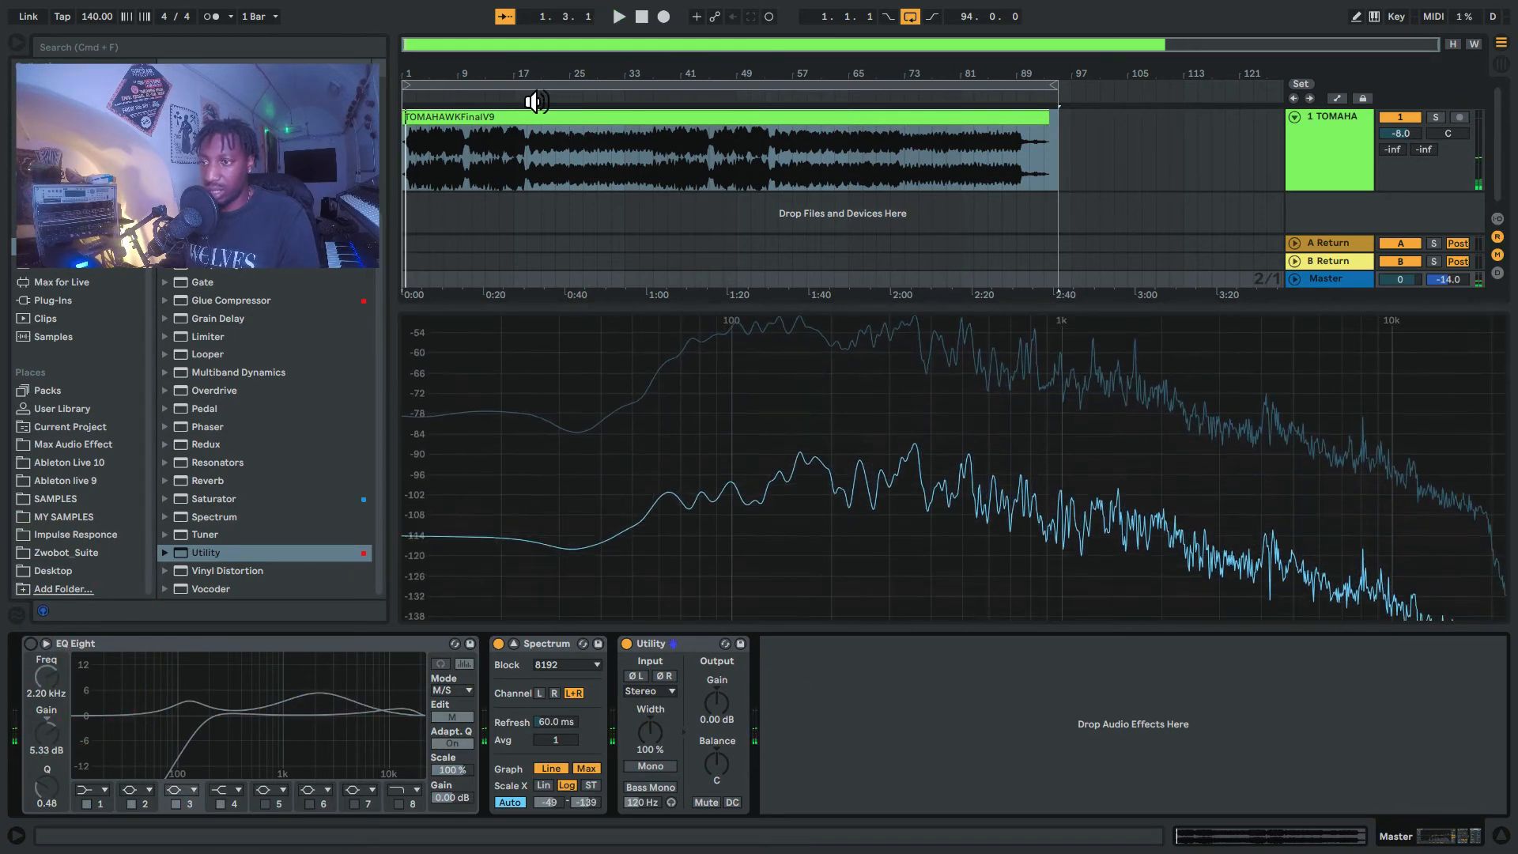
left_click(531, 104)
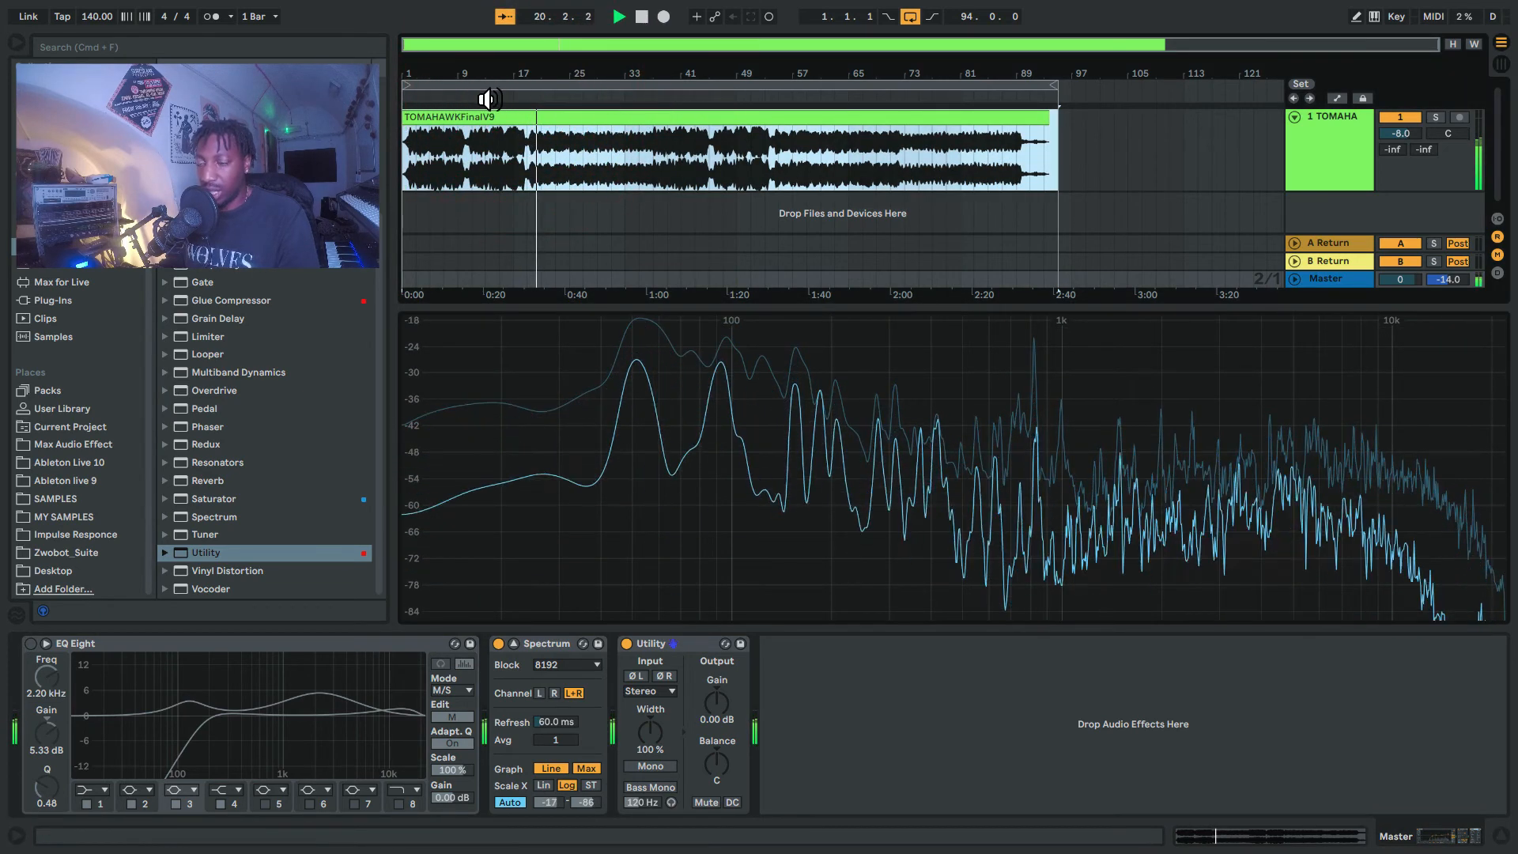
key("space")
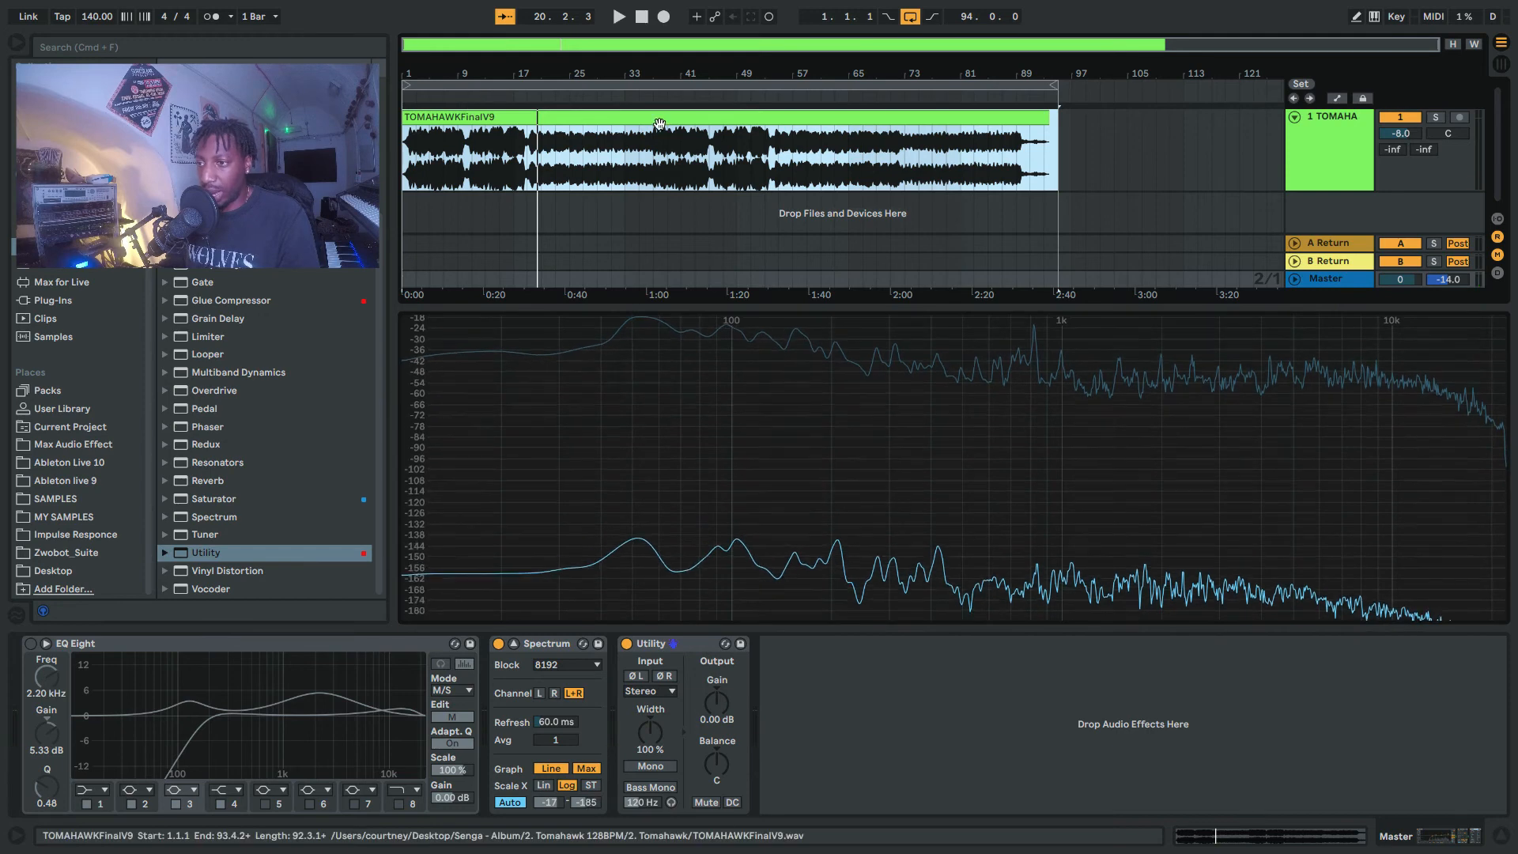
left_click(653, 106)
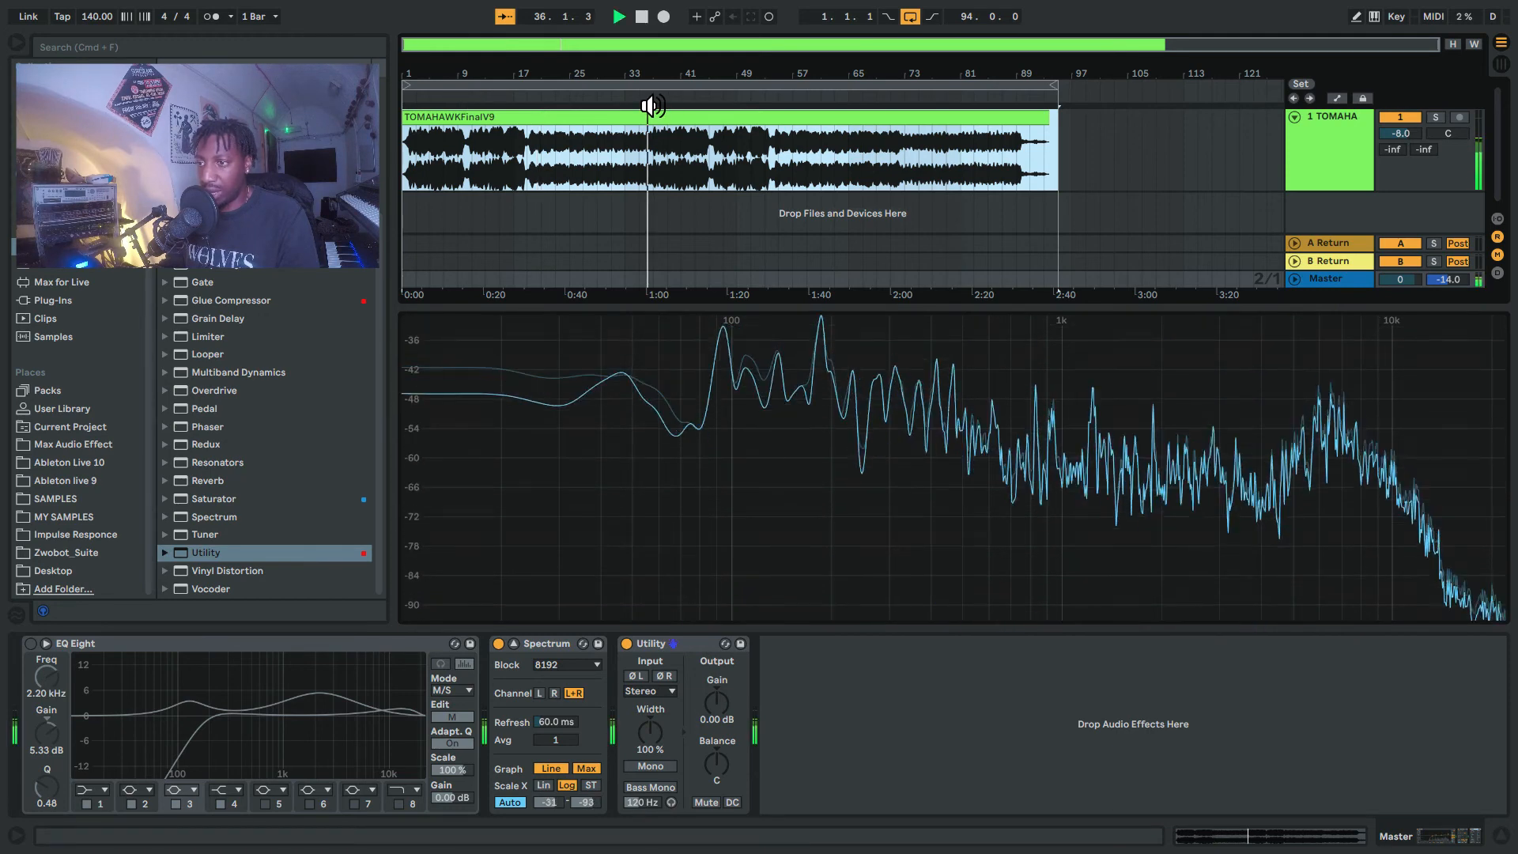
Re-enable EQ Eight, play the clip from about bar 47, and toggle the EQ's bypass to compare both versions
left_click(30, 645)
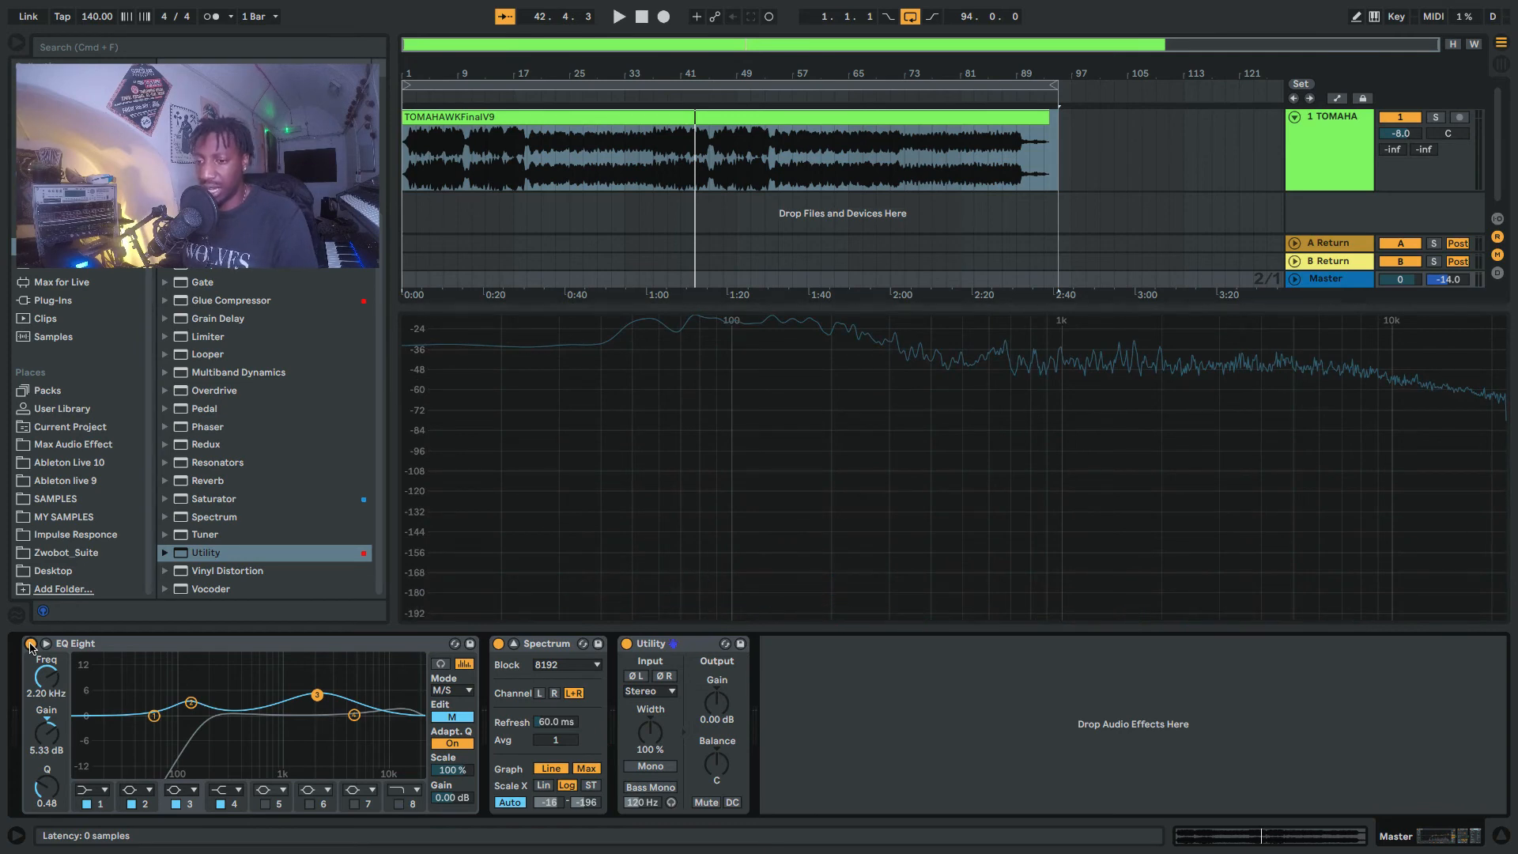
key("space")
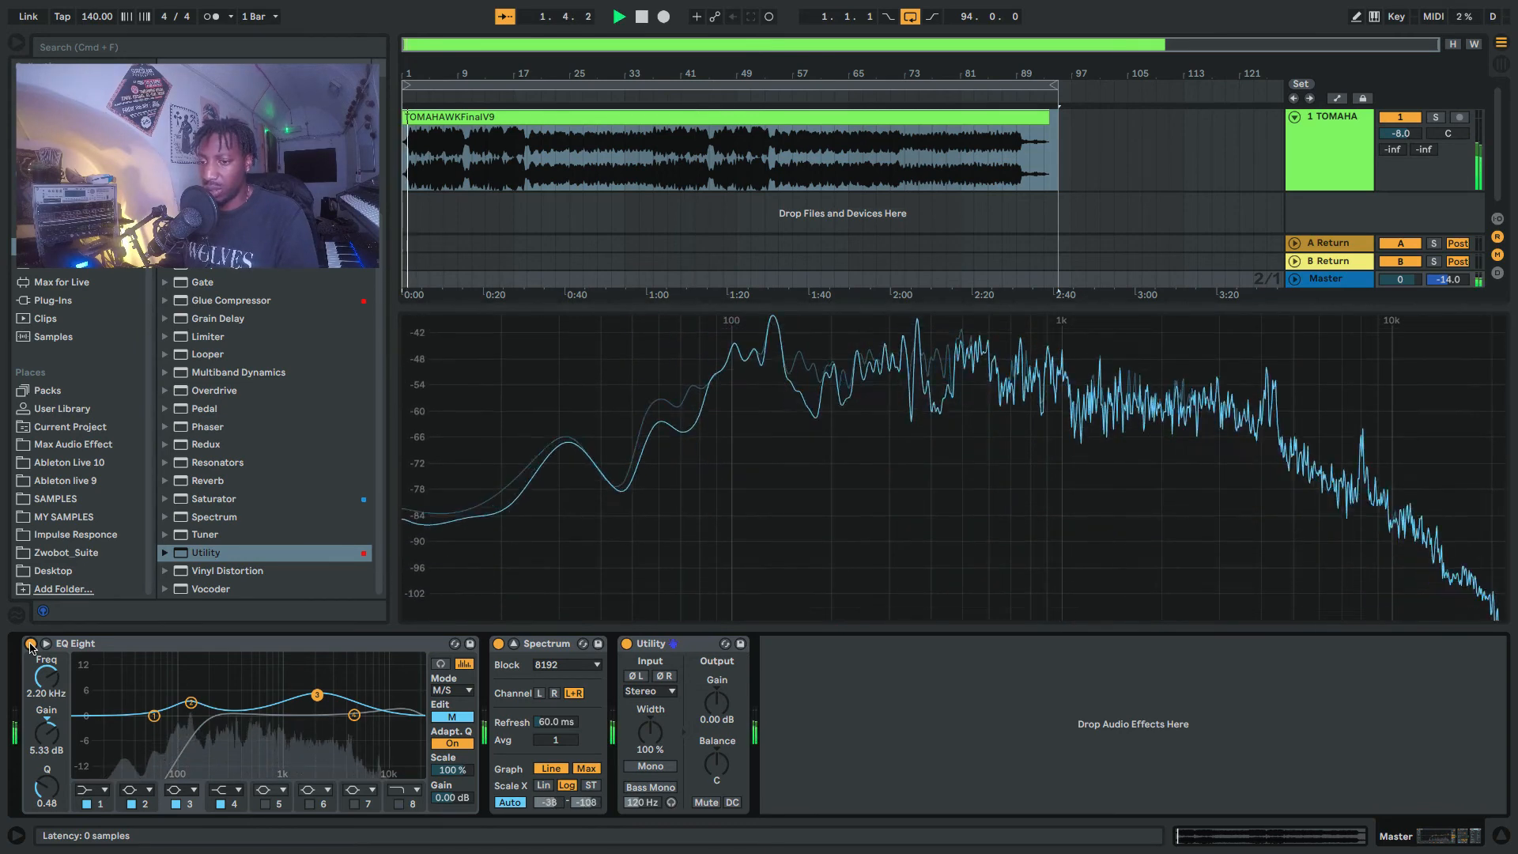
left_click(728, 104)
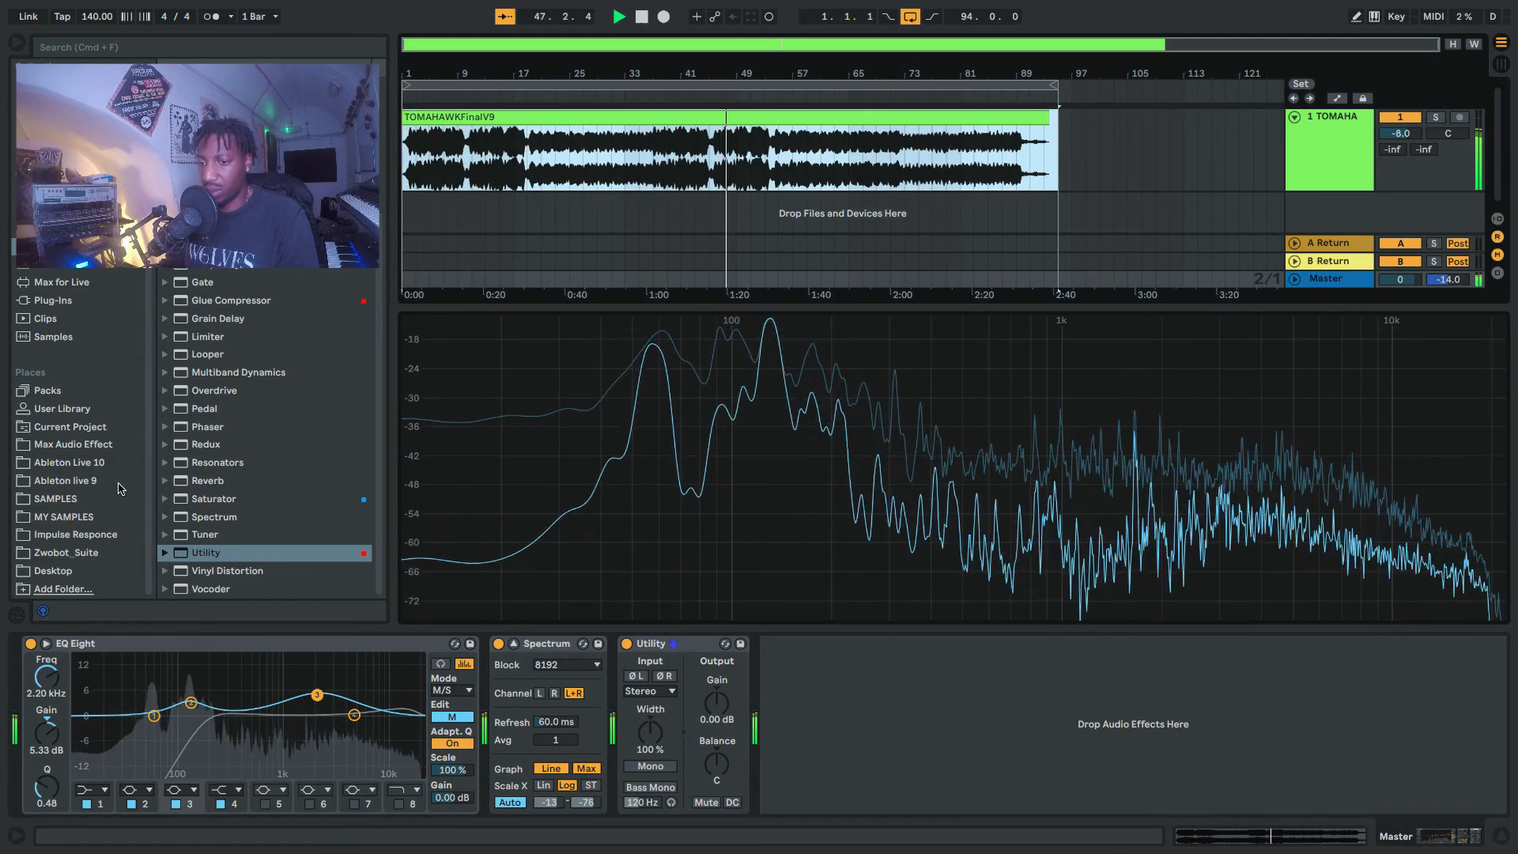
left_click(30, 643)
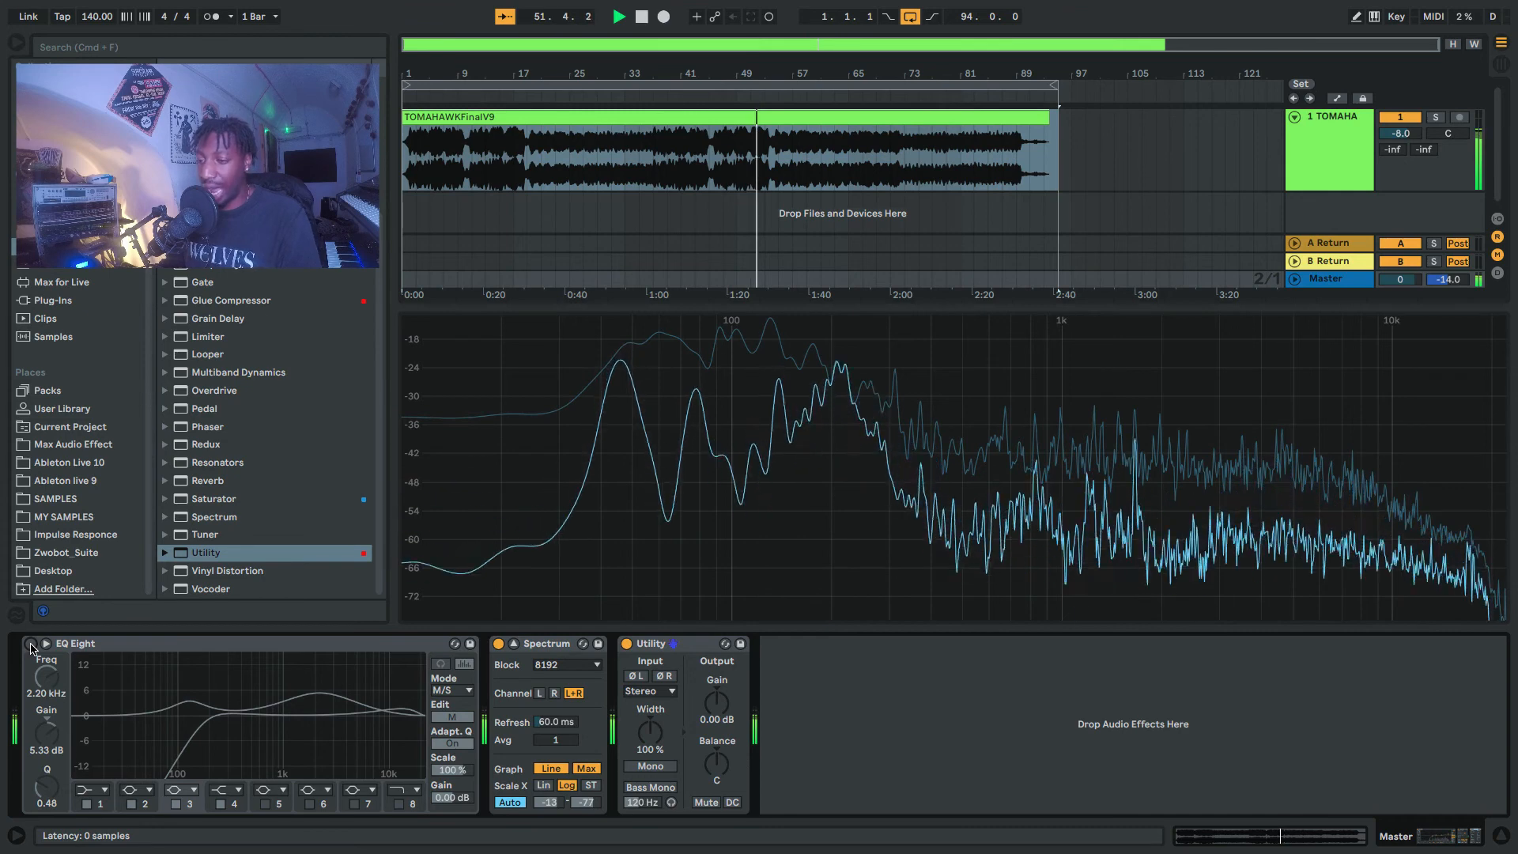
left_click(30, 645)
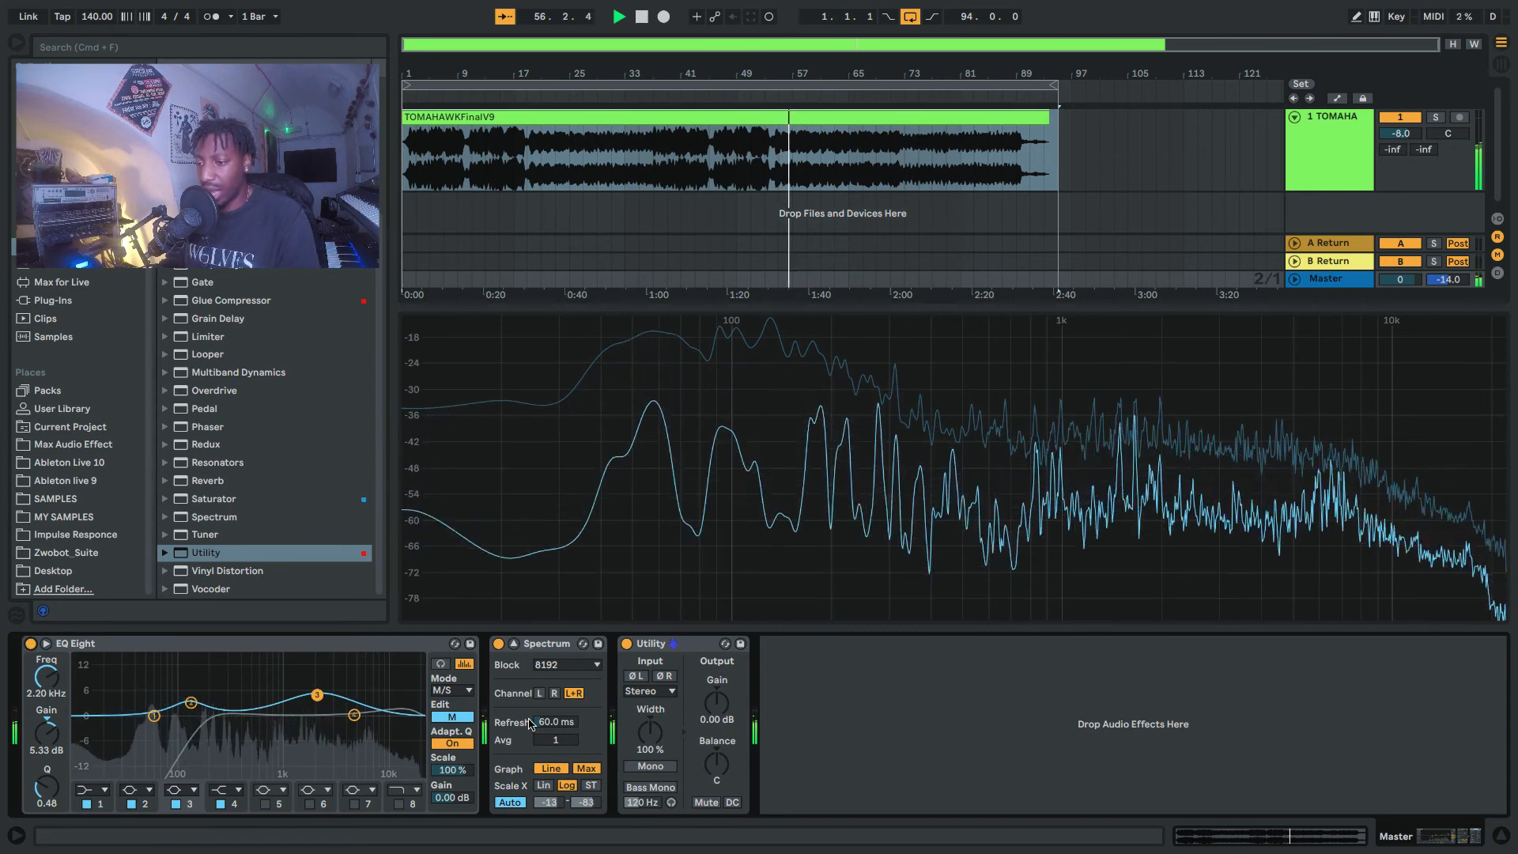
Compare mono and stereo in Utility with EQ Eight on and bypassed, and move playback back to about bar 59
left_click(661, 770)
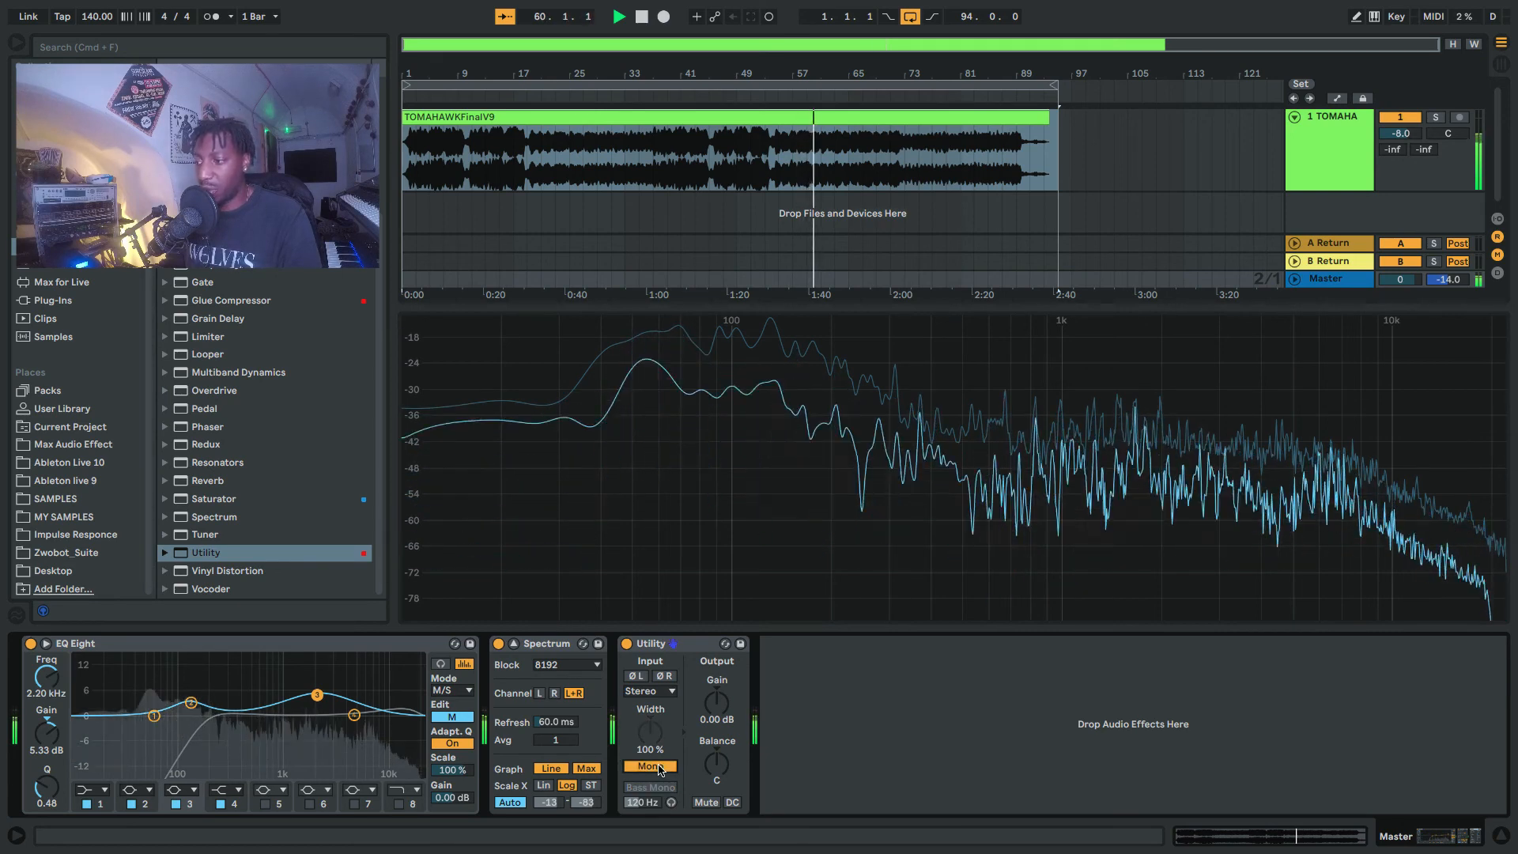
left_click(661, 768)
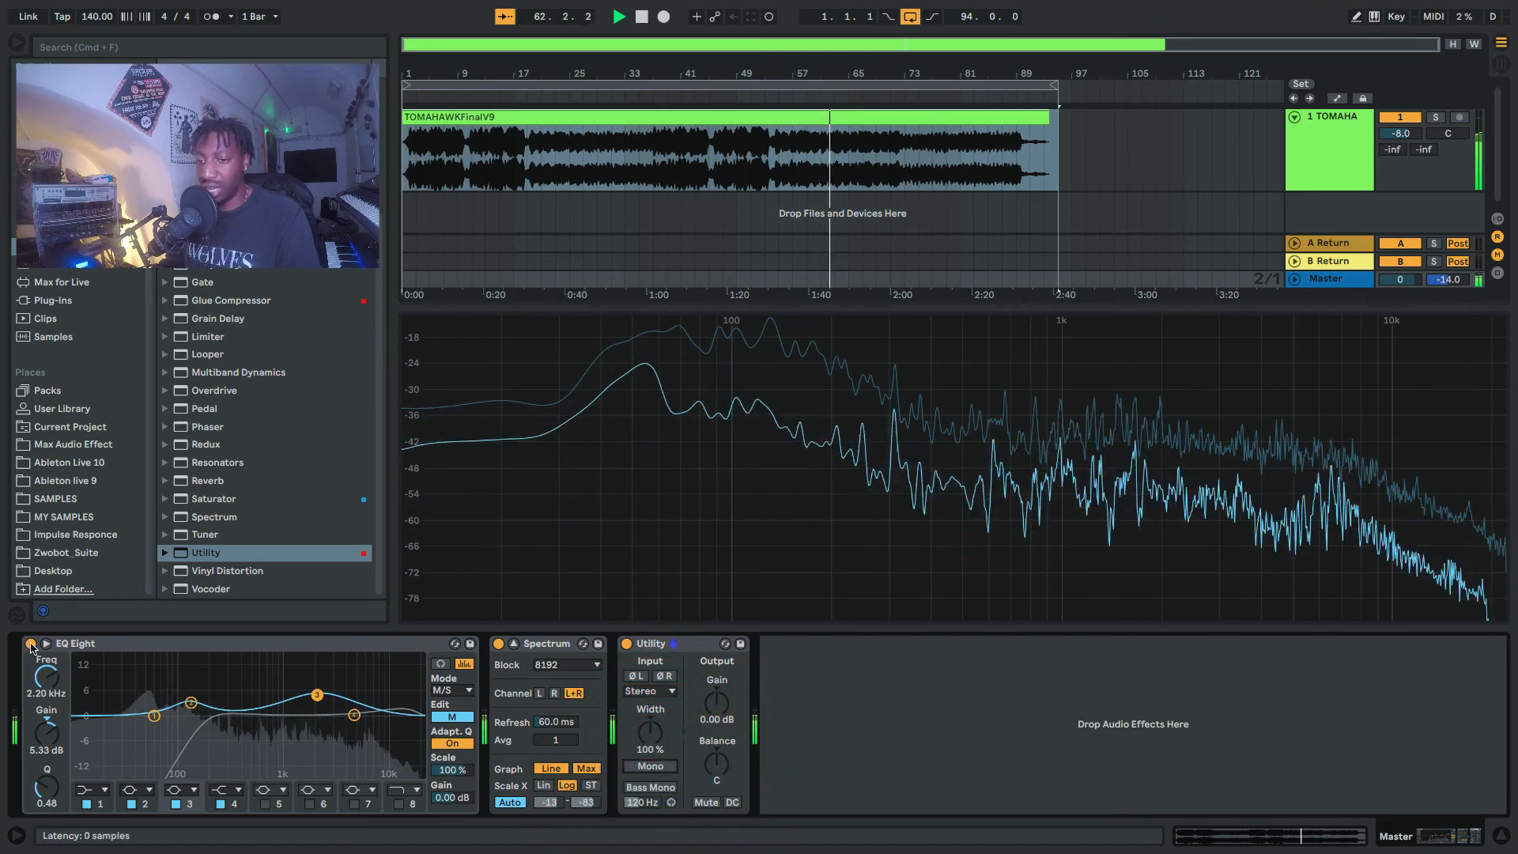
left_click(30, 644)
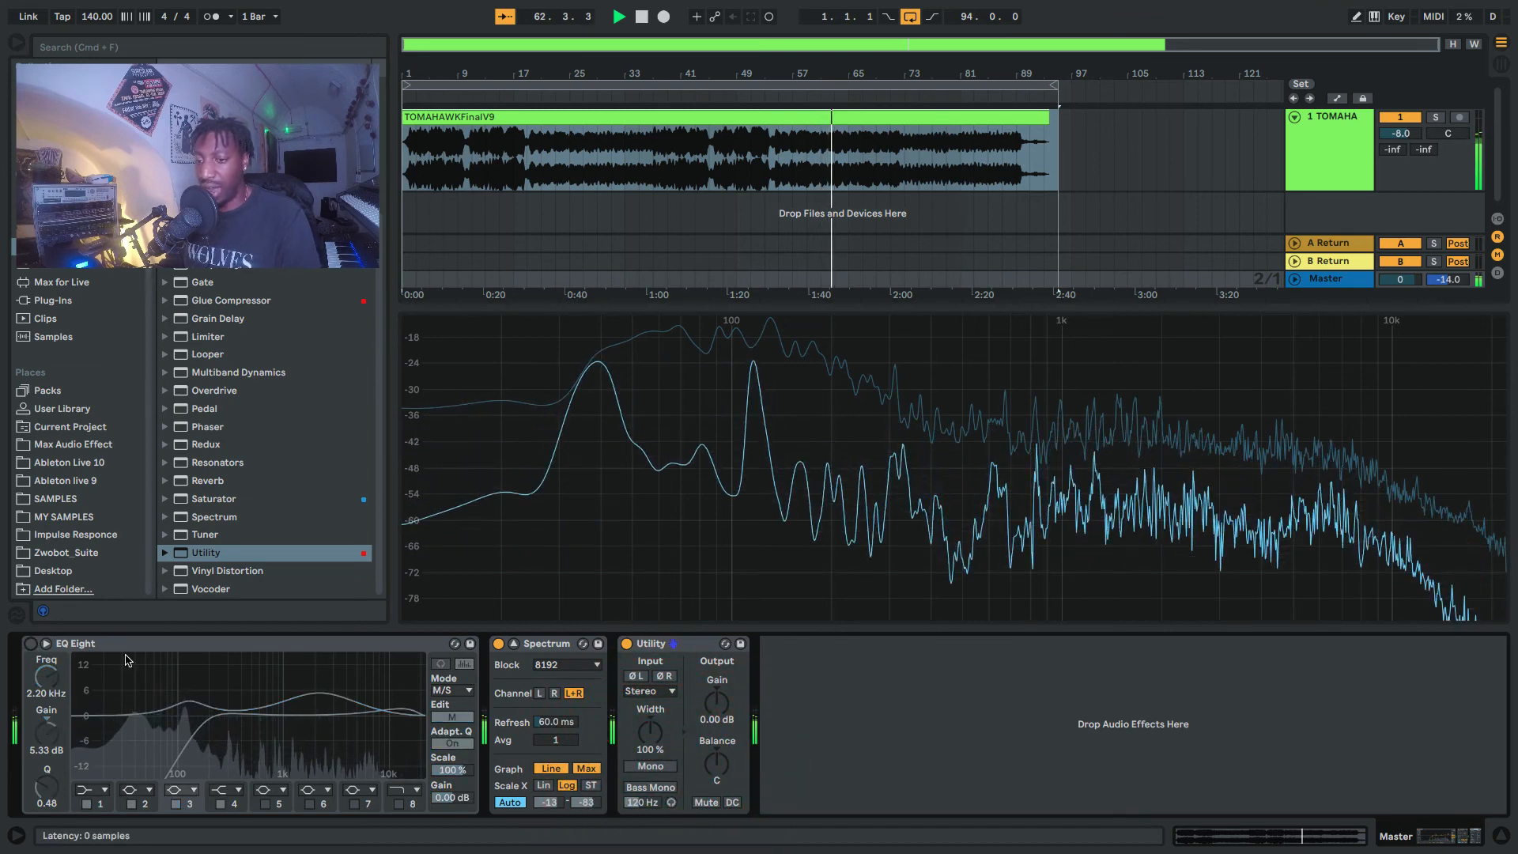
left_click(661, 768)
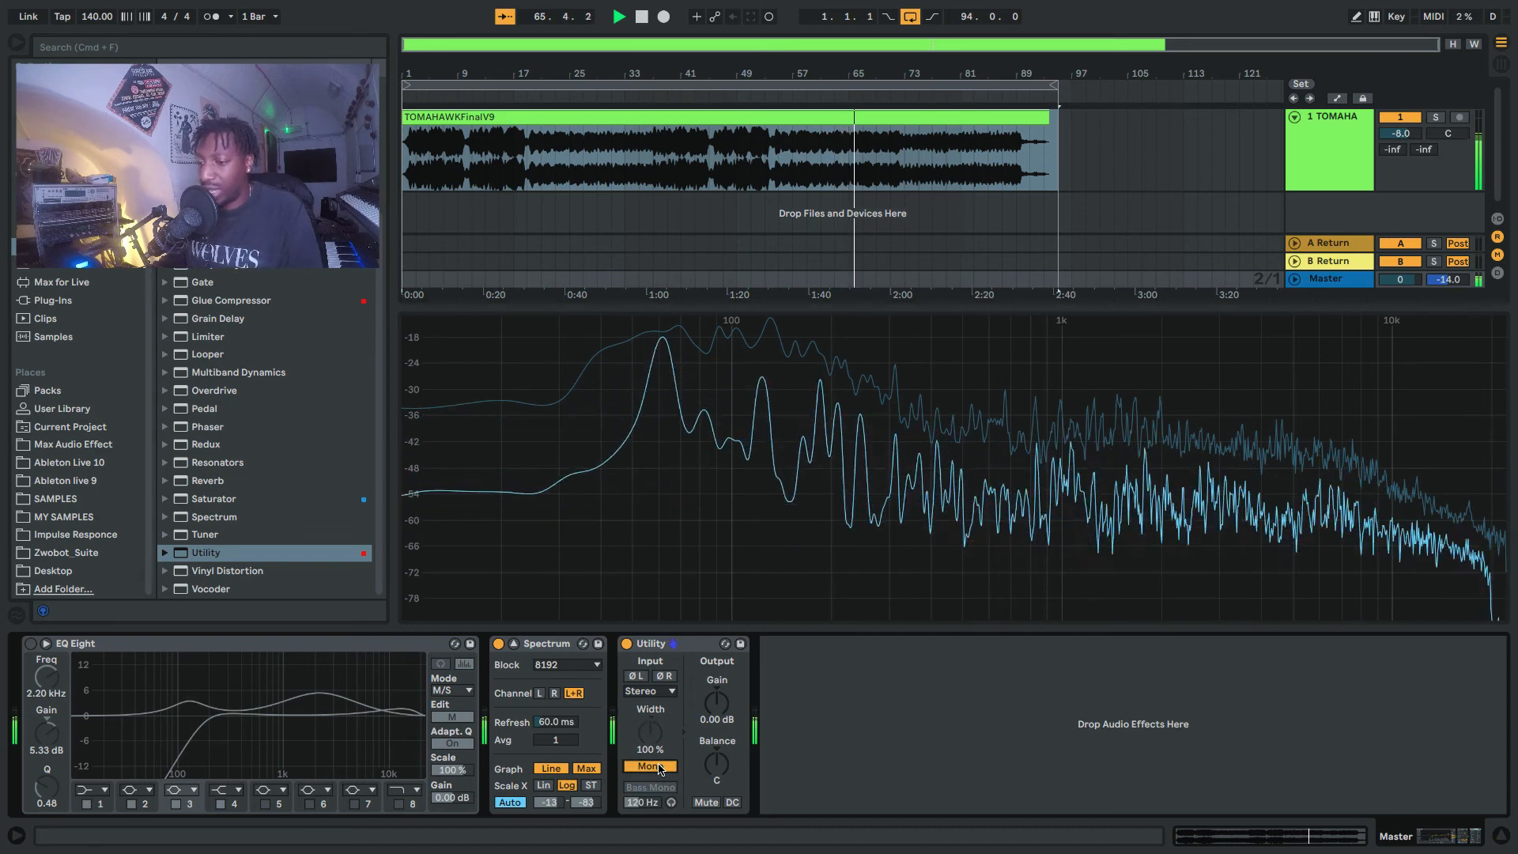
left_click(661, 768)
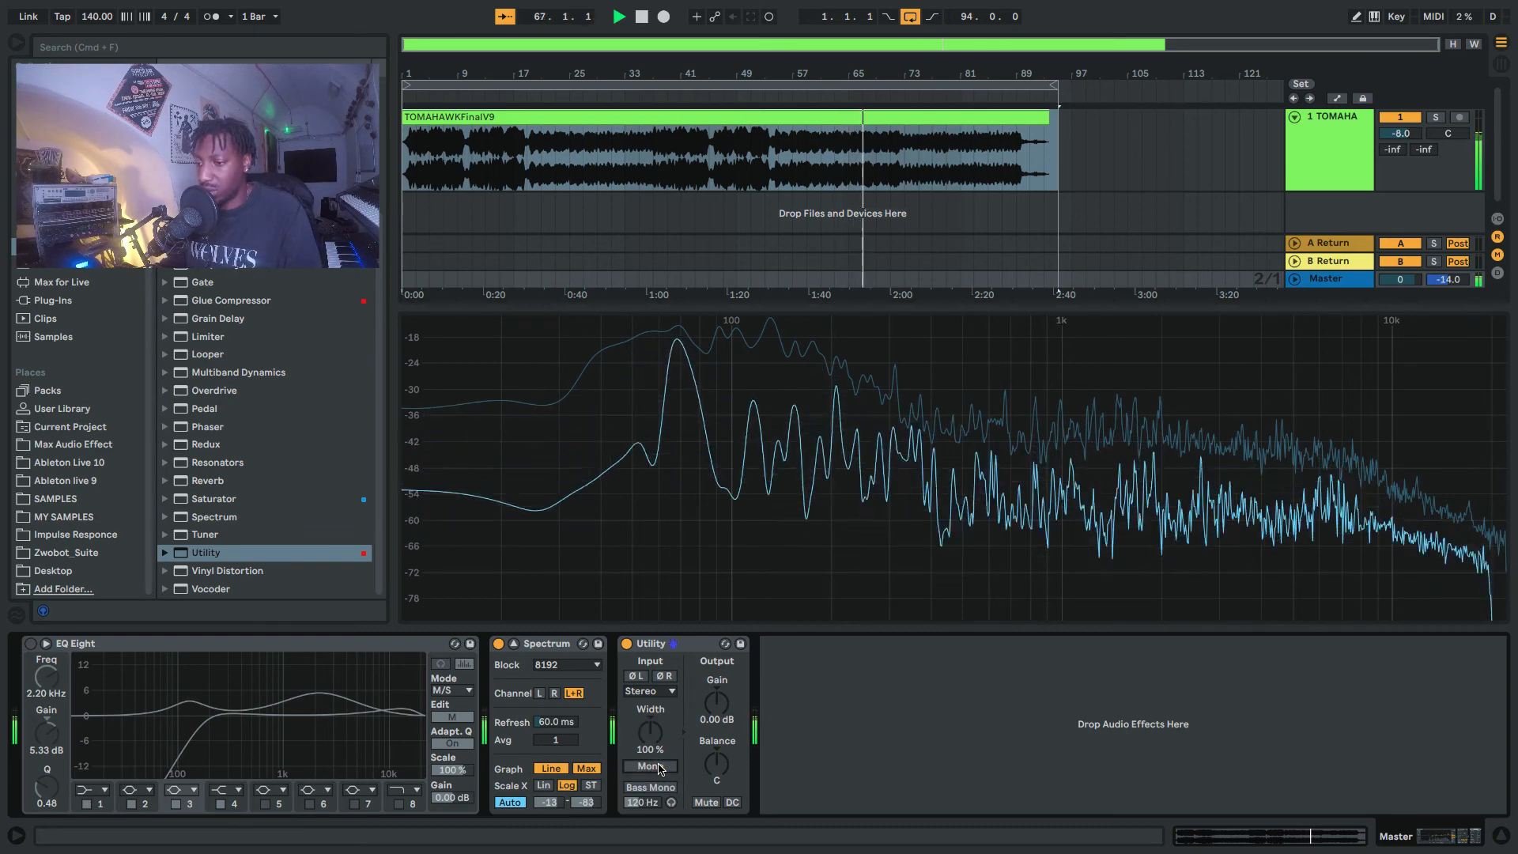
left_click(812, 105)
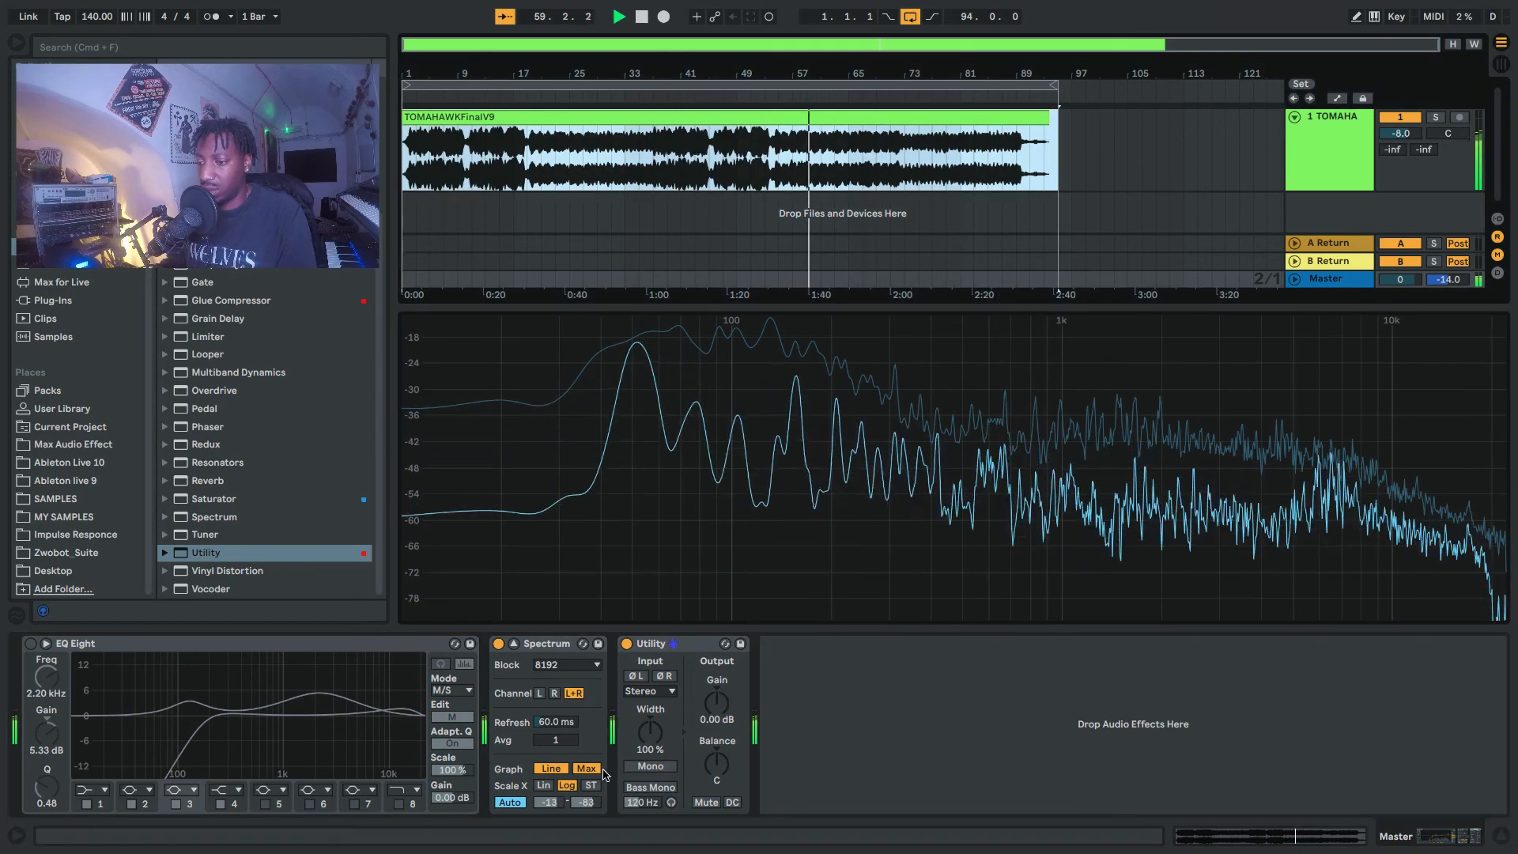
With EQ Eight bypassed, compare mono and stereo playback in Utility around bar 60 and again from about bar 47
left_click(651, 768)
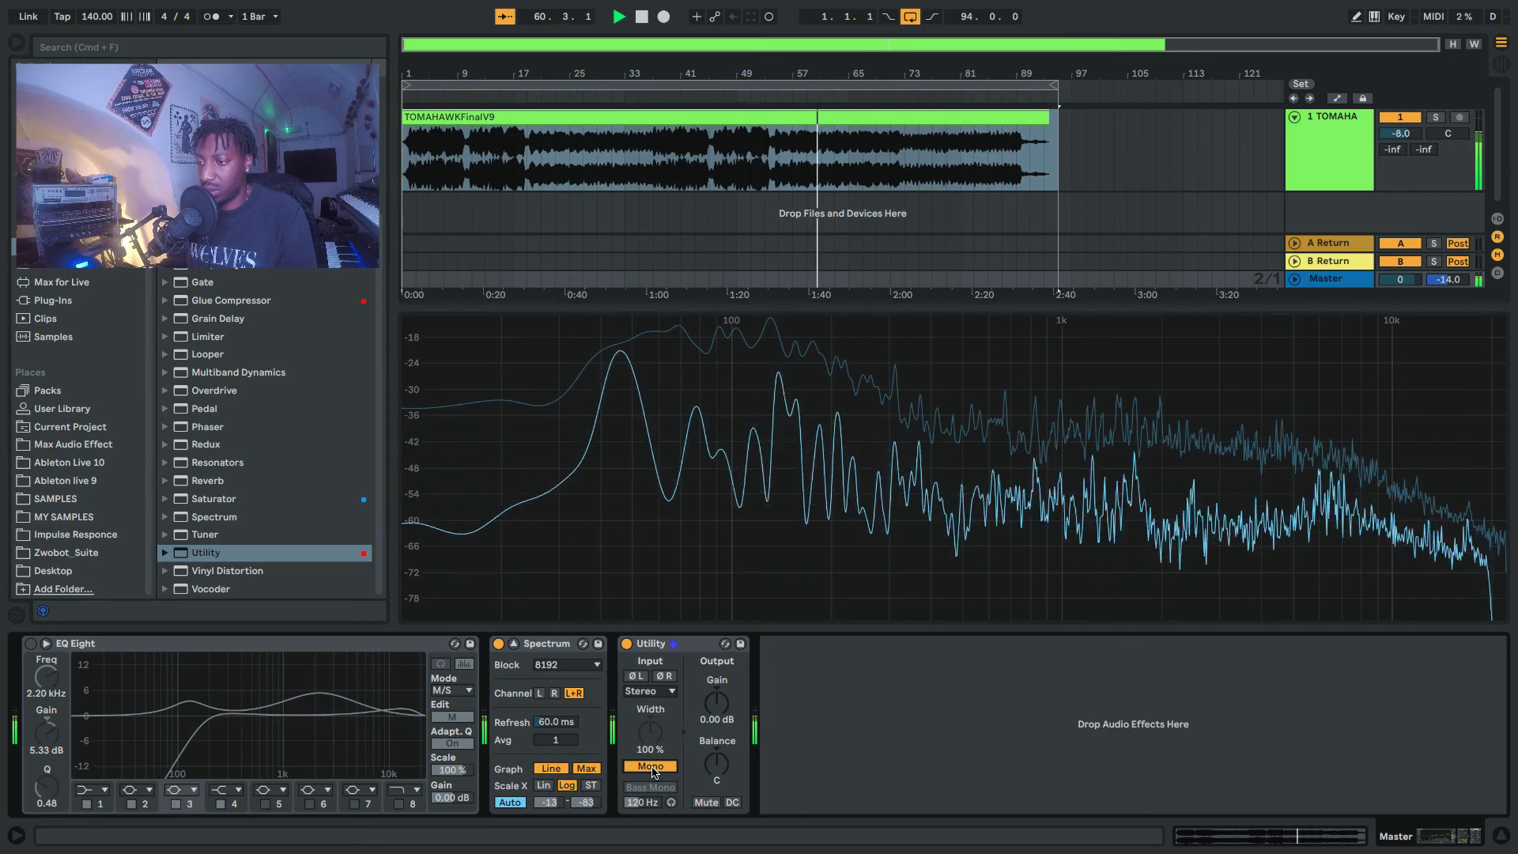
left_click(652, 768)
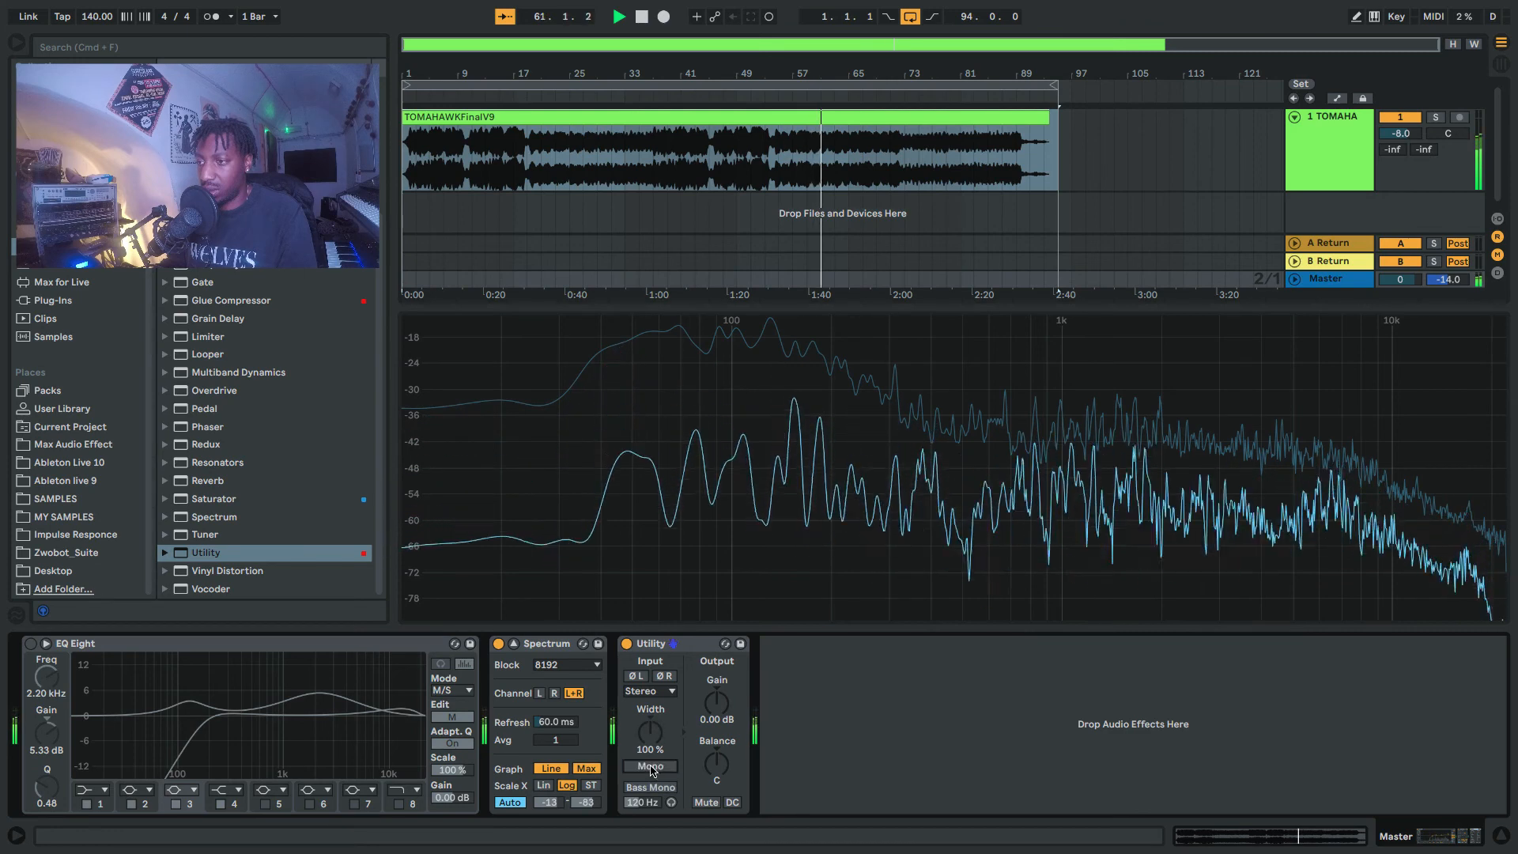
left_click(724, 103)
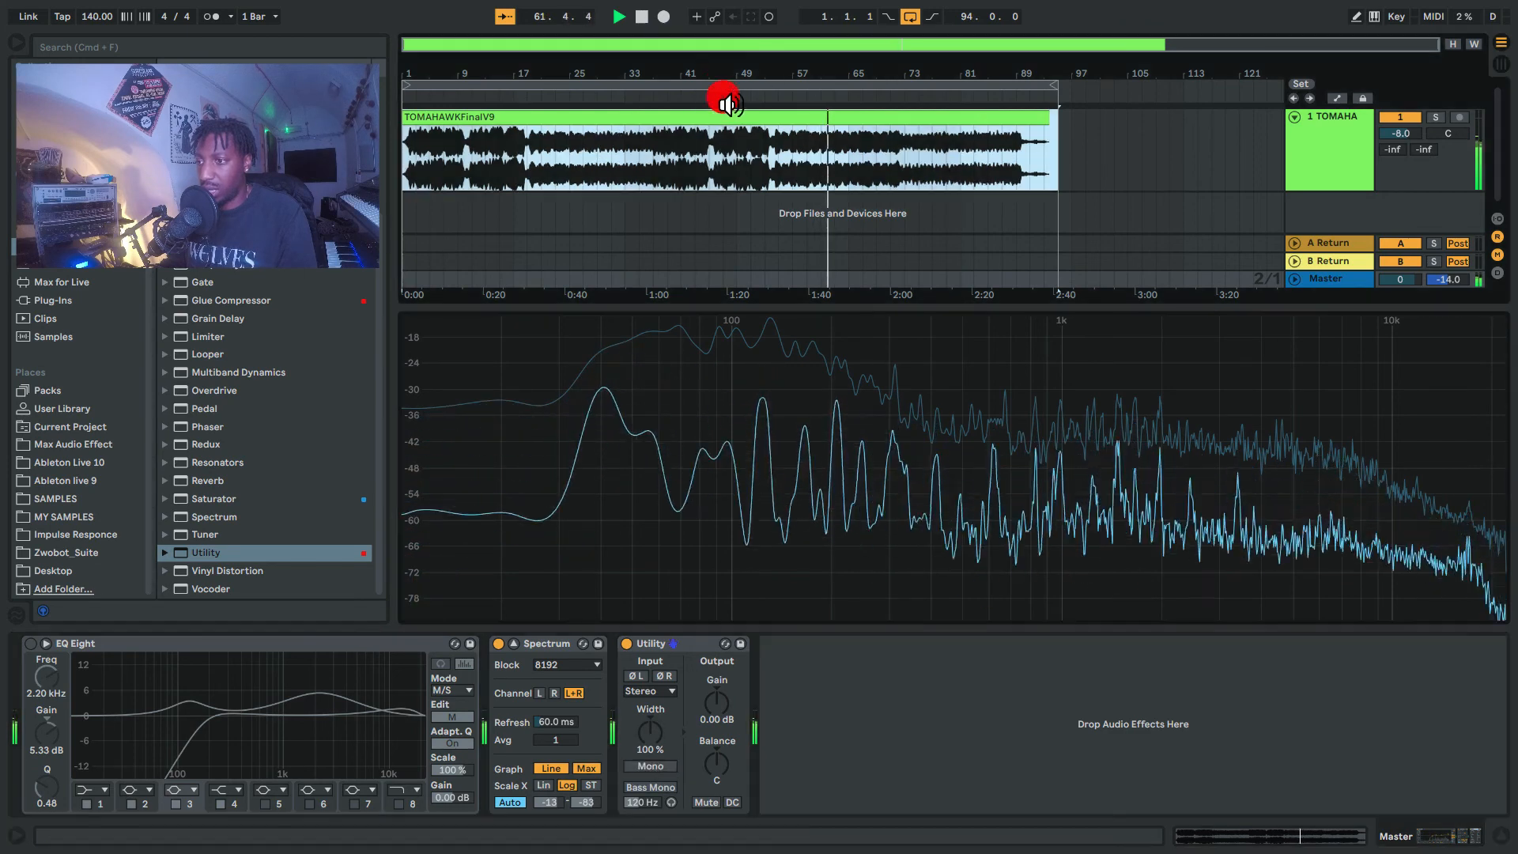
left_click(652, 767)
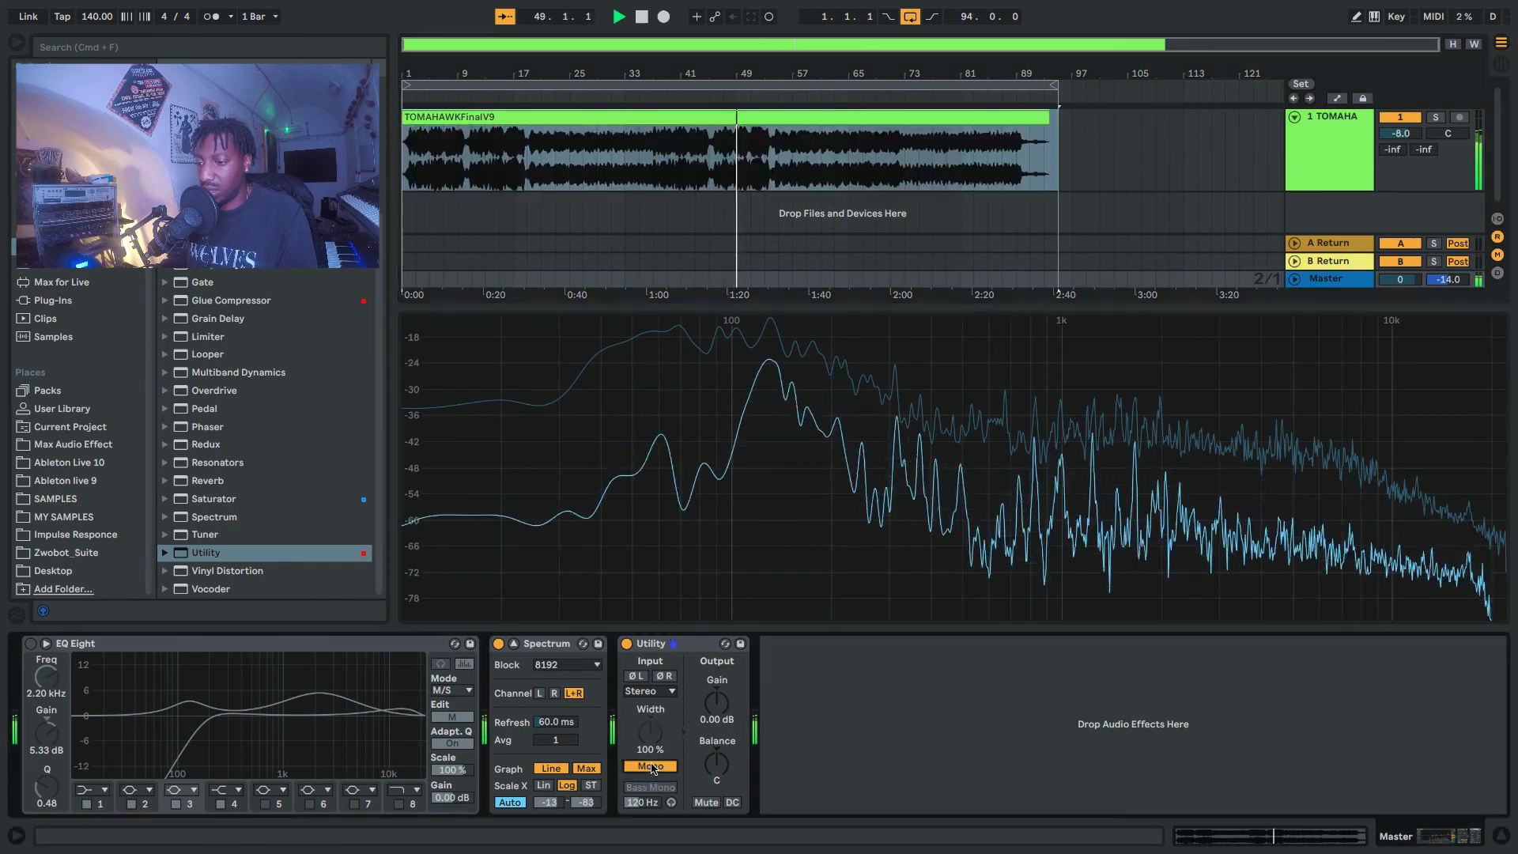
left_click(651, 767)
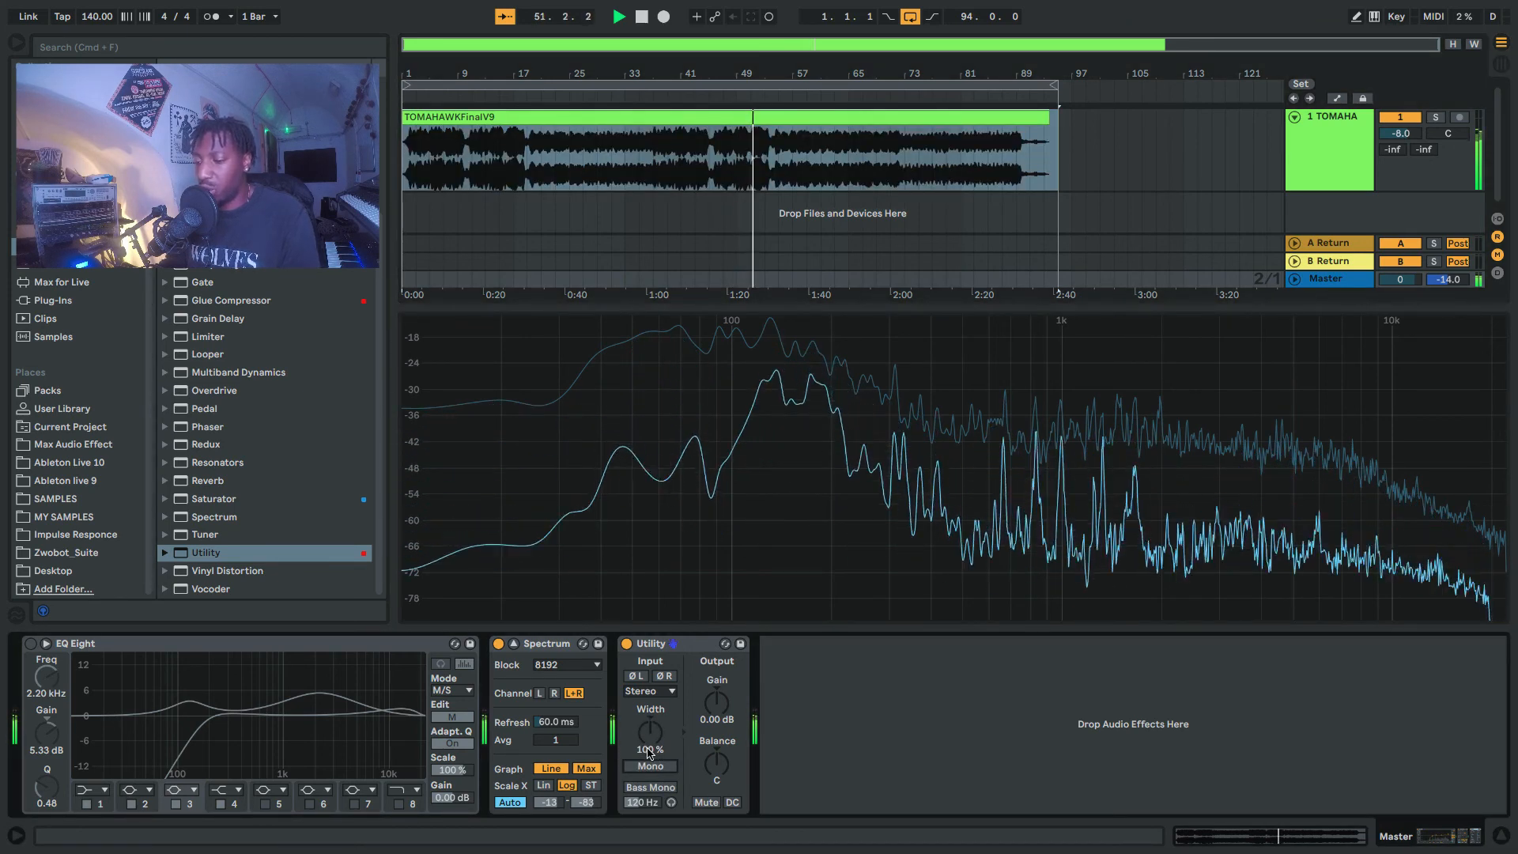
left_click(652, 767)
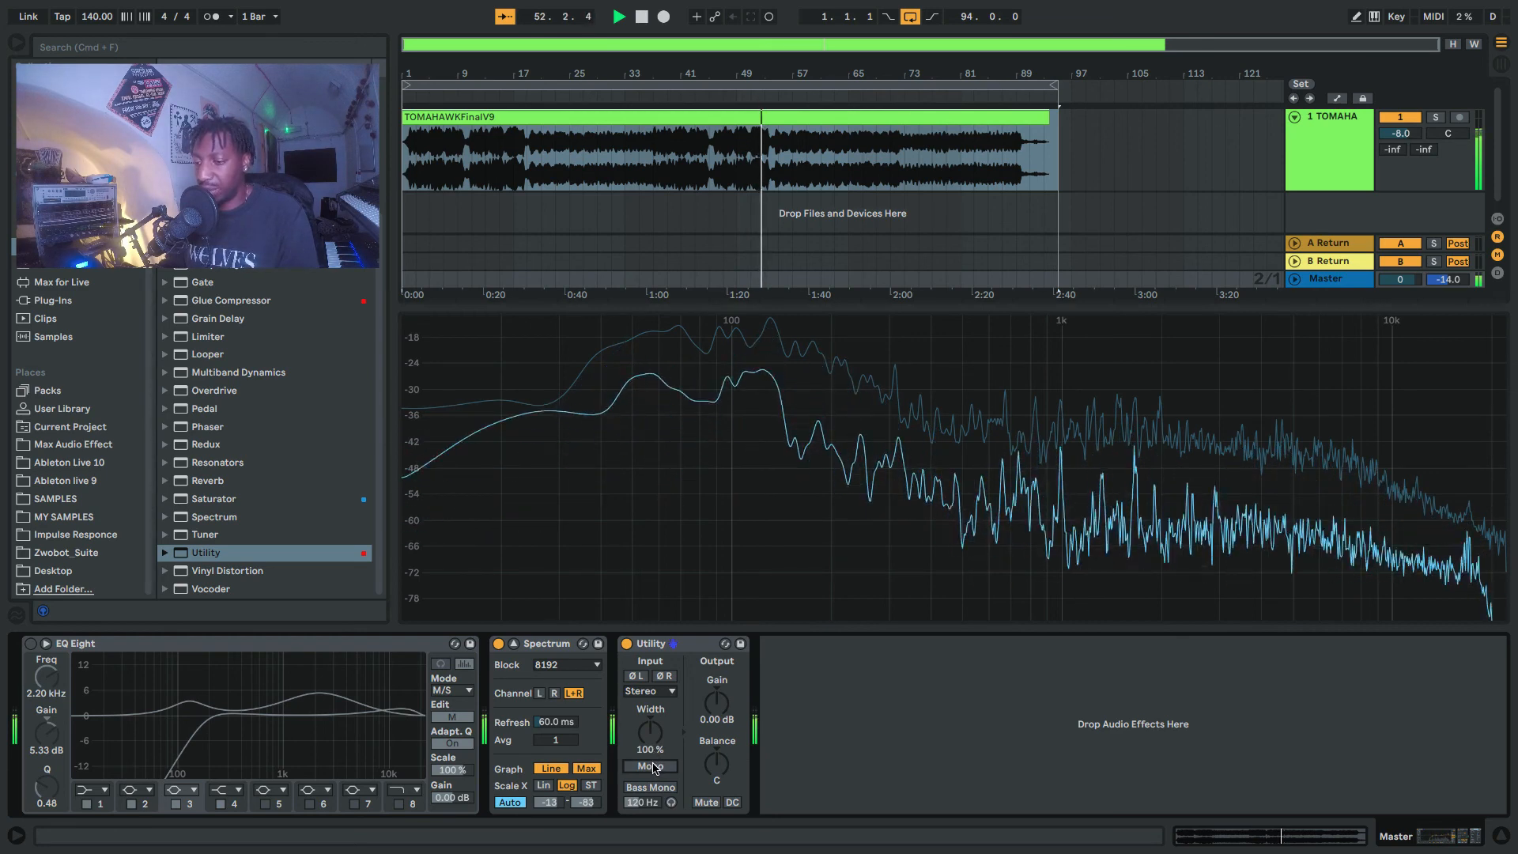
left_click(652, 767)
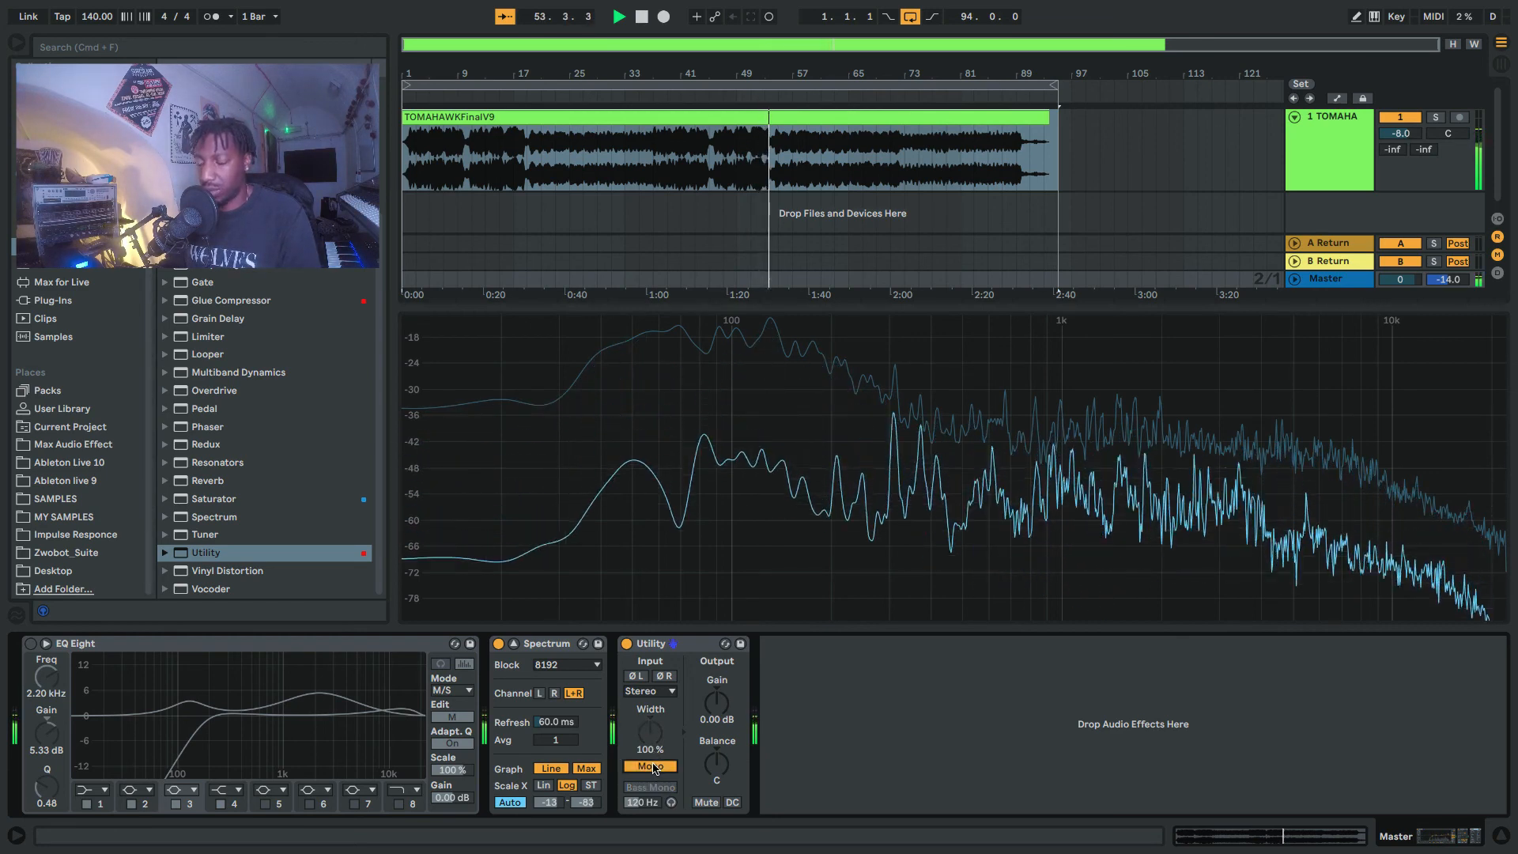